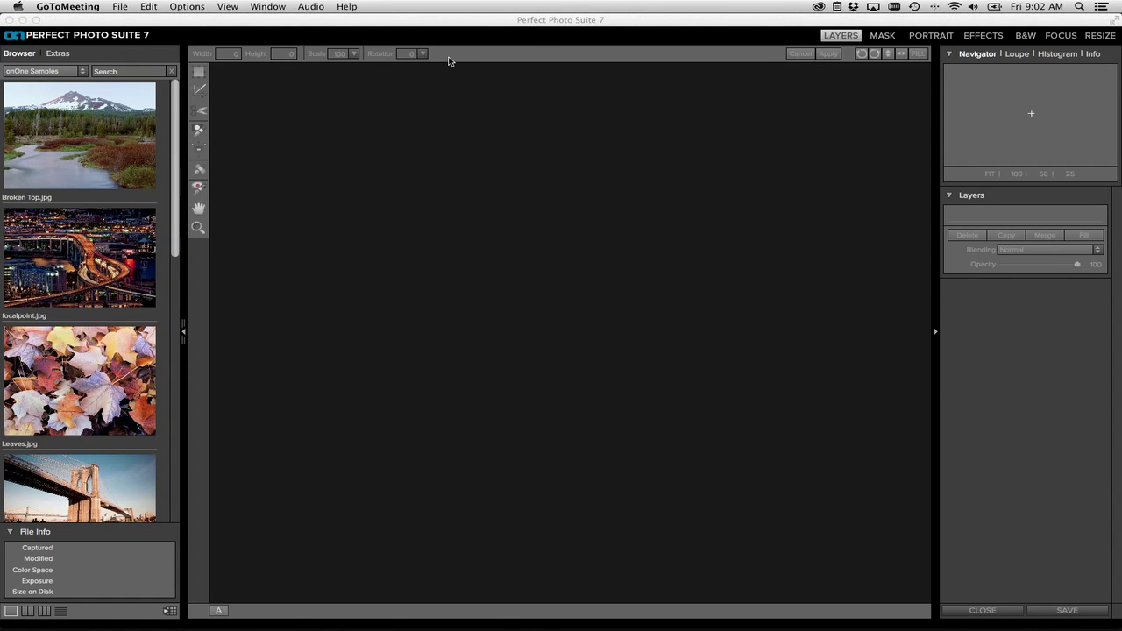
Step: Open the preferences dialog of Perfect Photo Suite
left_click(450, 24)
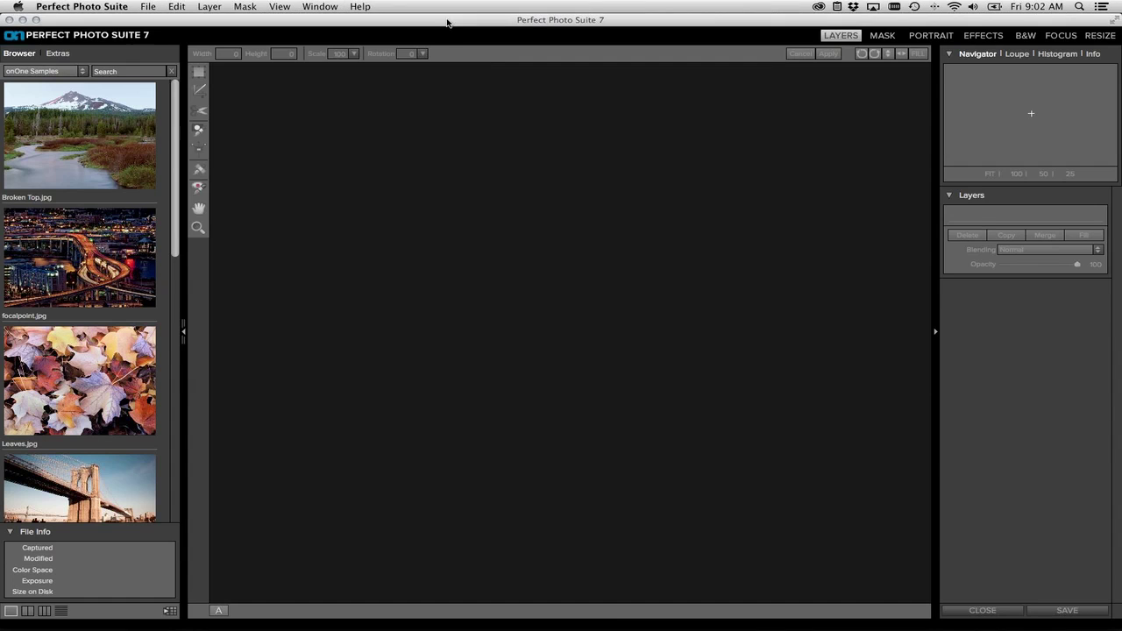
left_click(88, 6)
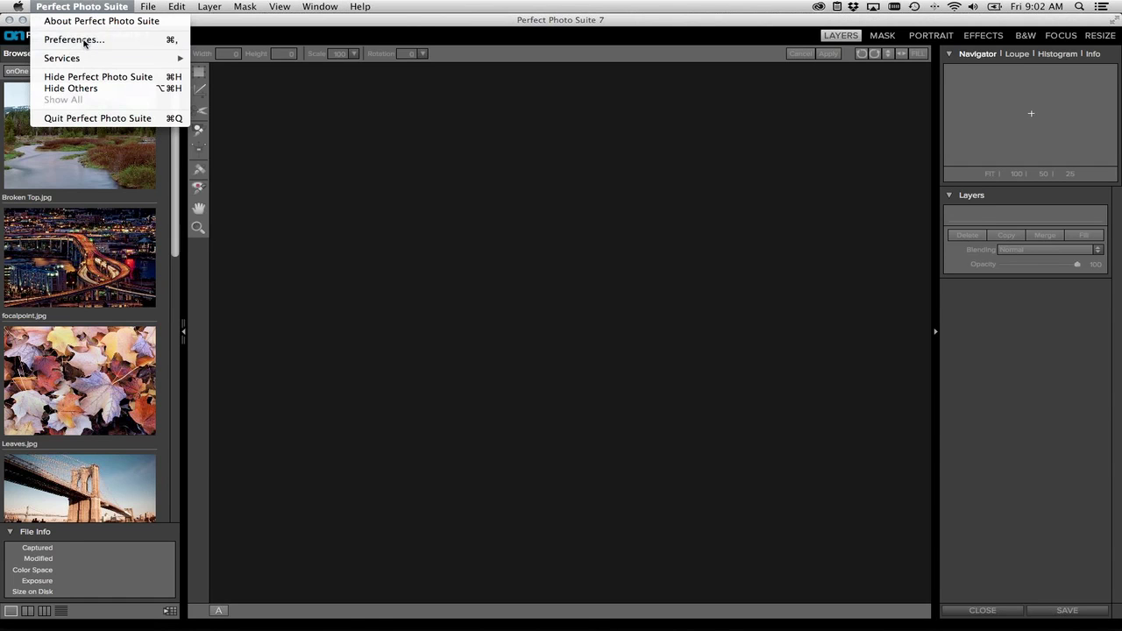
left_click(85, 41)
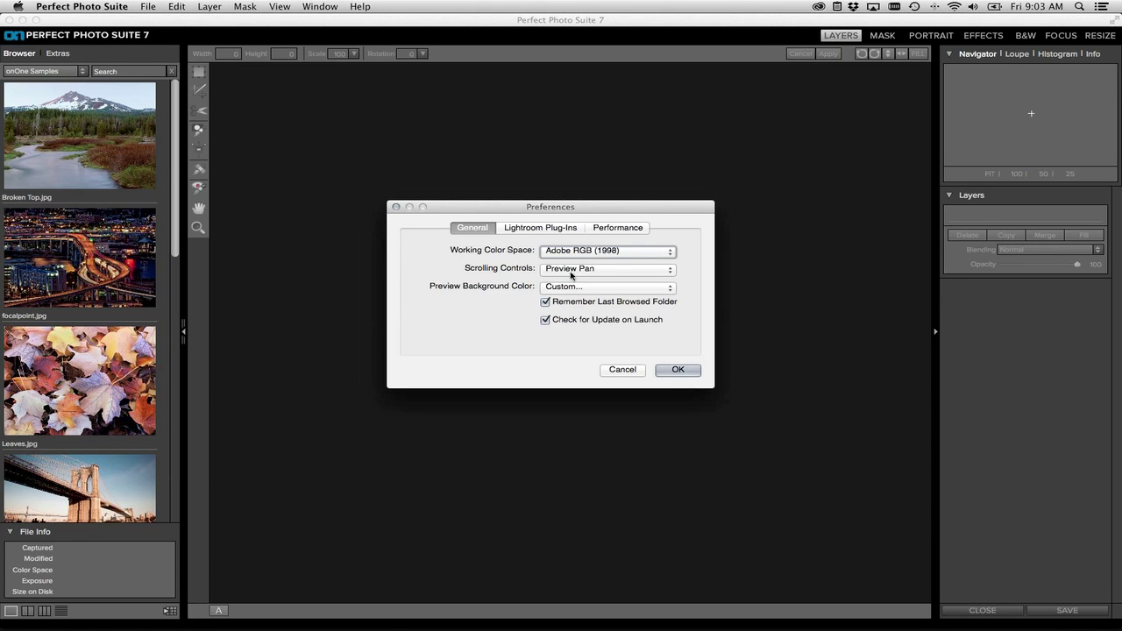
Step: Try None for the Scrolling Controls preference and switch it back to Preview Pan
left_click(670, 270)
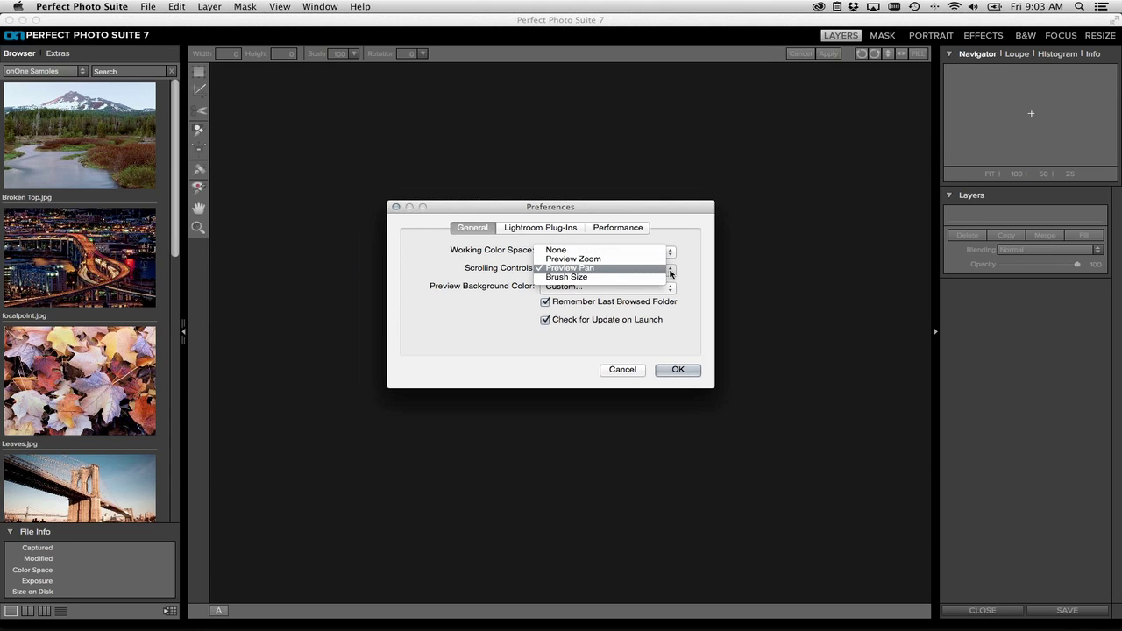
left_click(660, 251)
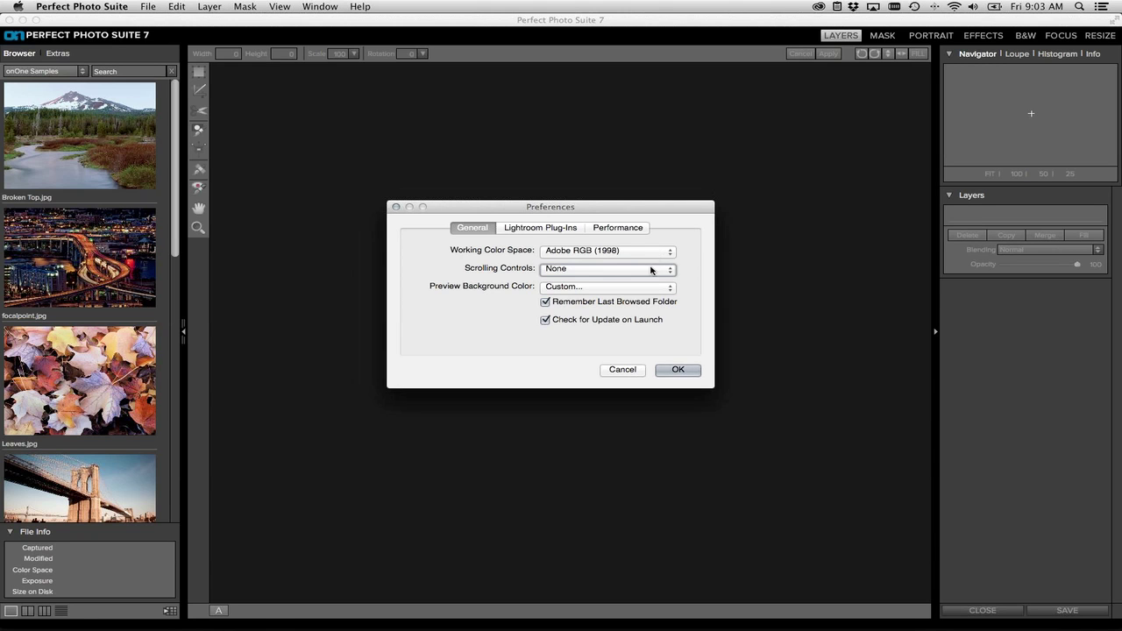
left_click(652, 269)
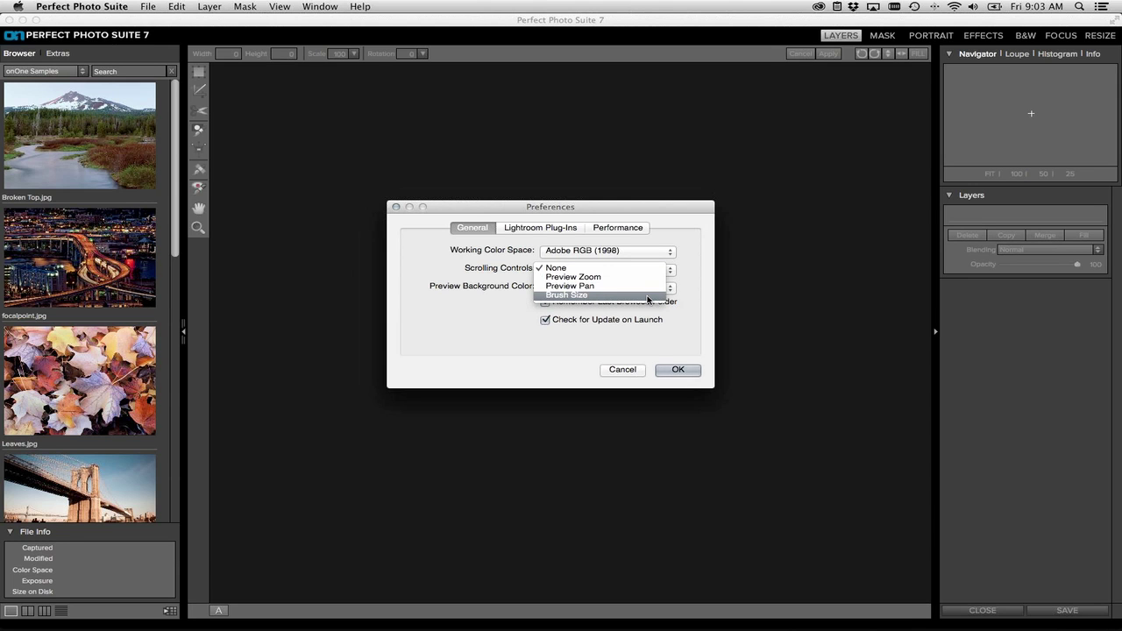
left_click(591, 288)
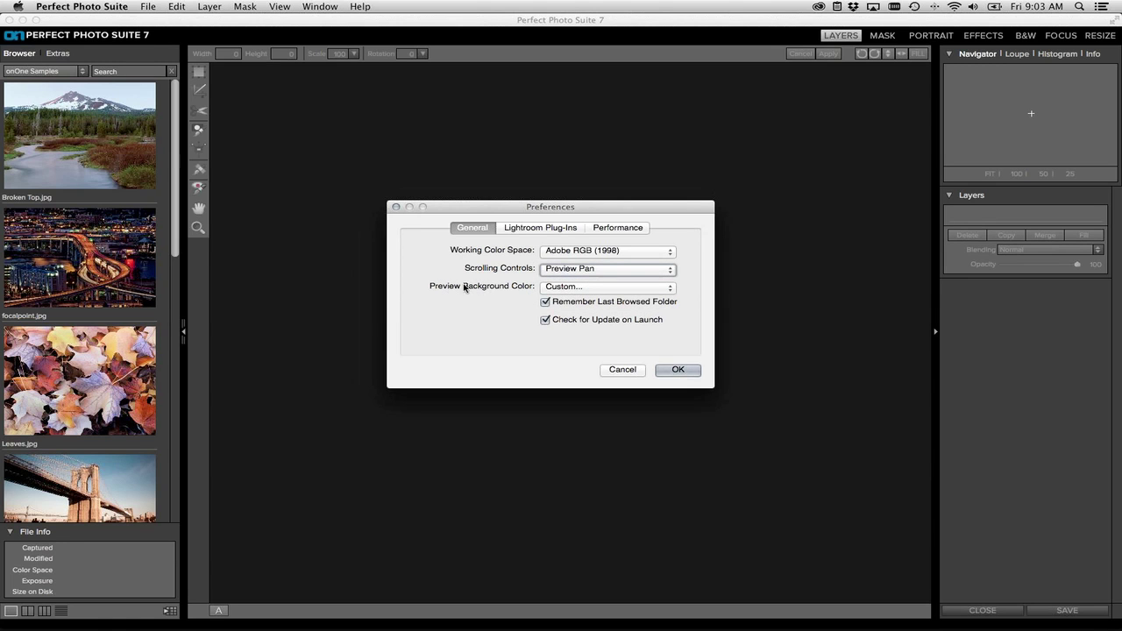
Step: Set the Preview Background Color preference to Dark Gray
left_click(594, 291)
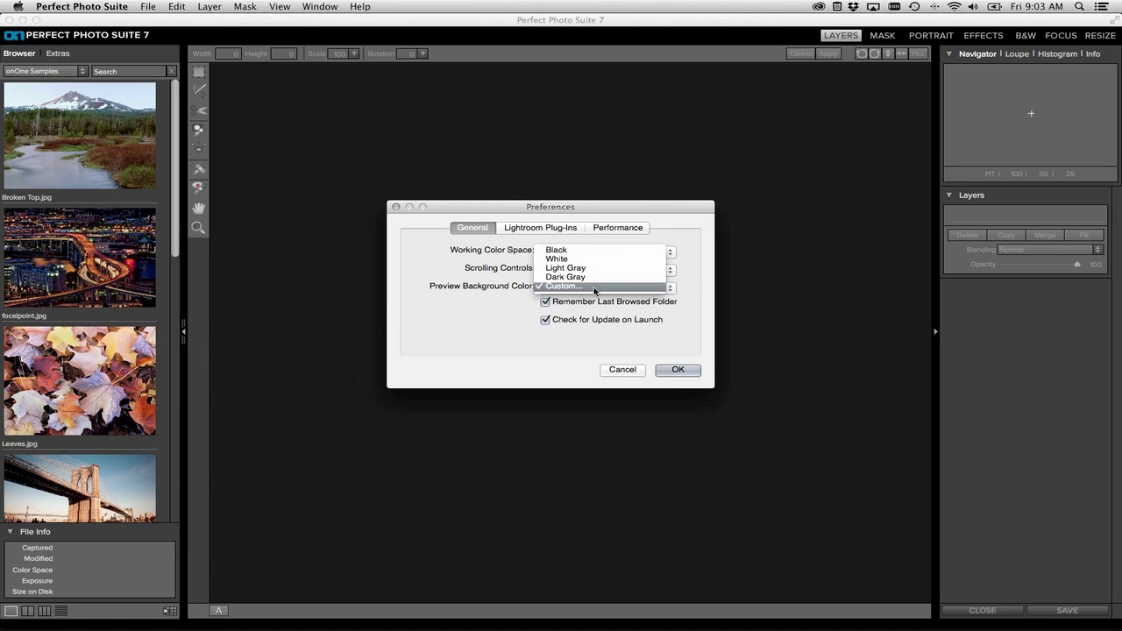
left_click(500, 303)
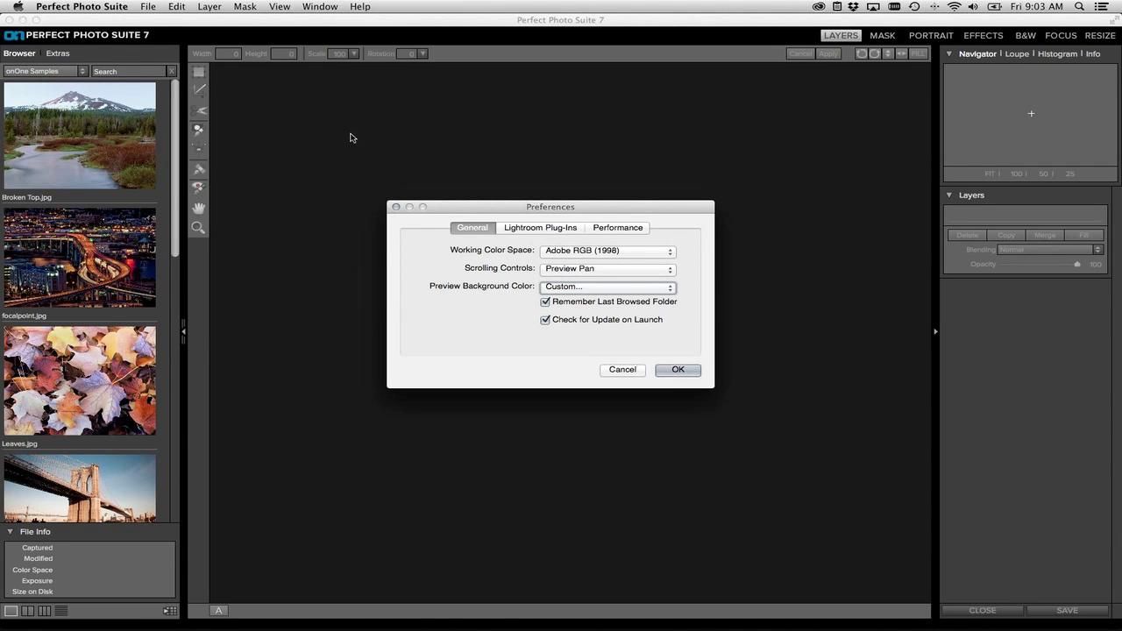
left_click(600, 290)
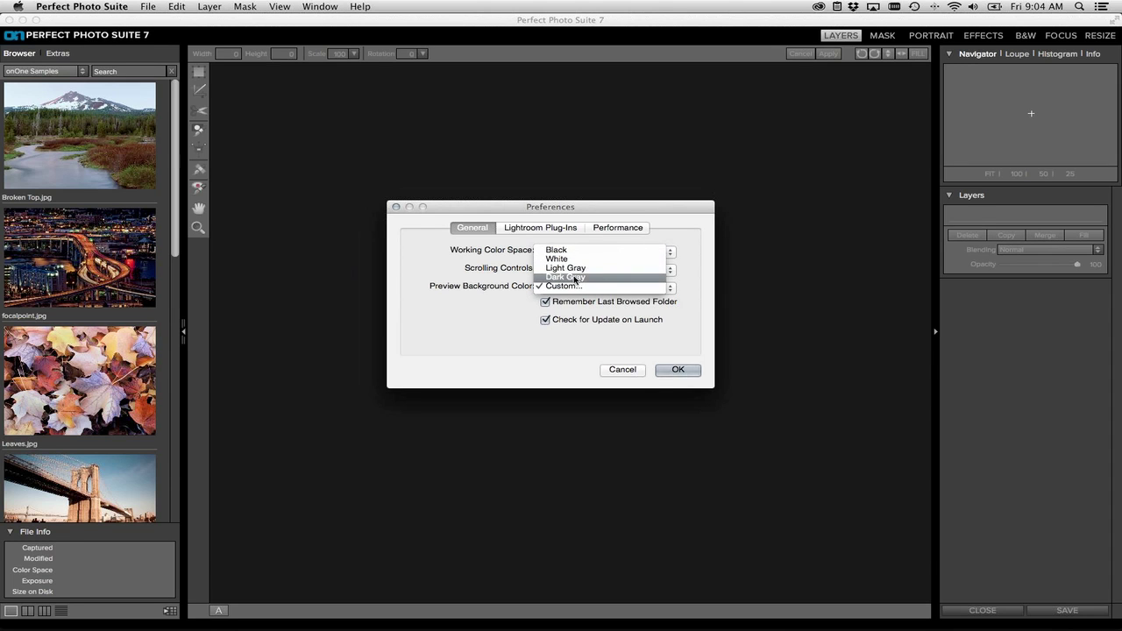
left_click(571, 277)
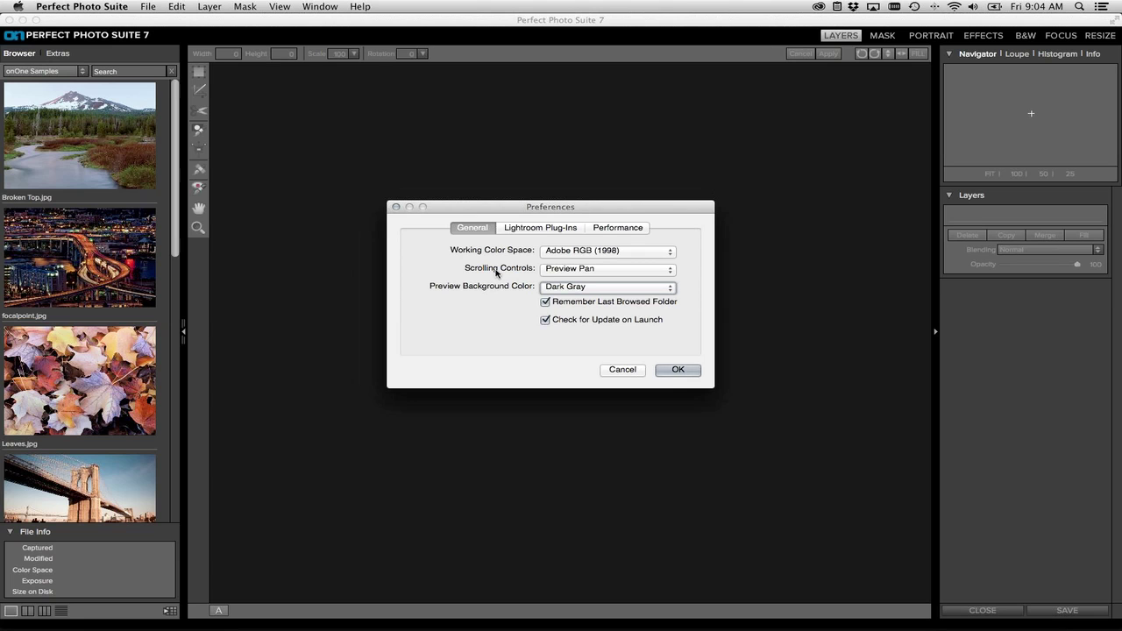
Step: Select PSD (Supports Layers, Default) as the file type in the Lightroom Plug-Ins preferences
left_click(541, 230)
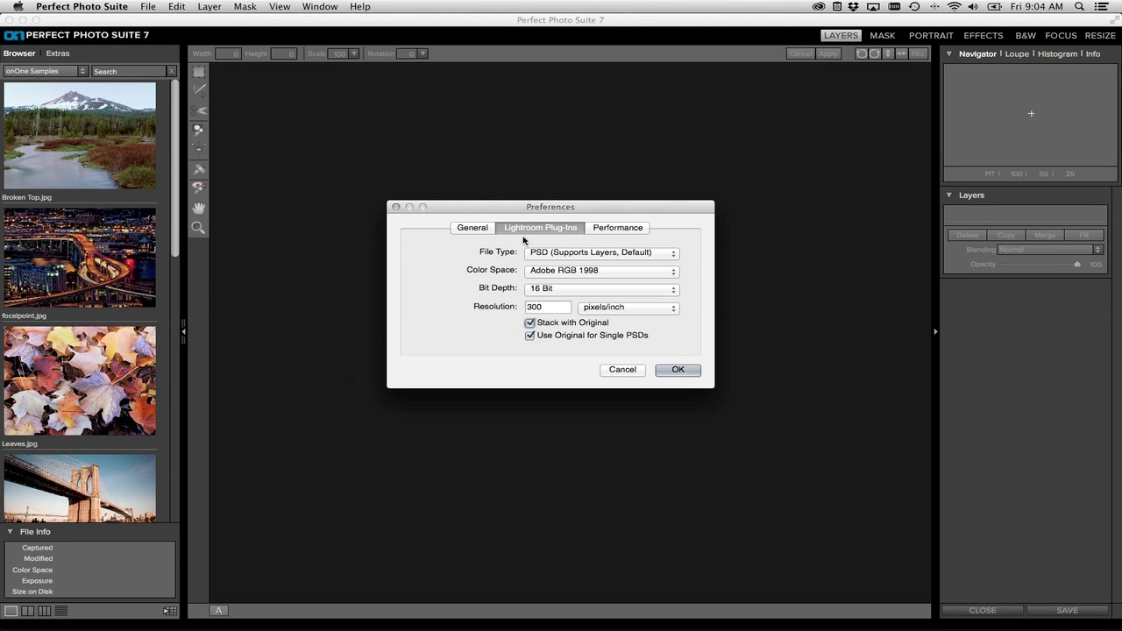
left_click(649, 253)
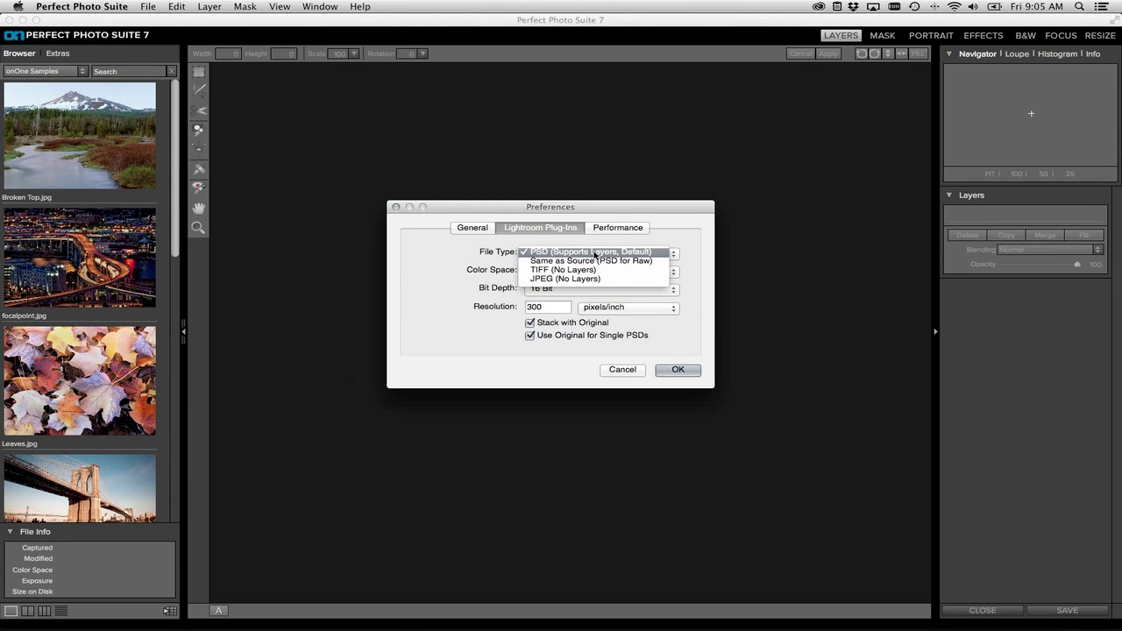
left_click(594, 252)
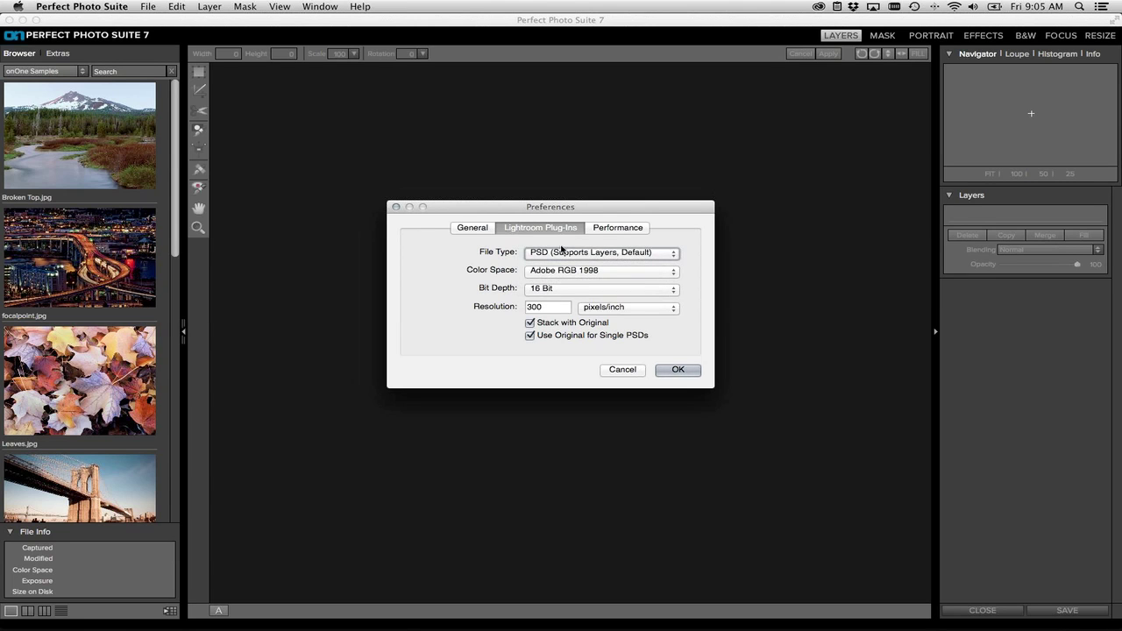
Step: Review the memory and VRAM usage in the Performance preferences and save the preferences
left_click(637, 229)
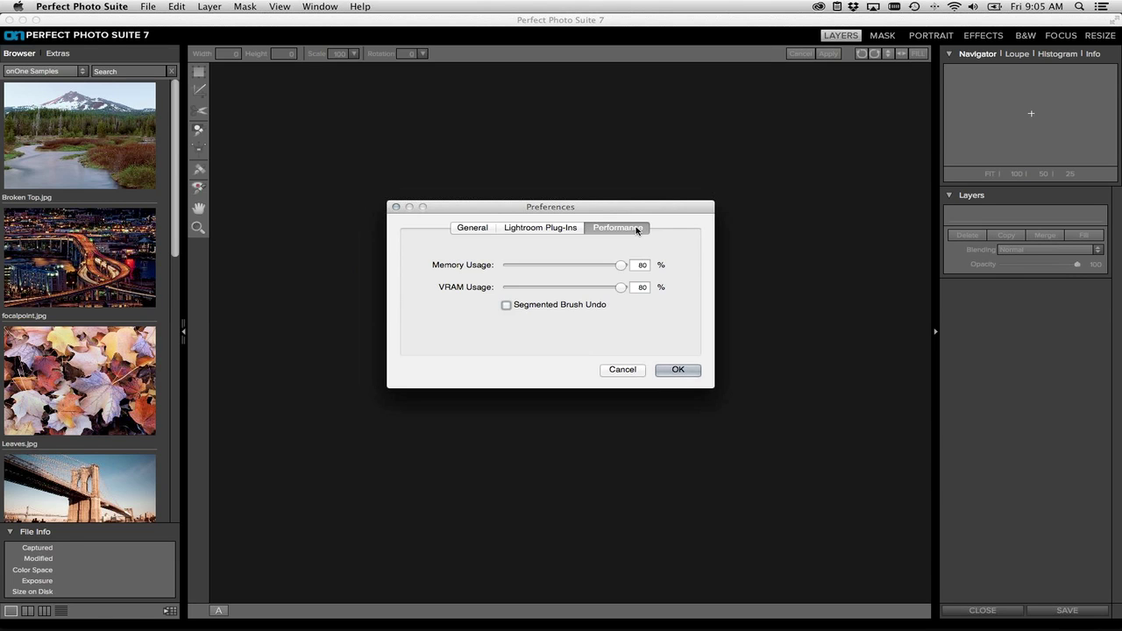
left_click_drag(622, 264, 573, 289)
left_click_drag(565, 264, 663, 307)
left_click_drag(622, 210, 622, 196)
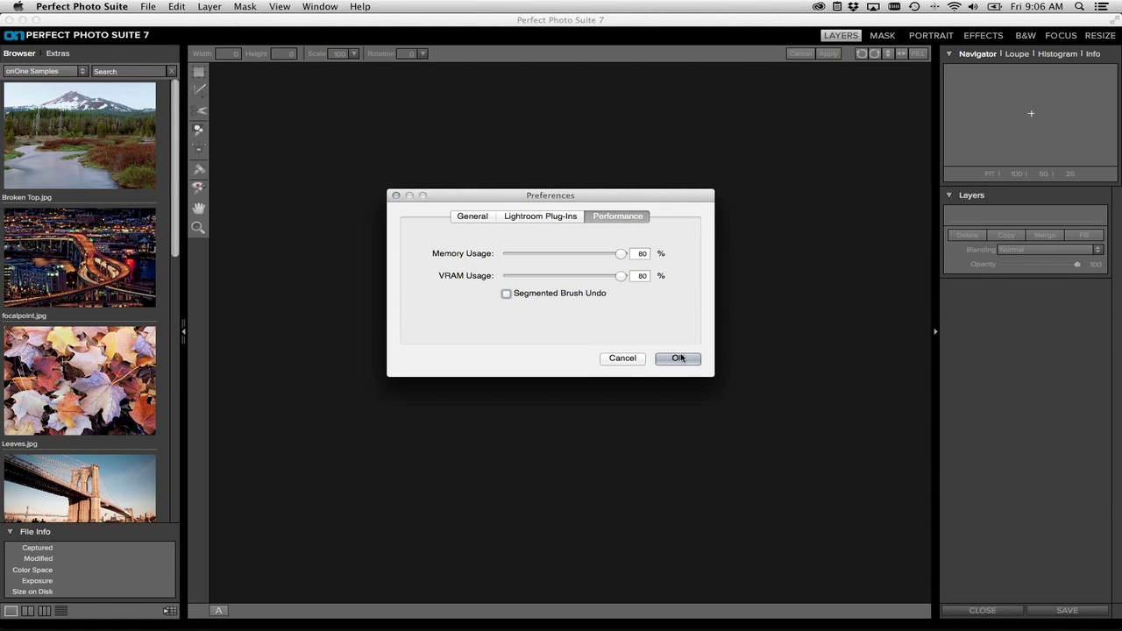
left_click(693, 362)
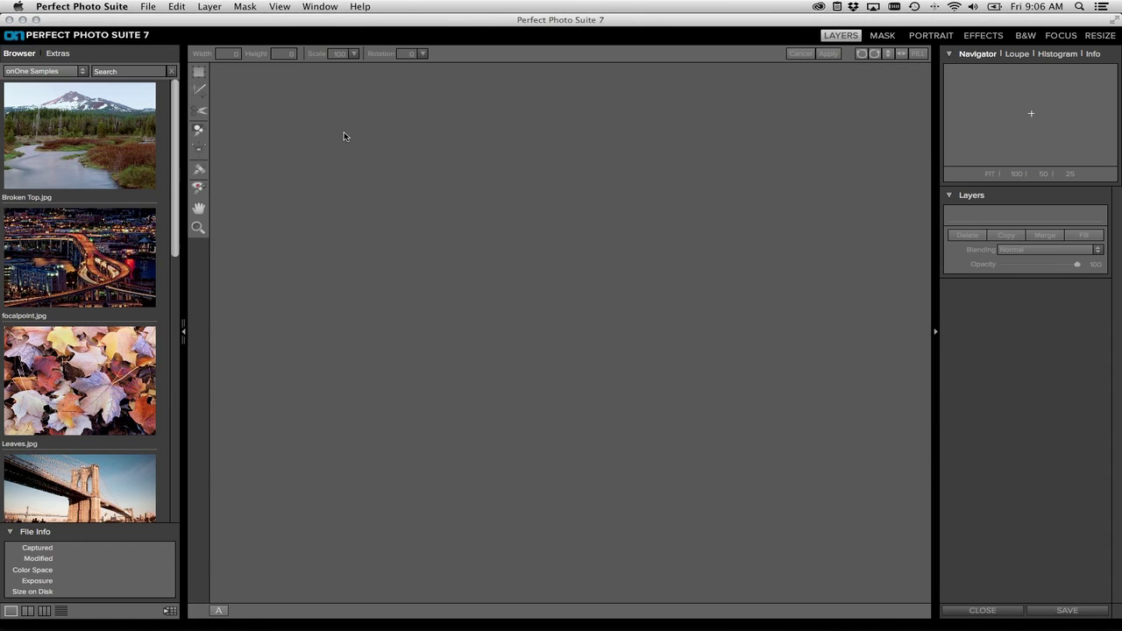
Step: Change the preview background color of the empty workspace to White
left_click(307, 6)
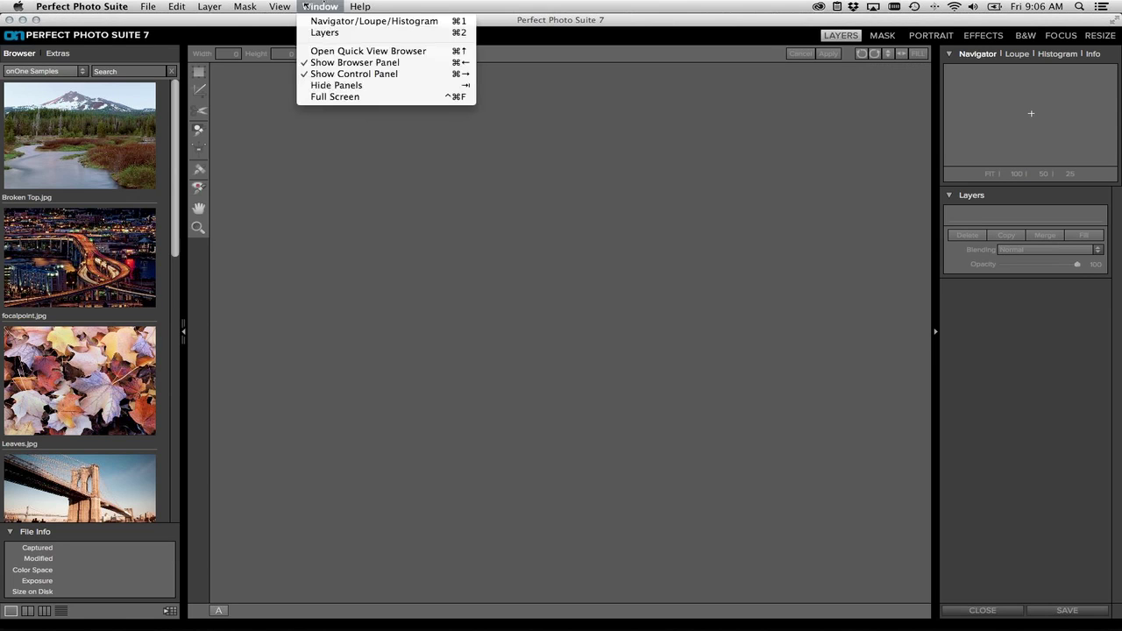
mouse_move(280, 7)
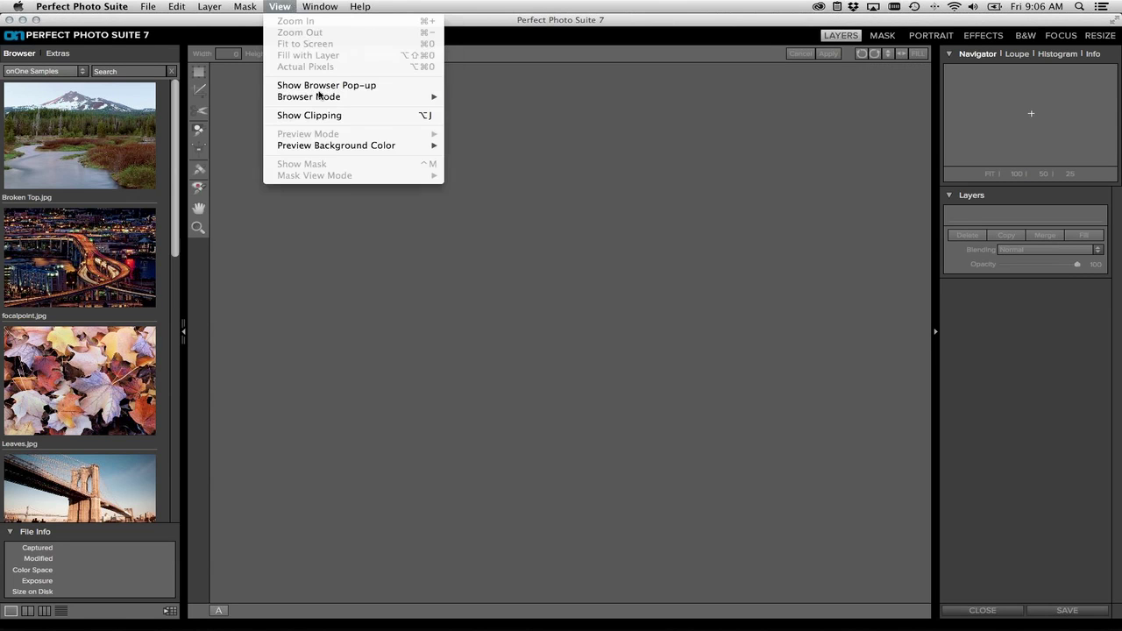
mouse_move(367, 146)
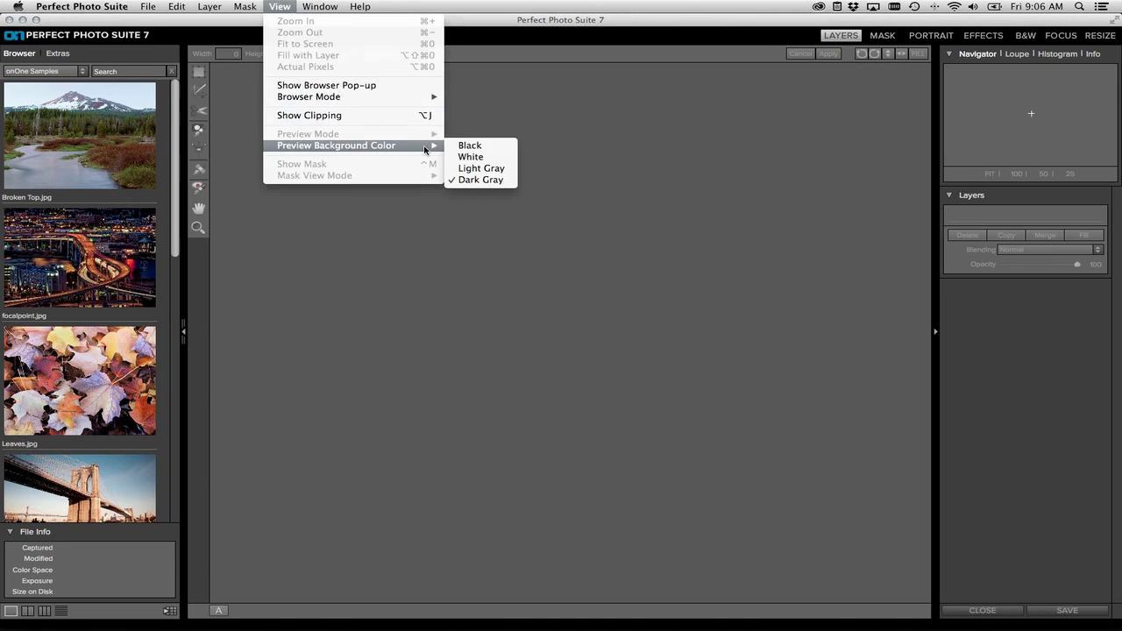
left_click(473, 158)
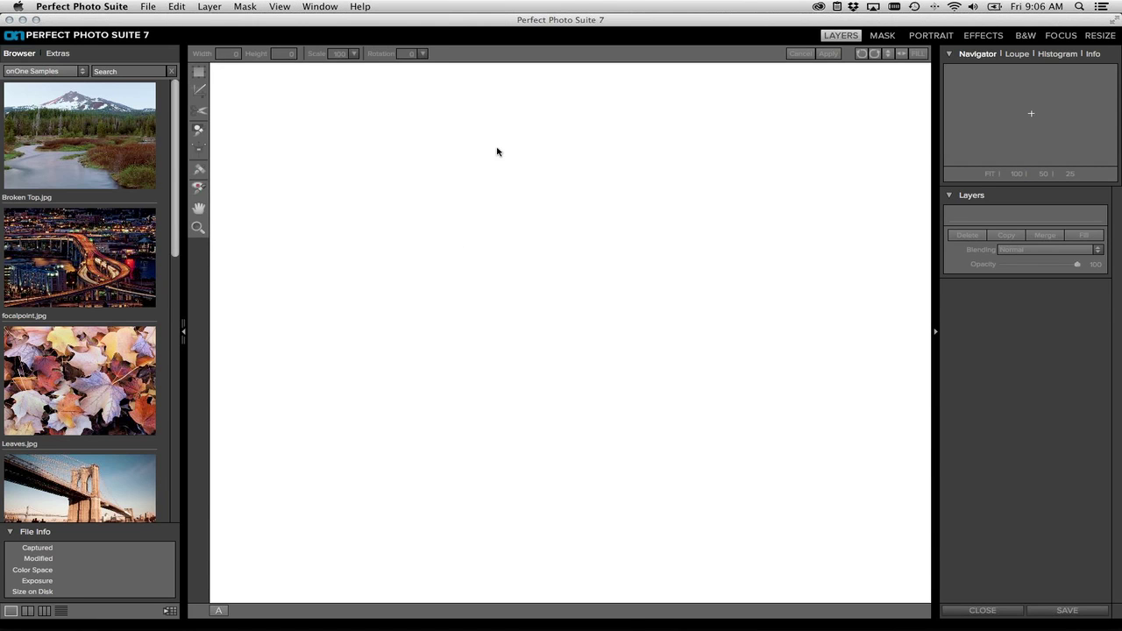
Step: Set the preview background color of the workspace back to Dark Gray
left_click(280, 6)
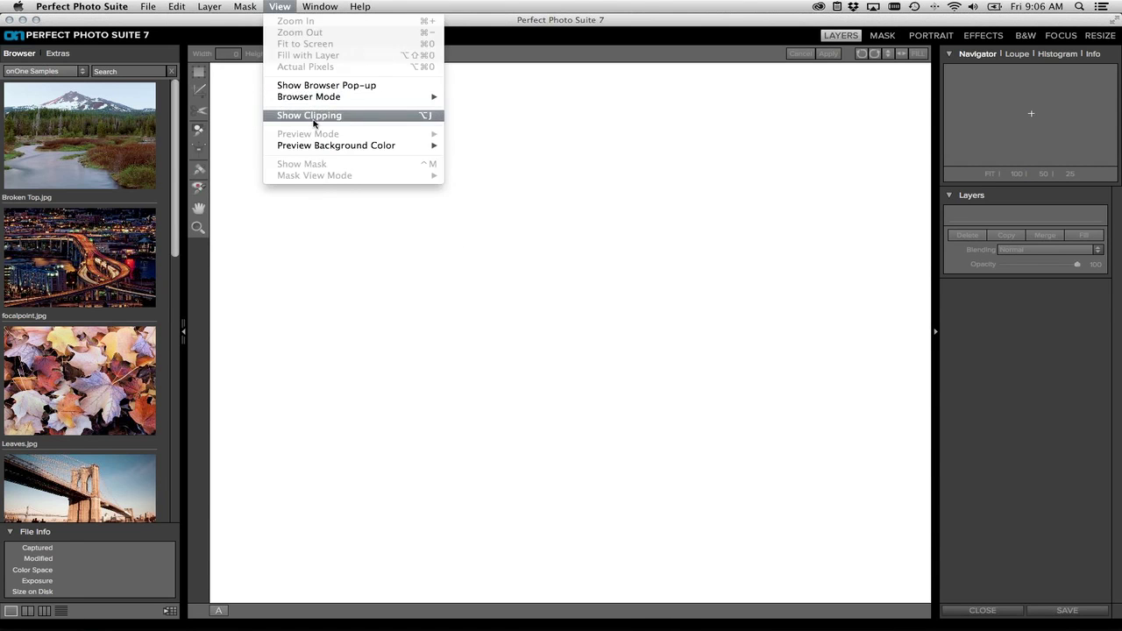
mouse_move(394, 147)
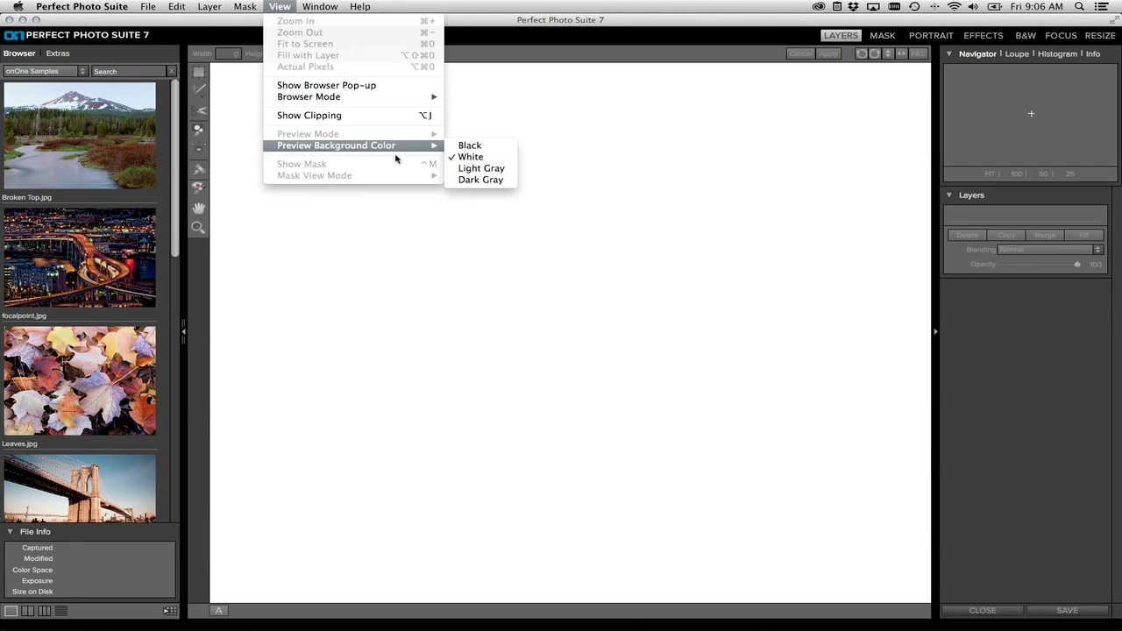
left_click(473, 180)
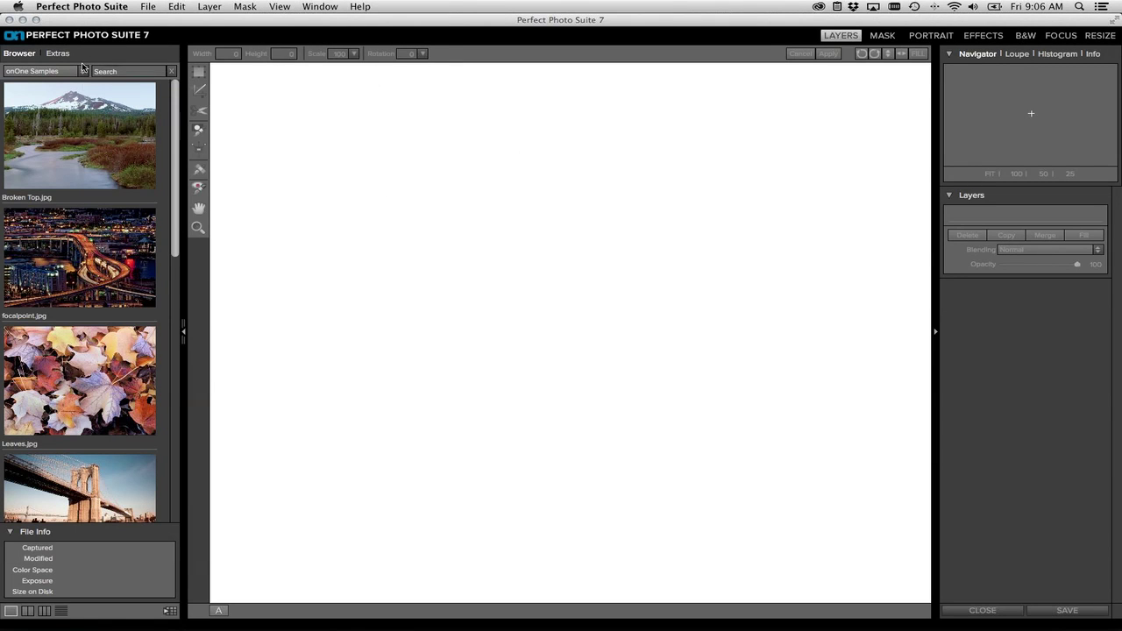
Step: Select the Broken Top.jpg photo in the onOne Samples folder
left_click(93, 122)
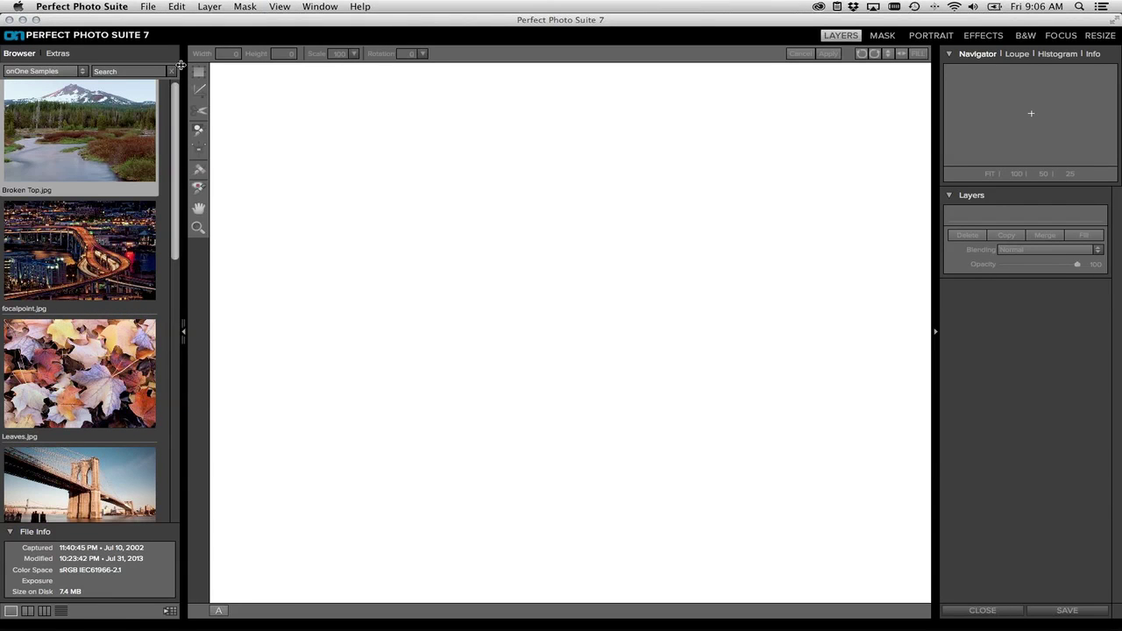
Step: Reopen the preferences, review the General and Lightroom Plug-Ins settings, and cancel without changing anything
left_click(112, 6)
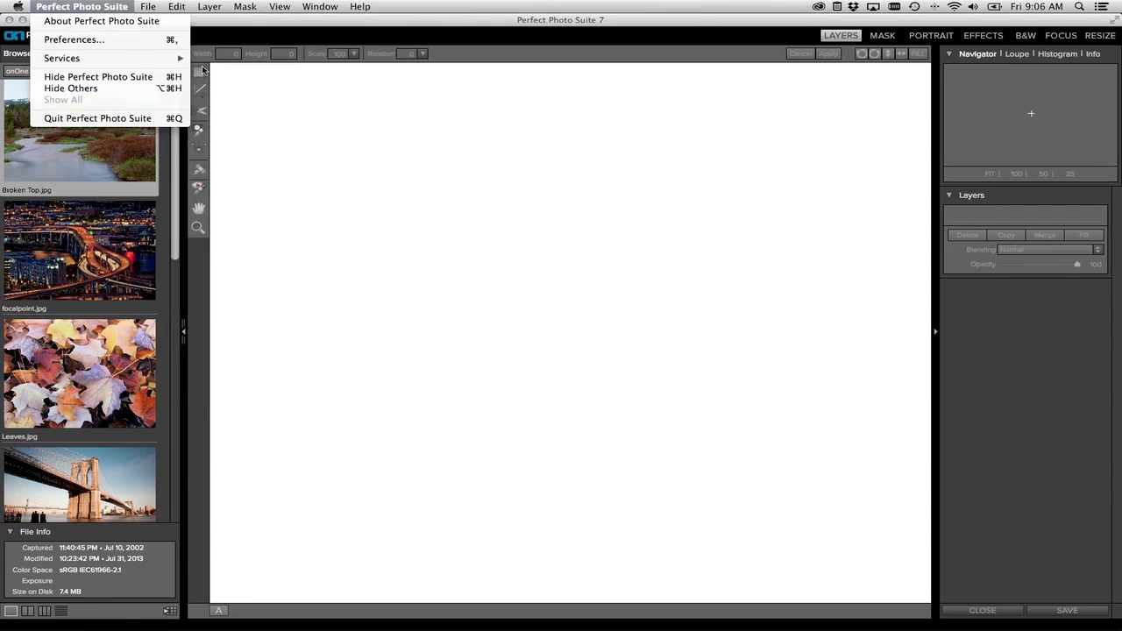
left_click(121, 40)
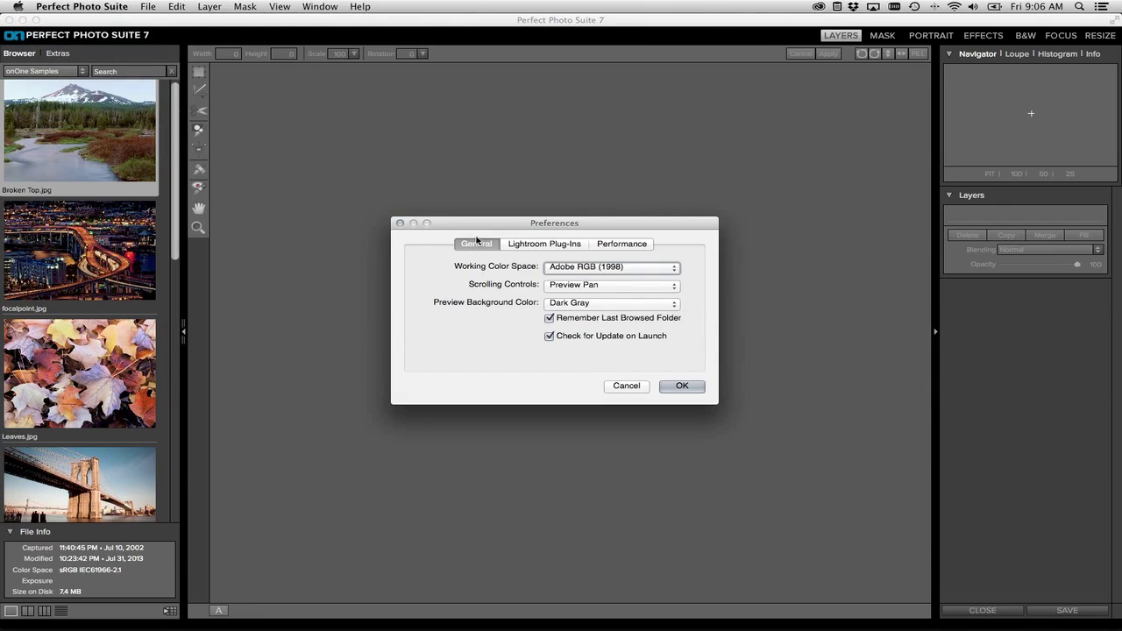
left_click(531, 246)
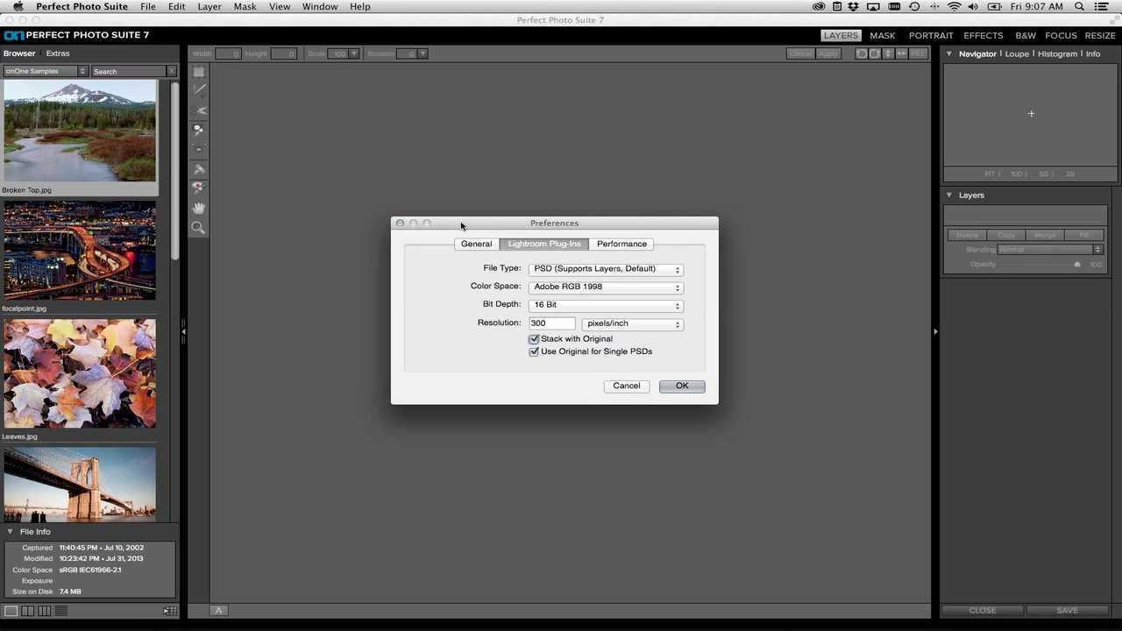
left_click(623, 386)
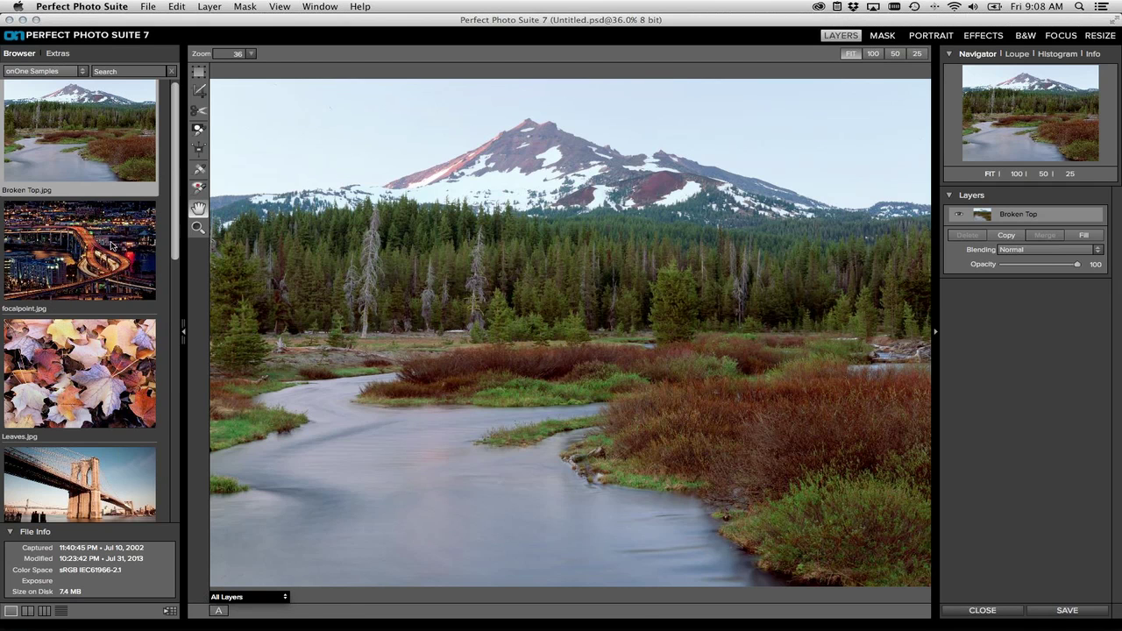
Step: Hide the side panels around the Broken Top photo and activate the masking brush
key("Tab")
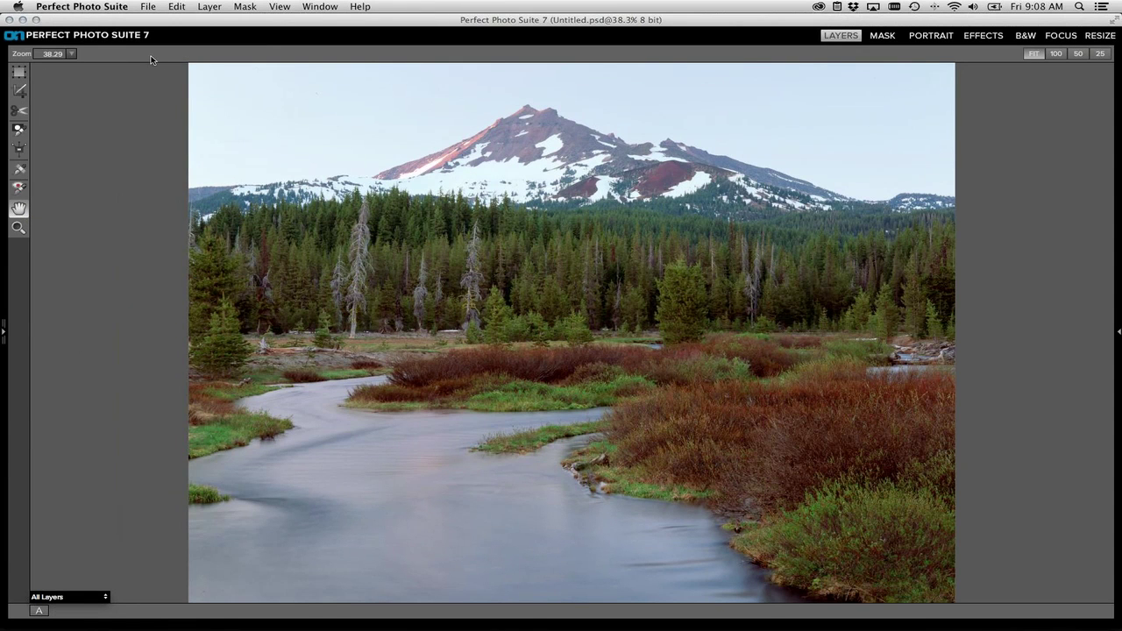
left_click(19, 131)
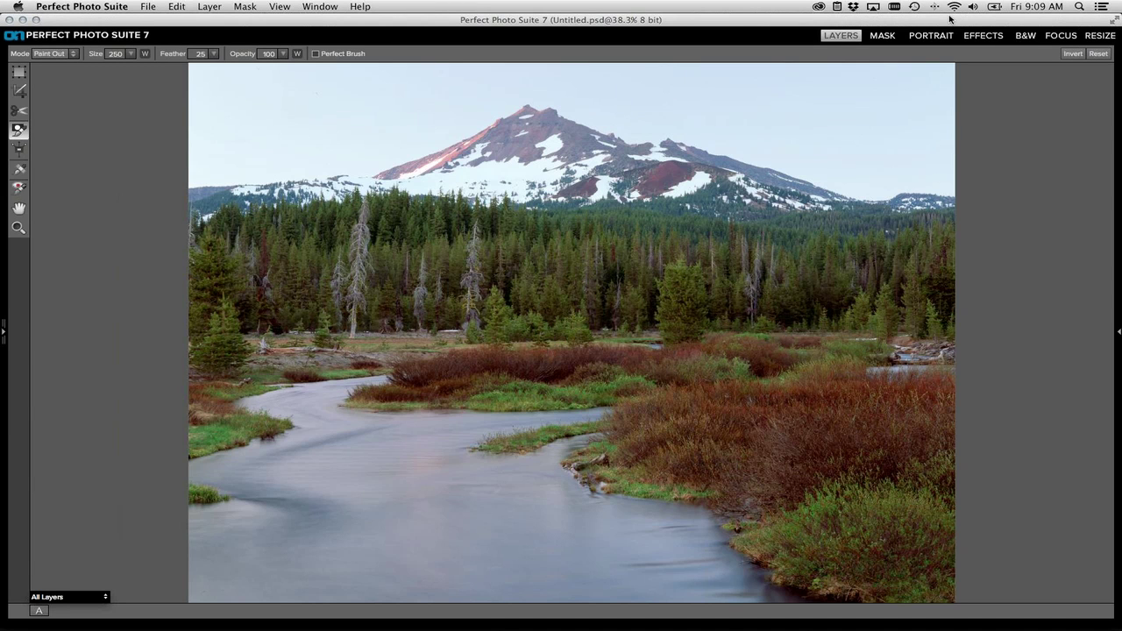
Step: Show the Broken Top photo in full screen mode and return to the normal window
left_click(332, 6)
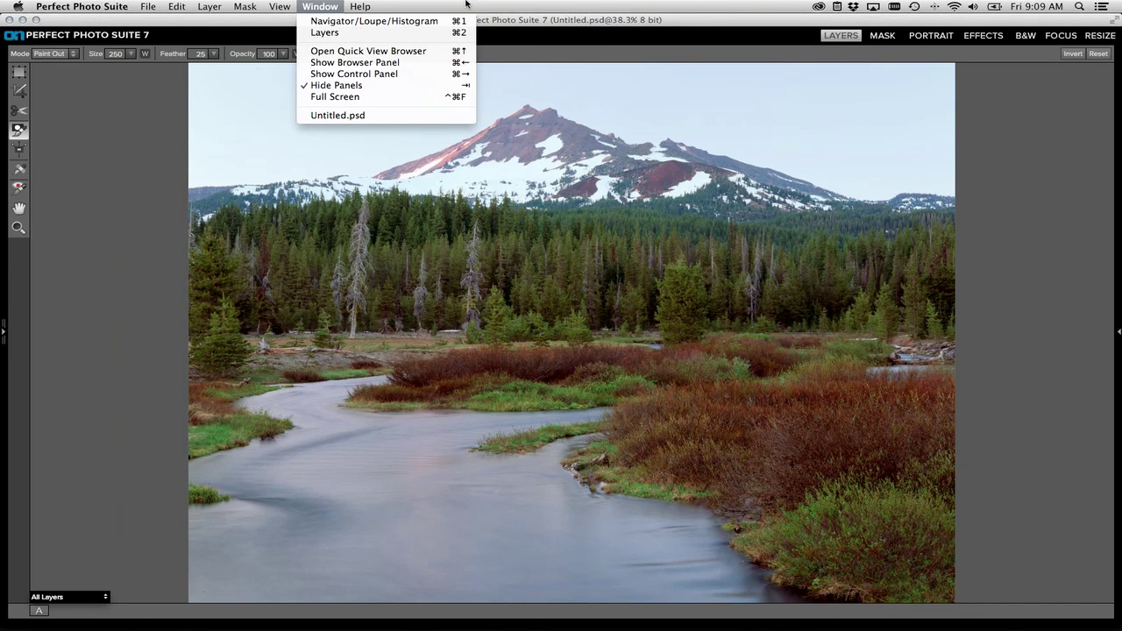
left_click(351, 97)
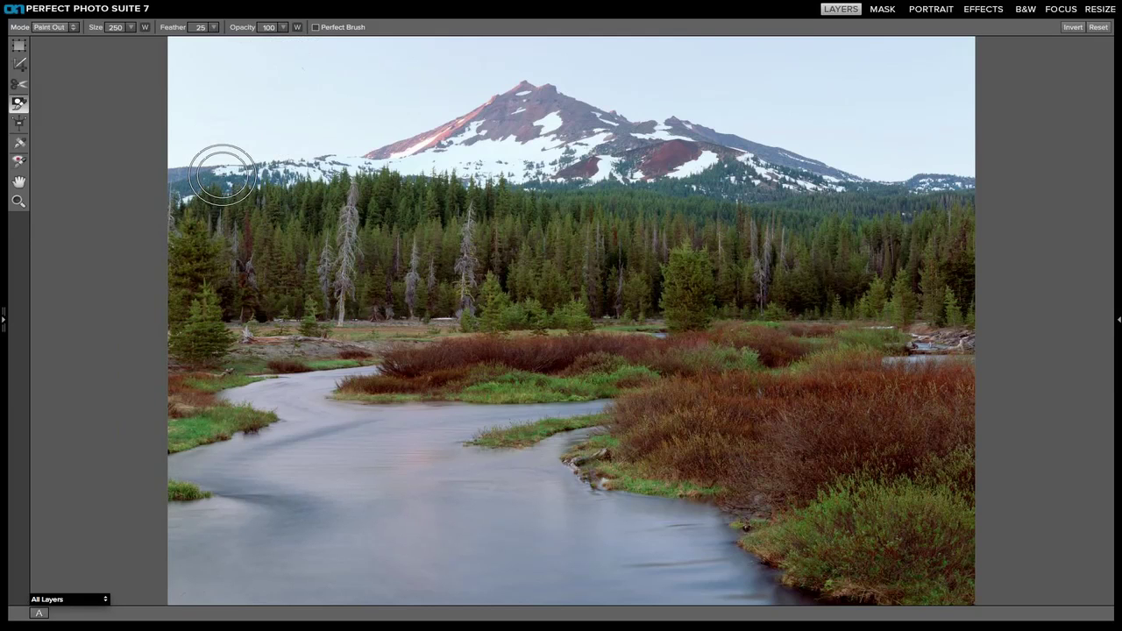
mouse_move(377, 2)
left_click(324, 6)
left_click(363, 95)
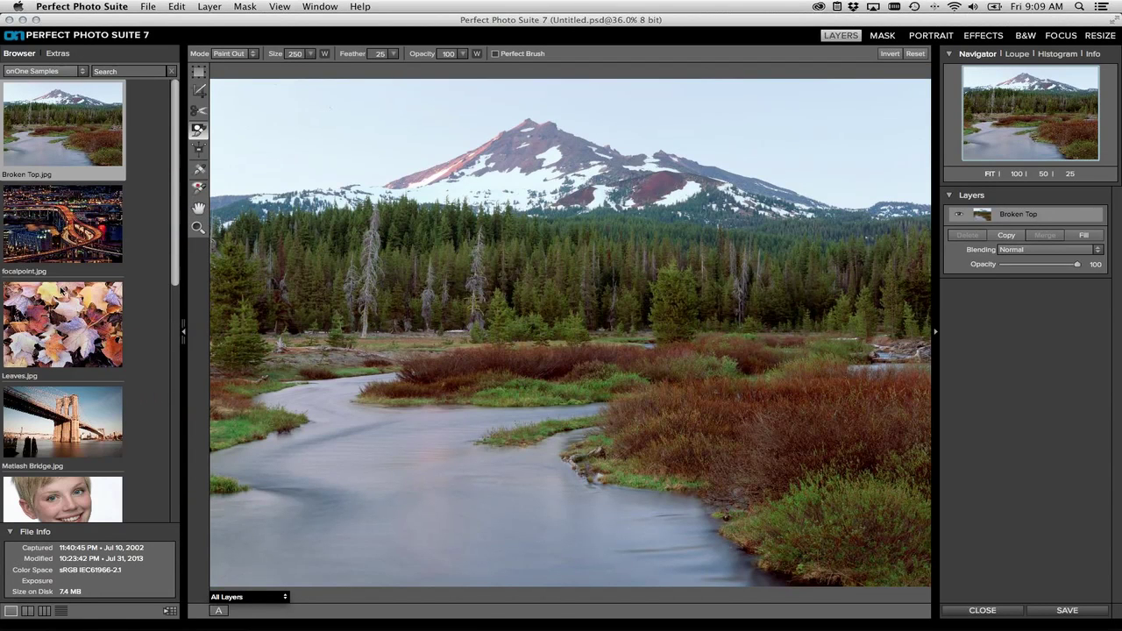
Step: Adjust the width of the browser panel to enlarge its thumbnails
mouse_move(182, 325)
left_mouse_down()
mouse_move(154, 325)
mouse_move(194, 326)
mouse_move(182, 328)
left_mouse_up()
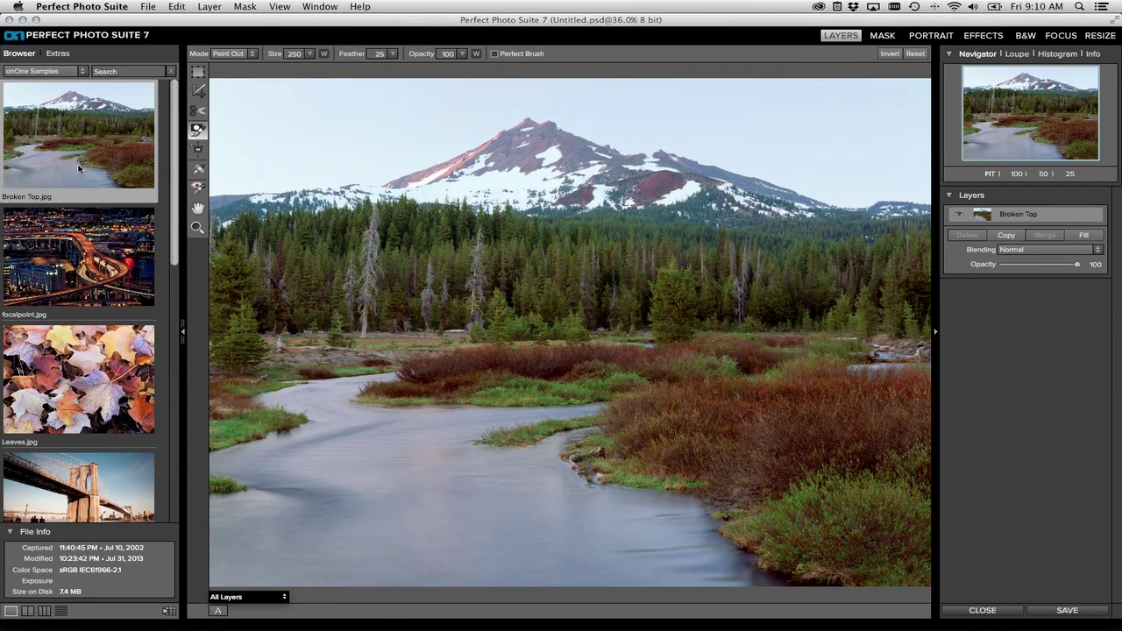
Step: Look through the onOne Samples photos in the browser, from Broken Top.jpg down to YosemiteBW.jpg
scroll(67, 128, "down", 10)
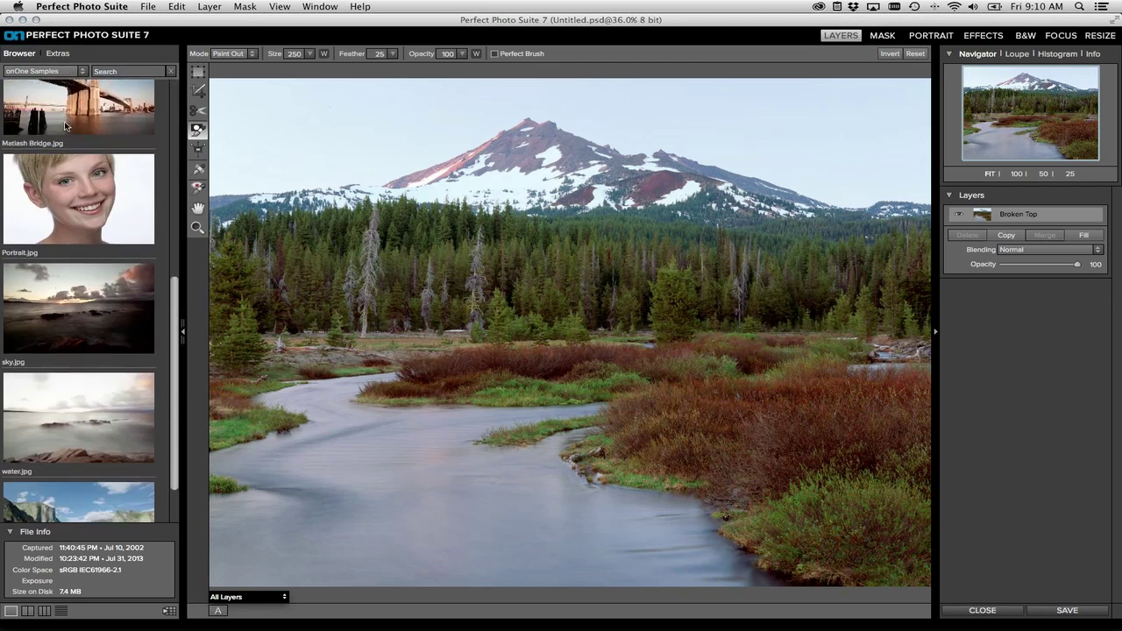
scroll(72, 205, "up", 10)
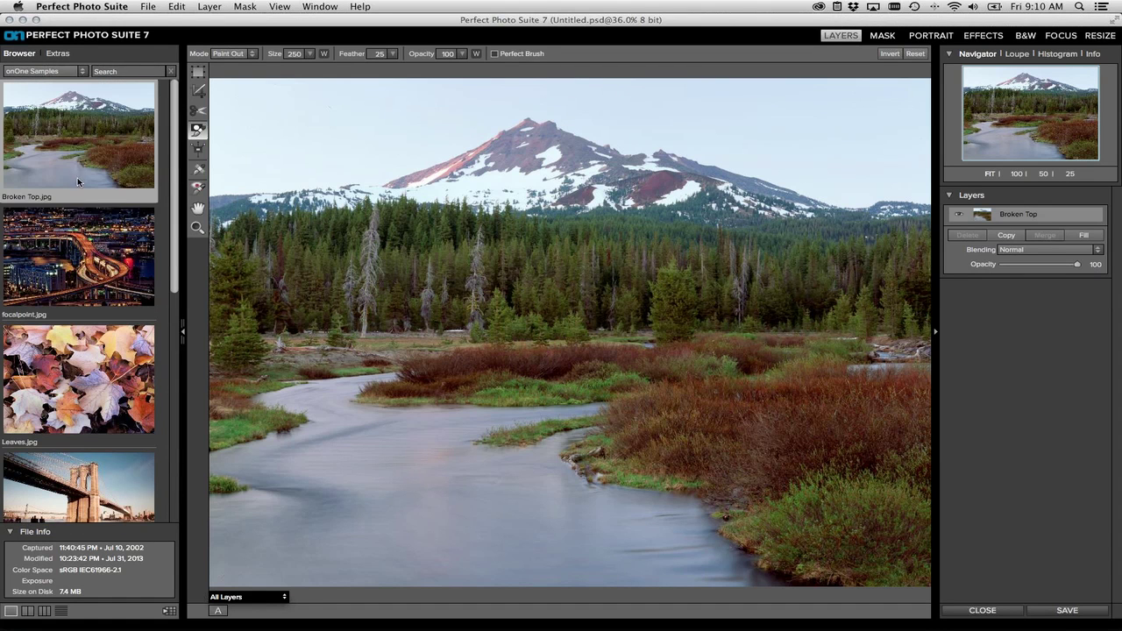
scroll(69, 282, "down", 10)
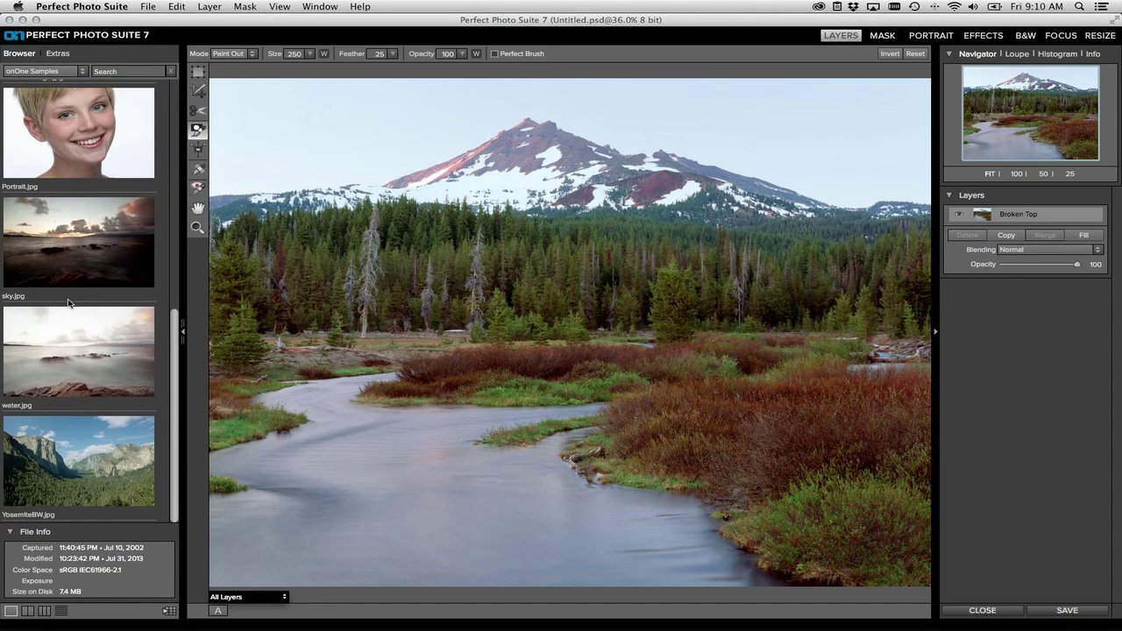
scroll(70, 303, "up", 10)
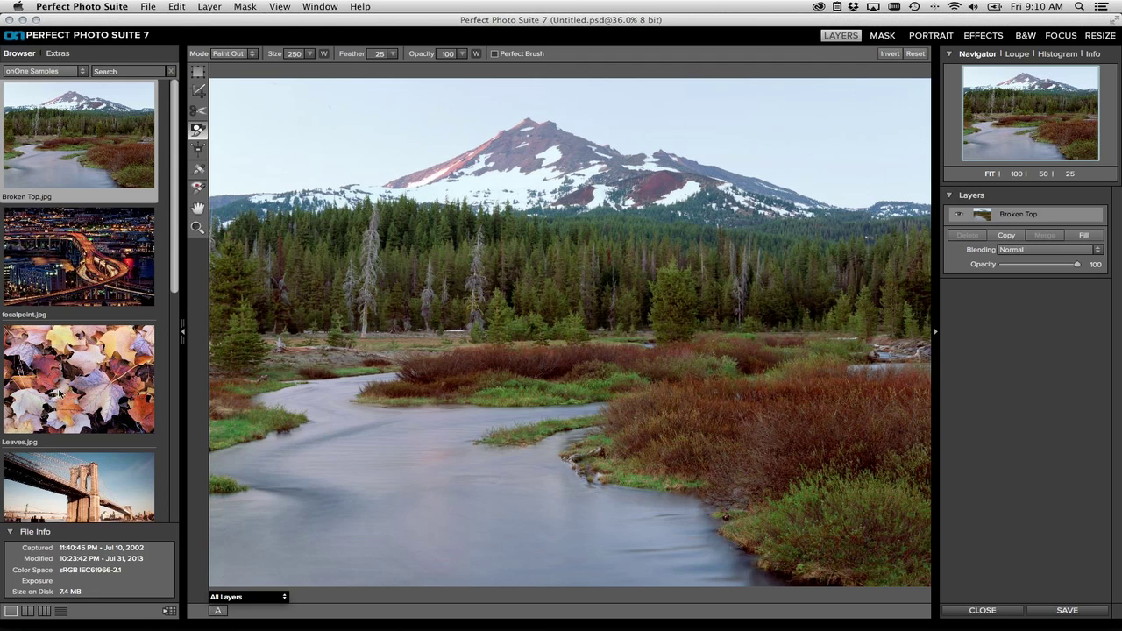
Step: Set the browser's directory to the Demo Images folder in Live Projects, Demo Files, onOne Demos 2013.04
left_click(148, 6)
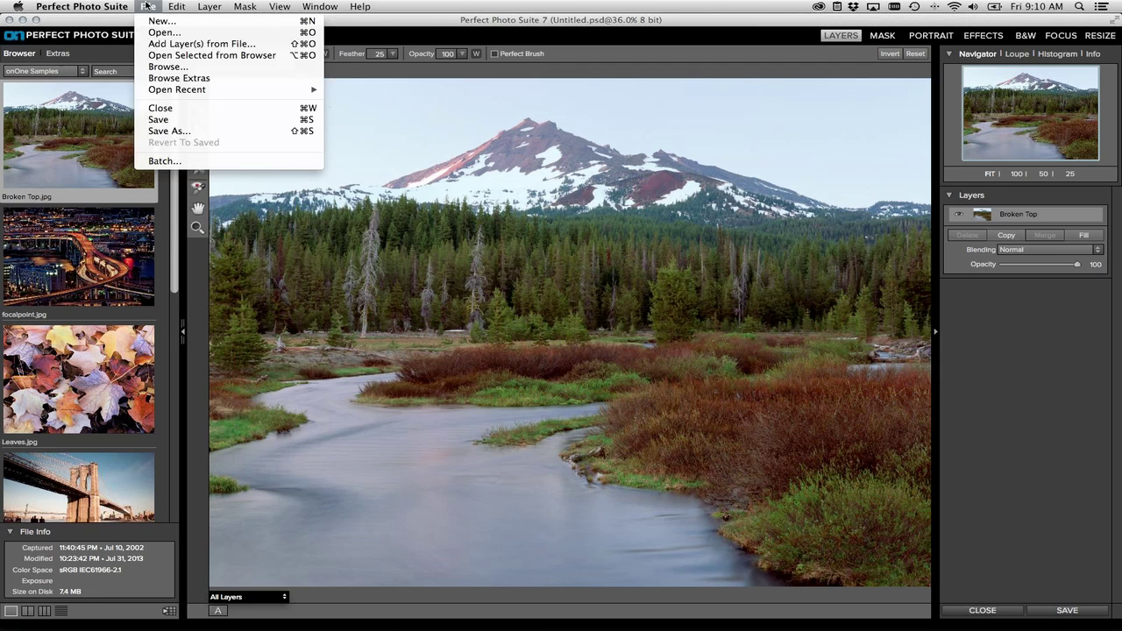
left_click(175, 66)
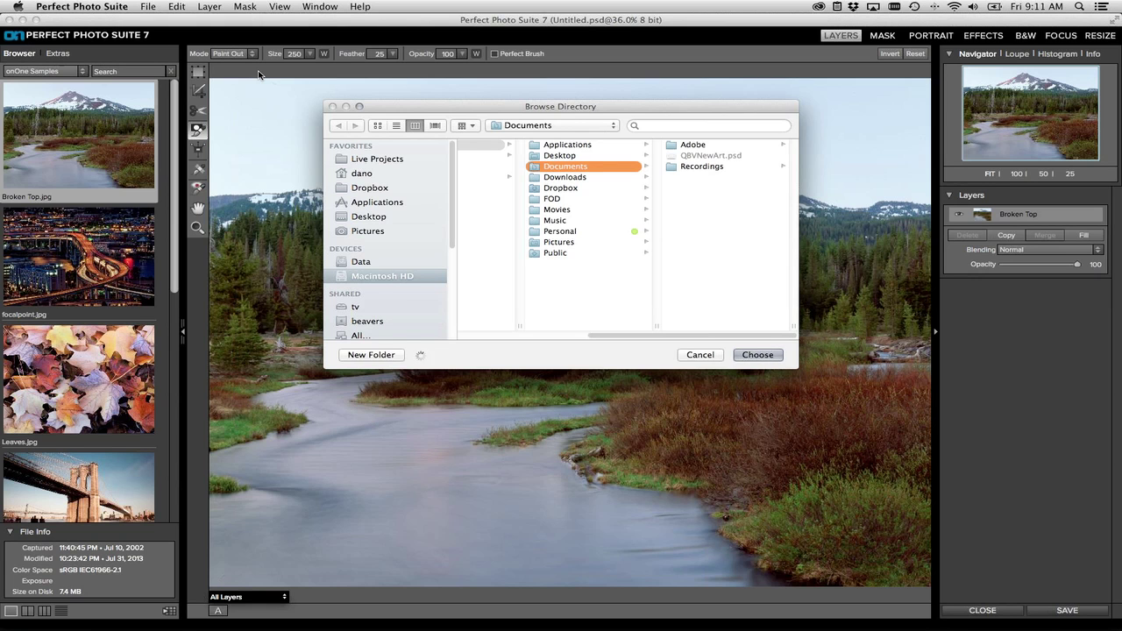
left_click_drag(400, 110, 391, 105)
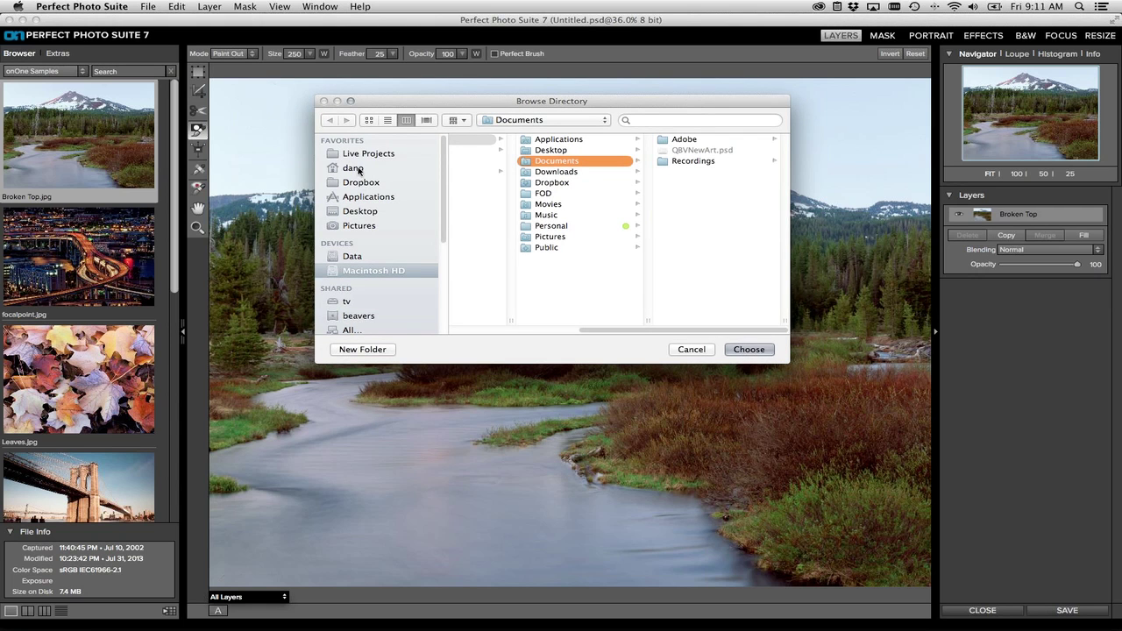
left_click(363, 155)
left_click(514, 151)
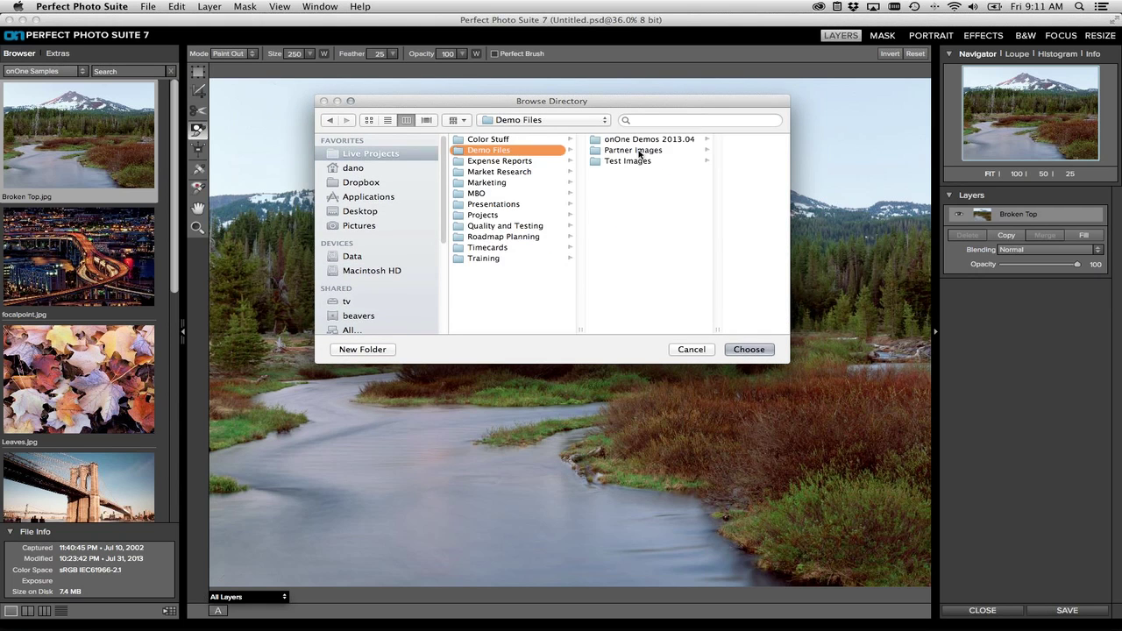
left_click(635, 140)
left_click(668, 152)
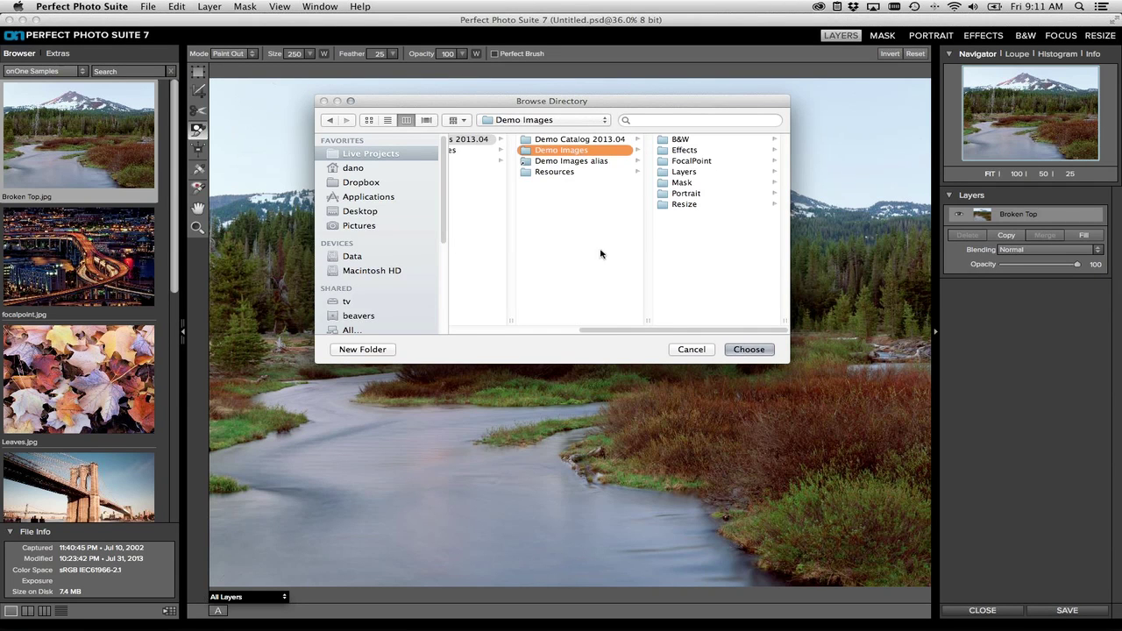
left_click(748, 348)
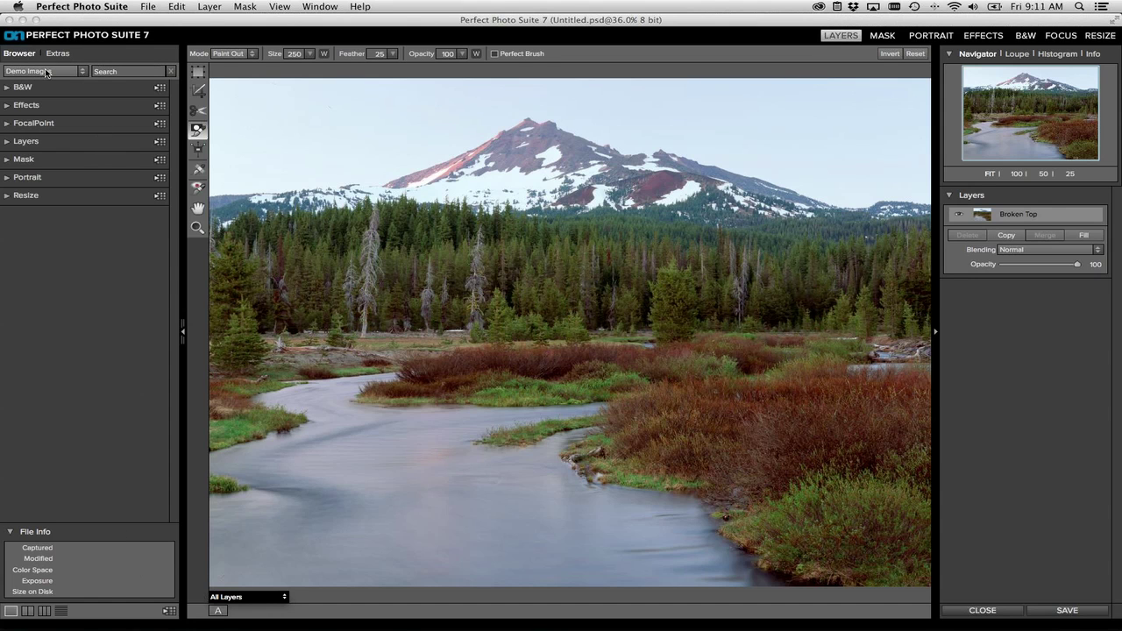
Step: Review the Demo Images folder's parent path and the available Extras categories, and return to the folder list
left_click(85, 72)
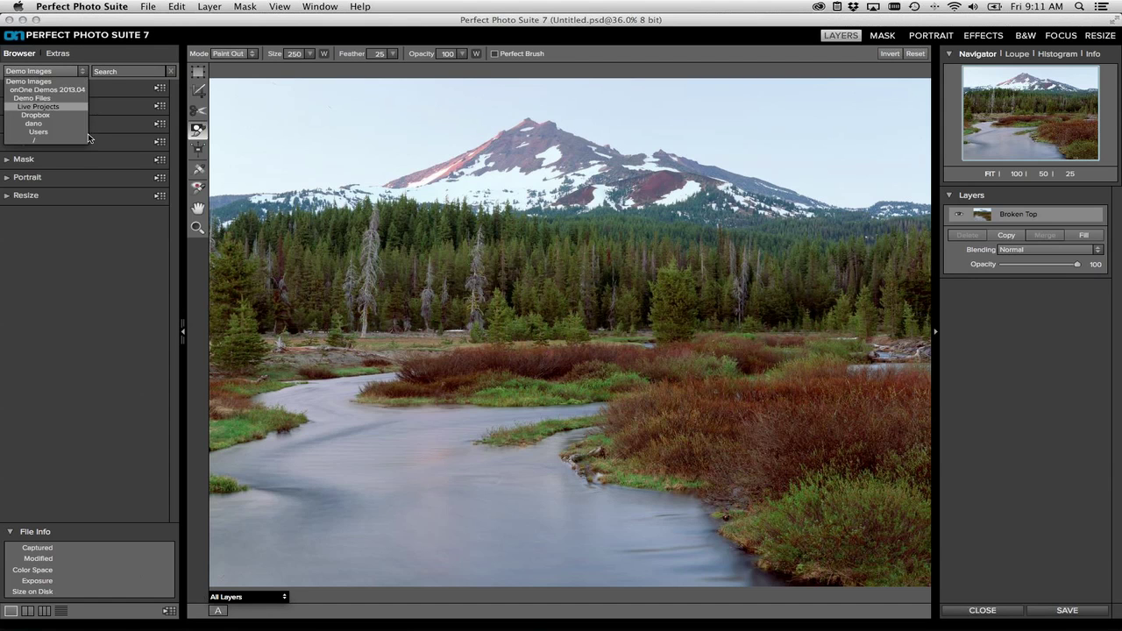
left_click(93, 152)
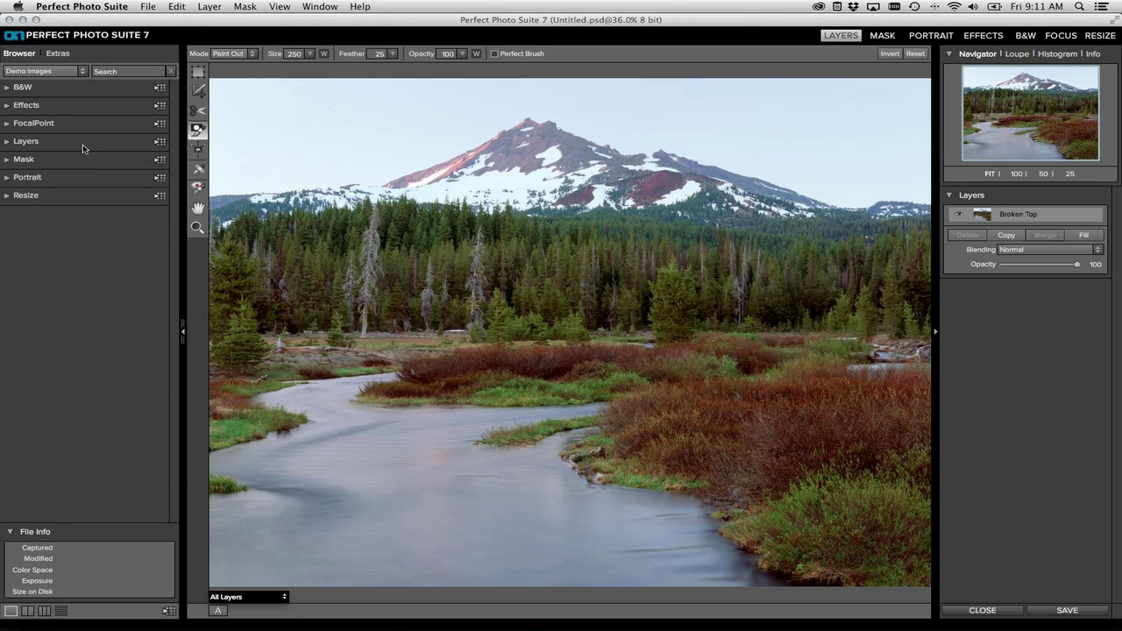
left_click(57, 54)
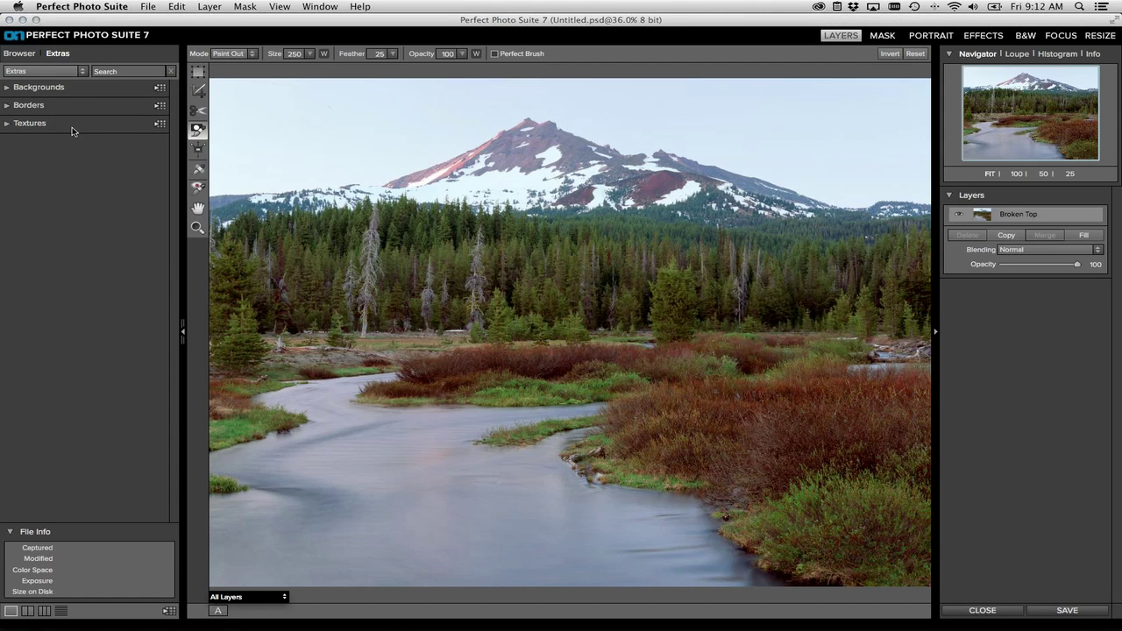
left_click(18, 54)
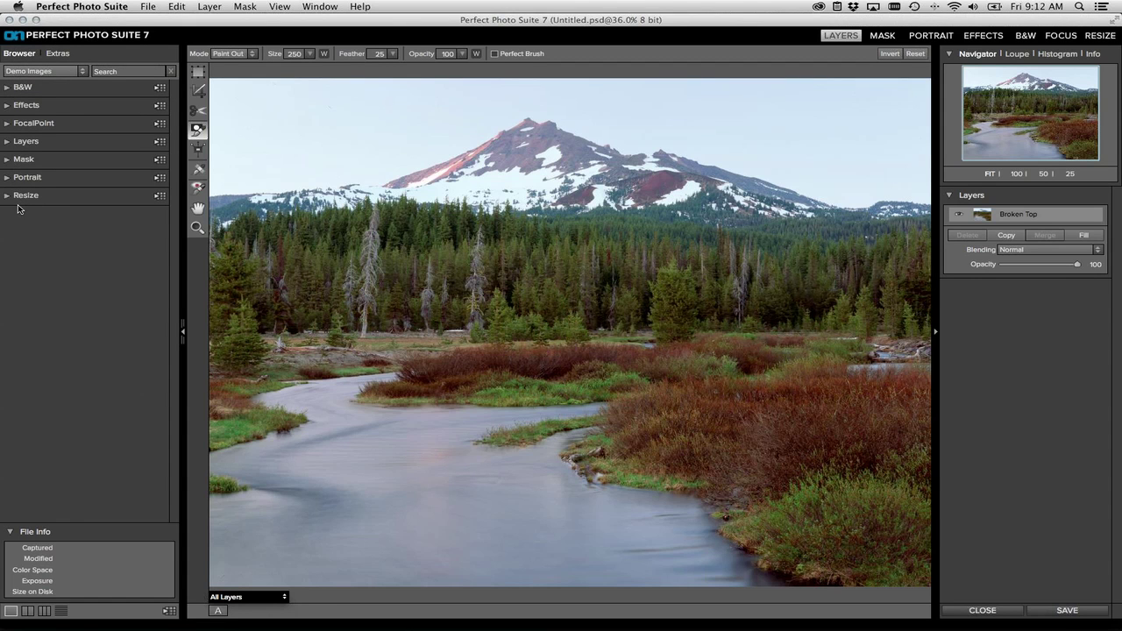
Step: Show the Layers demo folder as full-screen thumbnails and open its Layout subfolder
left_click(7, 144)
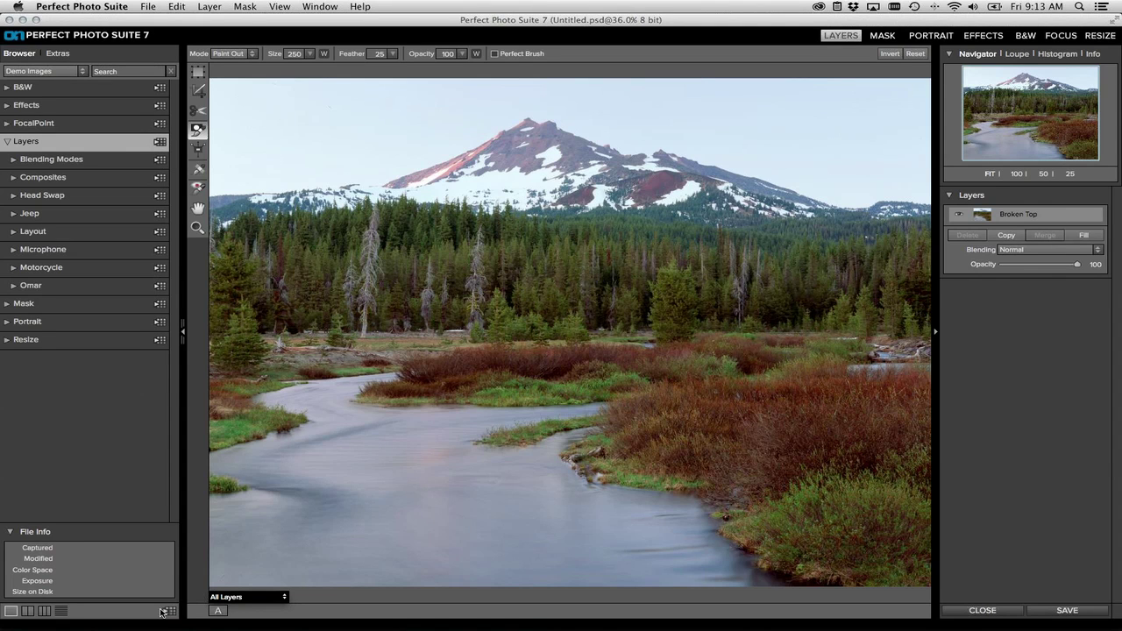
left_click(161, 142)
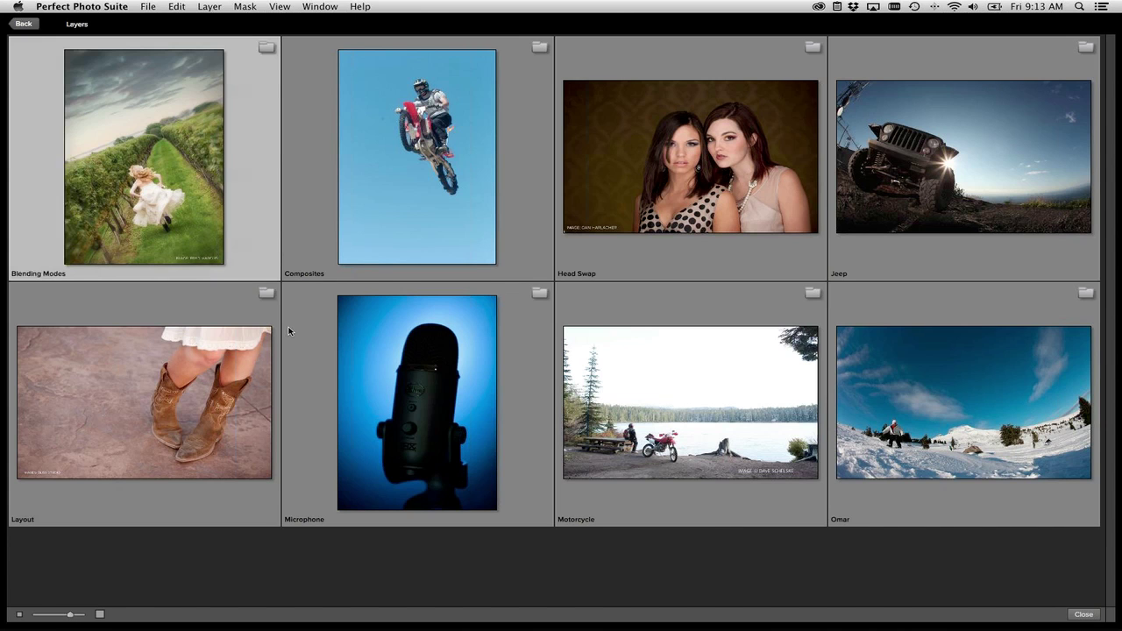
key("Right")
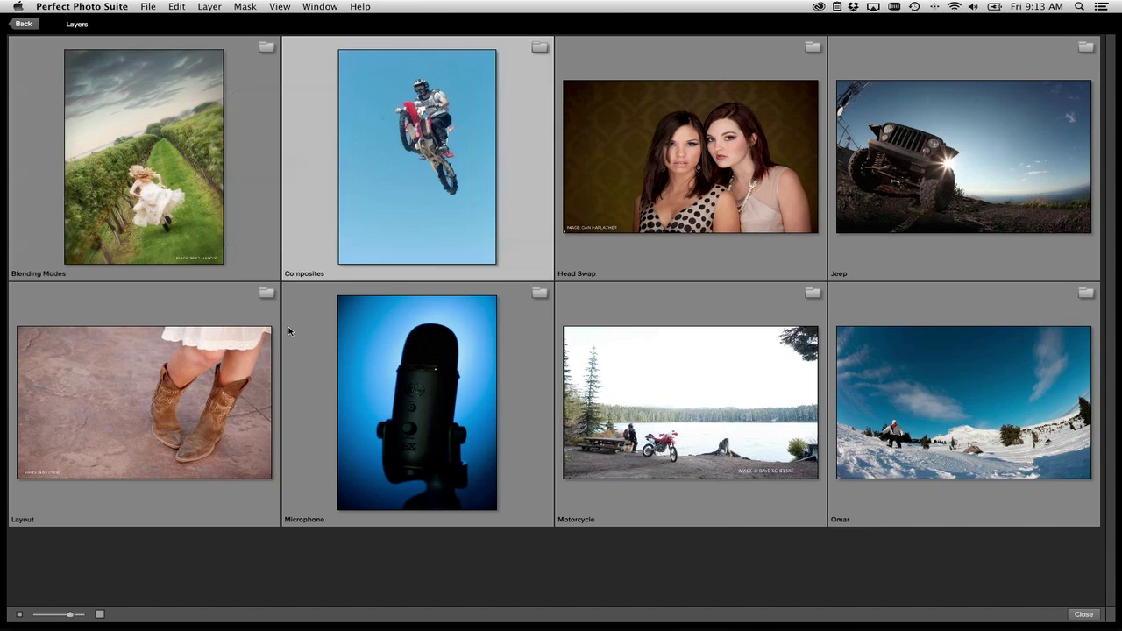
key("Right")
key("Down")
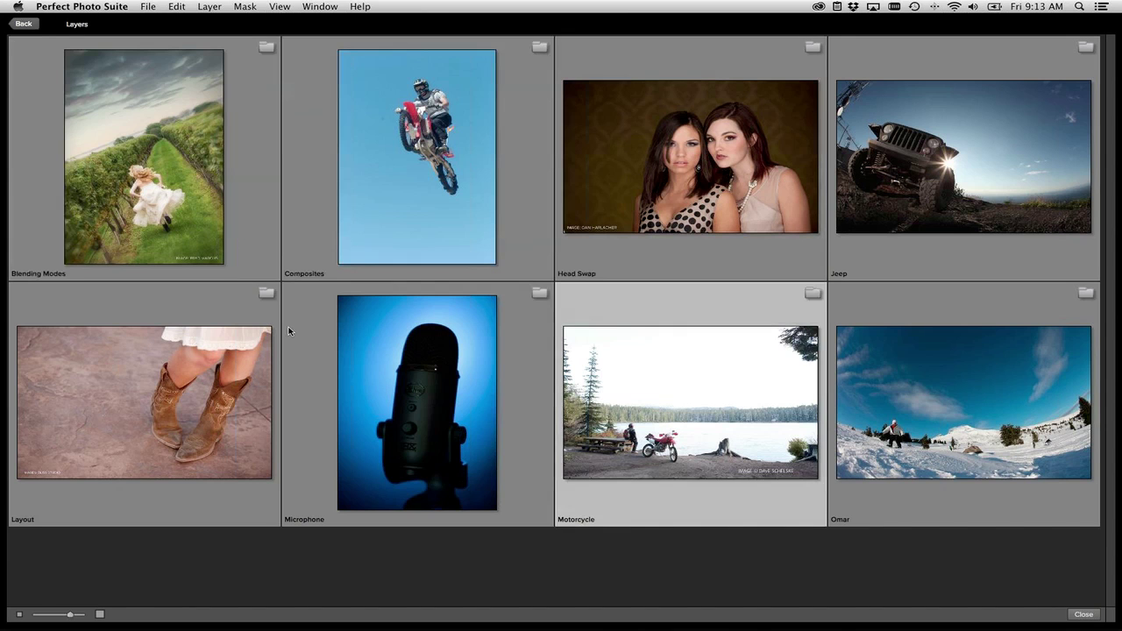
key("Left")
key("Left")
key("Return")
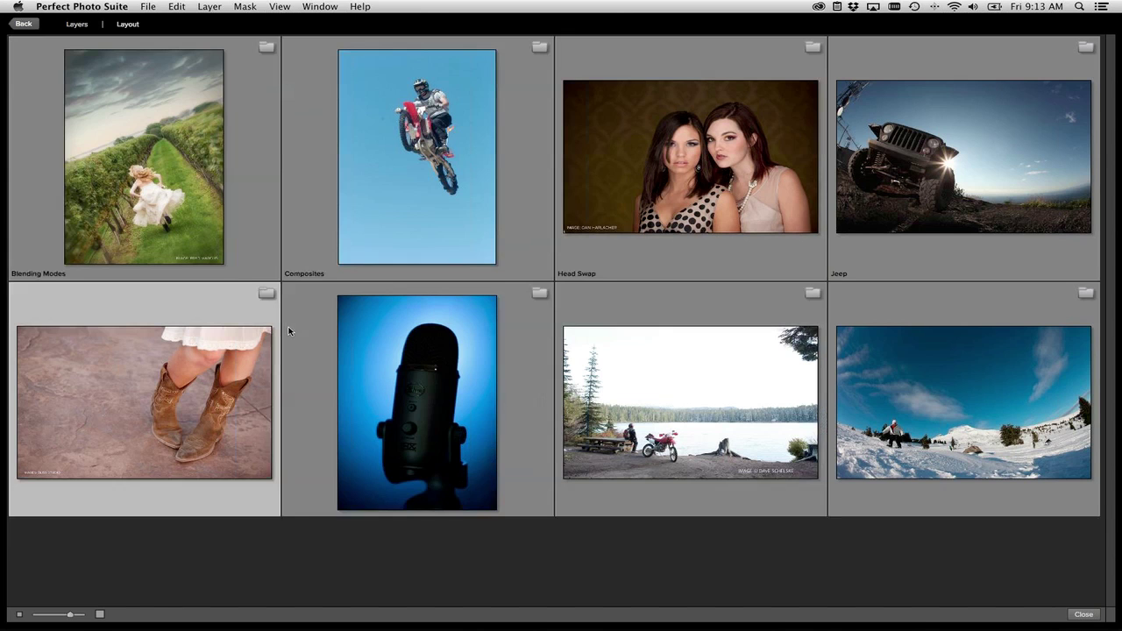
double_click(288, 330)
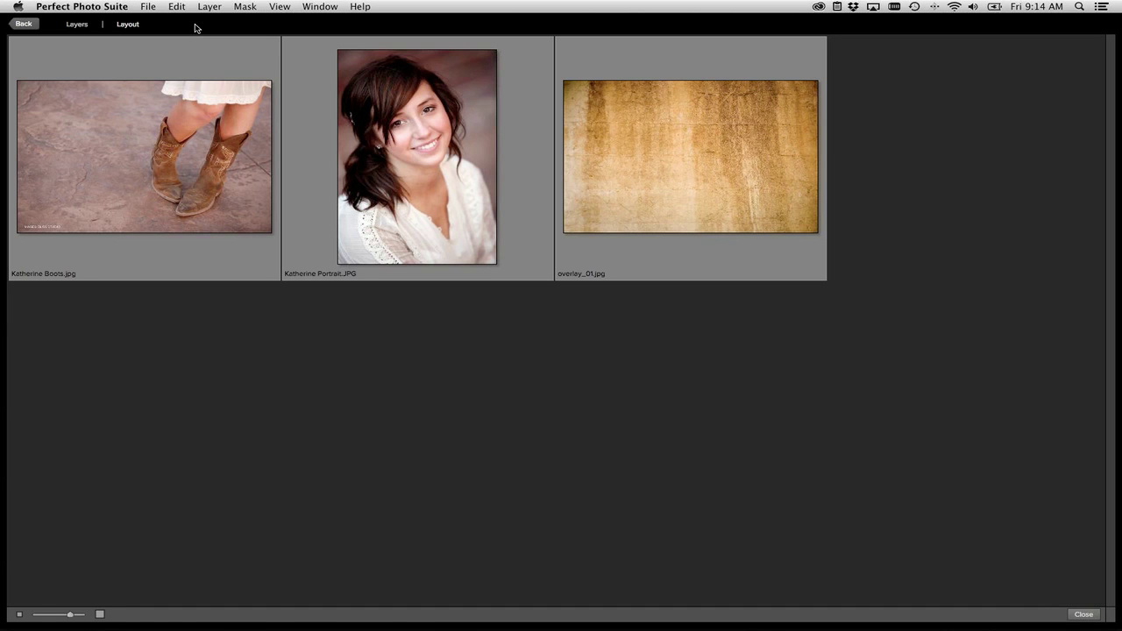
Step: Go back to the Layers folder, reopen Layout, and open the cowboy boots photo as a new image
key("BackSpace")
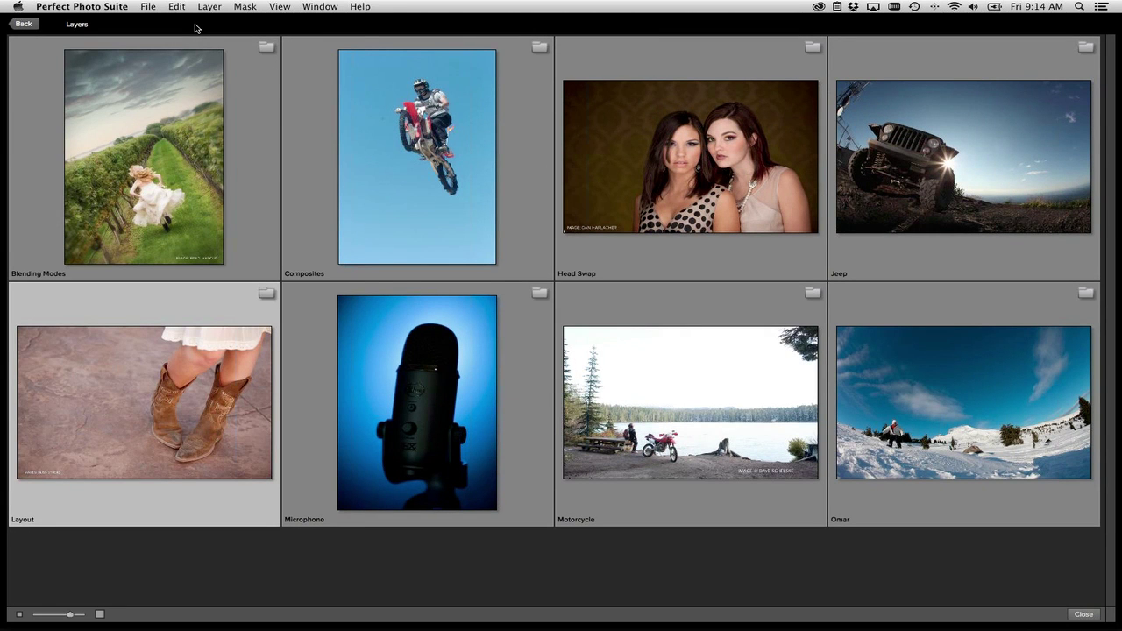
key("Return")
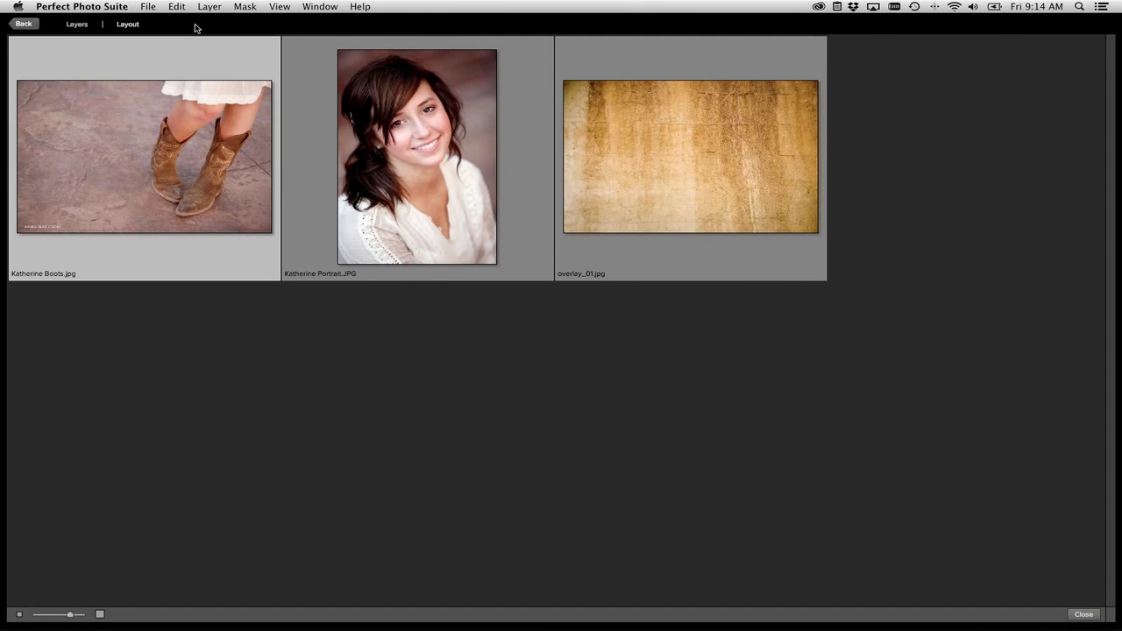
key("Return")
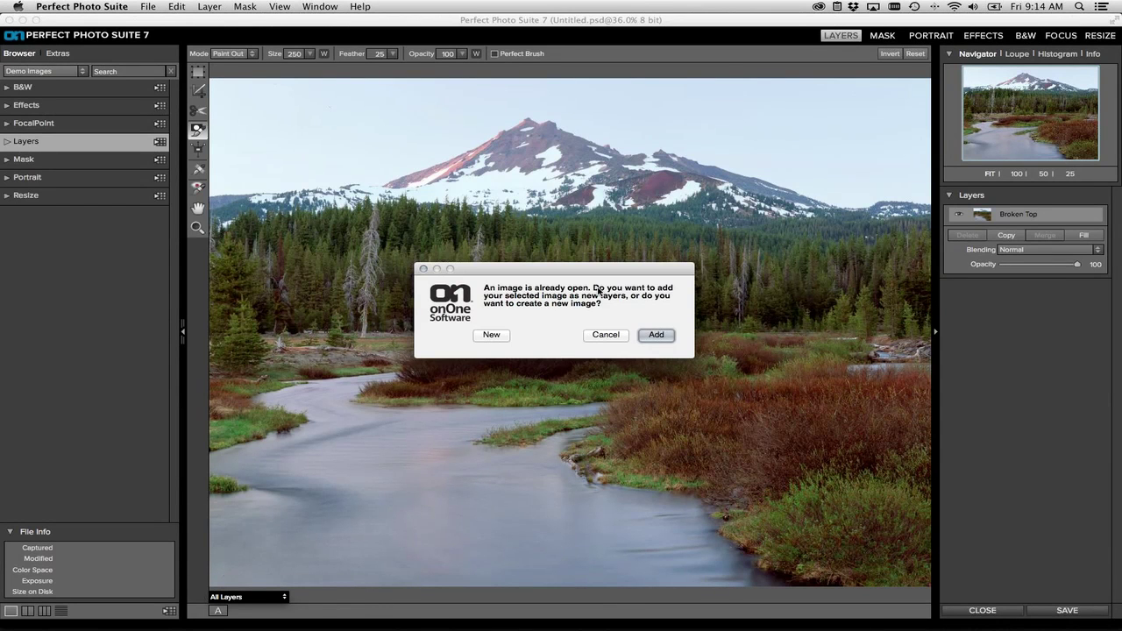
left_click(496, 337)
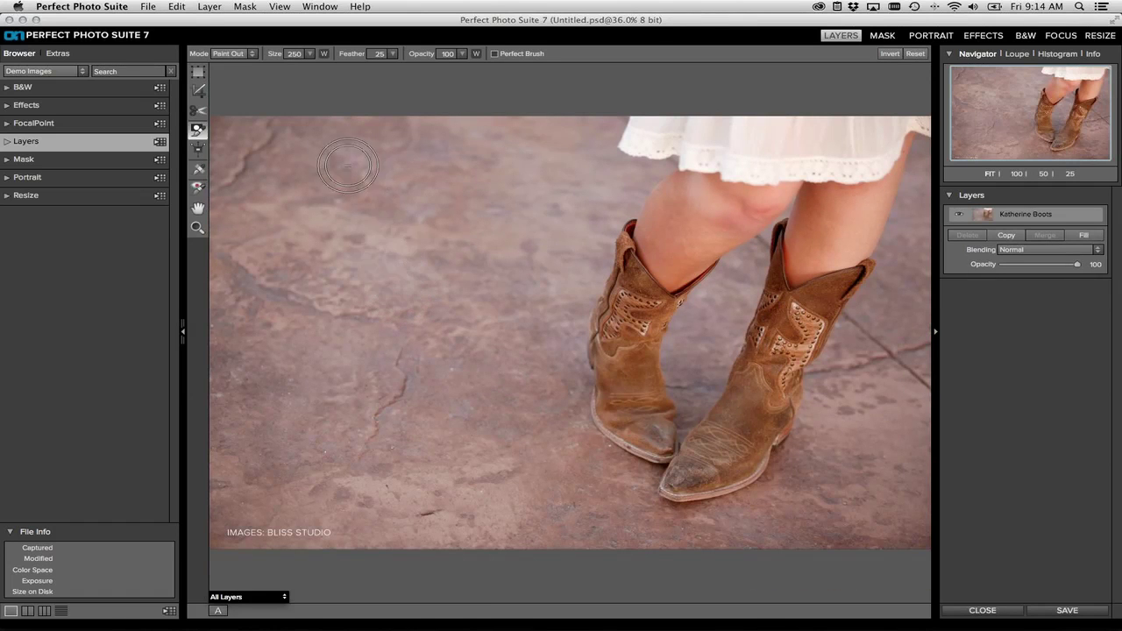
Step: Show the Textures extras as full-screen thumbnails and open the Paper folder
left_click(57, 54)
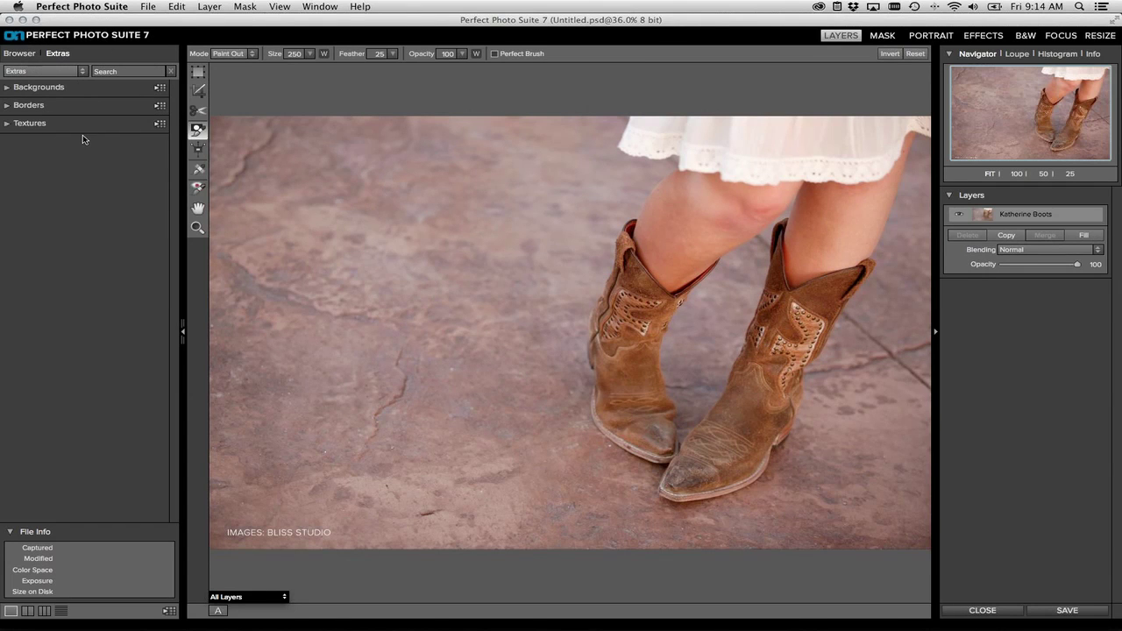
left_click(158, 125)
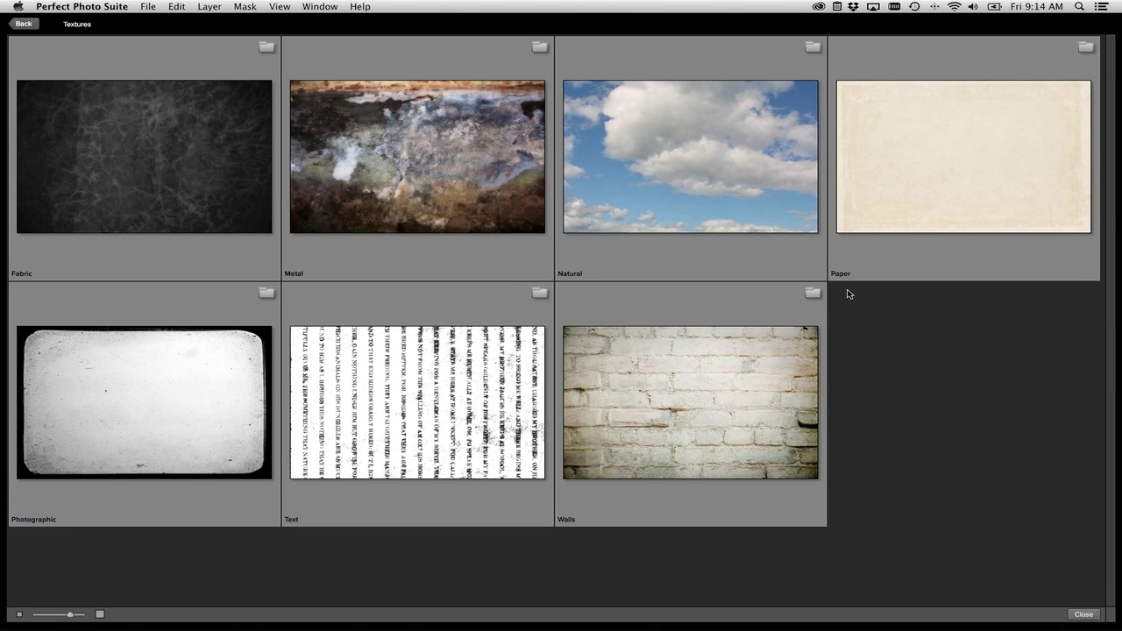
key("Right")
key("Right")
key("Right")
key("Right")
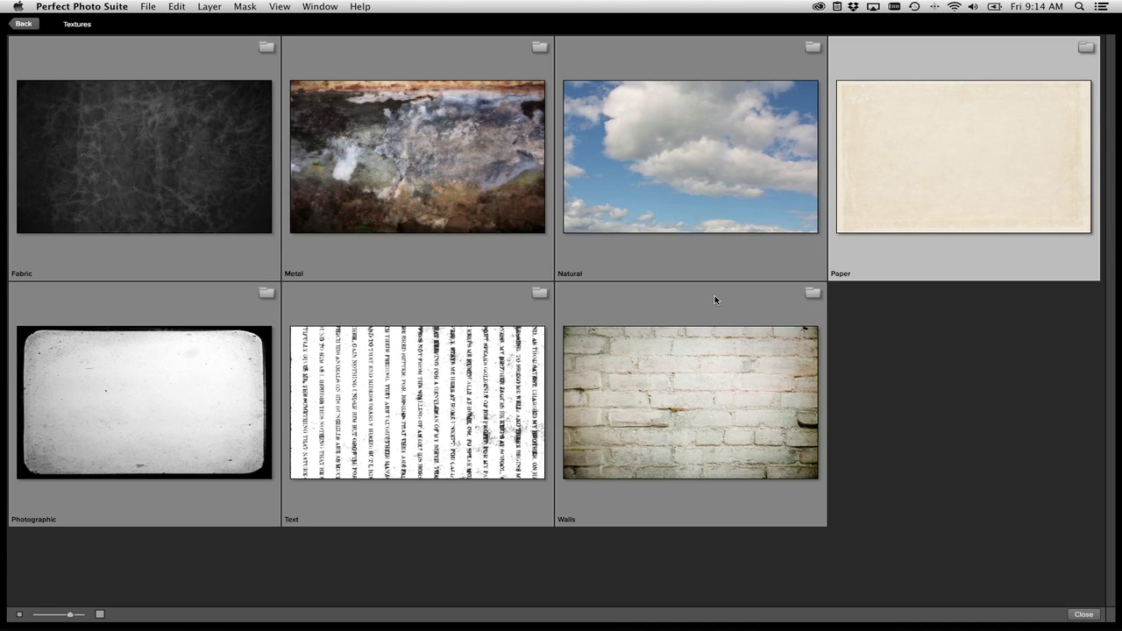
key("Return")
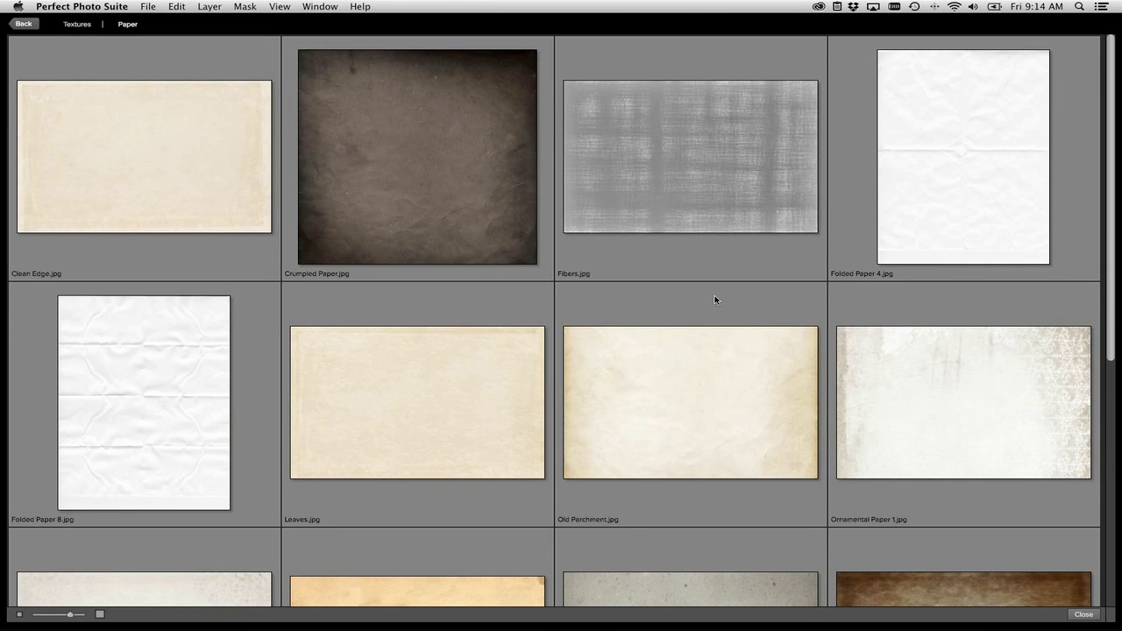
Step: Add Rice Paper Dark.jpg from the Paper textures as a new layer over the boots photo
key("Down")
key("Down")
key("Down")
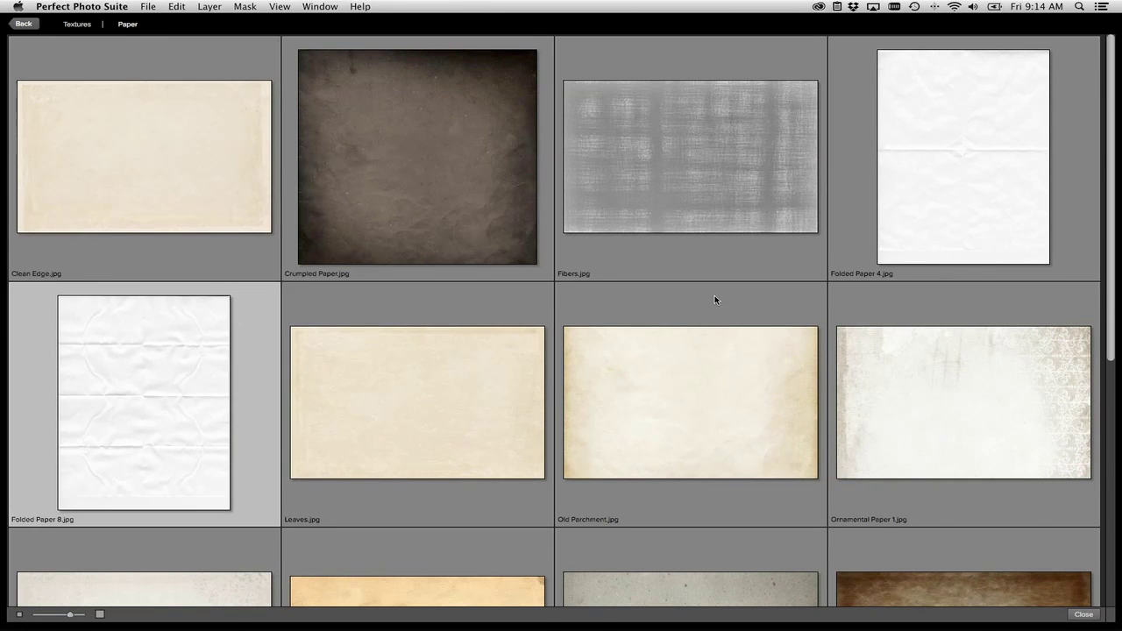
key("Down")
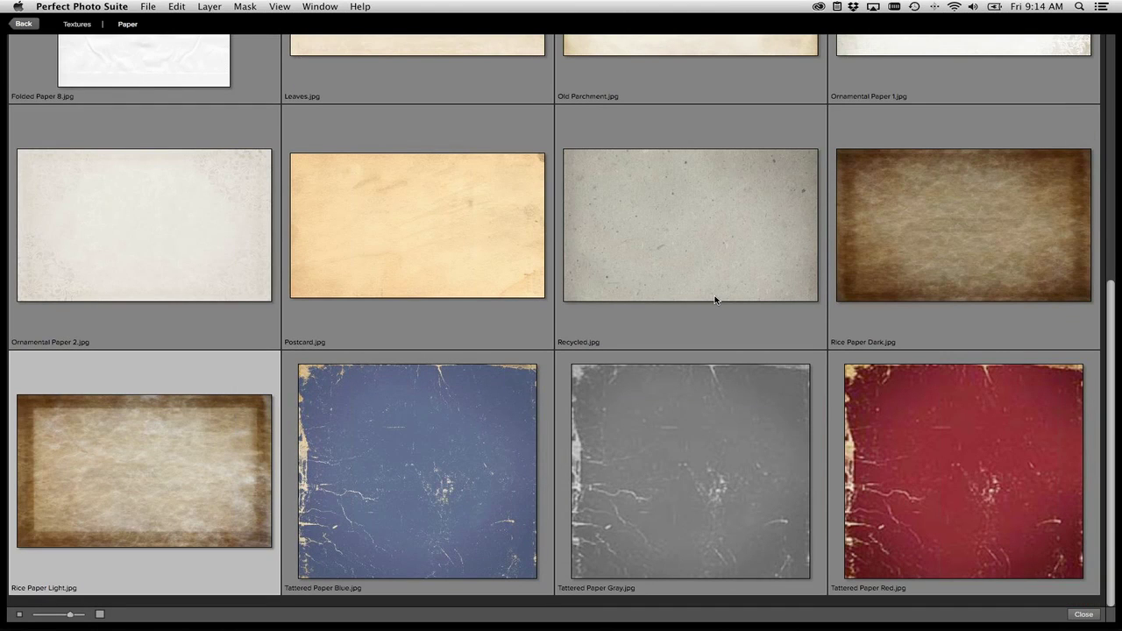
key("Up")
key("Down")
key("Up")
key("Right")
key("Right")
key("Right")
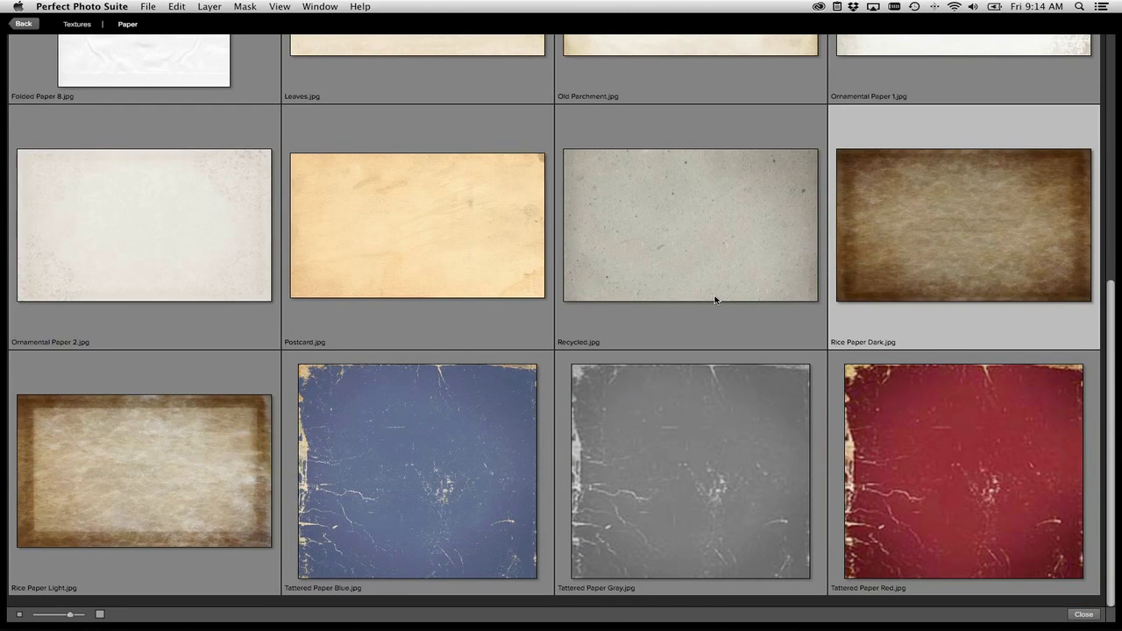
key("Return")
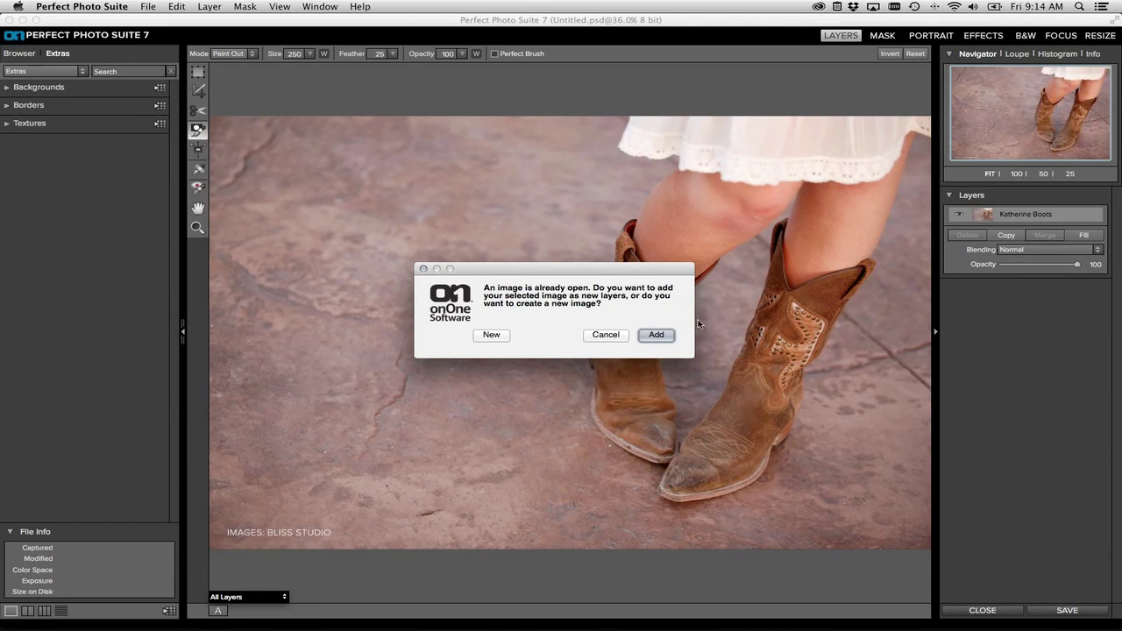
left_click(653, 336)
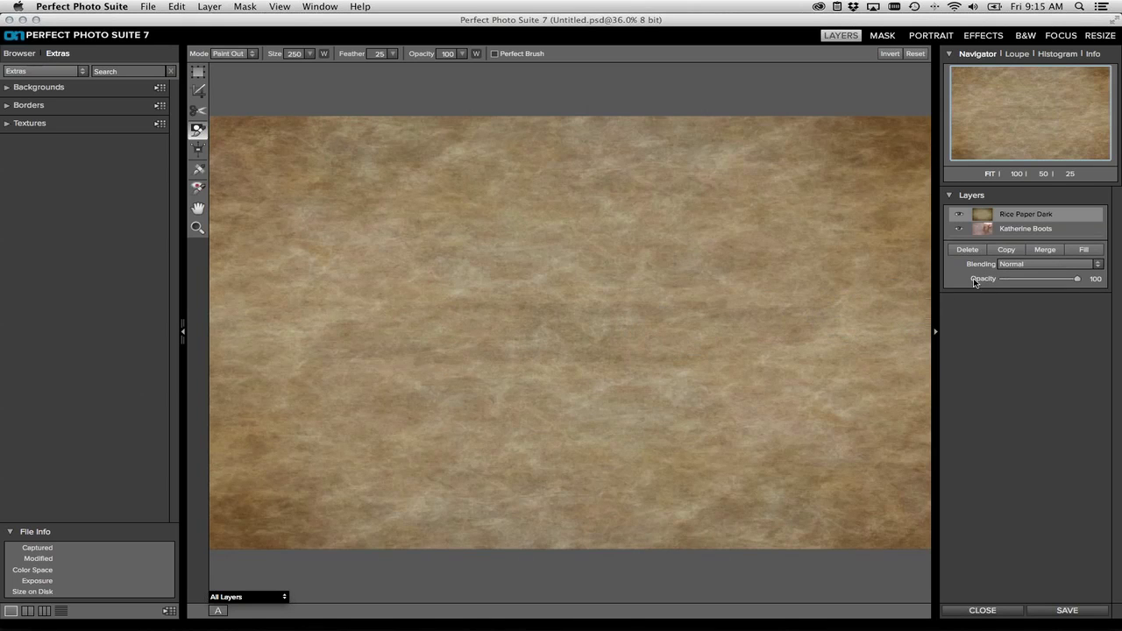
Step: Preview blending modes from Darken through Soft Light on the Rice Paper Dark layer and set its blending to Overlay
left_click(1031, 264)
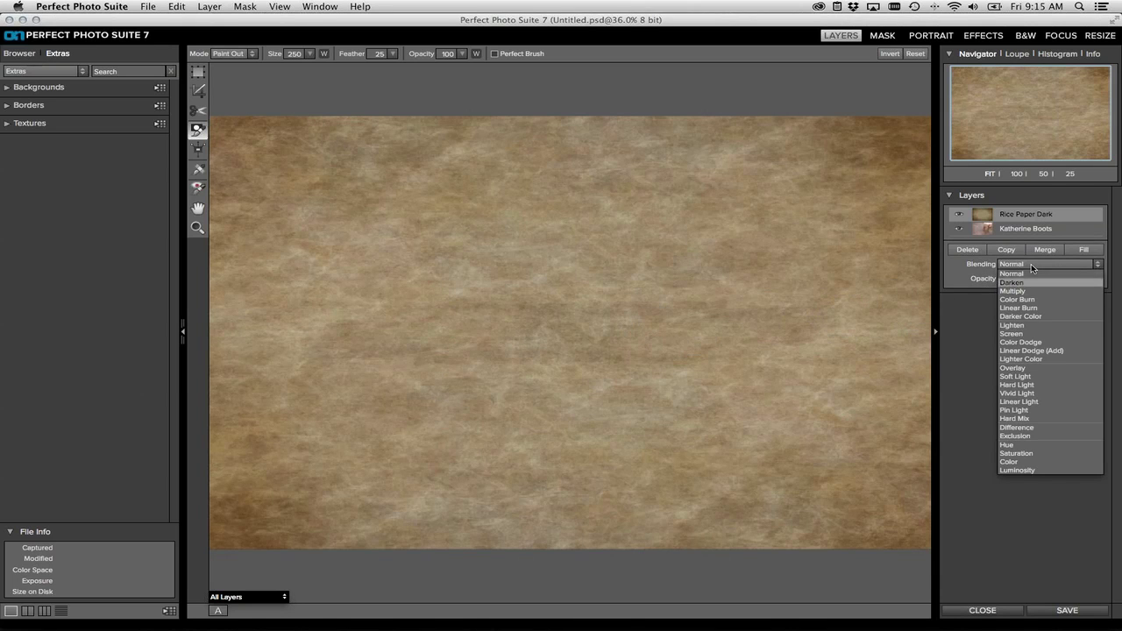
key("Down")
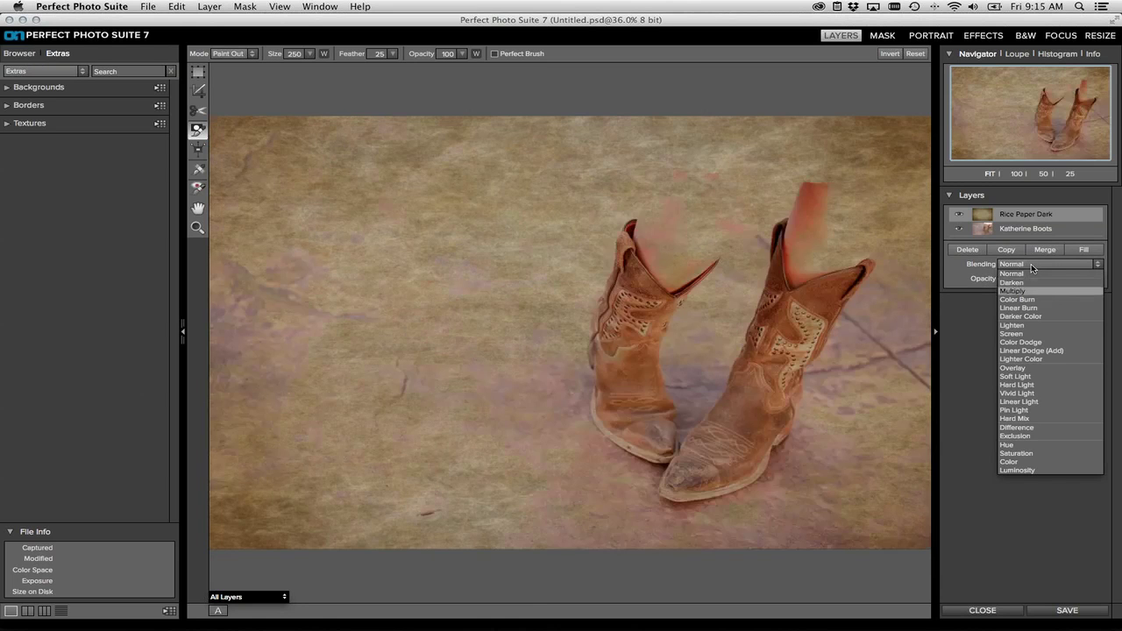
key("Down")
key("Down")
key("Down")
key("Down")
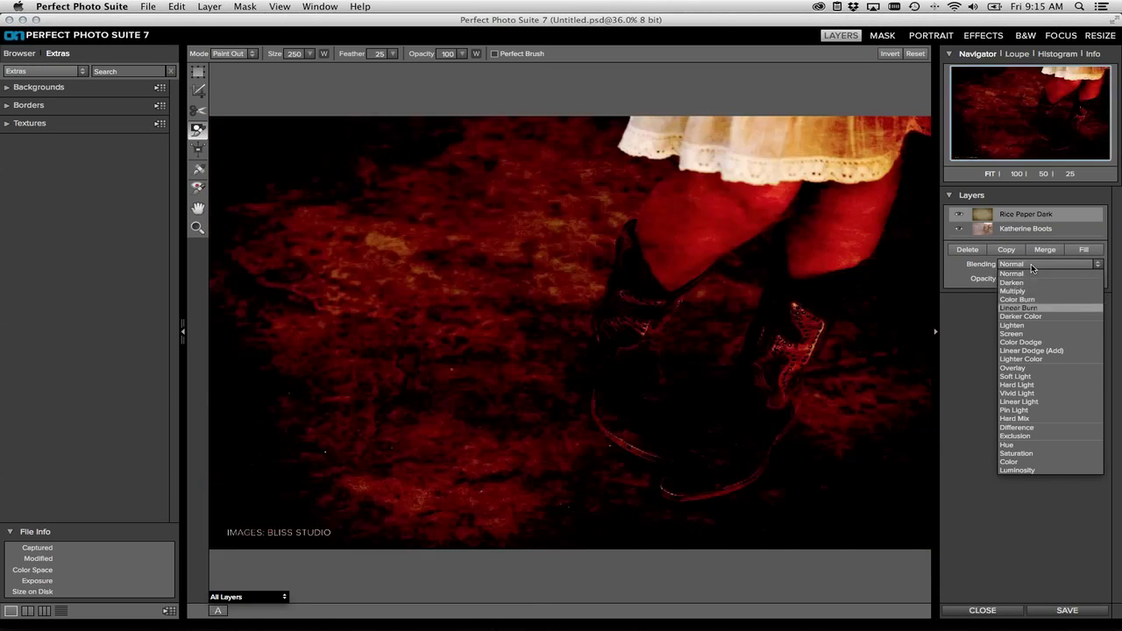
key("Down")
key("Down")
key("Down")
key("Down")
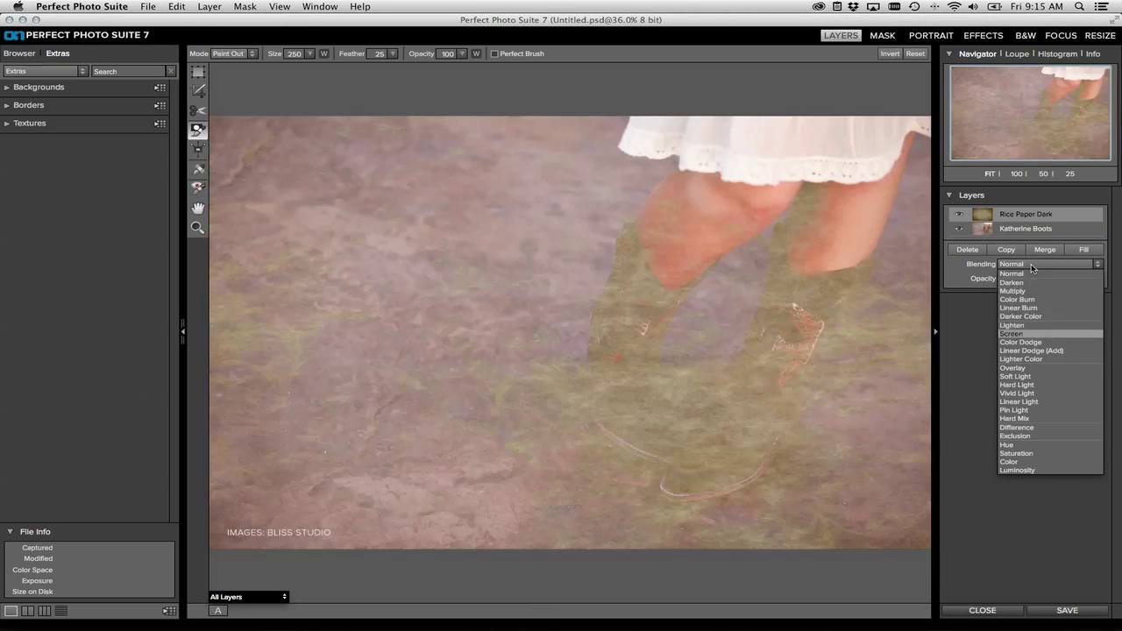
key("Down")
key("Down")
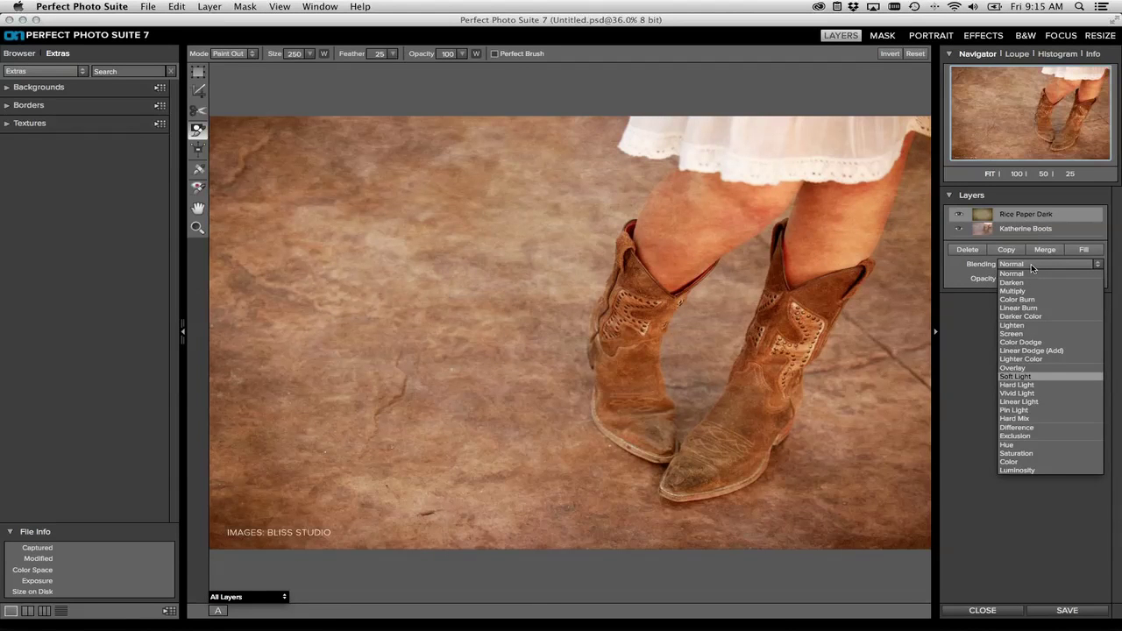
key("Up")
key("Escape")
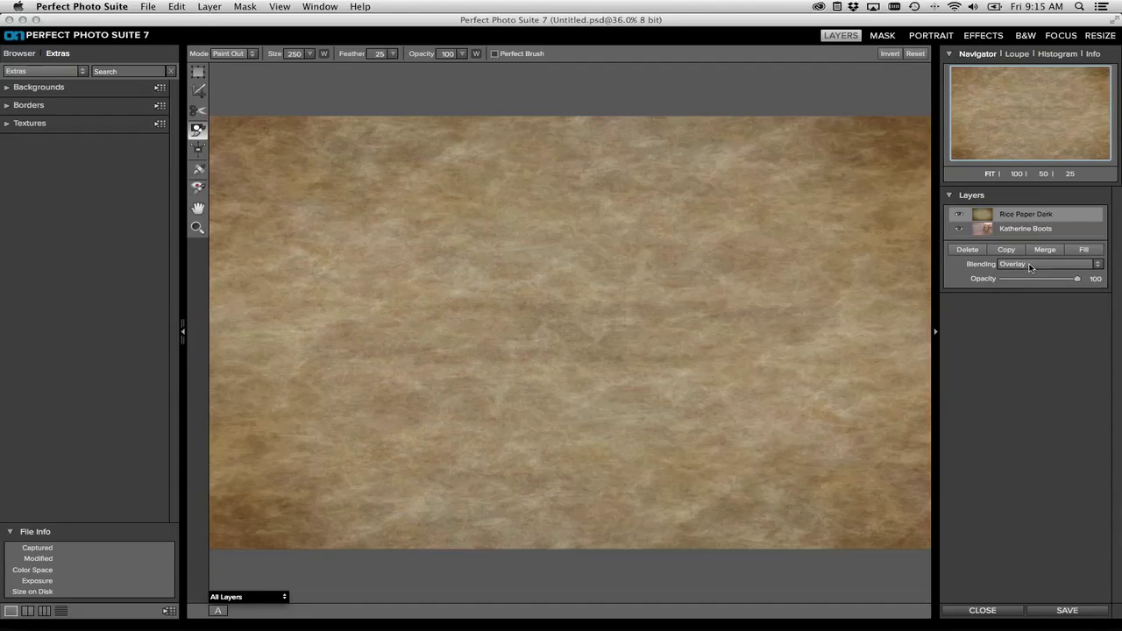
left_click(1032, 269)
left_click(1018, 368)
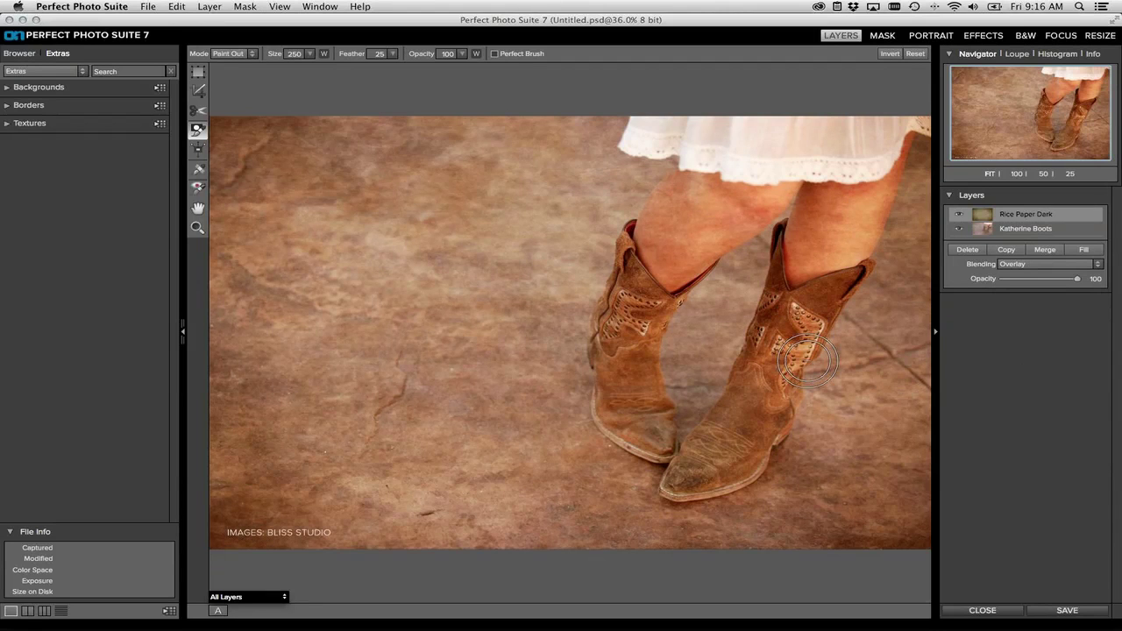
left_click_drag(807, 359, 783, 349)
left_click_drag(743, 334, 668, 330)
Step: Open the keyboard shortcuts list from the help resources, look through it, and close it
left_click(314, 7)
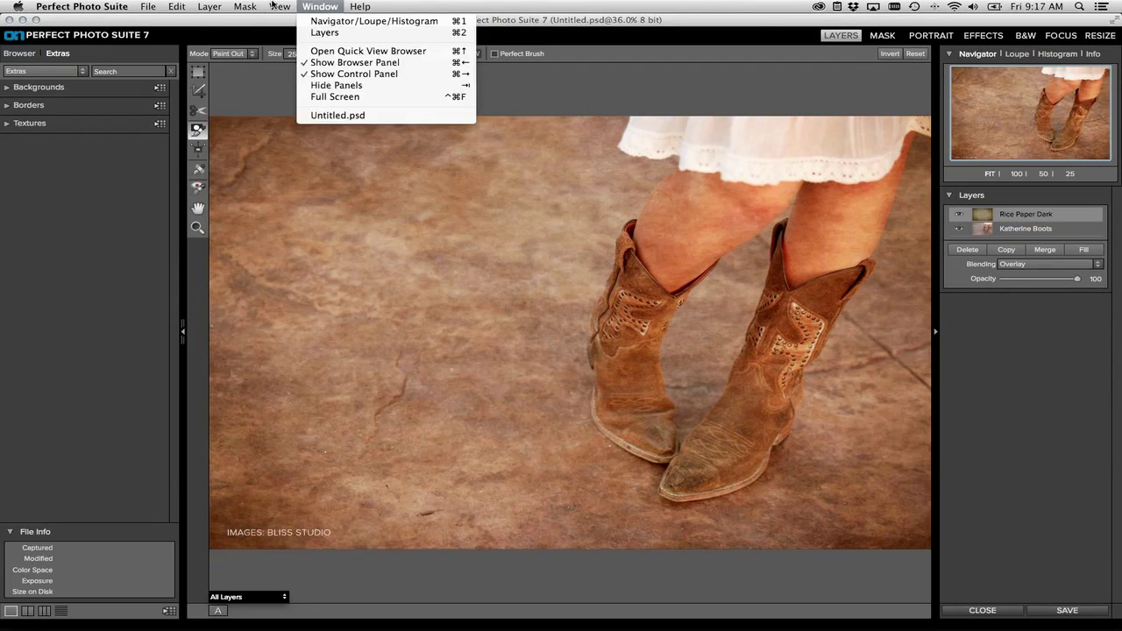
mouse_move(235, 5)
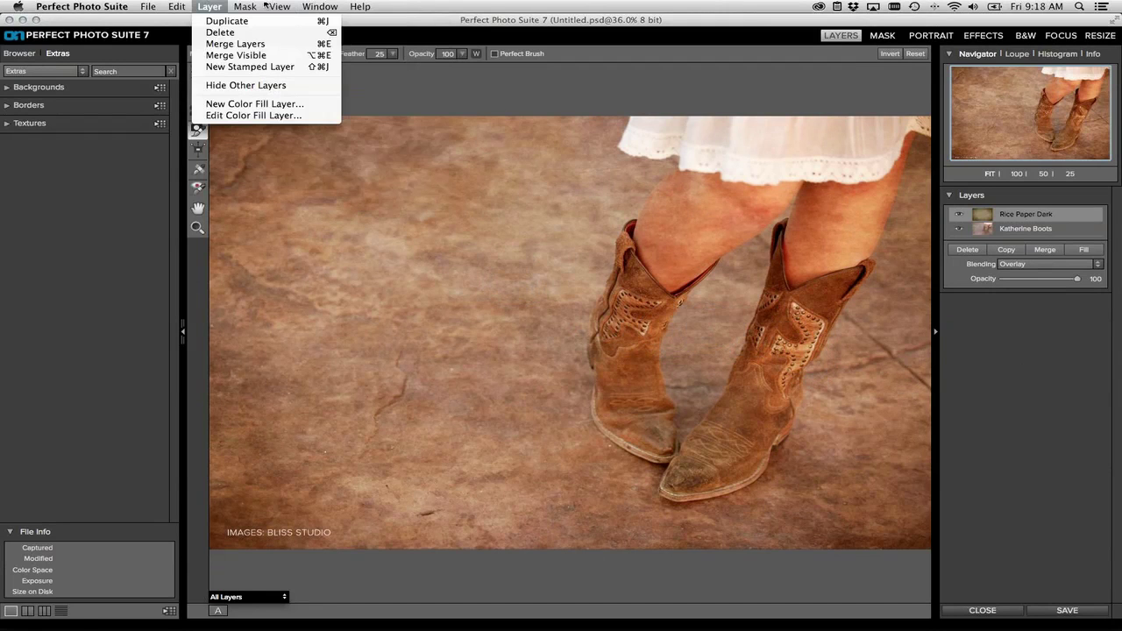
mouse_move(354, 6)
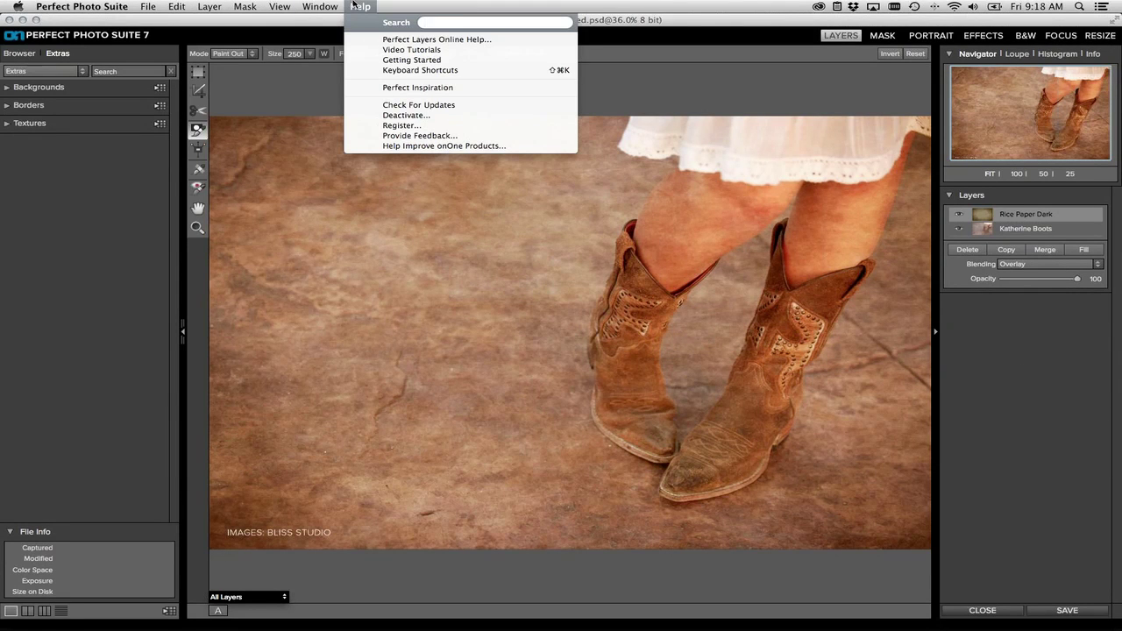
left_click(406, 73)
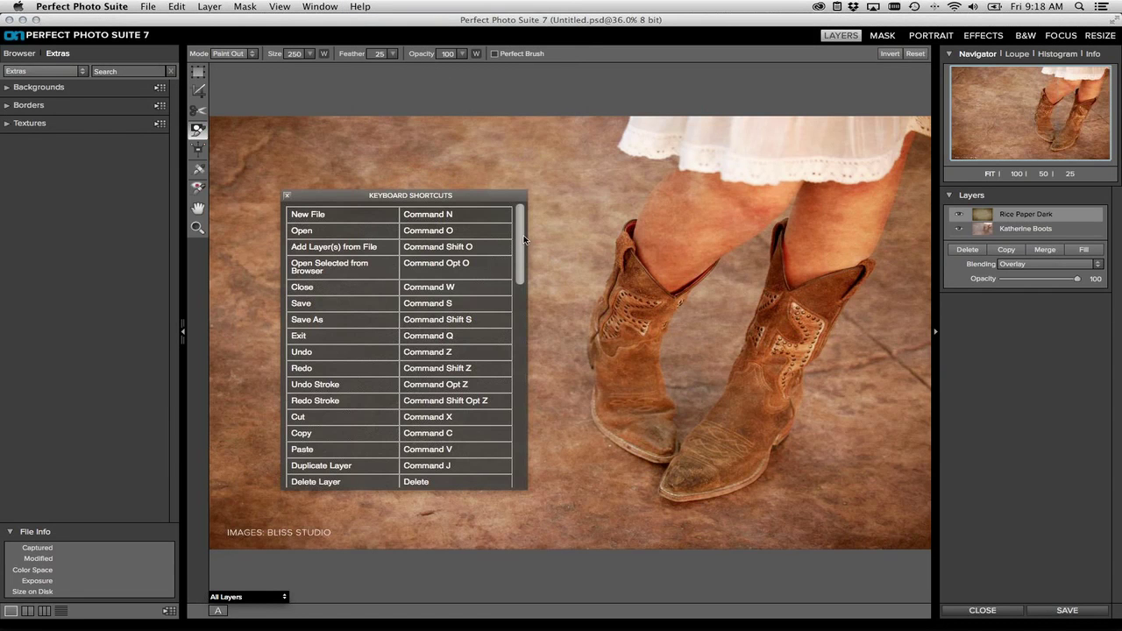
left_click_drag(521, 238, 553, 228)
left_click(287, 195)
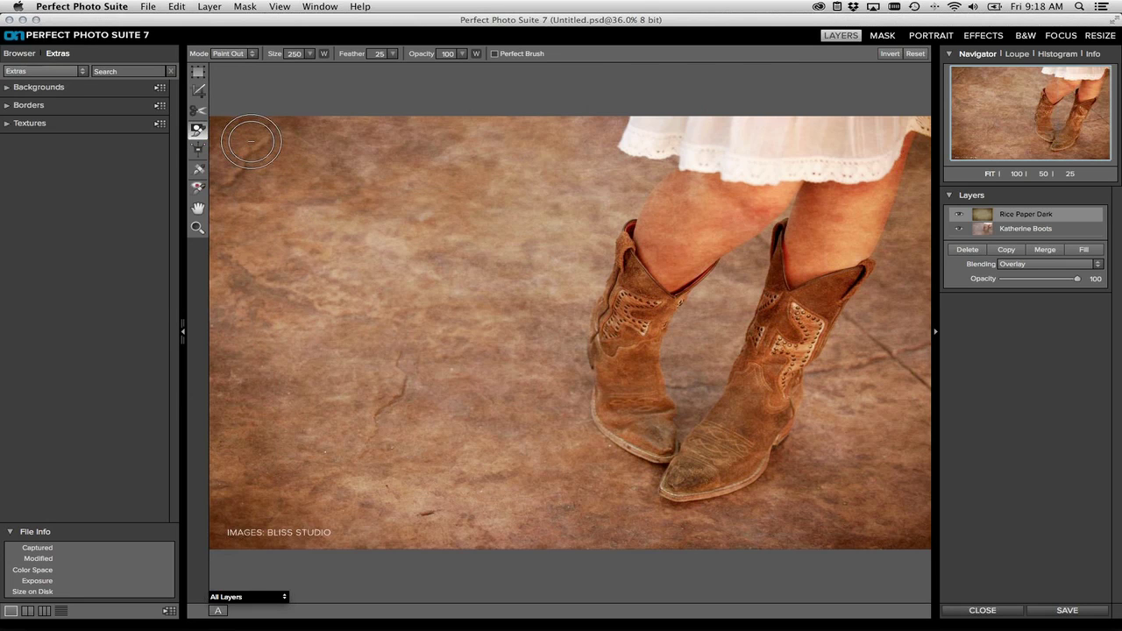
double_click(292, 54)
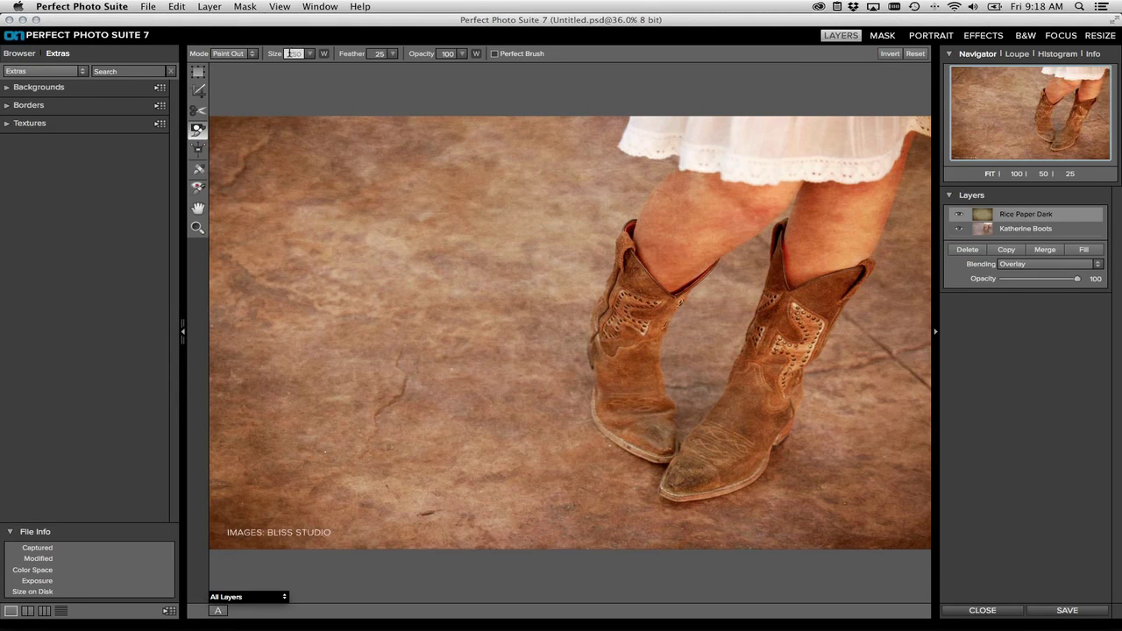
left_click(289, 54)
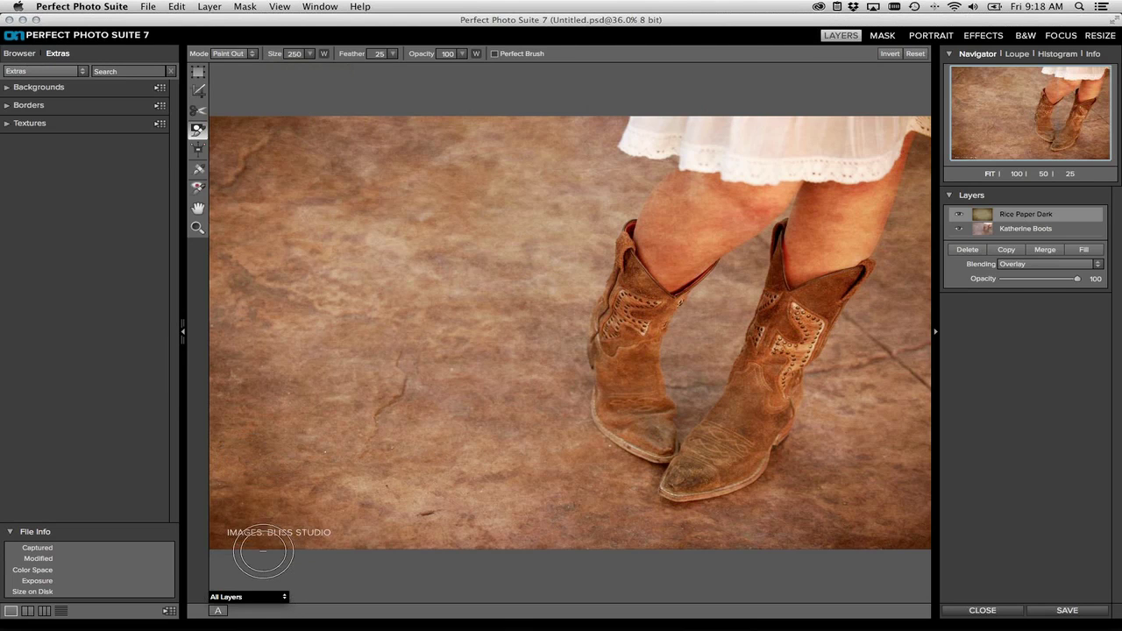
Step: Switch the preview to Mask-Grayscale and paint out a short vertical stroke in the image's upper left with a size 250 brush
left_click(254, 596)
left_click(253, 587)
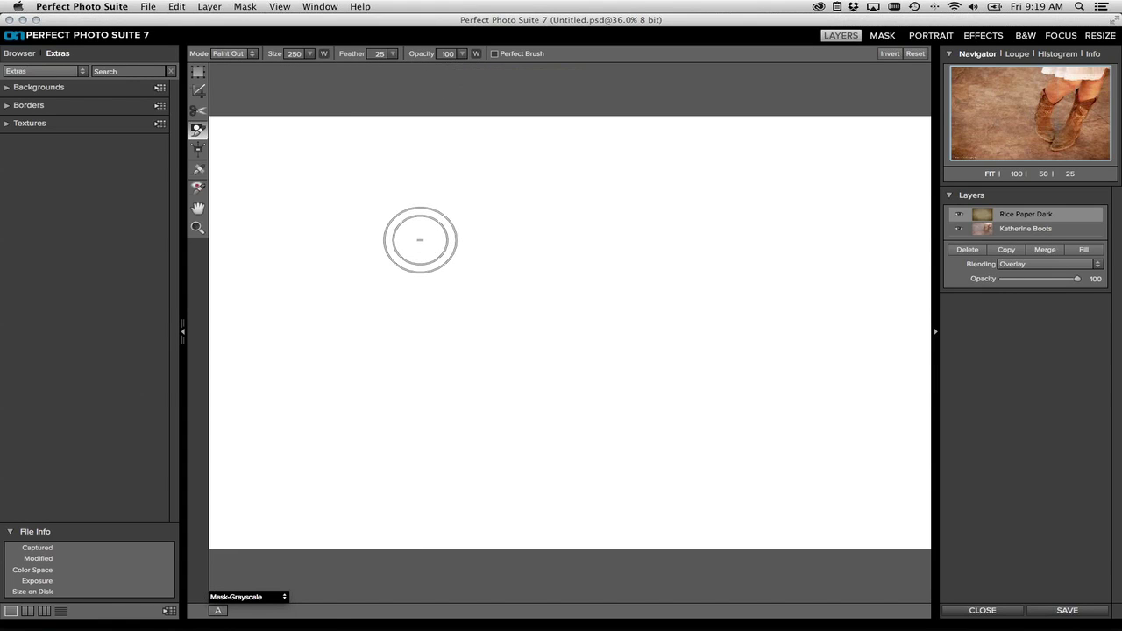
key("bracketright")
key("bracketright")
key("bracketleft")
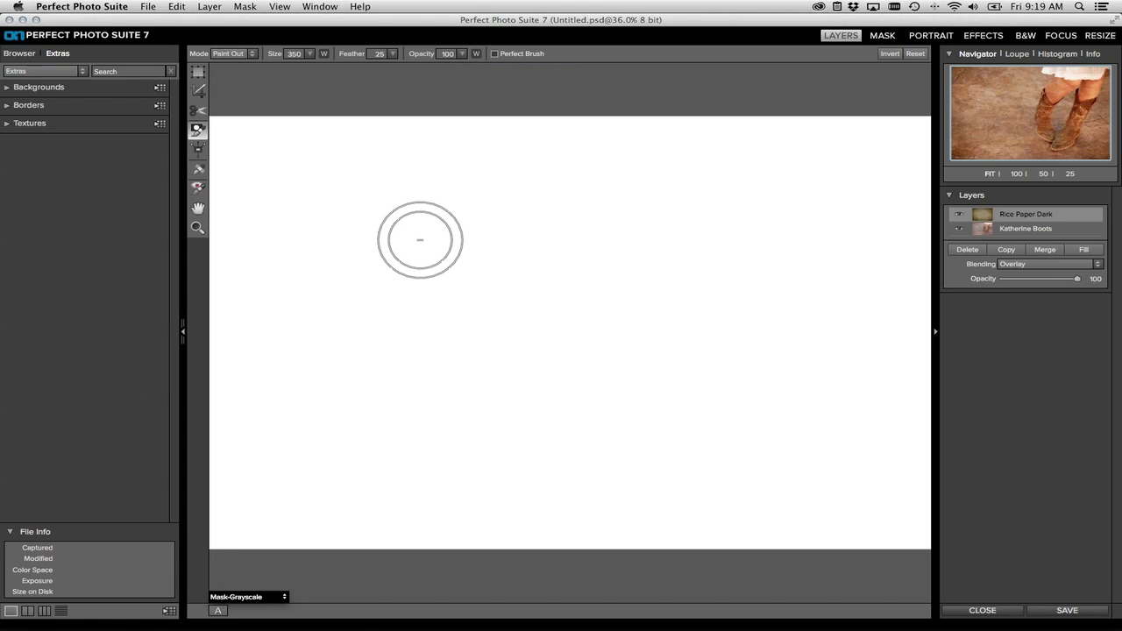
key("bracketleft")
key("bracketleft")
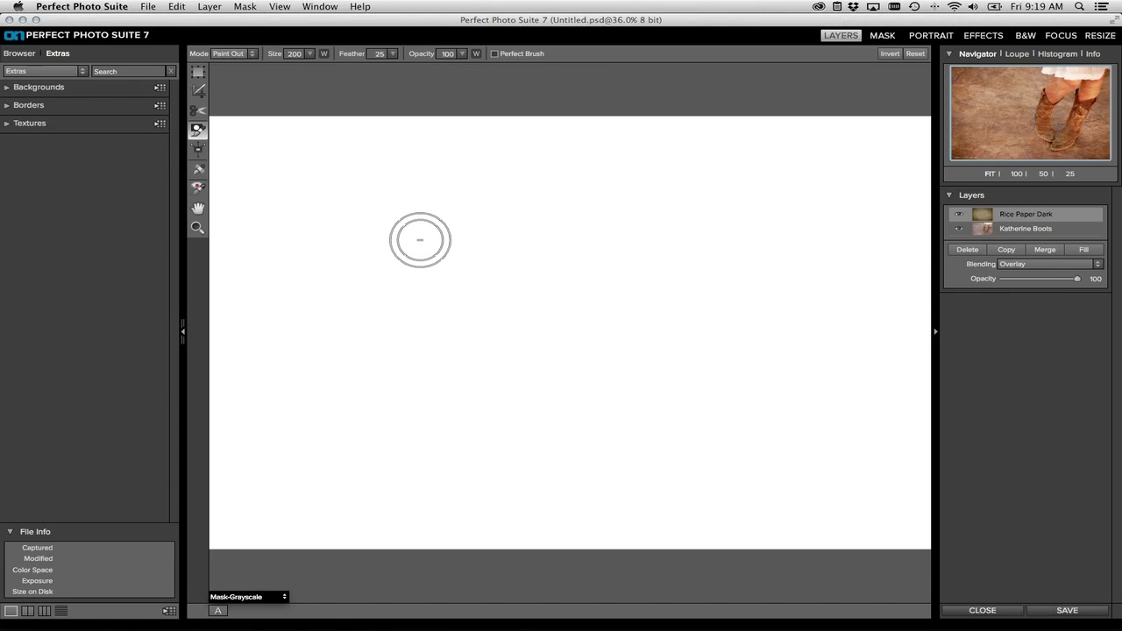
key("bracketright")
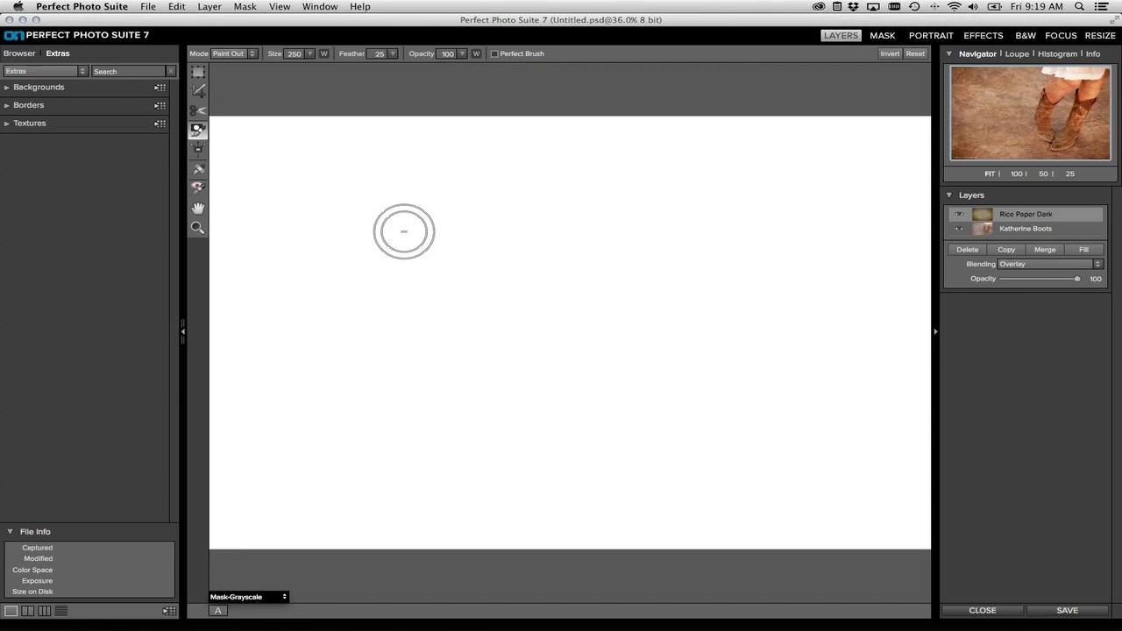
left_click_drag(340, 185, 335, 220)
Step: Enlarge the masking brush to size 500 and paint out a longer vertical stroke beside the first one
key("bracketright")
key("bracketright")
key("bracketright")
key("bracketright")
key("bracketright")
left_click_drag(458, 203, 456, 293)
Step: Set the brush to Paint Out with opacity 100 and feather 0, and paint a third, hard-edged vertical stroke
key("x")
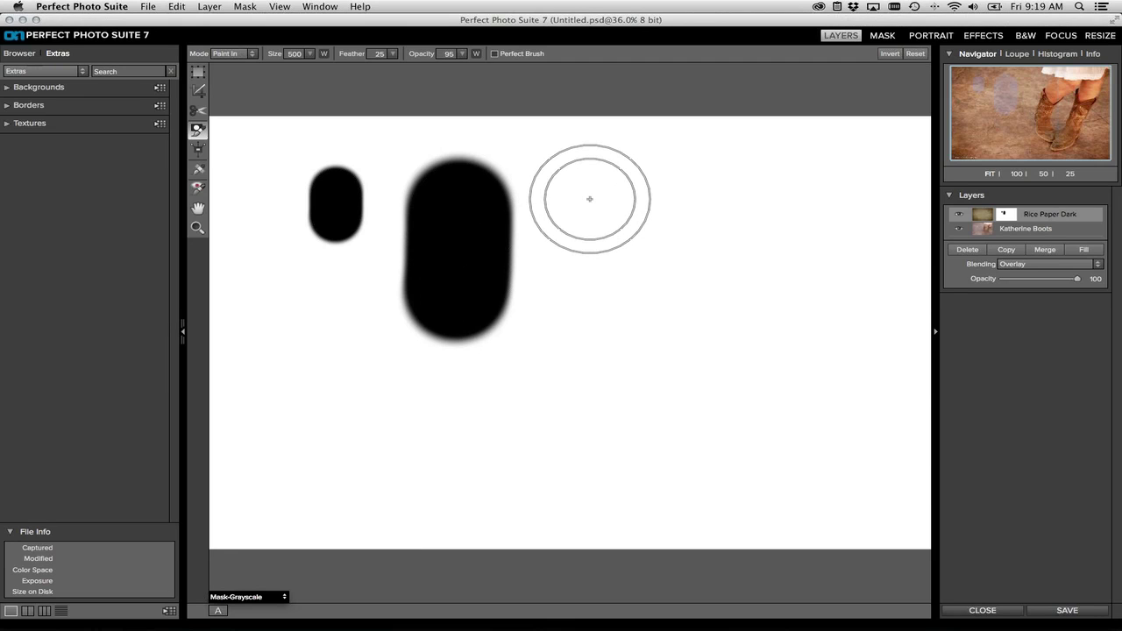
key("0")
key("x")
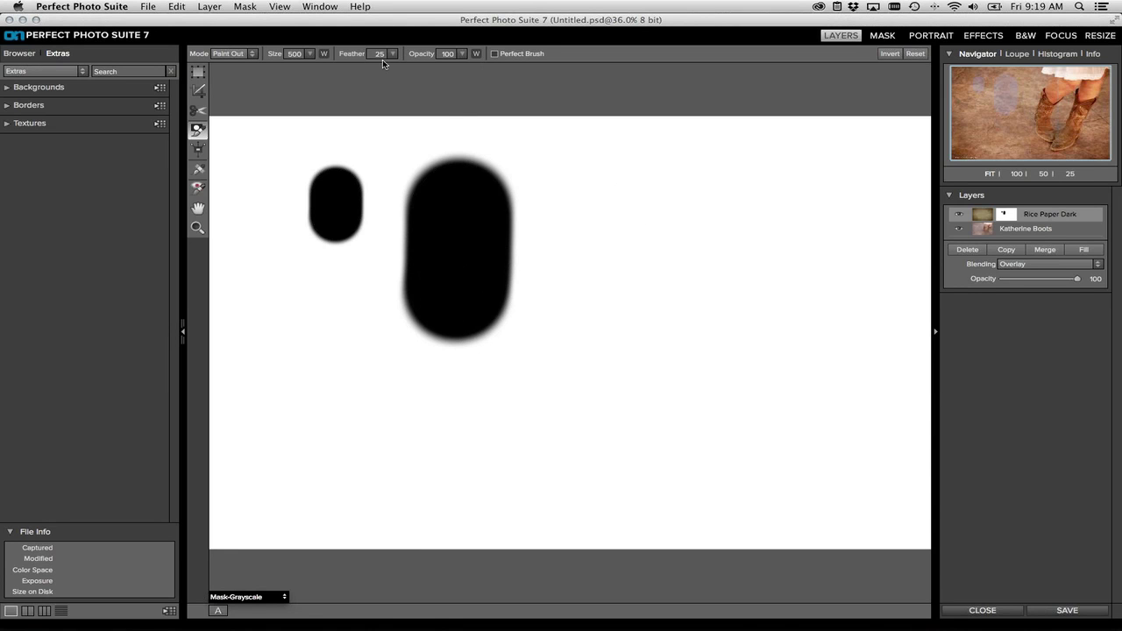
key("shift+bracketleft")
key("shift+bracketleft")
key("shift+bracketleft")
key("shift+bracketleft")
key("shift+bracketleft")
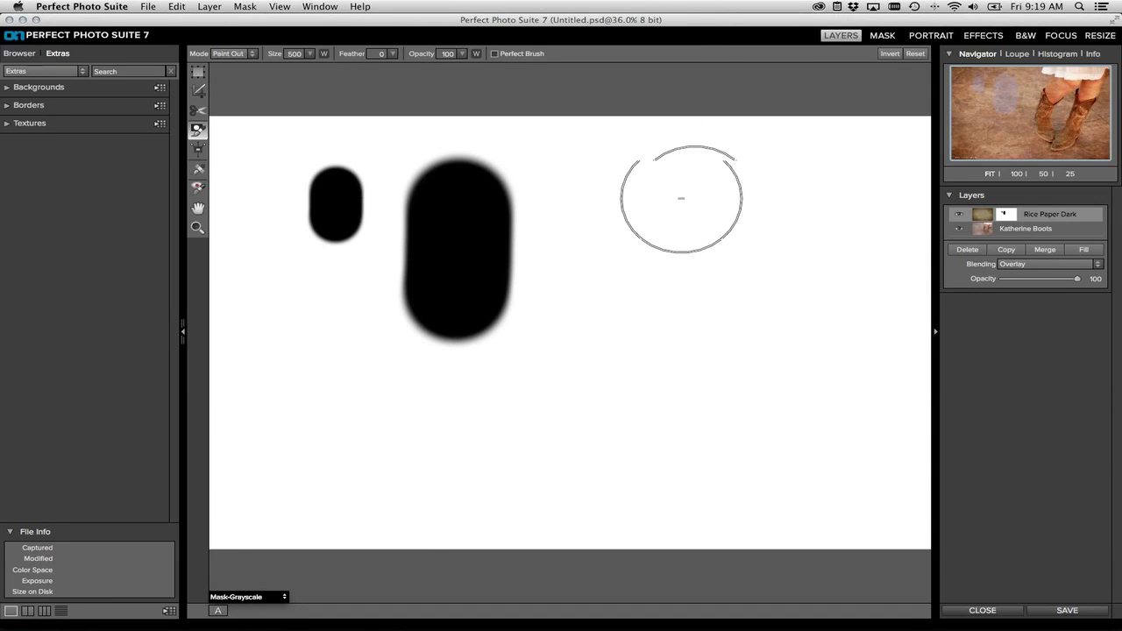
left_click_drag(602, 196, 606, 279)
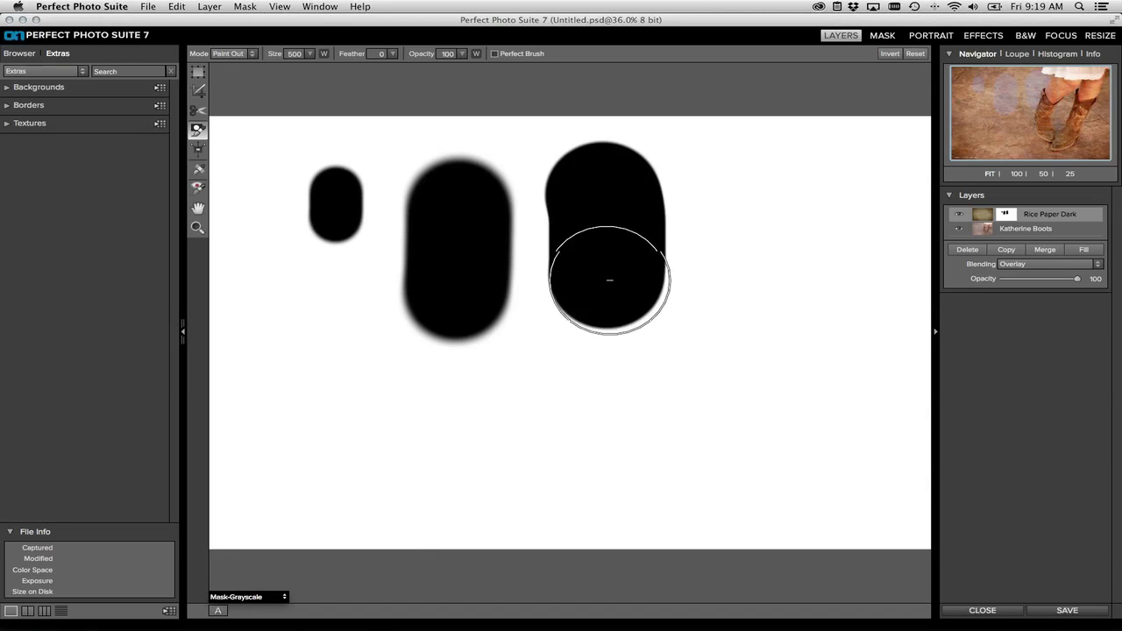
Step: Raise the brush feather to 85 and paint out a fourth, soft-edged vertical stroke beside the hard-edged one
key("shift+bracketright")
key("shift+bracketright")
key("shift+bracketright")
key("shift+bracketright")
key("shift+bracketright")
key("shift+bracketright")
key("shift+bracketright")
key("shift+bracketright")
key("shift+bracketright")
key("shift+bracketright")
key("shift+bracketright")
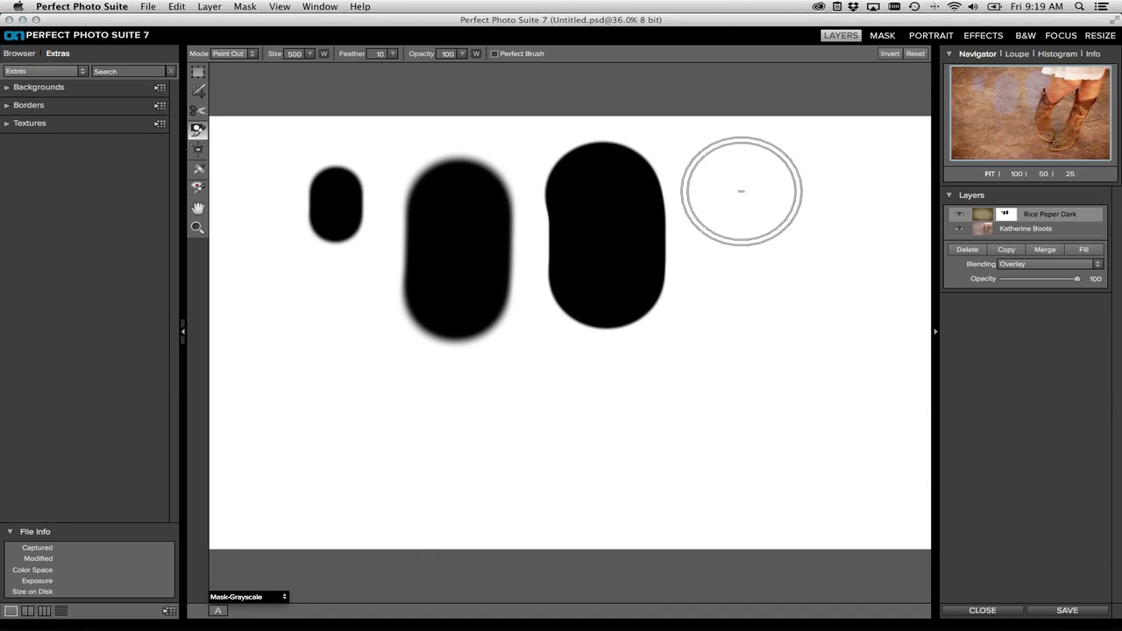
key("shift+bracketright")
key("shift+bracketright")
key("shift+bracketright")
key("shift+bracketright")
key("shift+bracketright")
key("shift+bracketright")
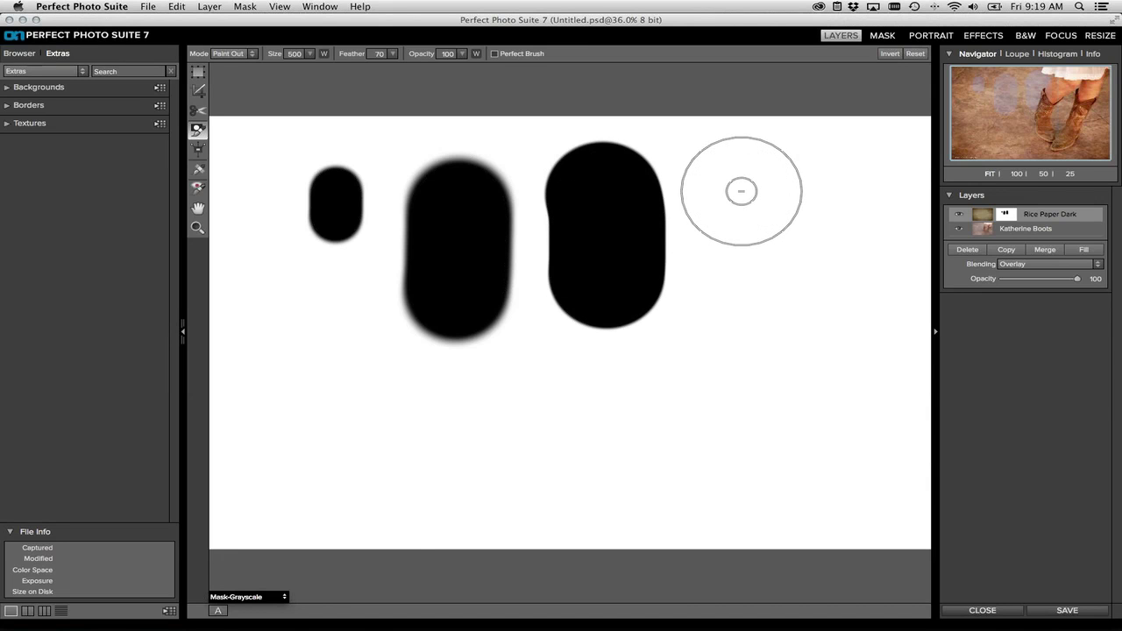
left_click(742, 191)
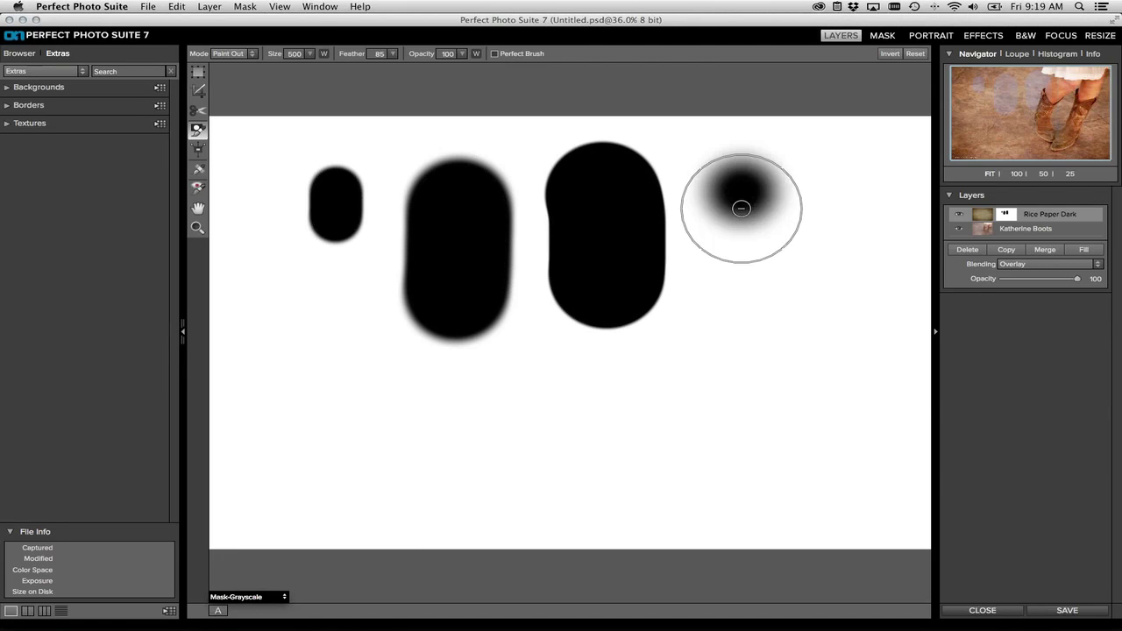
left_click_drag(742, 193, 741, 306)
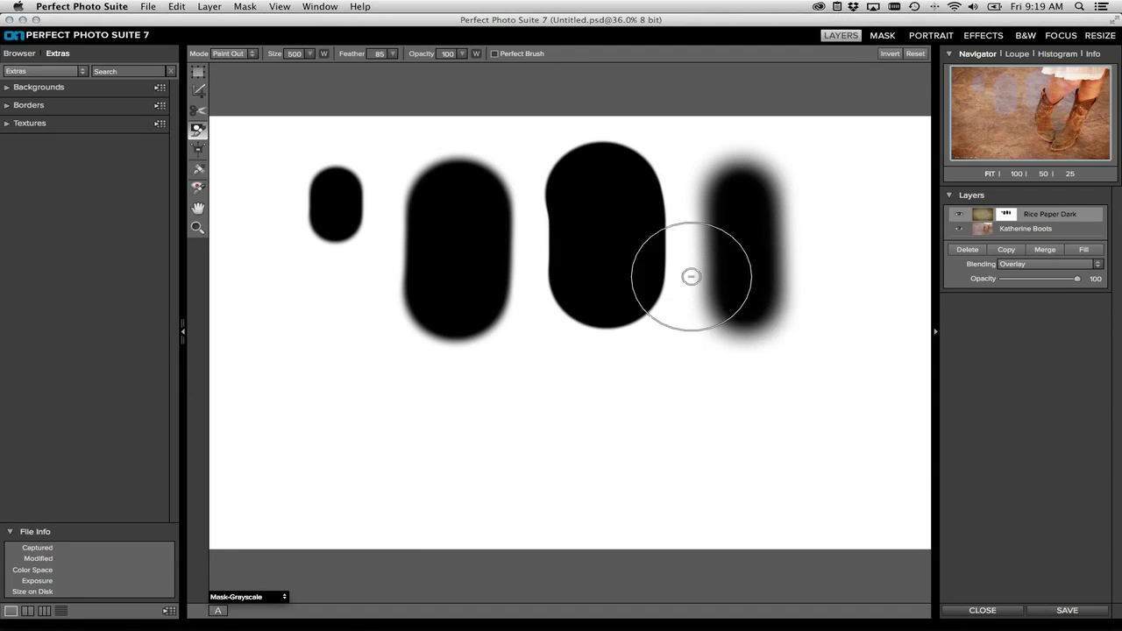
Step: Set the brush opacity to 60 and paint out a short horizontal stroke on the mask below the vertical strokes
key("x")
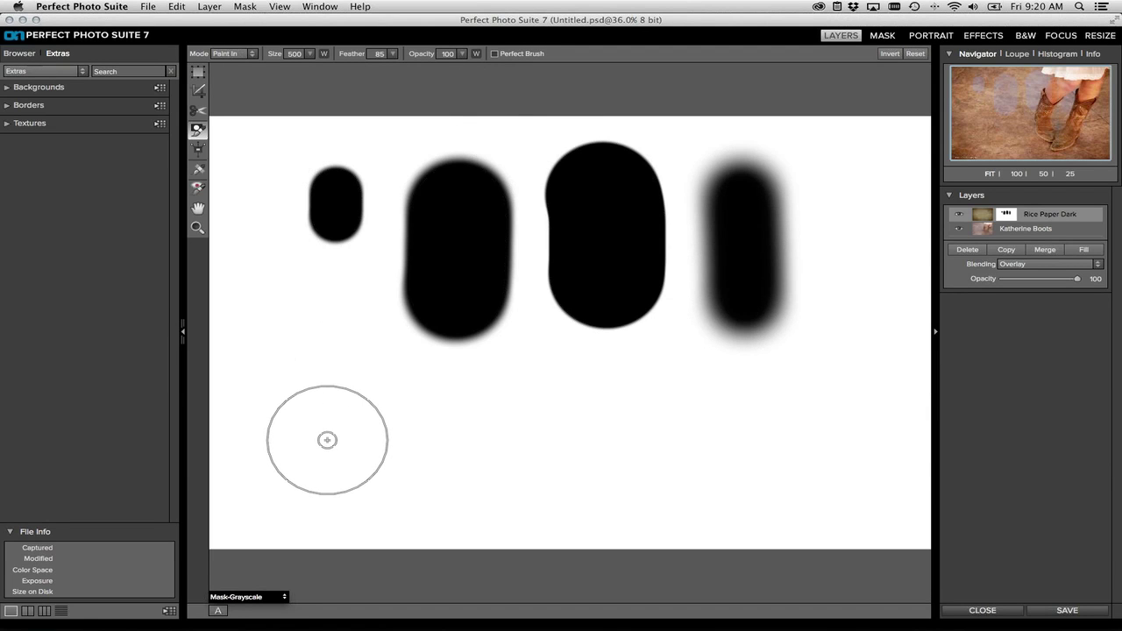
key("9")
key("5")
key("6")
key("5")
key("x")
key("6")
key("0")
key("x")
left_click_drag(325, 441, 379, 445)
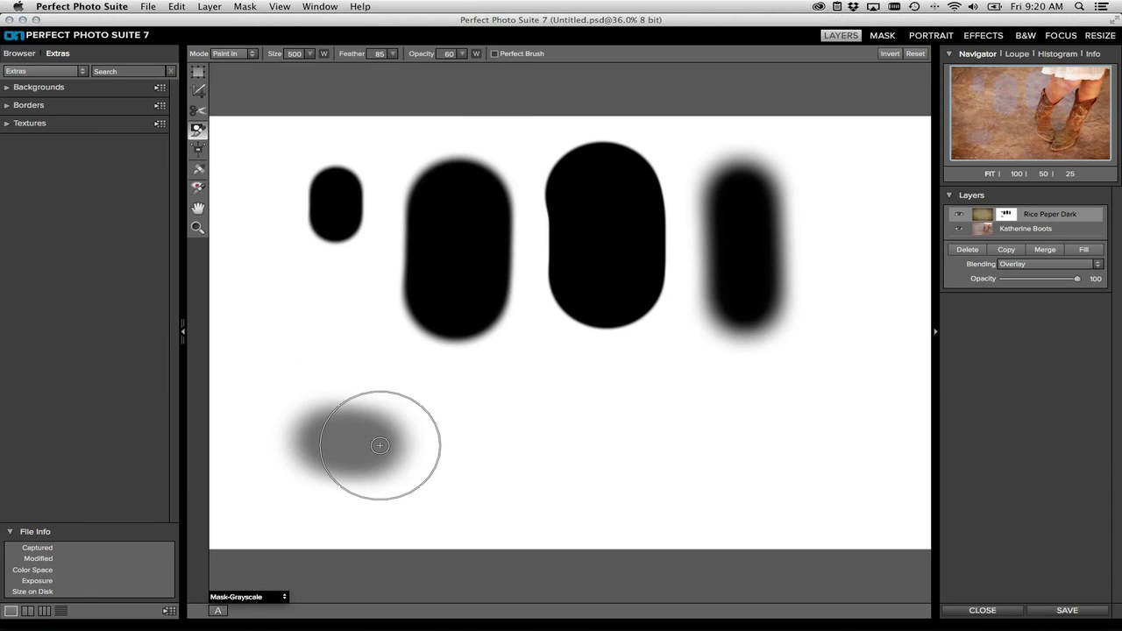
Step: Lower the brush opacity to 25 and paint out a longer horizontal stroke beside the gray one
key("2")
key("5")
key("x")
left_click_drag(546, 443, 657, 448)
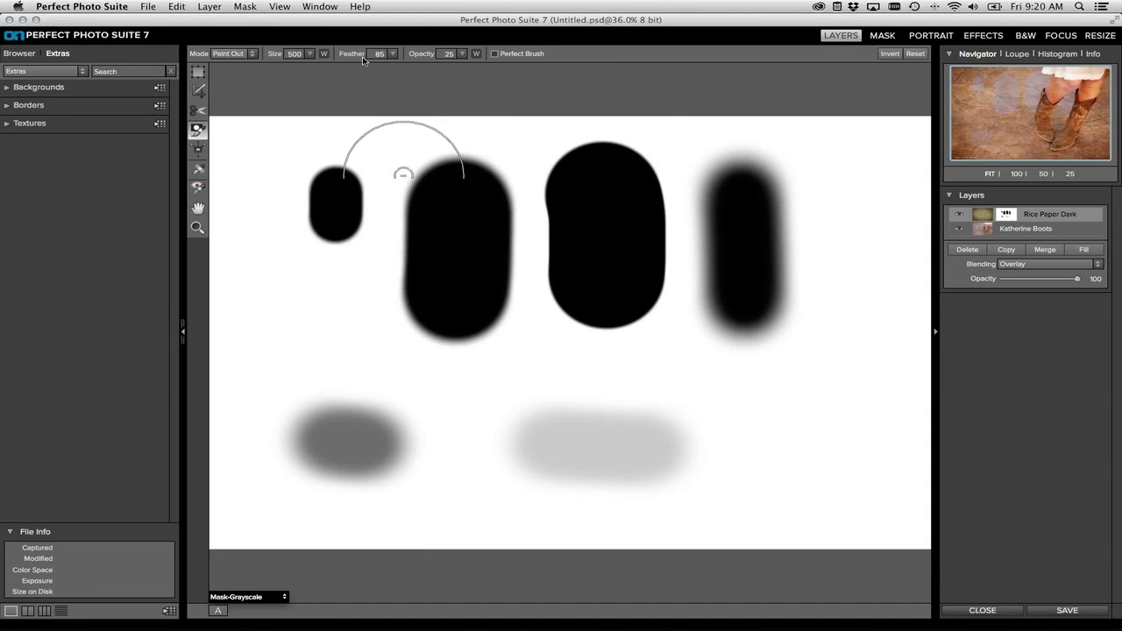
Step: Turn the W options for brush size and brush opacity on and back off
left_click(476, 53)
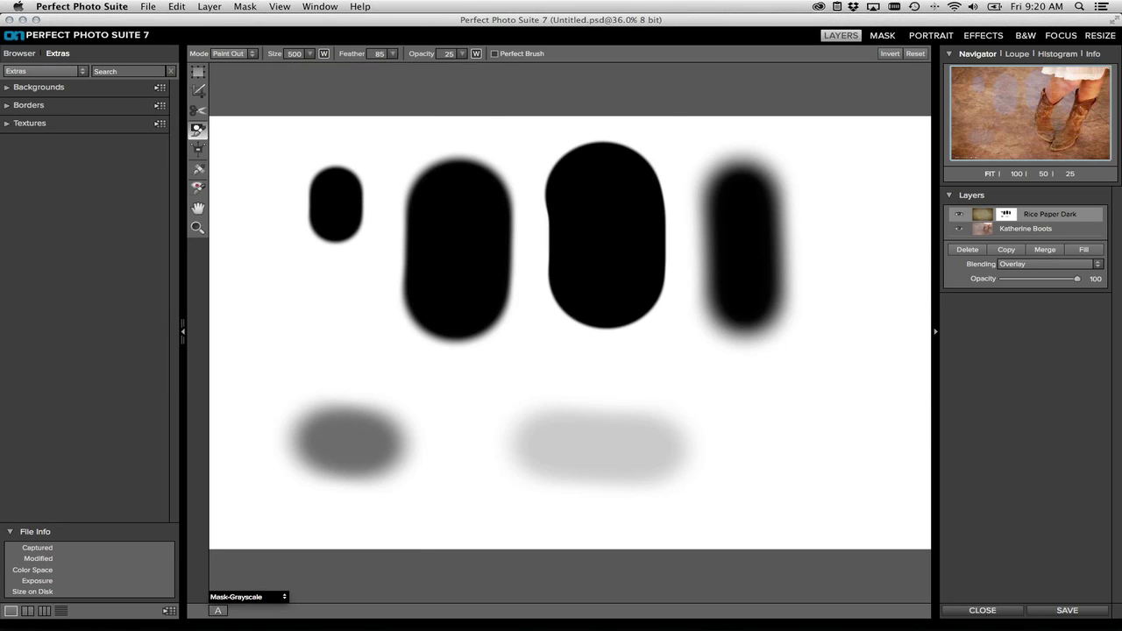
left_click(476, 54)
left_click(324, 53)
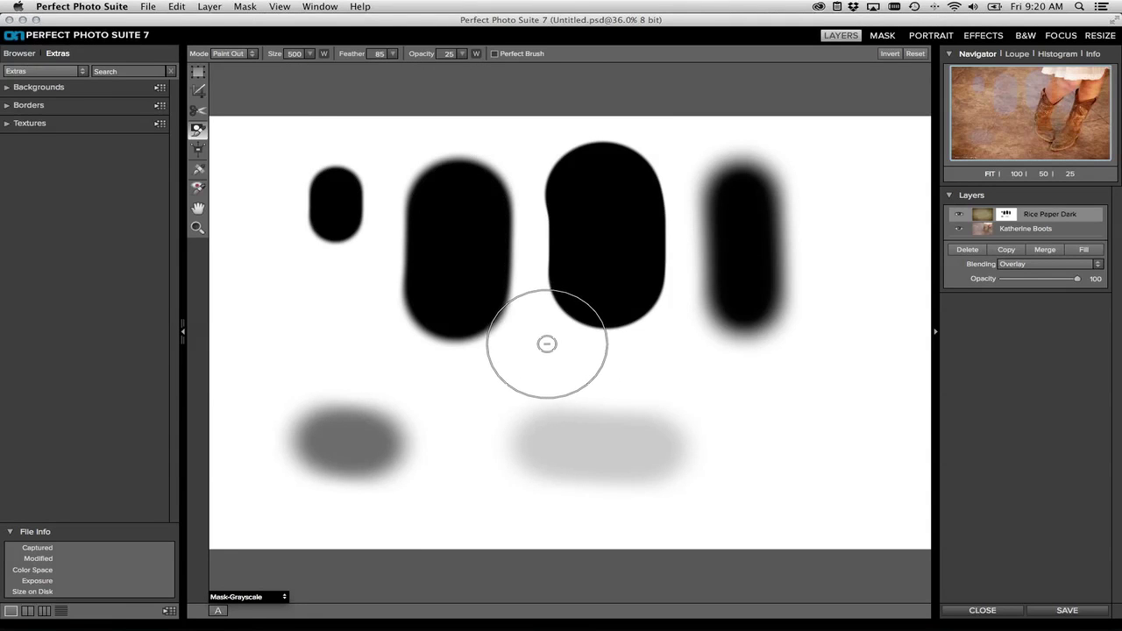
Step: Set the brush opacity to 100 and paint out a wide horizontal band over both gray strokes
left_click_drag(412, 53, 508, 55)
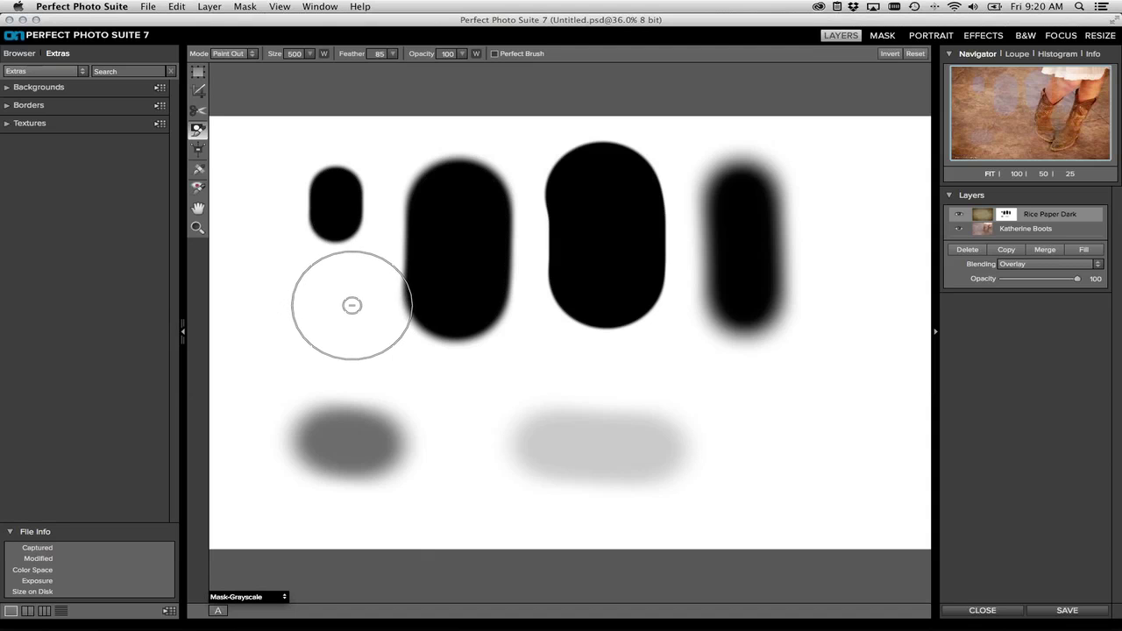
mouse_move(289, 408)
left_mouse_down()
mouse_move(358, 426)
mouse_move(691, 423)
mouse_move(799, 439)
mouse_move(278, 435)
mouse_move(559, 440)
left_mouse_up()
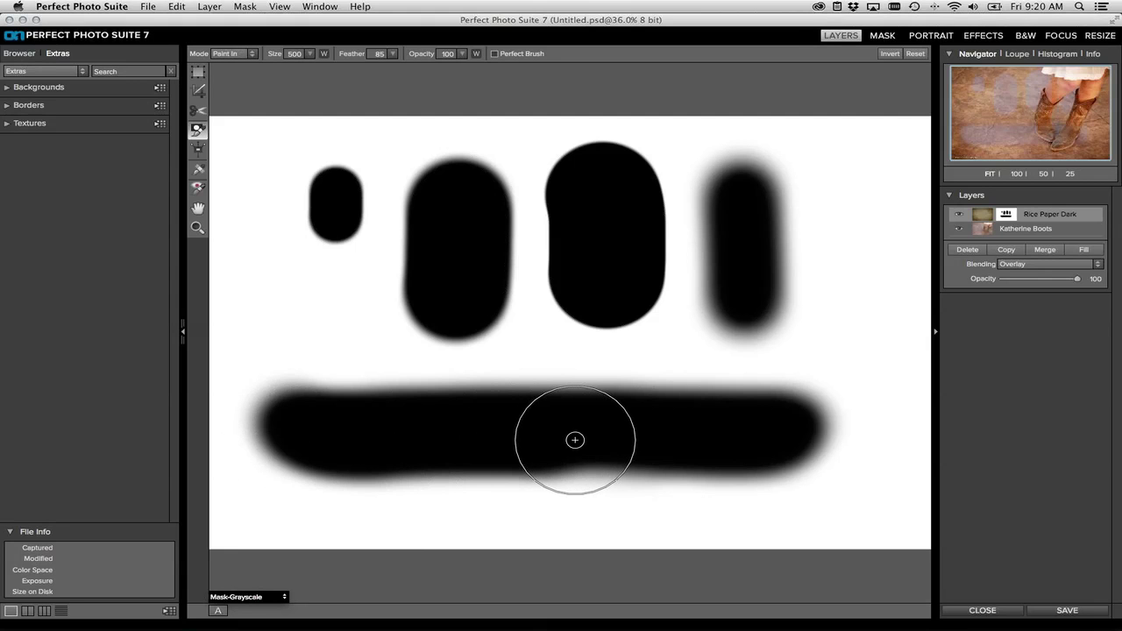
Step: Paint the wide black band back in across the lower mask and return the brush to Paint Out
key("x")
mouse_move(666, 438)
left_mouse_down()
mouse_move(390, 441)
mouse_move(732, 427)
mouse_move(765, 445)
mouse_move(650, 464)
mouse_move(499, 467)
mouse_move(468, 417)
mouse_move(510, 403)
mouse_move(777, 404)
mouse_move(796, 469)
mouse_move(711, 486)
mouse_move(354, 469)
mouse_move(321, 457)
mouse_move(315, 419)
mouse_move(441, 408)
mouse_move(336, 395)
mouse_move(285, 406)
mouse_move(308, 481)
left_mouse_up()
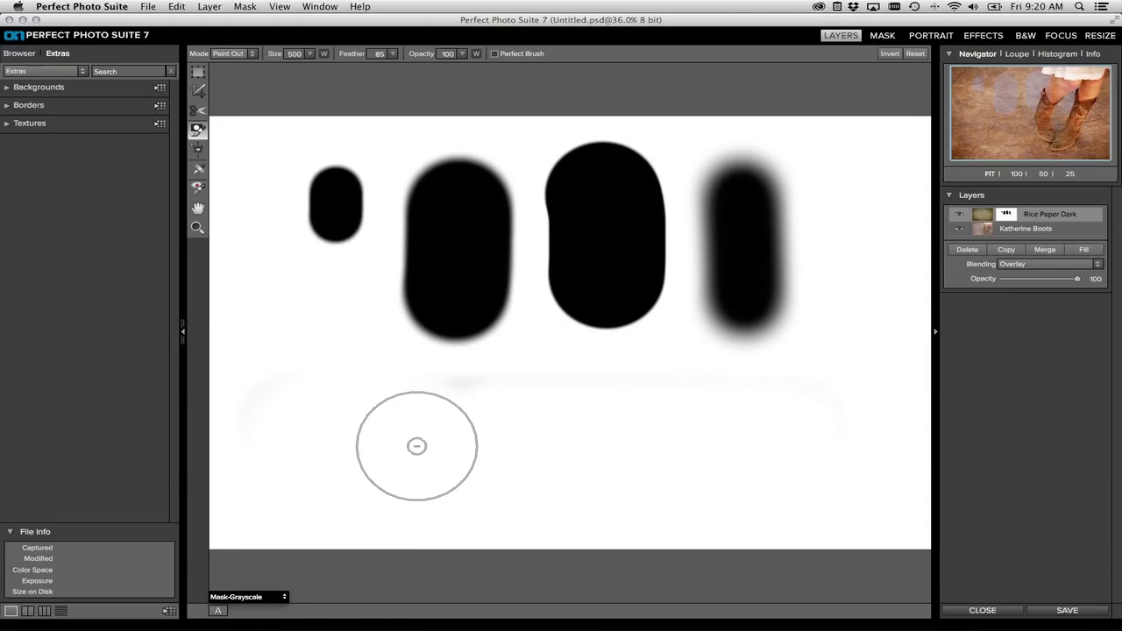
key("x")
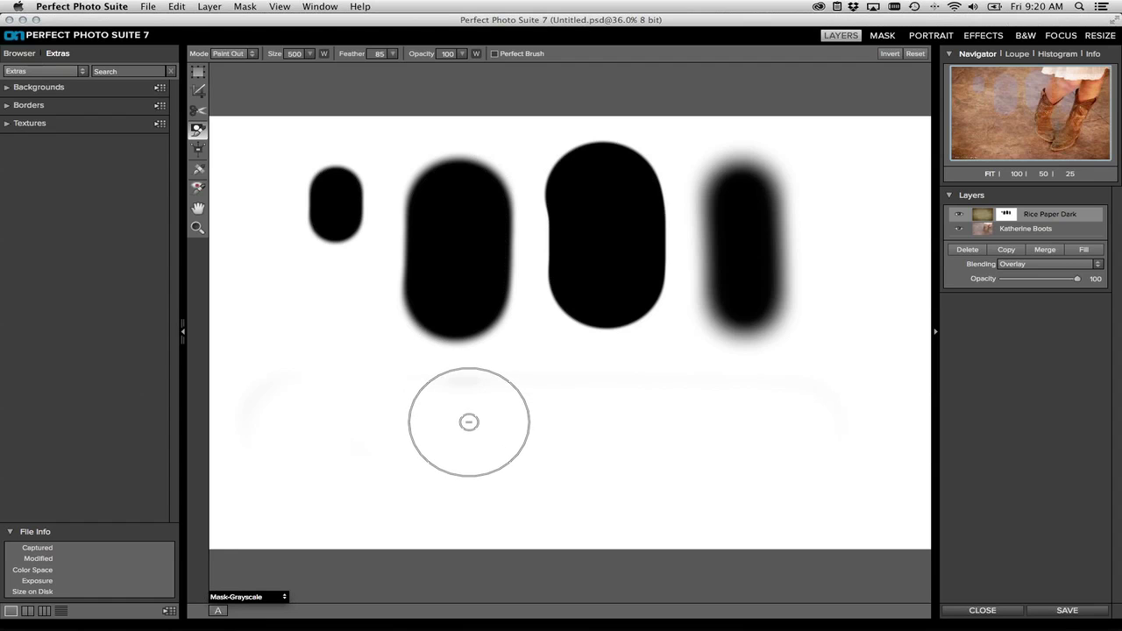
Step: Reduce the masking brush size to 150 with a feather of 100, and reset the layer mask
key("x")
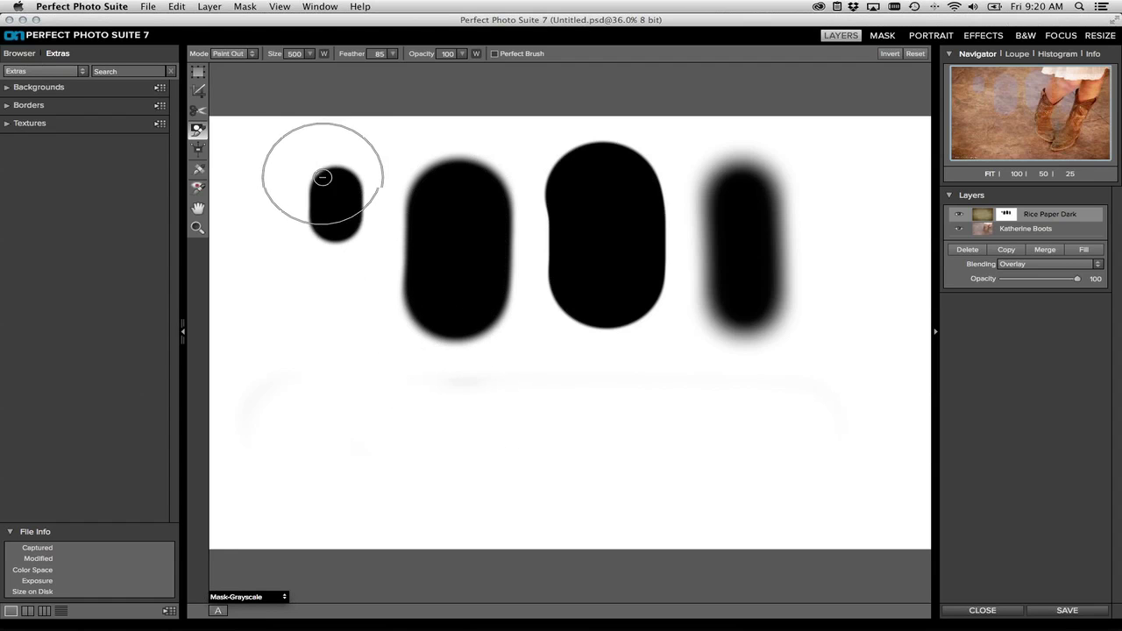
key("x")
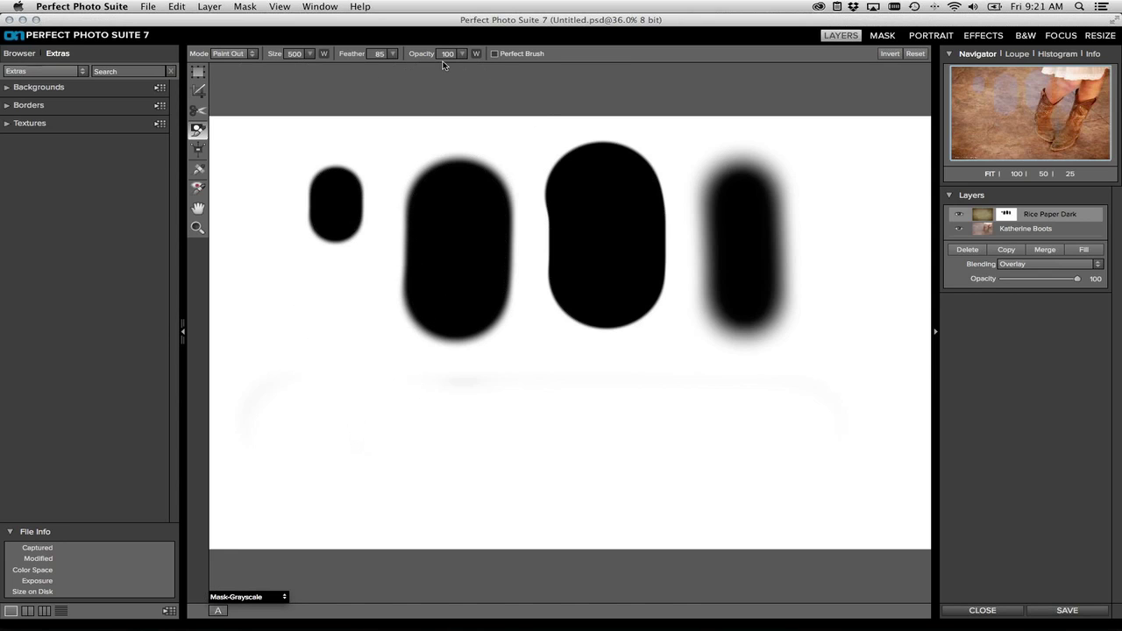
key("bracketleft")
key("bracketleft")
key("bracketleft")
key("bracketleft")
key("bracketleft")
key("bracketleft")
key("bracketleft")
left_click(915, 54)
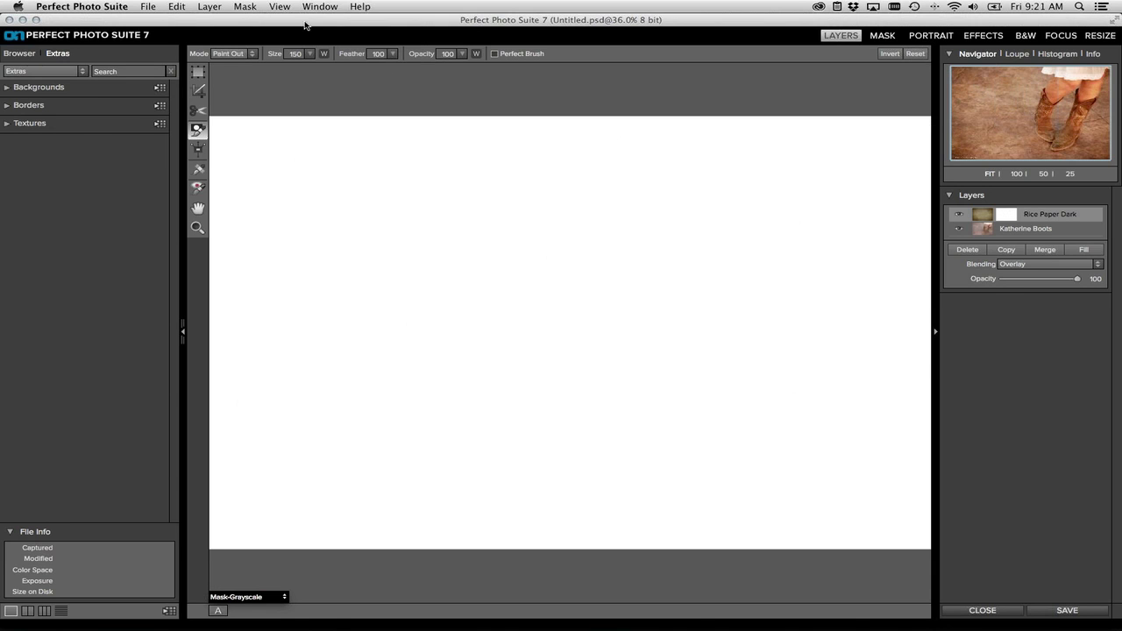
Step: Open the keyboard shortcuts list, look through it from start to end and close it
left_click(359, 6)
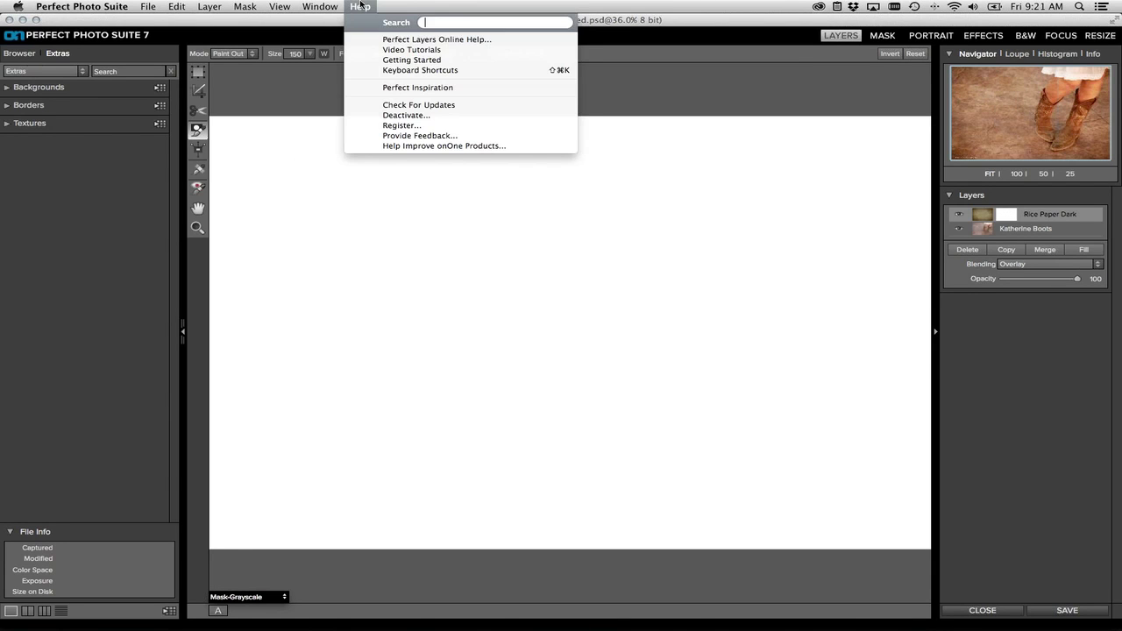
left_click(393, 72)
left_click_drag(523, 234, 504, 443)
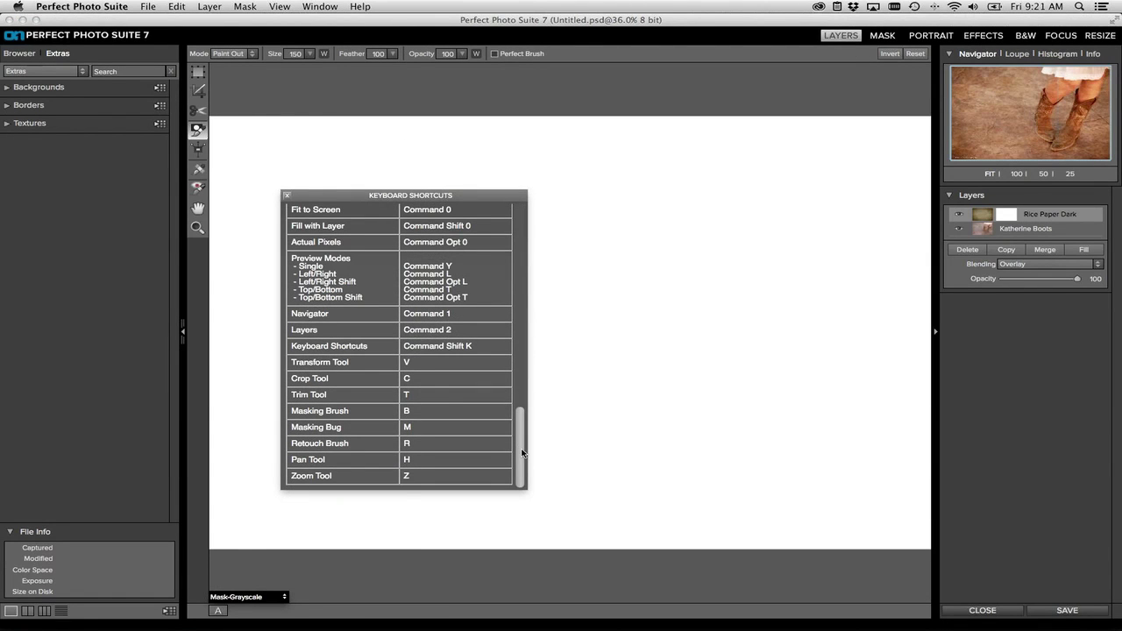
left_click_drag(521, 452, 526, 230)
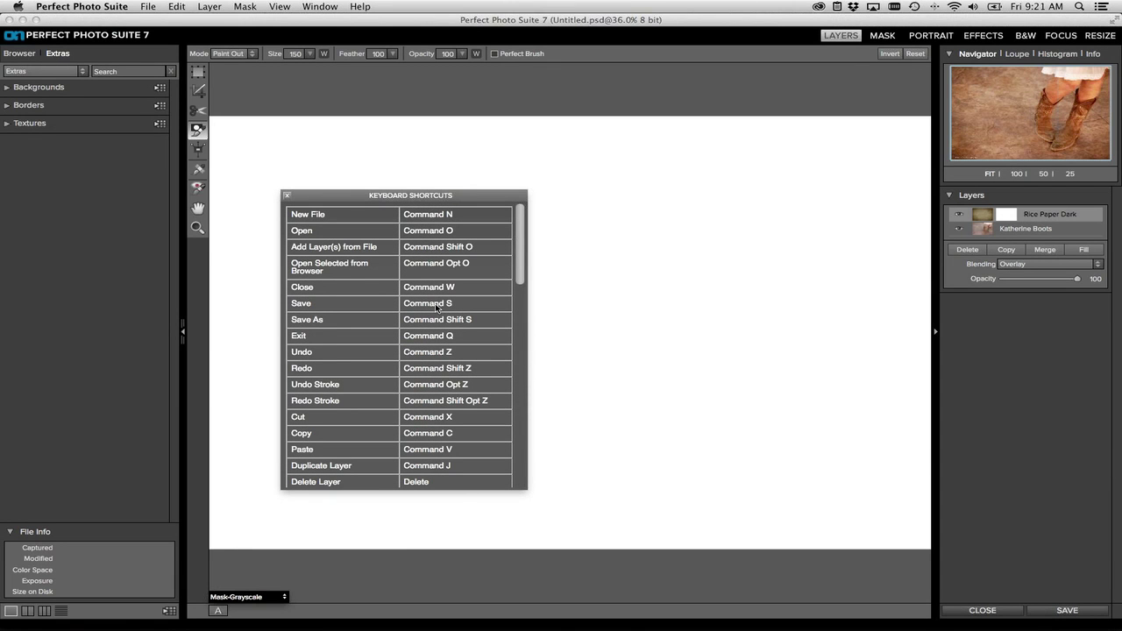
left_click(287, 197)
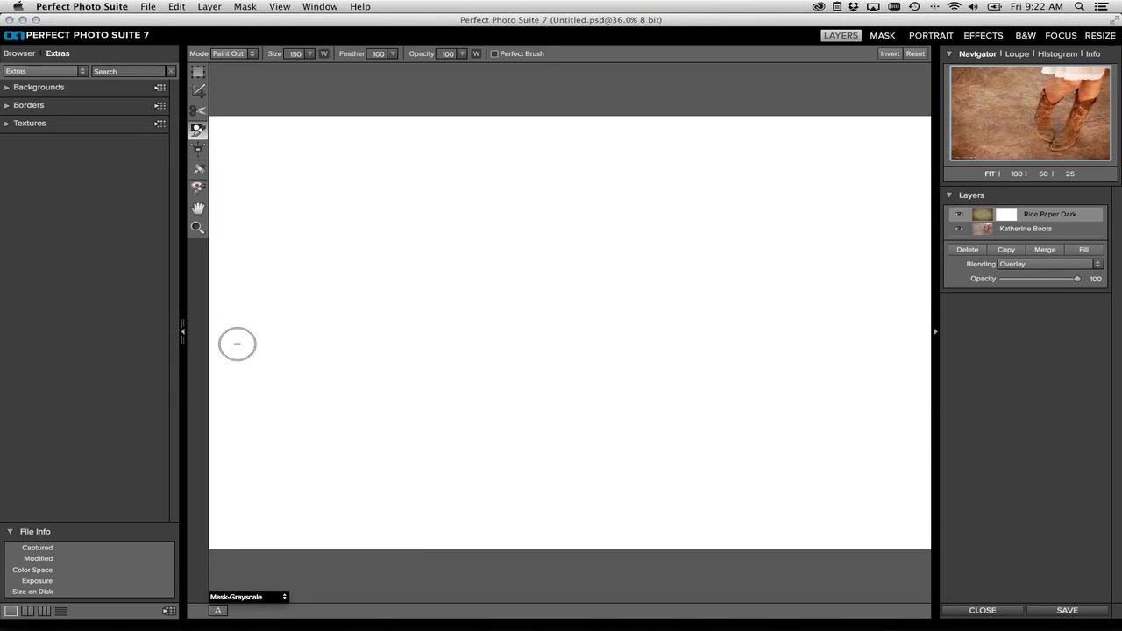
Step: Paint out a freehand vertical stroke and a straight point-to-point line beside it on the mask, and reset the mask
left_click_drag(550, 131, 533, 539)
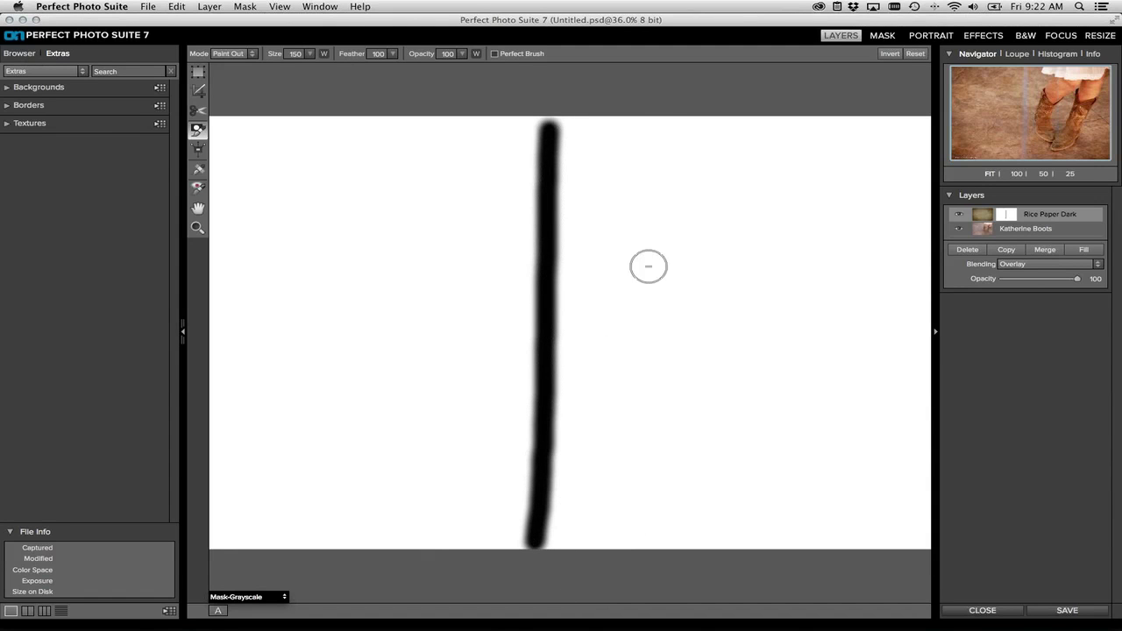
left_click(623, 133)
left_click_drag(623, 133, 623, 135)
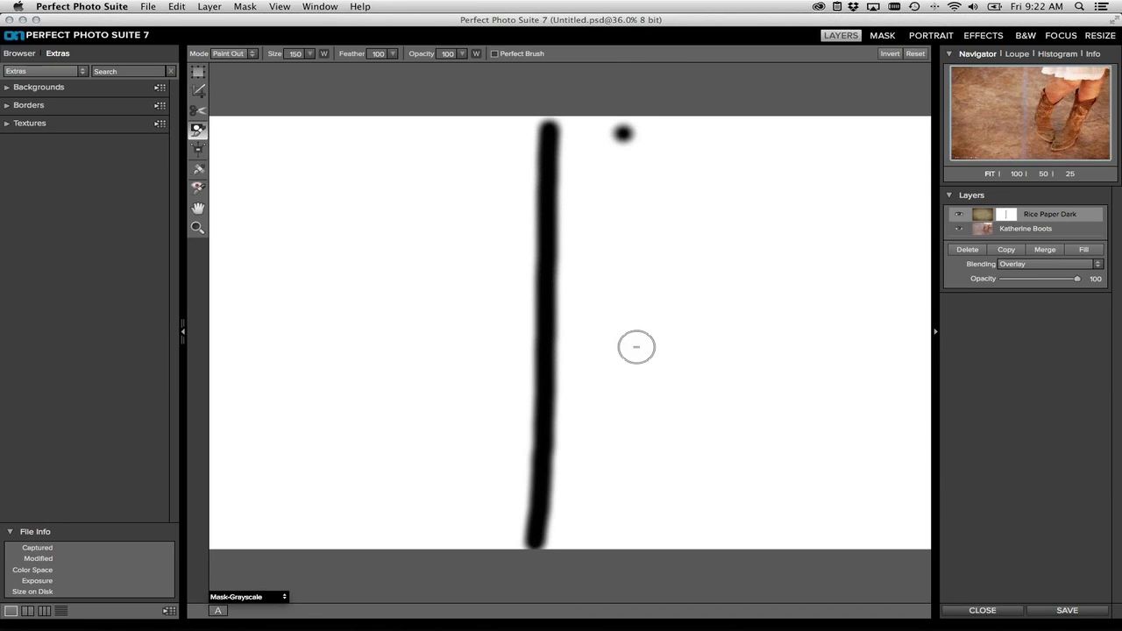
left_click(624, 537)
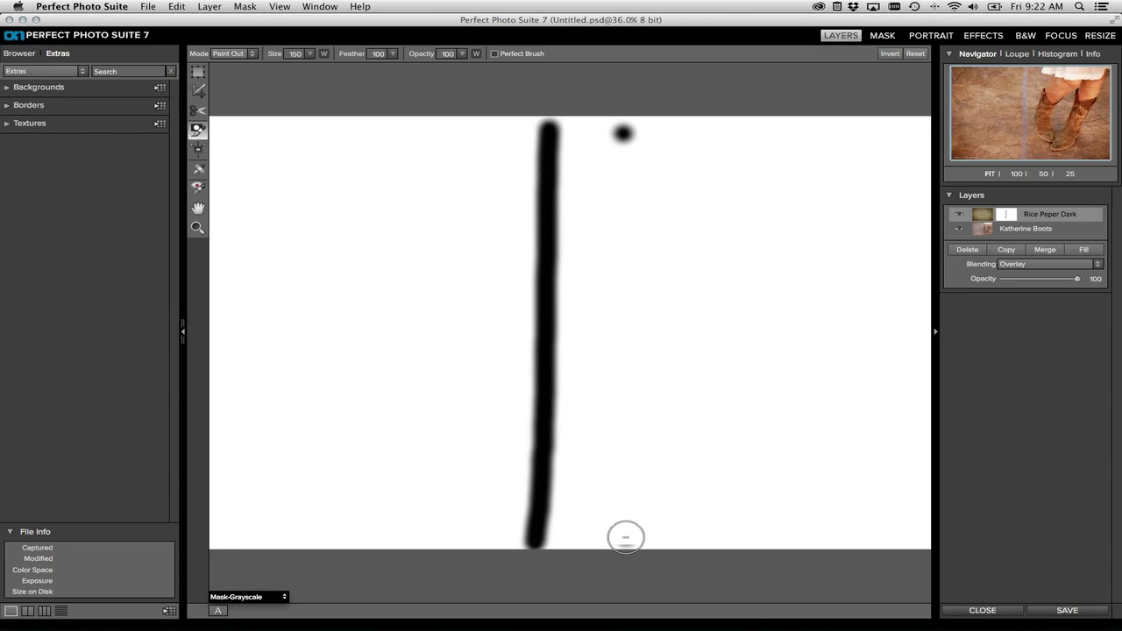
left_click(625, 537, "shift")
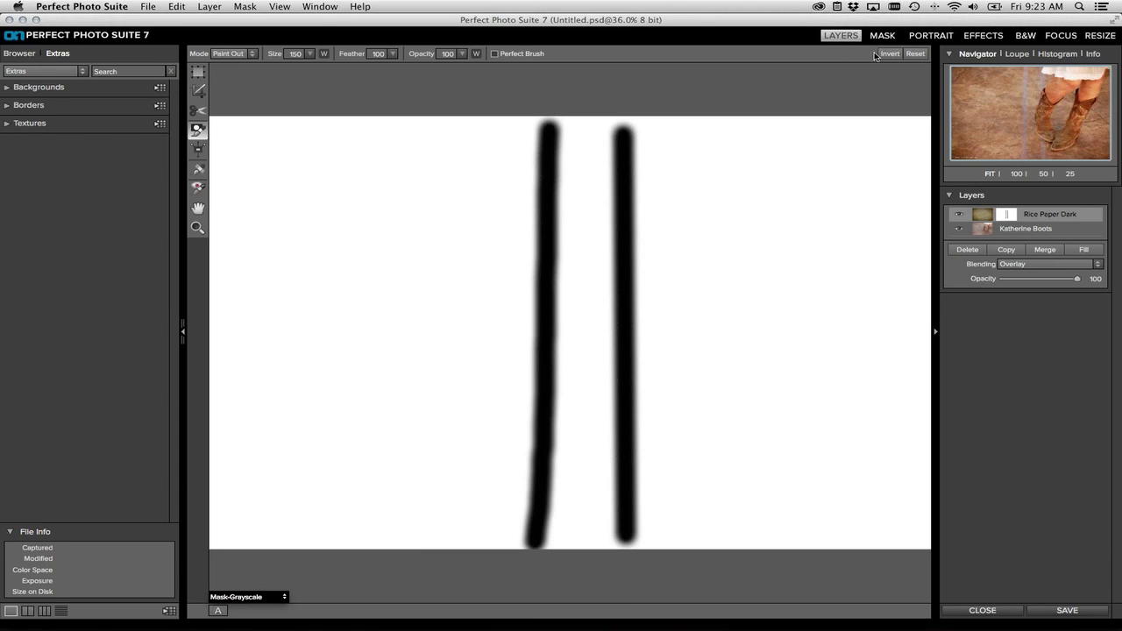
left_click(911, 54)
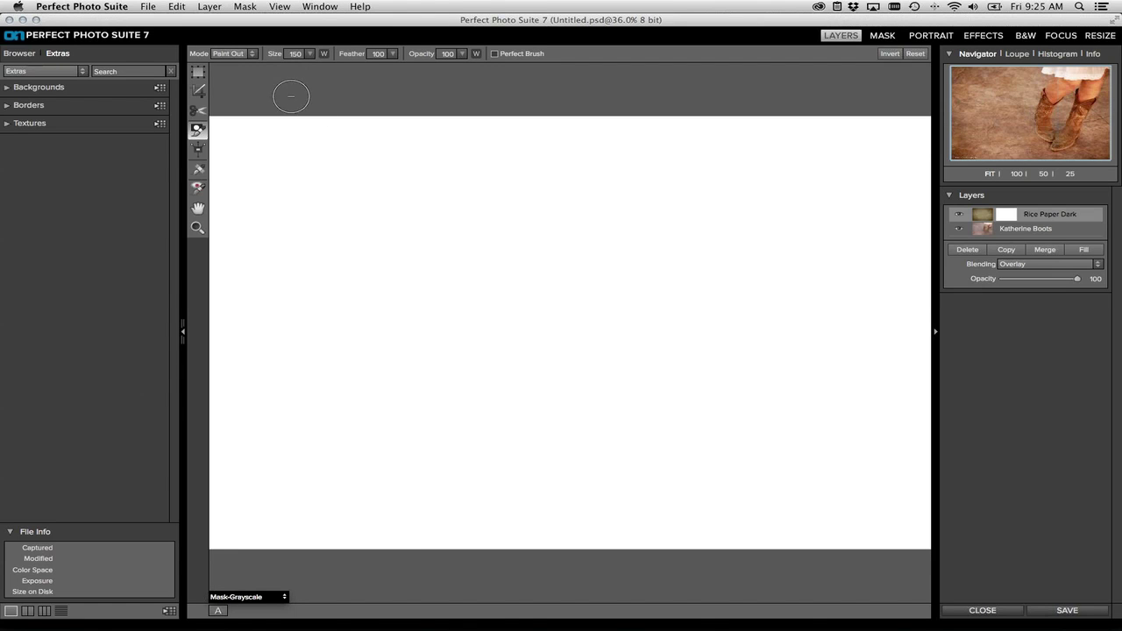
Step: Set the brush size to 1000, paint out a wide soft horizontal stroke across the upper mask and undo it
left_click(297, 54)
type("1000")
key("Return")
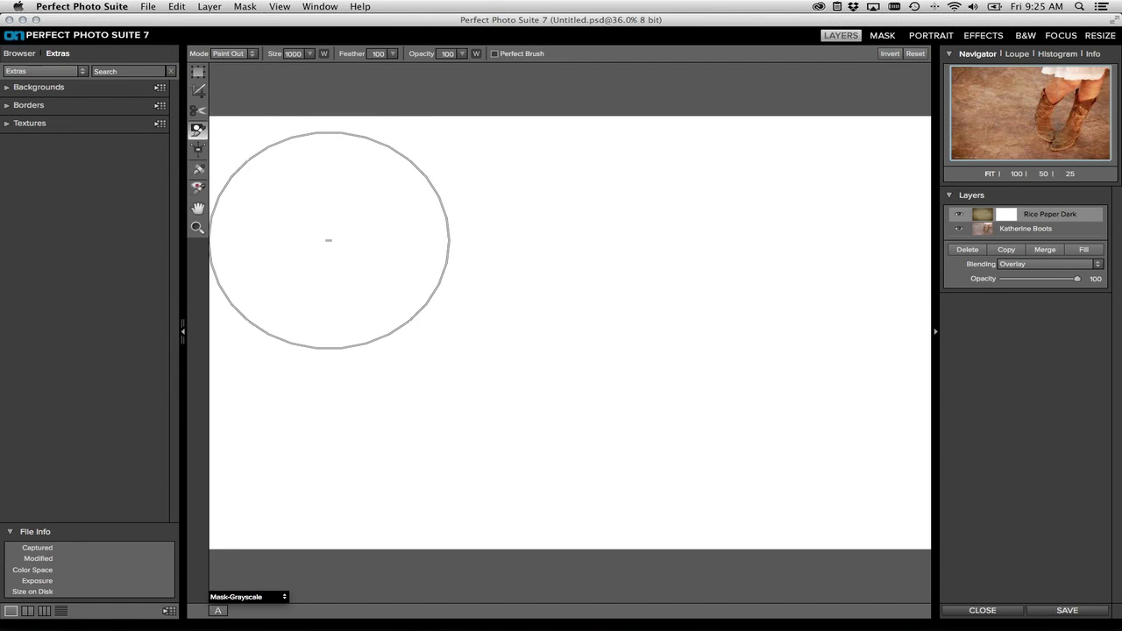
left_click_drag(342, 243, 711, 223)
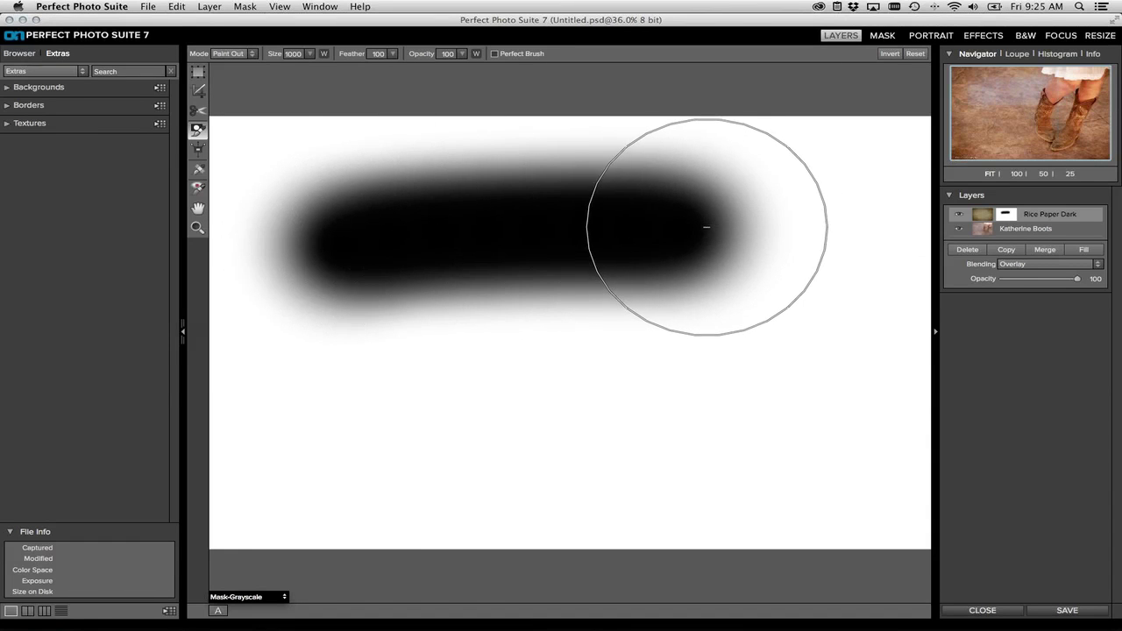
key("super+z")
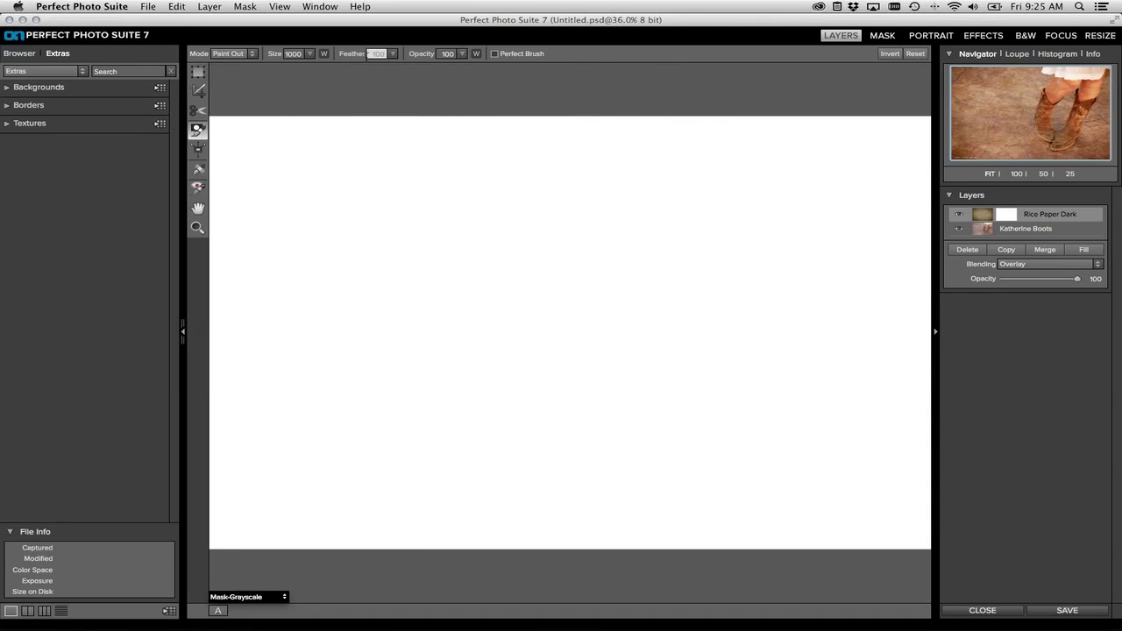
Step: Set the brush feather to 0, paint out a hard-edged horizontal stroke across the upper mask and undo it
left_click_drag(357, 54, 313, 61)
left_click_drag(332, 233, 762, 238)
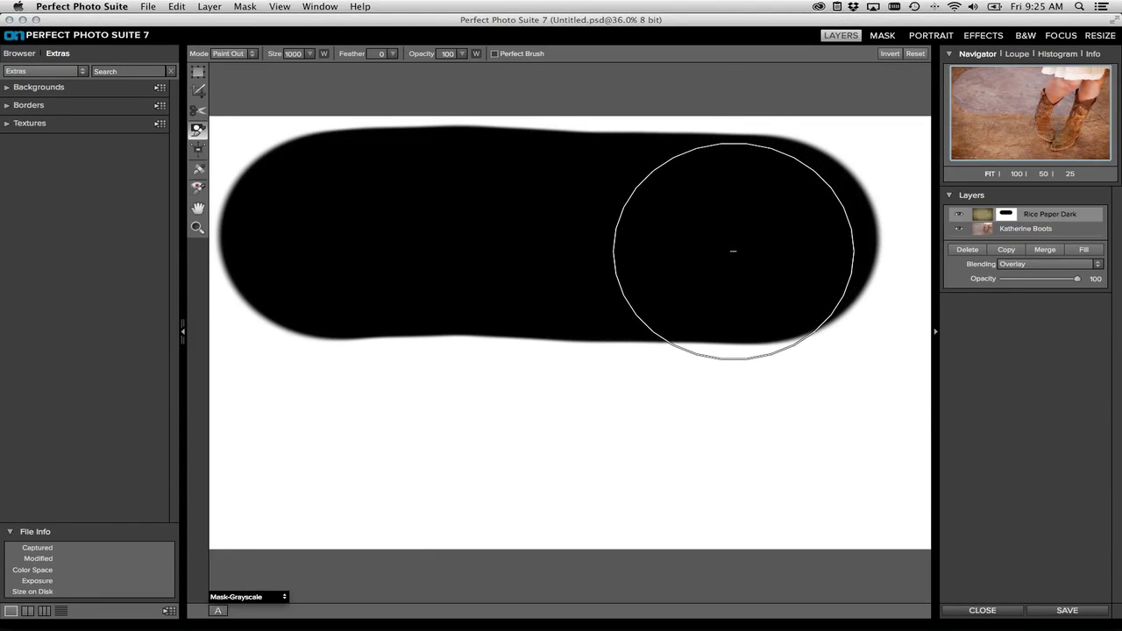
key("super+z")
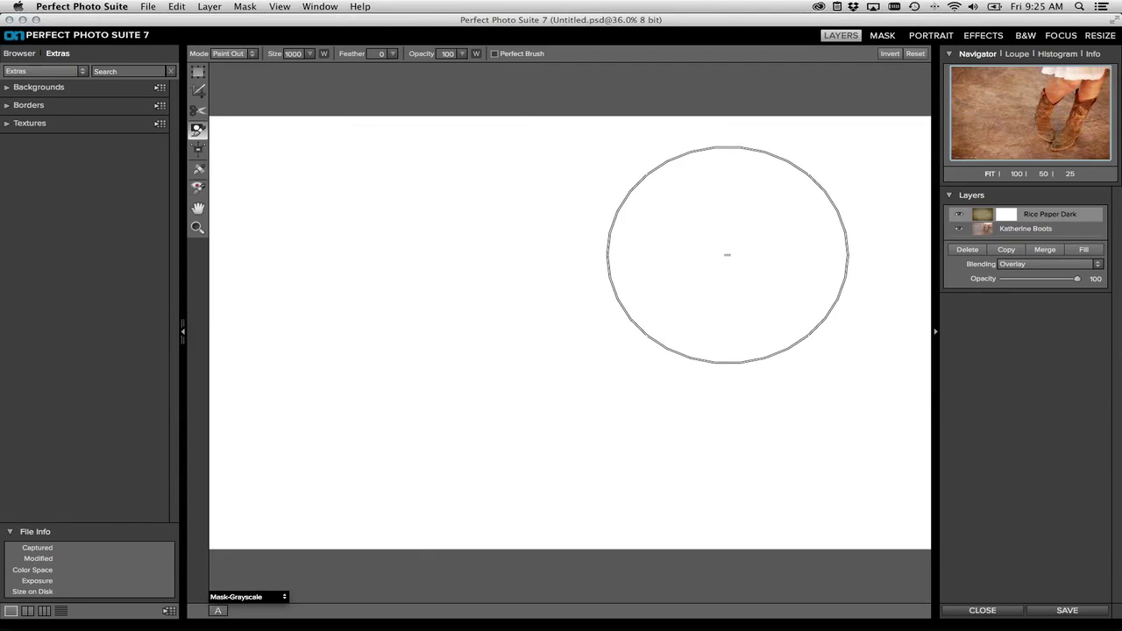
Step: Turn on the W option for brush size, paint out a horizontal stroke that widens from thin to full size, and undo it
left_click(324, 54)
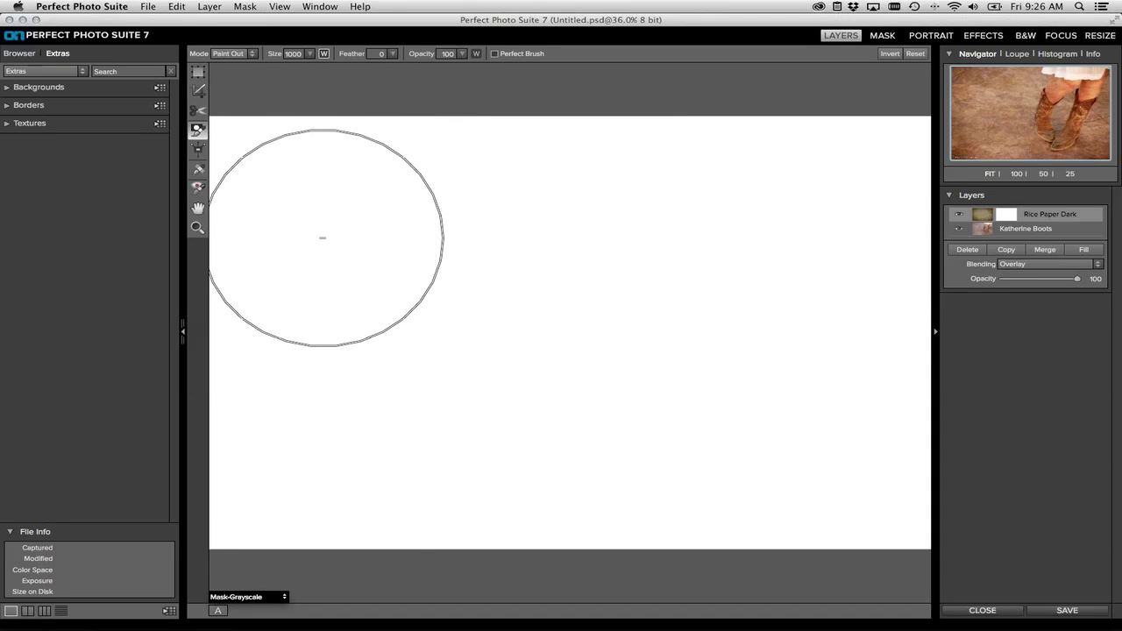
key("bracketleft")
key("bracketleft")
key("bracketleft")
key("bracketleft")
key("bracketleft")
key("bracketleft")
key("bracketleft")
key("bracketleft")
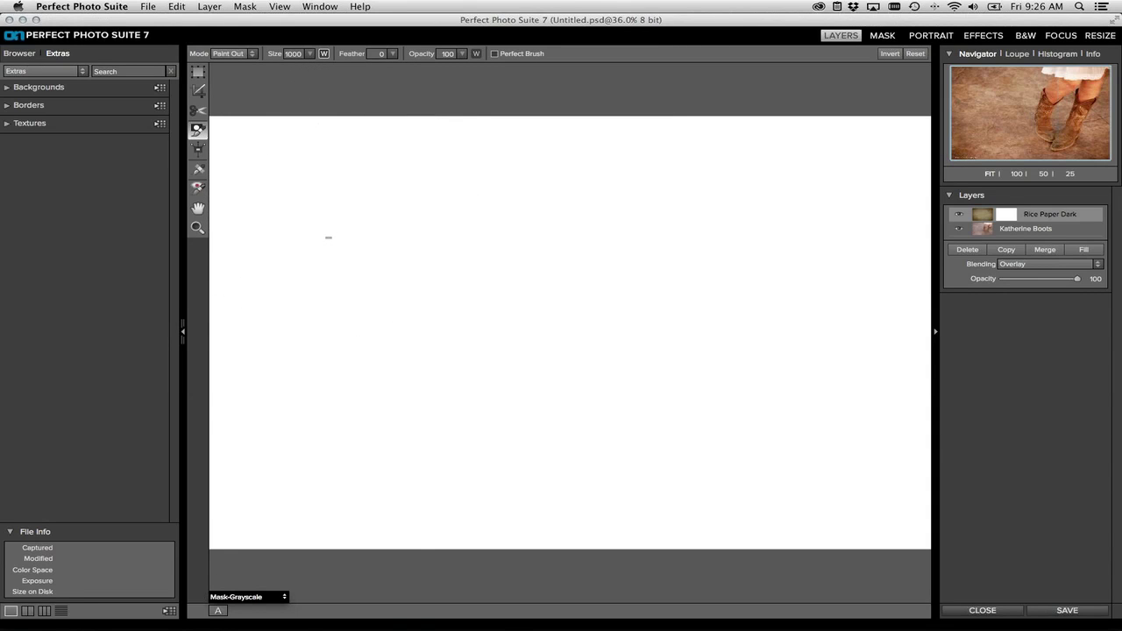
key("bracketright")
key("bracketright")
key("bracketright")
key("bracketright")
key("bracketright")
left_click_drag(338, 236, 653, 226)
key("bracketright")
key("bracketright")
key("bracketright")
key("bracketright")
key("bracketright")
key("bracketright")
key("bracketright")
key("bracketright")
key("bracketright")
key("bracketright")
key("bracketright")
key("bracketright")
key("bracketright")
key("bracketright")
key("bracketright")
key("bracketright")
key("bracketright")
key("bracketright")
key("bracketright")
key("bracketright")
key("bracketright")
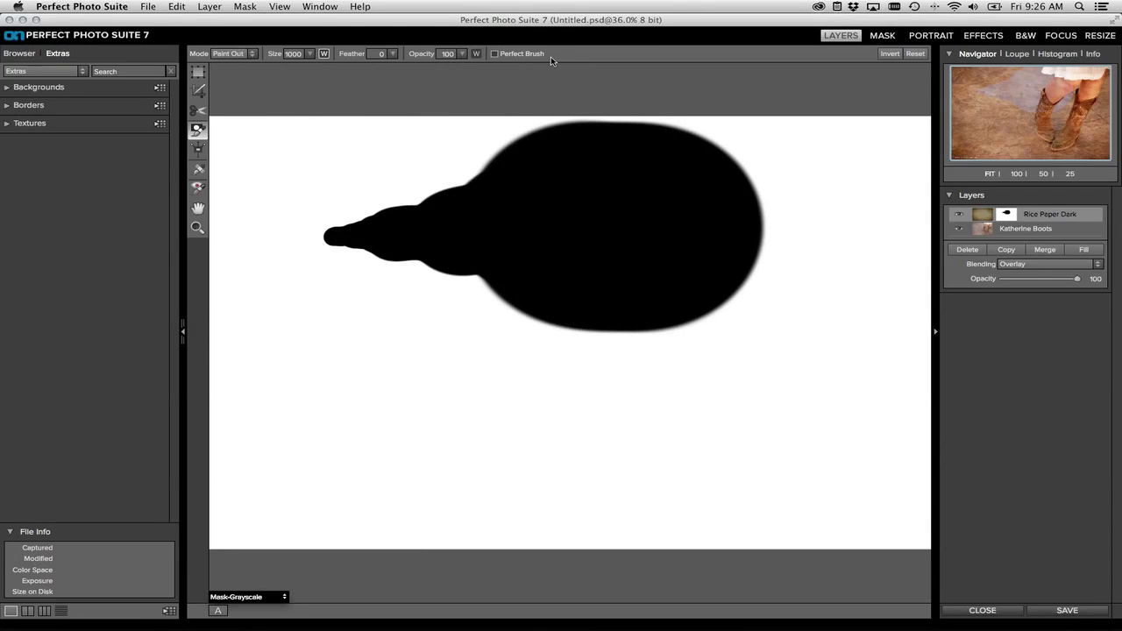
key("super+z")
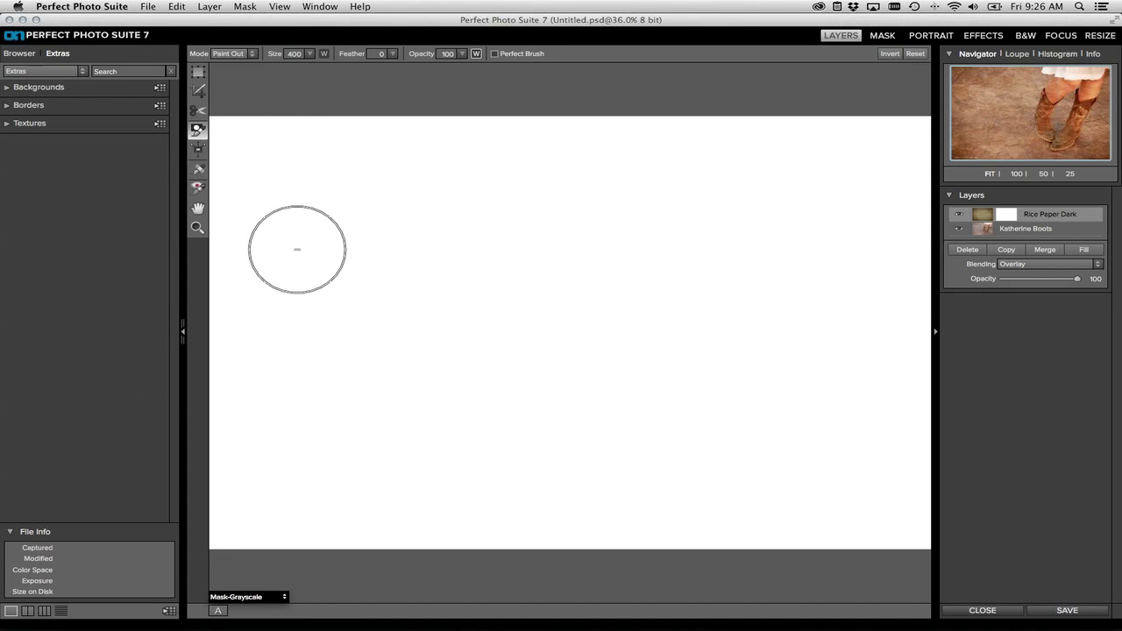
Step: Paint out a horizontal stroke across the upper mask with the W option for opacity on, building from faint gray to solid black
key("0")
key("5")
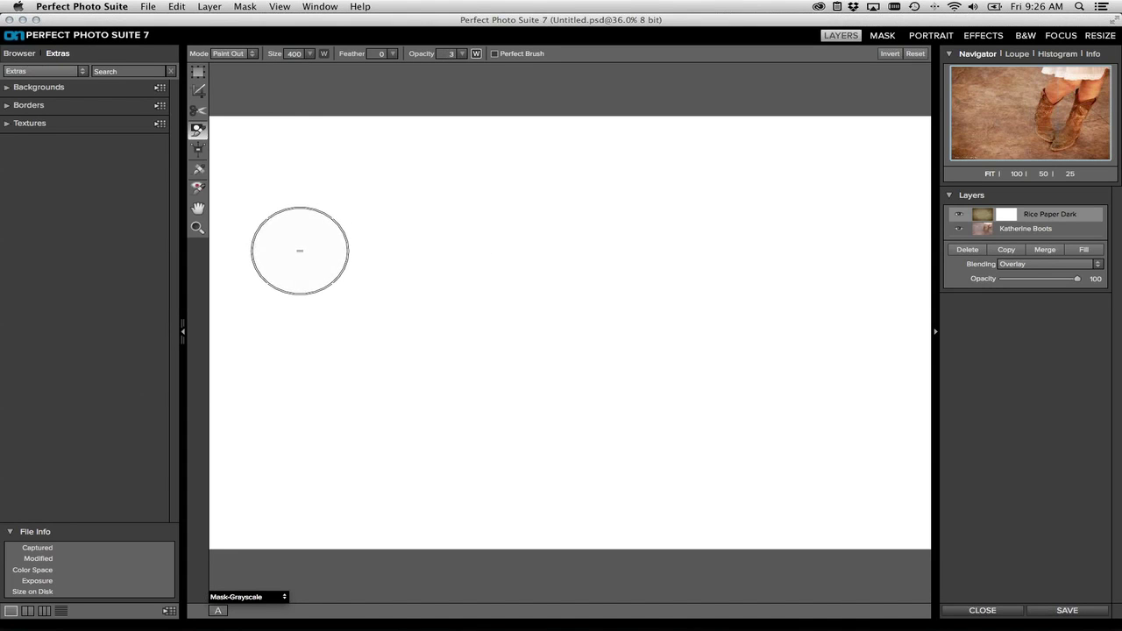
key("8")
key("9")
left_click_drag(311, 250, 730, 245)
key("1")
key("5")
key("2")
key("0")
key("3")
key("8")
key("6")
key("3")
key("9")
key("4")
key("0")
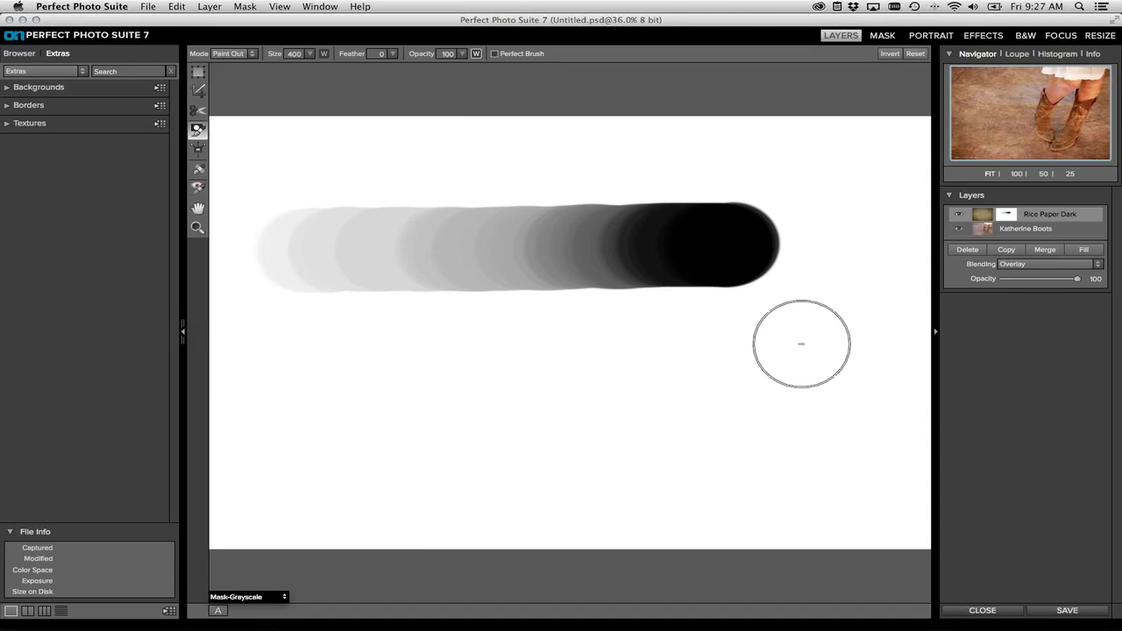
Step: Turn on the W option for brush size too, paint out a widening, darkening stroke on the lower mask and reset the mask
left_click(324, 54)
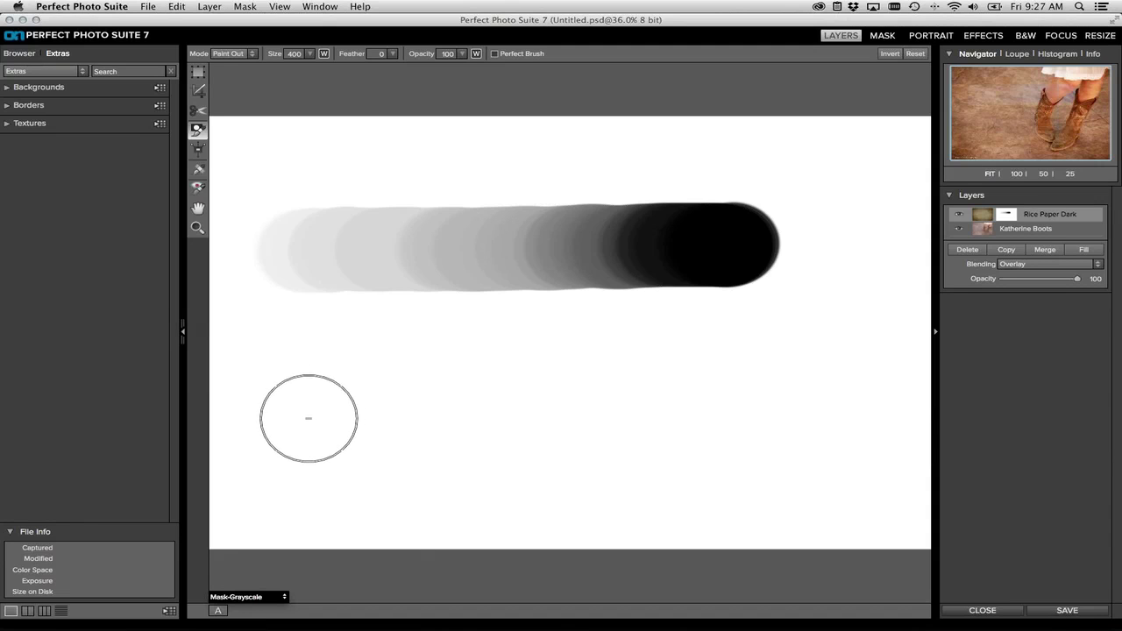
left_click_drag(323, 418, 624, 395)
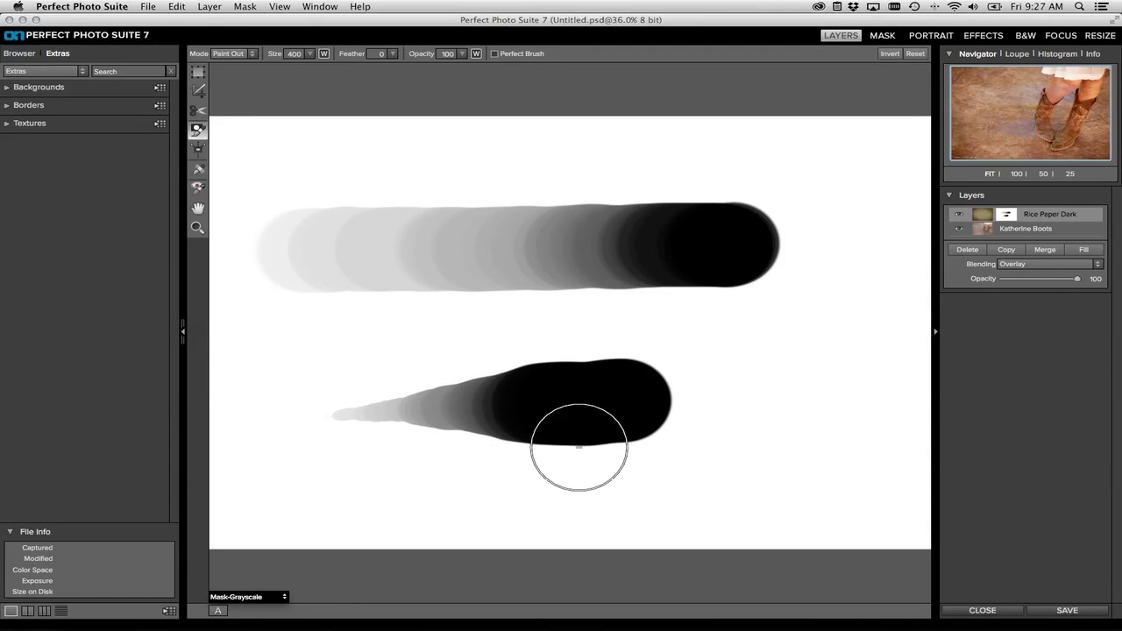
left_click(914, 55)
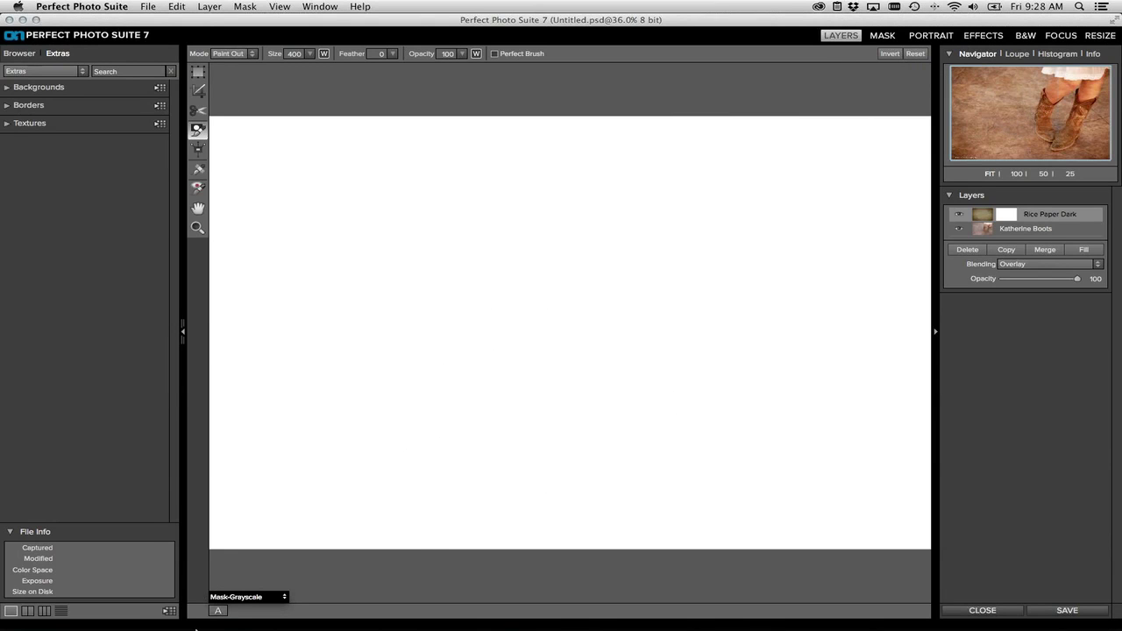
Step: Switch the canvas view from the grayscale mask to All Layers
left_click(237, 598)
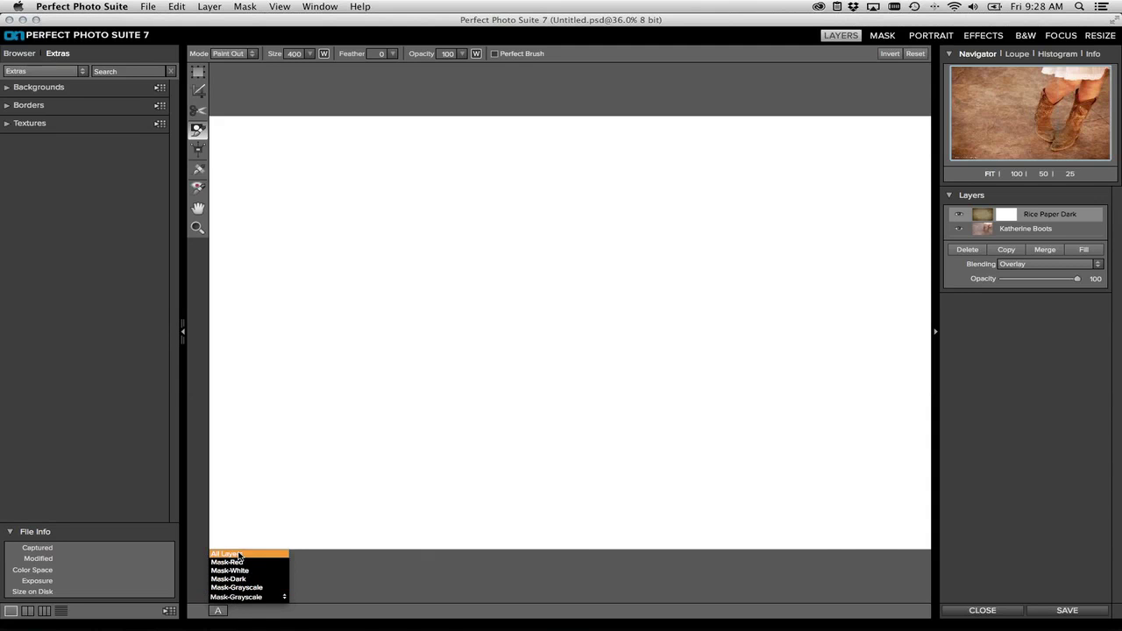
left_click(230, 554)
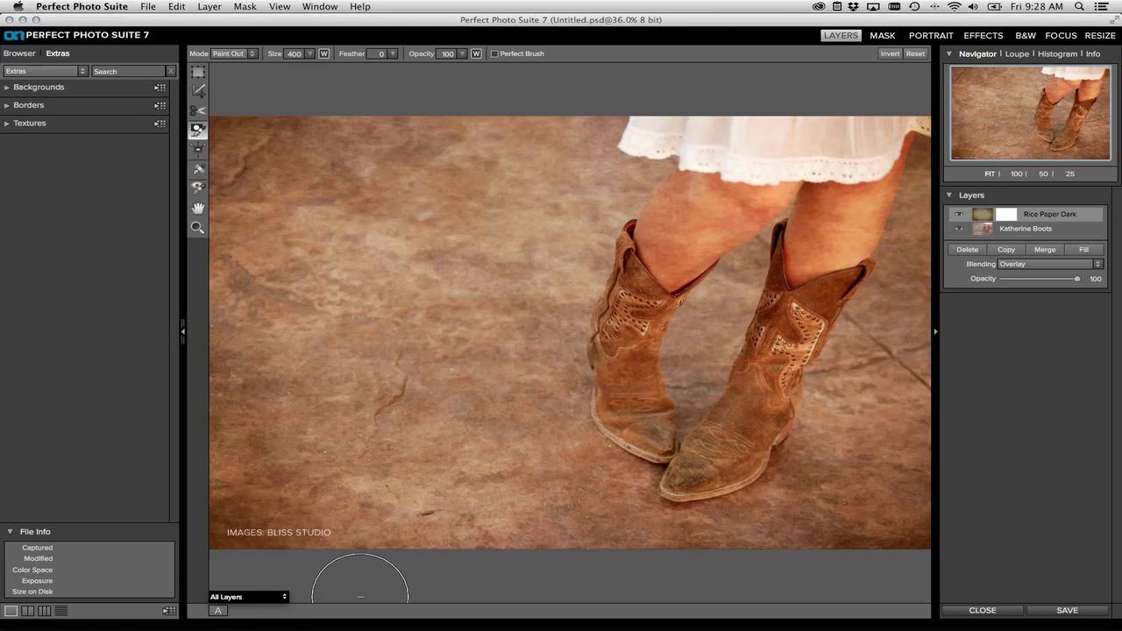
left_click(273, 597)
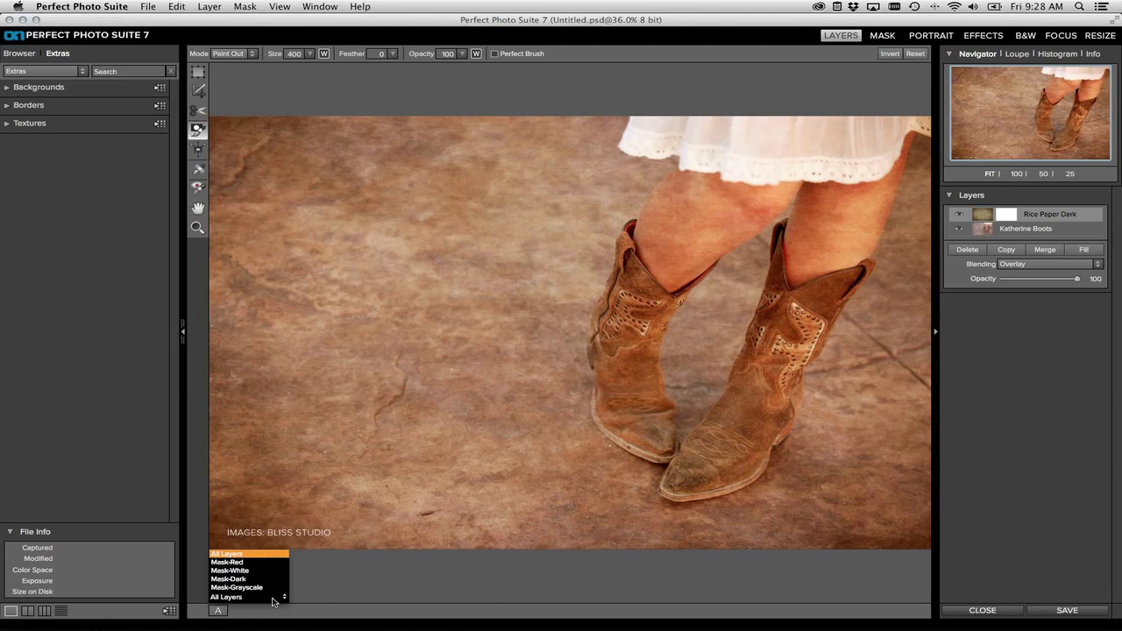
left_click(274, 600)
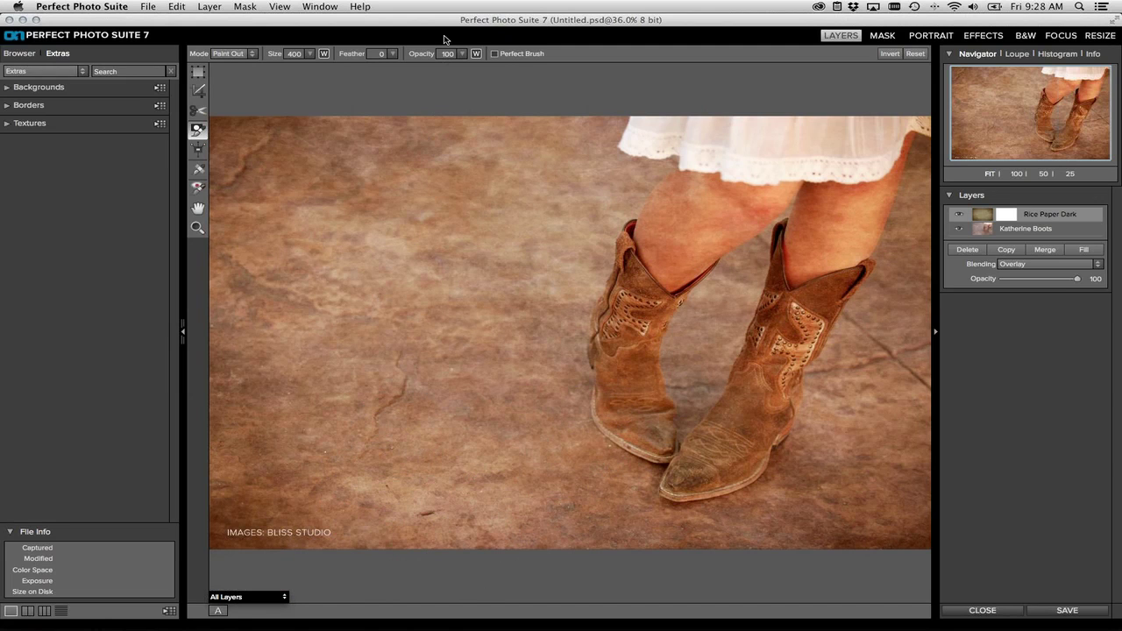
key("ctrl+m")
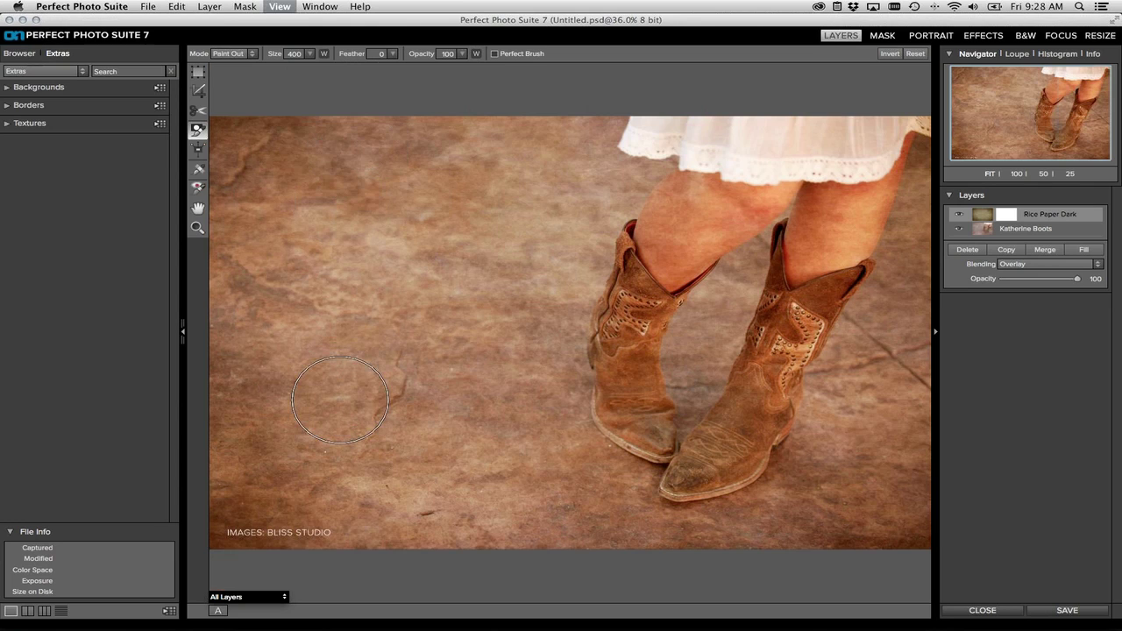
Step: Examine the blended boots photo at zoom levels between 33.3% and 200%, ending at 100%
scroll(340, 399, "up", 5)
scroll(300, 350, "down", 6)
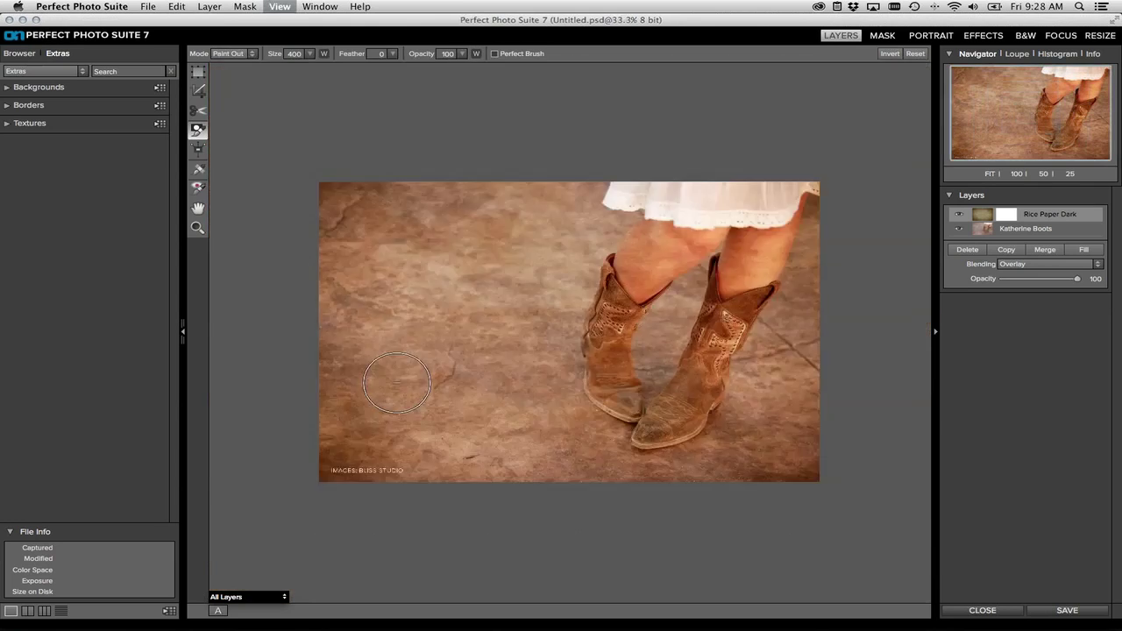
scroll(316, 395, "up", 8)
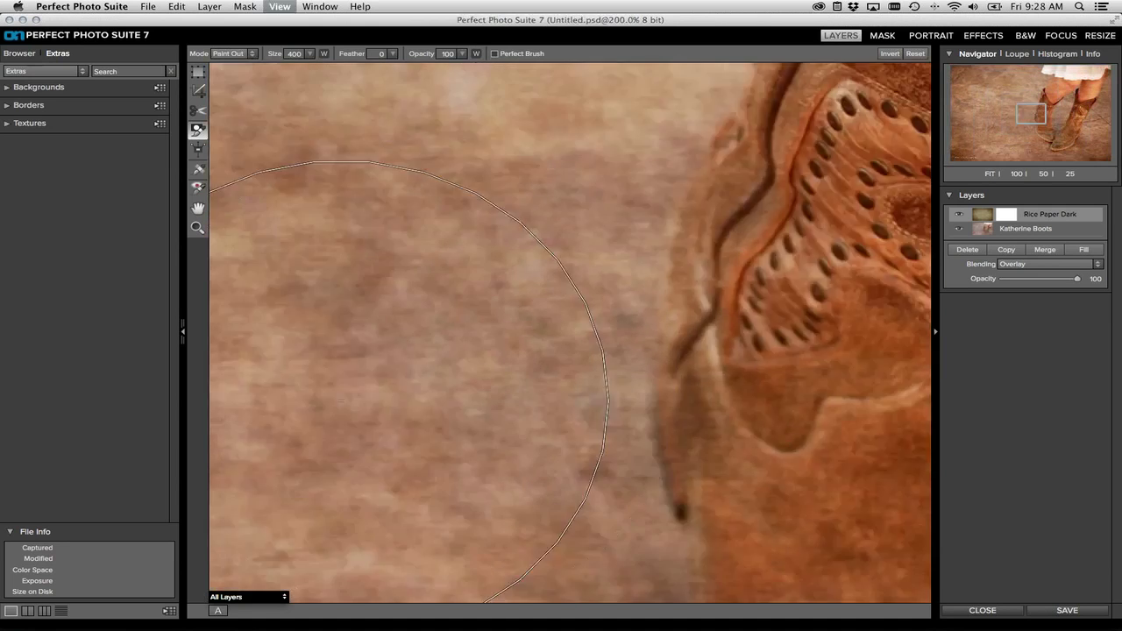
scroll(416, 377, "down", 8)
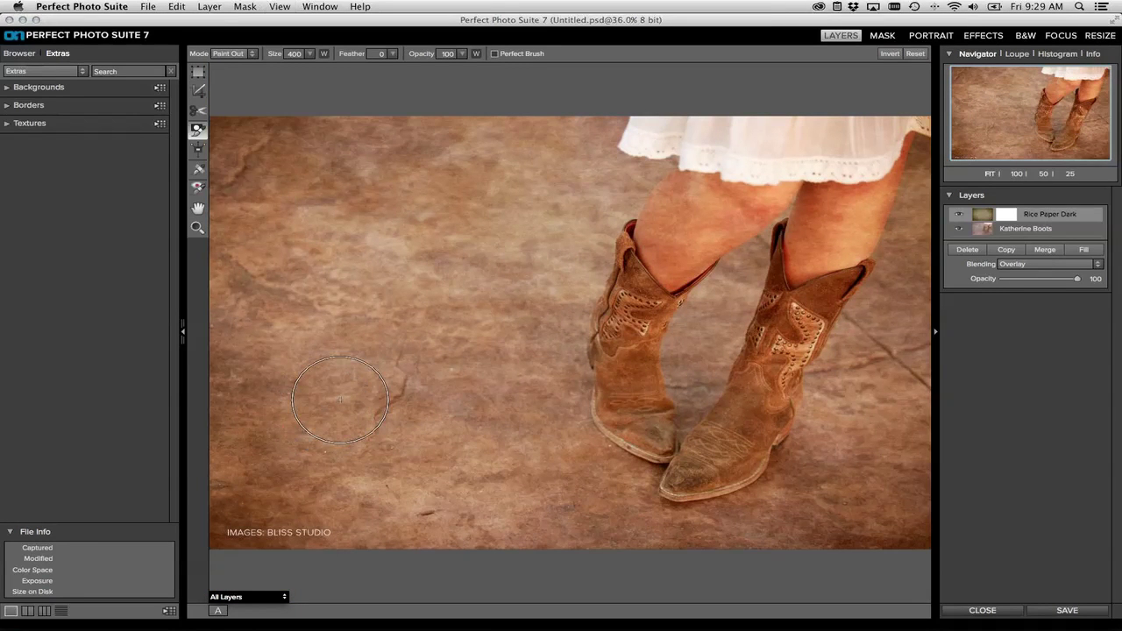
key("x")
key("super+equal")
key("x")
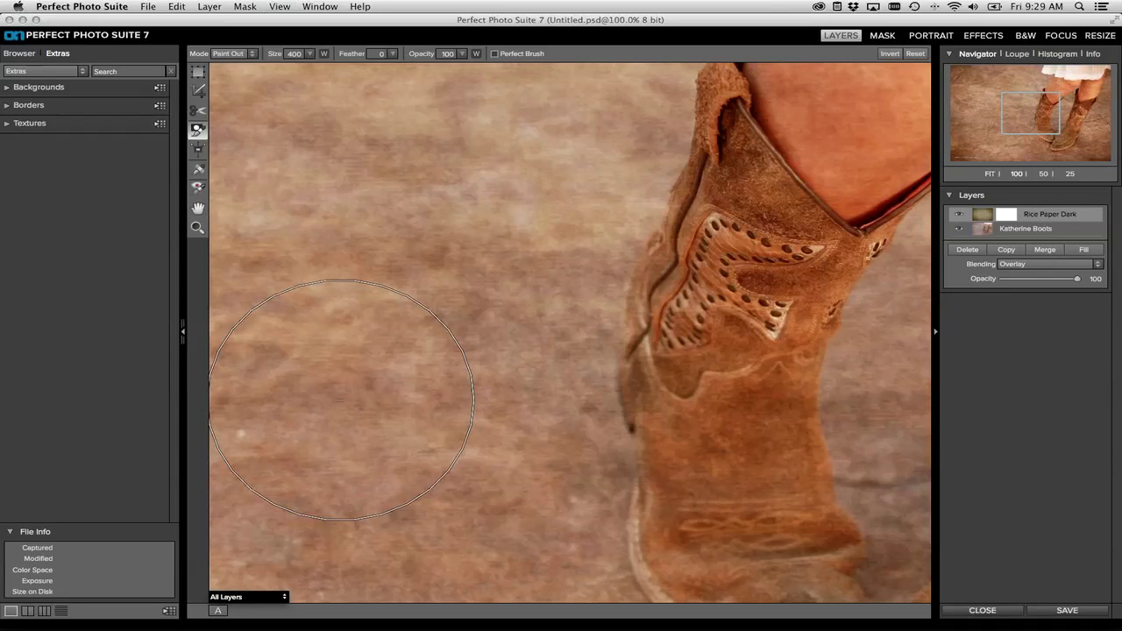
Step: Compare the boots photo fitted to the window with 100% zoom and inspect the feet of the boots at 100%
left_click(997, 174)
left_click(1019, 174)
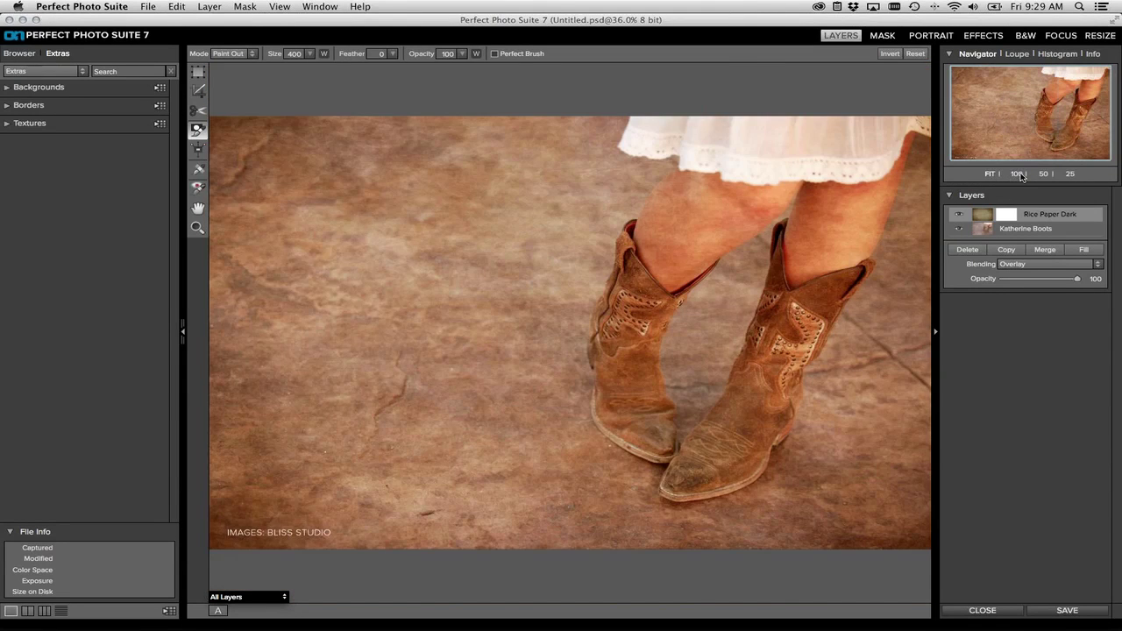
left_click(990, 175)
left_click(1017, 174)
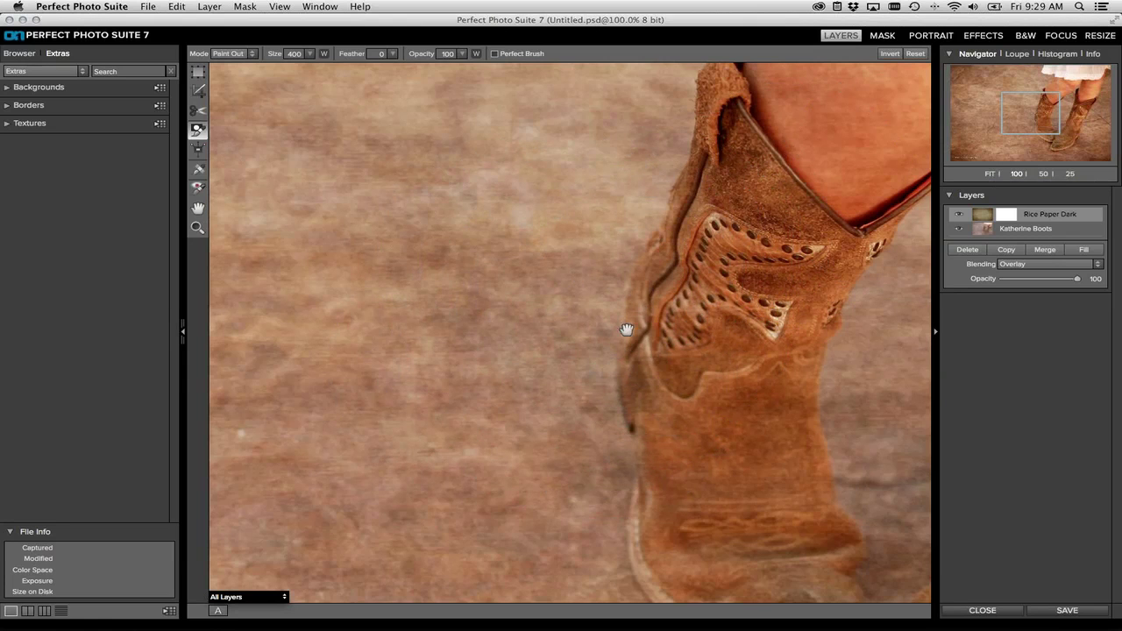
mouse_move(646, 333)
left_mouse_down()
mouse_move(289, 70)
mouse_move(343, 201)
mouse_move(366, 78)
mouse_move(378, 138)
mouse_move(403, 153)
mouse_move(409, 224)
left_mouse_up()
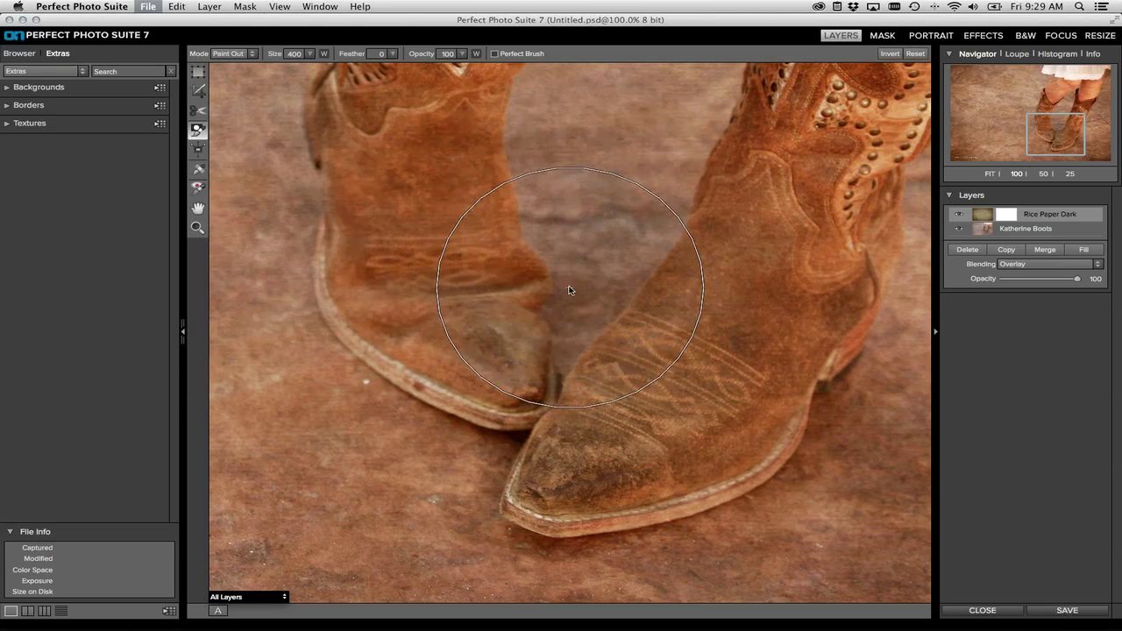
Step: Close the boots document without saving and open Olmstead.psd from the B&W folder of the demo images
key("super+w")
left_click(519, 334)
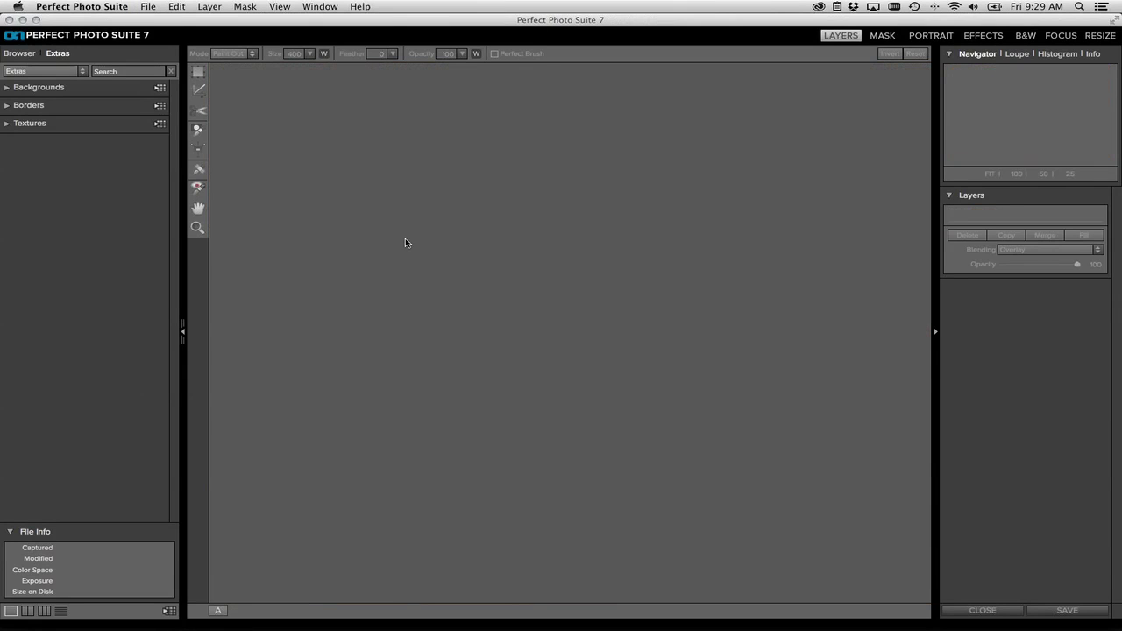
left_click(27, 54)
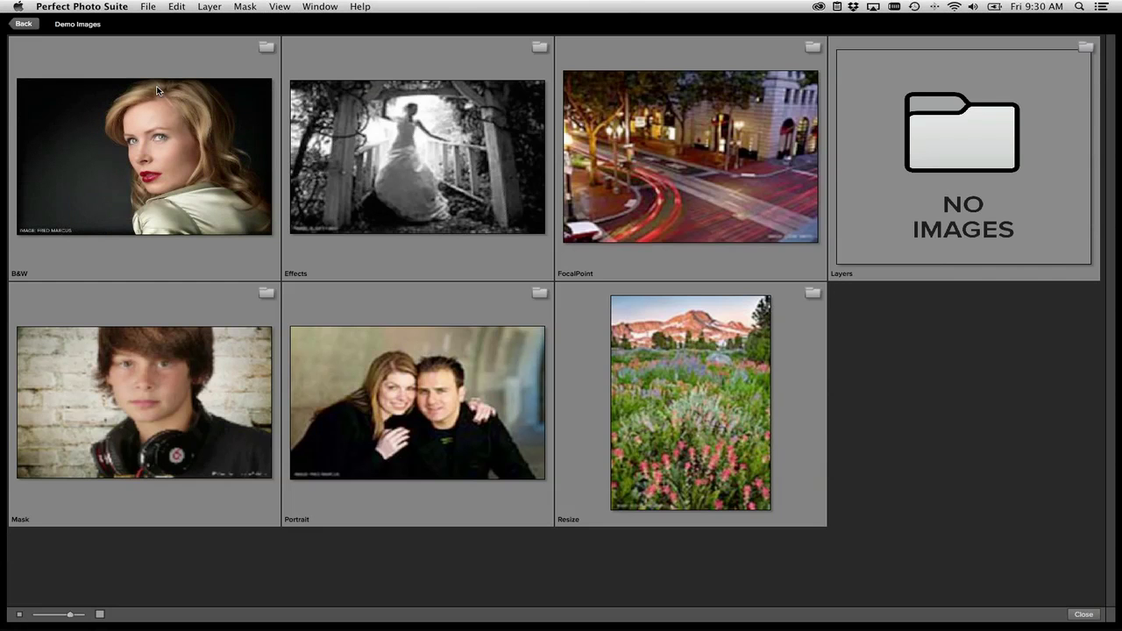
double_click(149, 93)
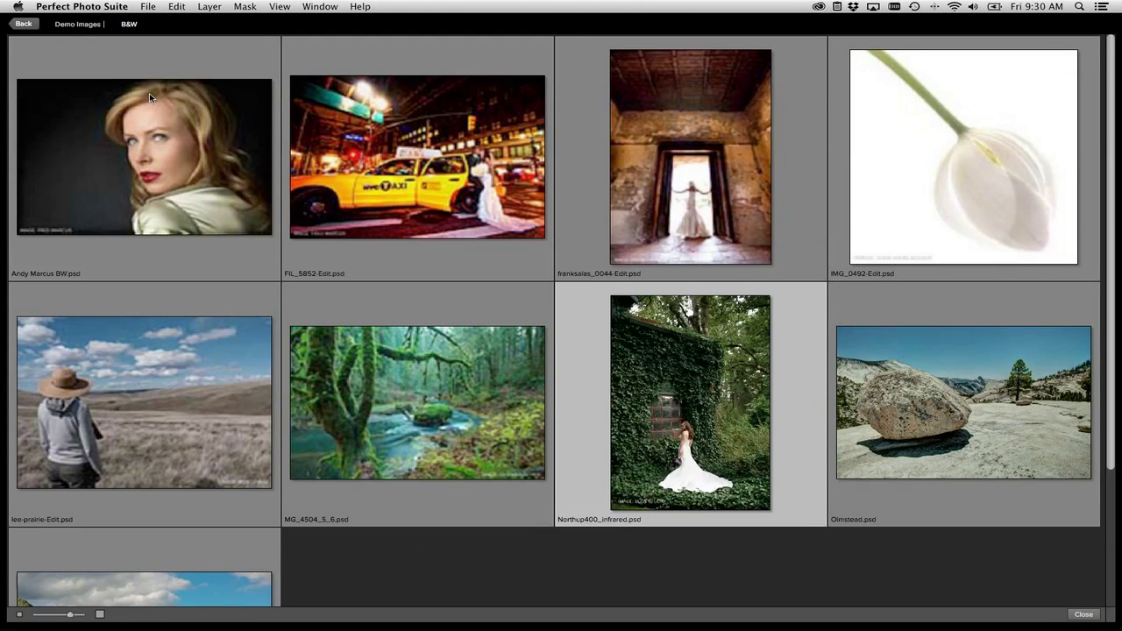
key("Return")
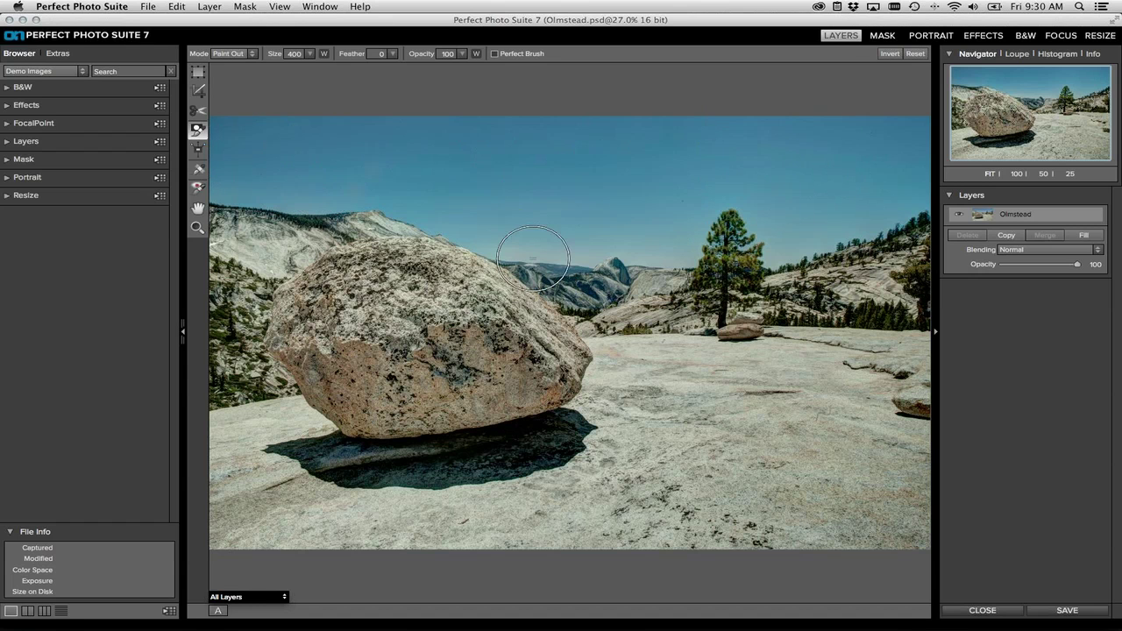
Step: Paint out the sky over the boulder and the ridge behind it with a size 400 brush and inspect the leftover edge at 100%
mouse_move(271, 143)
left_mouse_down()
mouse_move(230, 138)
mouse_move(442, 151)
mouse_move(556, 138)
mouse_move(373, 125)
mouse_move(586, 120)
mouse_move(615, 154)
mouse_move(388, 152)
mouse_move(470, 161)
mouse_move(544, 190)
mouse_move(217, 163)
mouse_move(286, 179)
mouse_move(395, 177)
mouse_move(470, 203)
left_mouse_up()
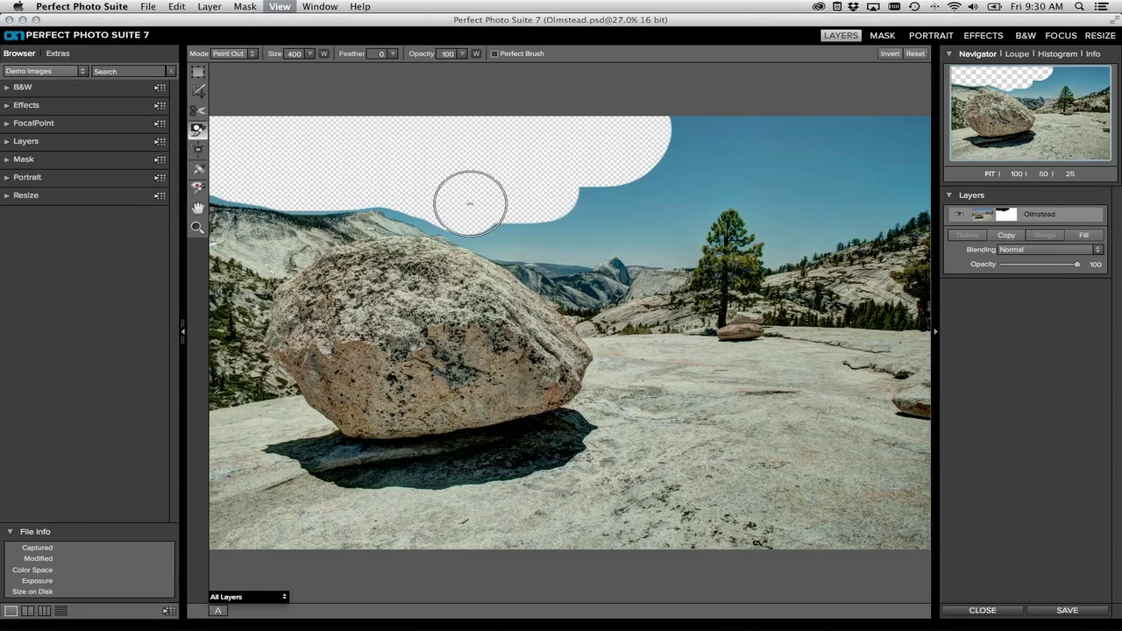
key("super+equal")
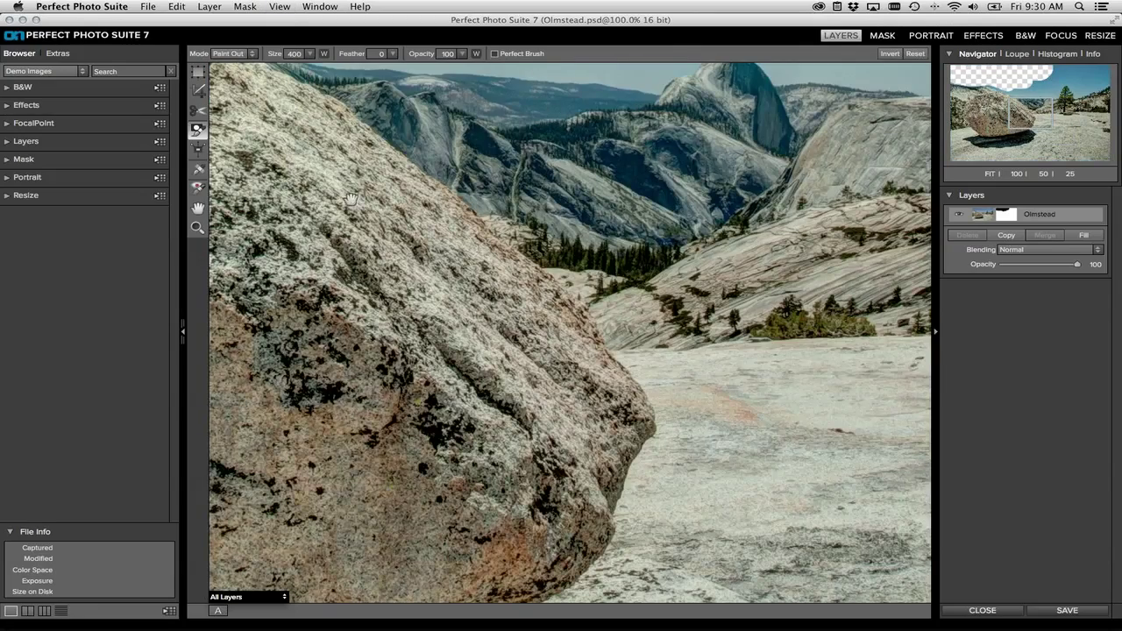
key("super+equal")
left_click_drag(702, 379, 787, 404)
left_click_drag(491, 250, 730, 413)
left_click_drag(420, 307, 580, 327)
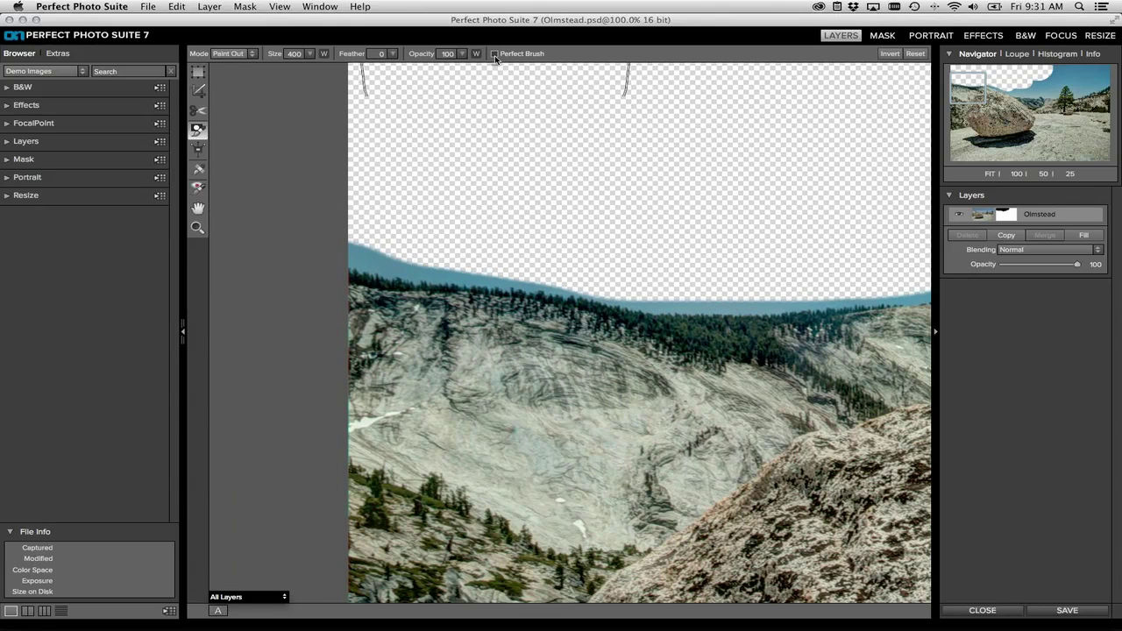
Step: Enable Perfect Brush, set the masking brush size to 250 and paint out the sky along the ridgeline and around the tree
double_click(197, 208)
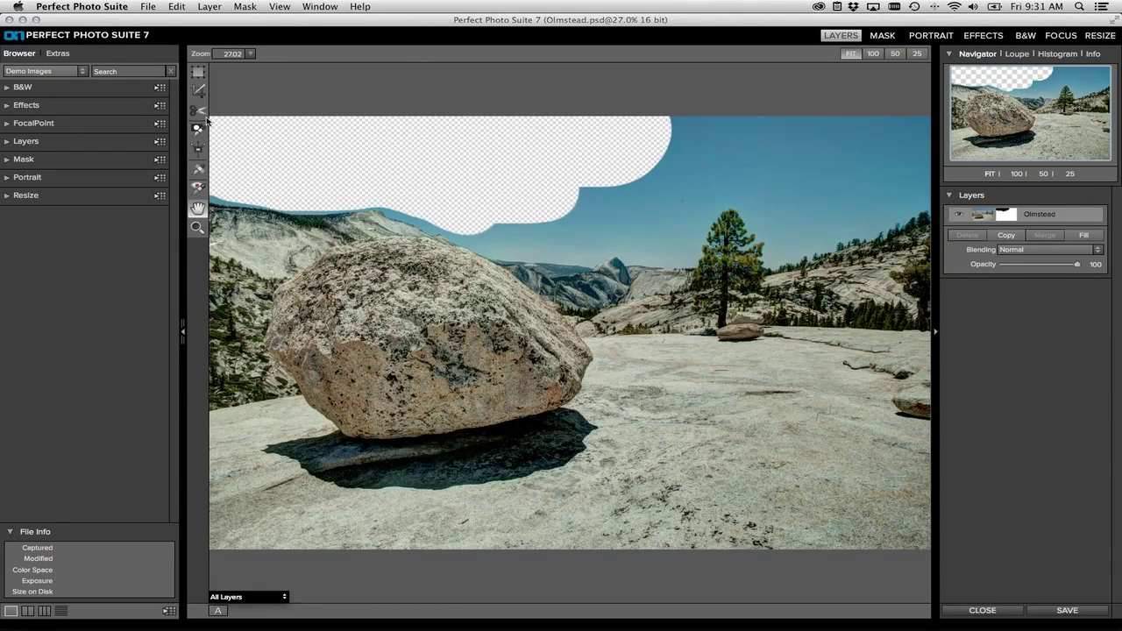
left_click(199, 132)
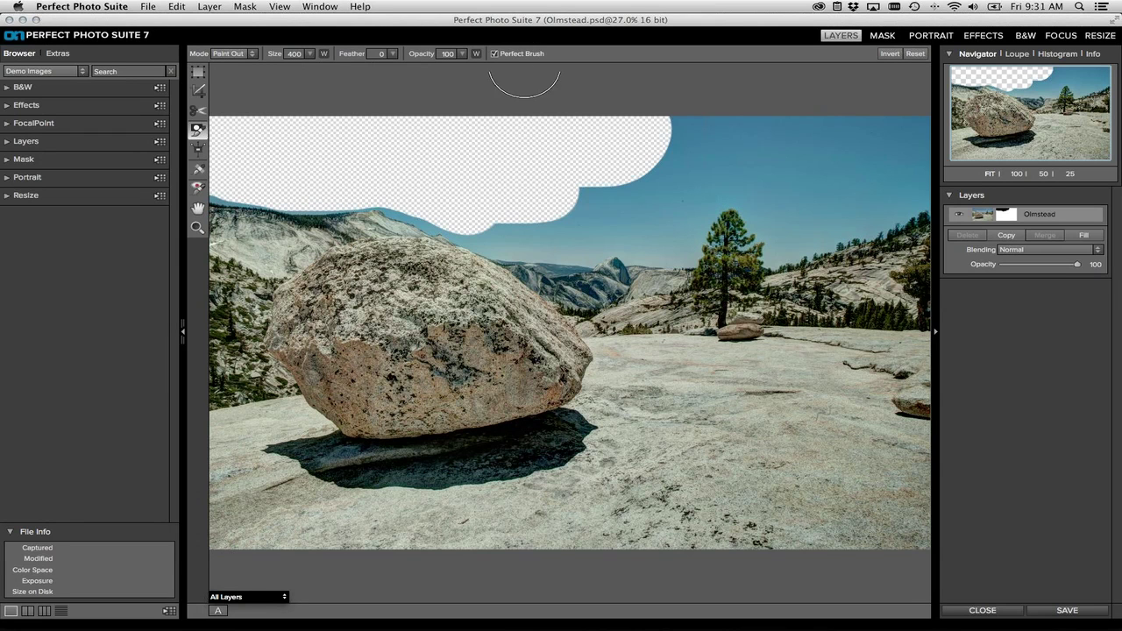
key("bracketleft")
key("bracketright")
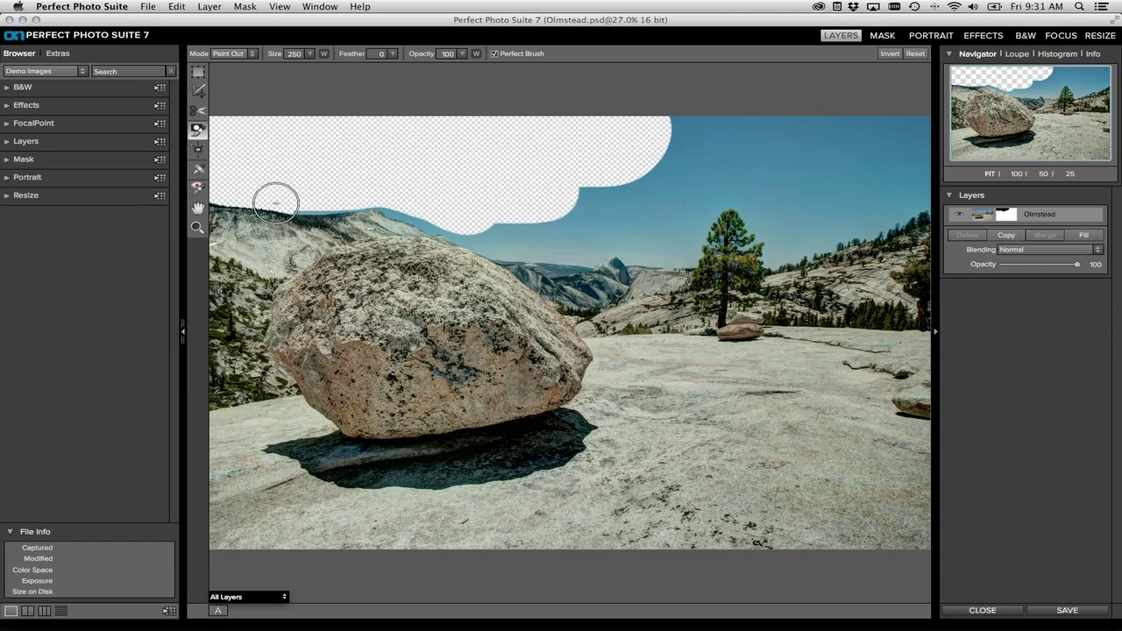
left_click_drag(303, 204, 361, 197)
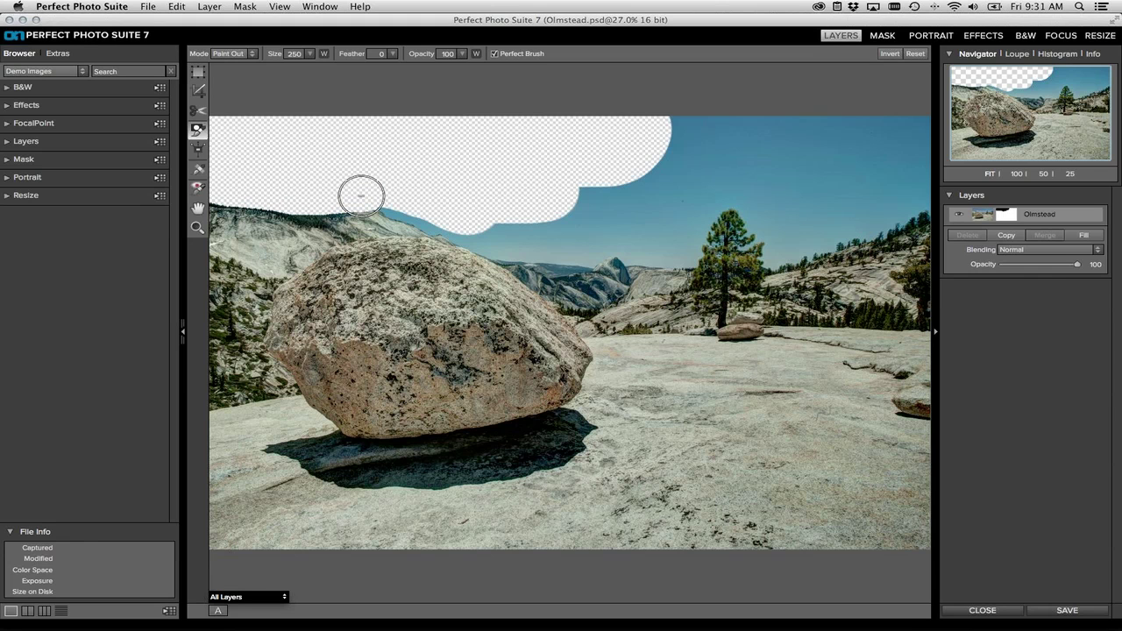
mouse_move(361, 196)
left_mouse_down()
mouse_move(383, 193)
mouse_move(510, 247)
mouse_move(675, 254)
mouse_move(696, 218)
mouse_move(727, 197)
mouse_move(749, 200)
mouse_move(775, 254)
mouse_move(878, 225)
mouse_move(922, 186)
left_mouse_up()
Step: Enlarge the masking brush to 500 and paint out the remaining blue sky above the tree
key("bracketright")
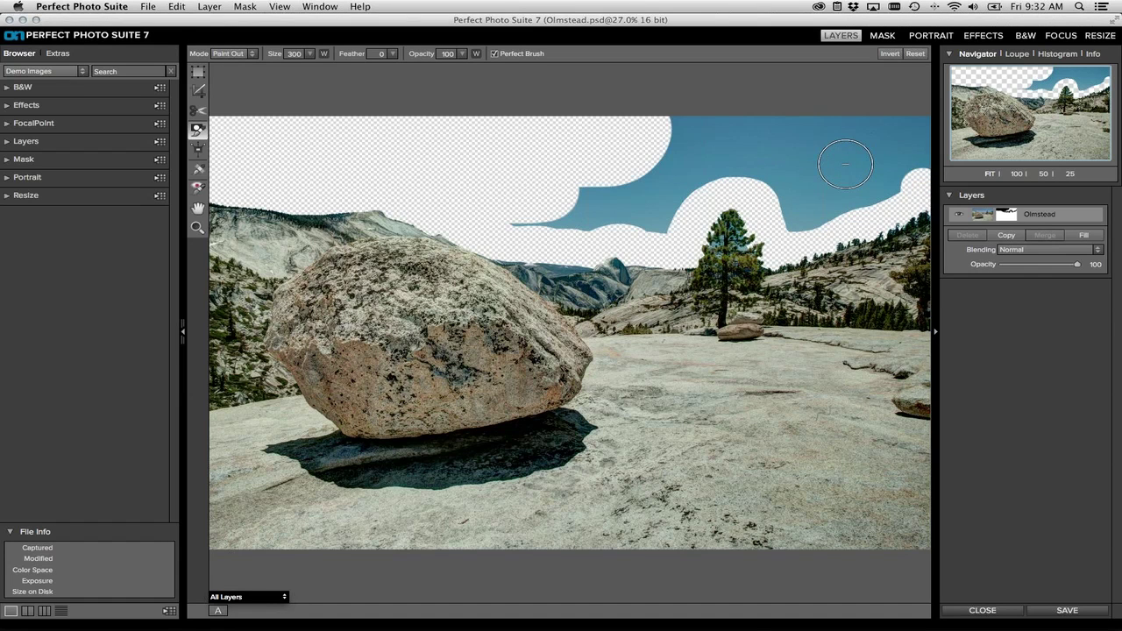
key("bracketright")
key("bracketright")
key("bracketright")
key("bracketright")
mouse_move(877, 144)
left_mouse_down()
mouse_move(901, 138)
mouse_move(895, 154)
mouse_move(796, 196)
mouse_move(846, 131)
mouse_move(729, 136)
mouse_move(516, 183)
mouse_move(630, 205)
mouse_move(693, 150)
mouse_move(780, 159)
left_mouse_up()
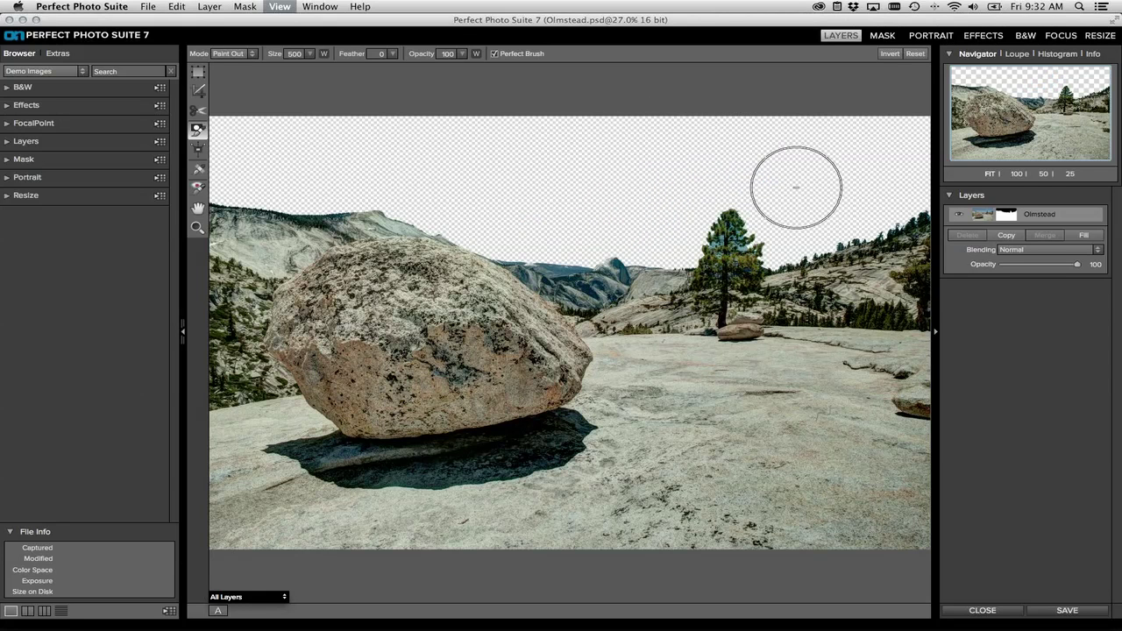
Step: Reduce the masking brush to 350 and paint out the blue sky showing between the pine tree's branches at 66.7% zoom
key("super+equal")
key("super+equal")
key("super+equal")
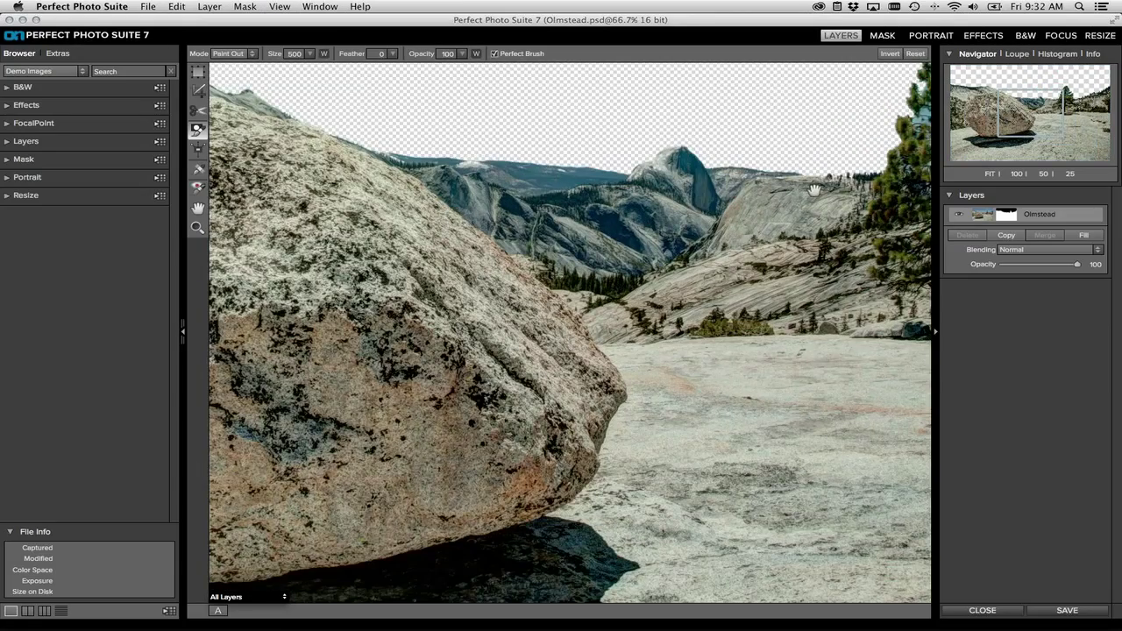
left_click_drag(811, 189, 418, 278)
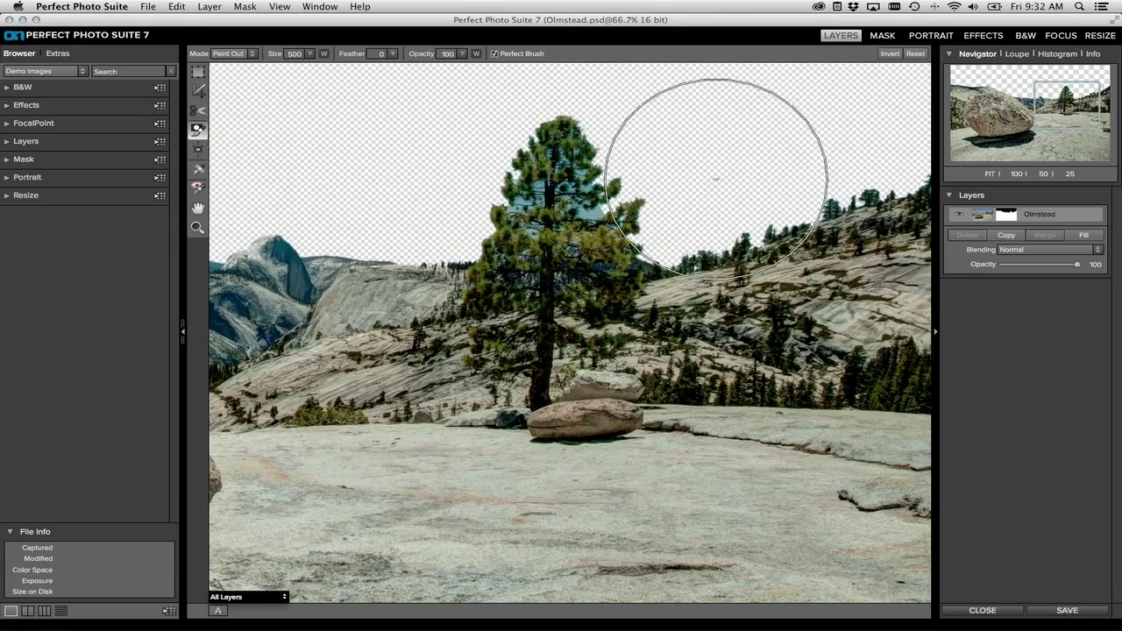
key("bracketleft")
key("bracketleft")
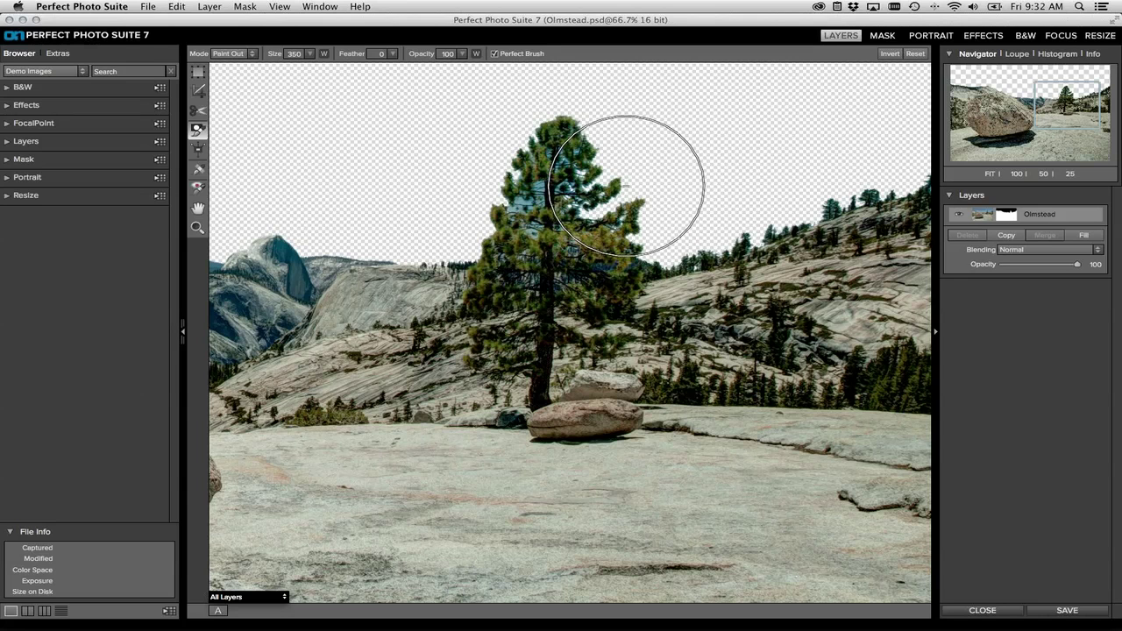
left_click_drag(639, 188, 571, 193)
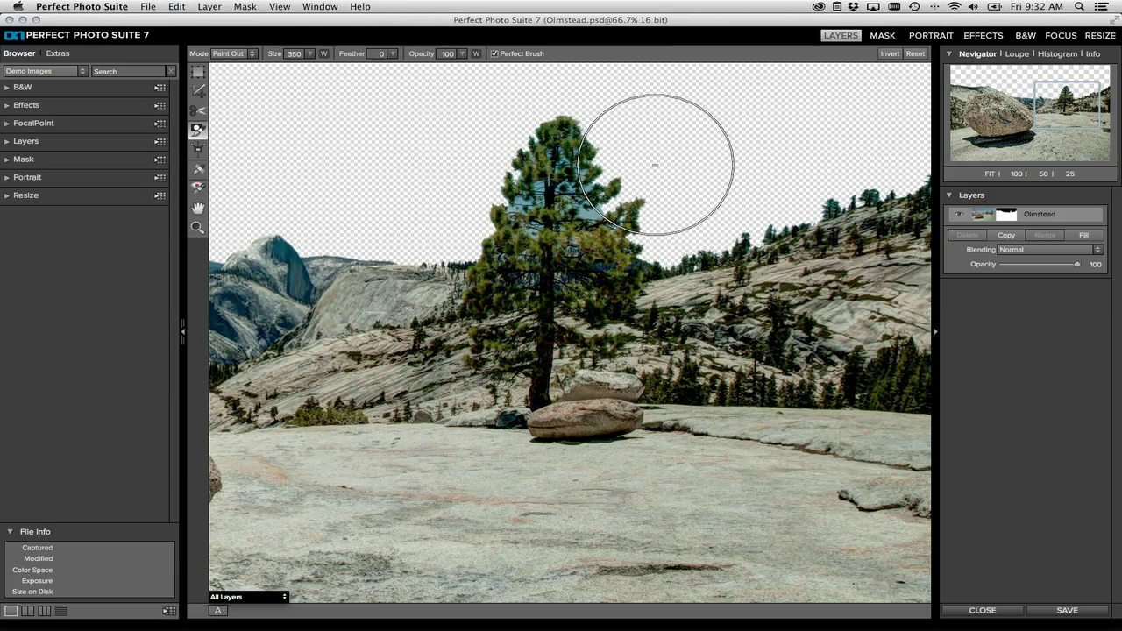
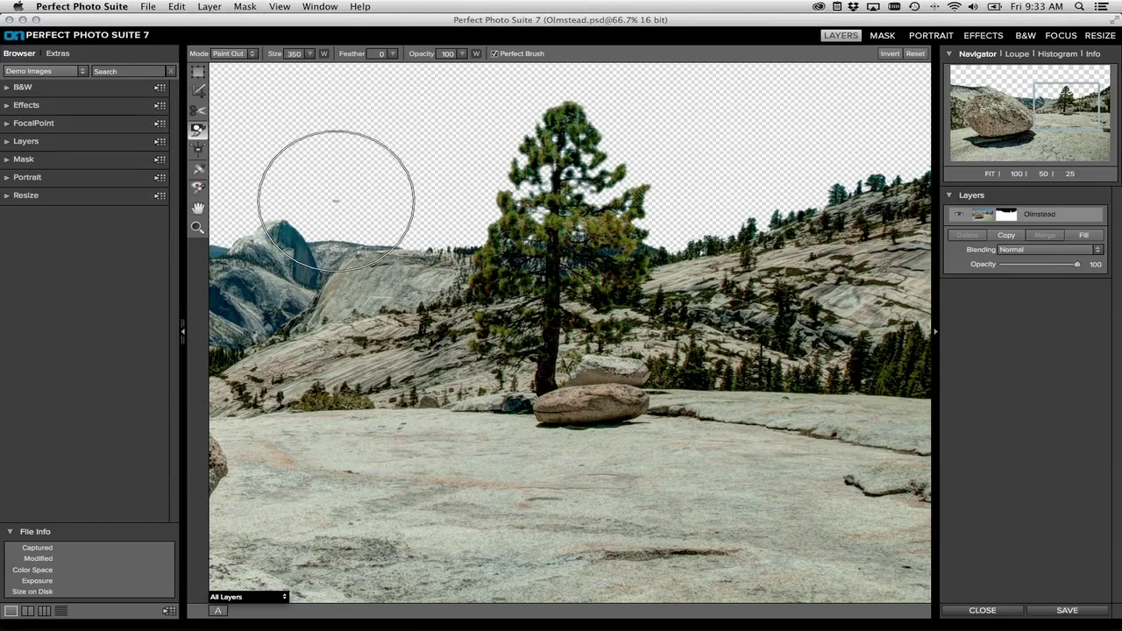
Step: Duplicate the masked Olmstead layer and invert the mask on the original layer beneath the copy
left_click(198, 208)
double_click(197, 210)
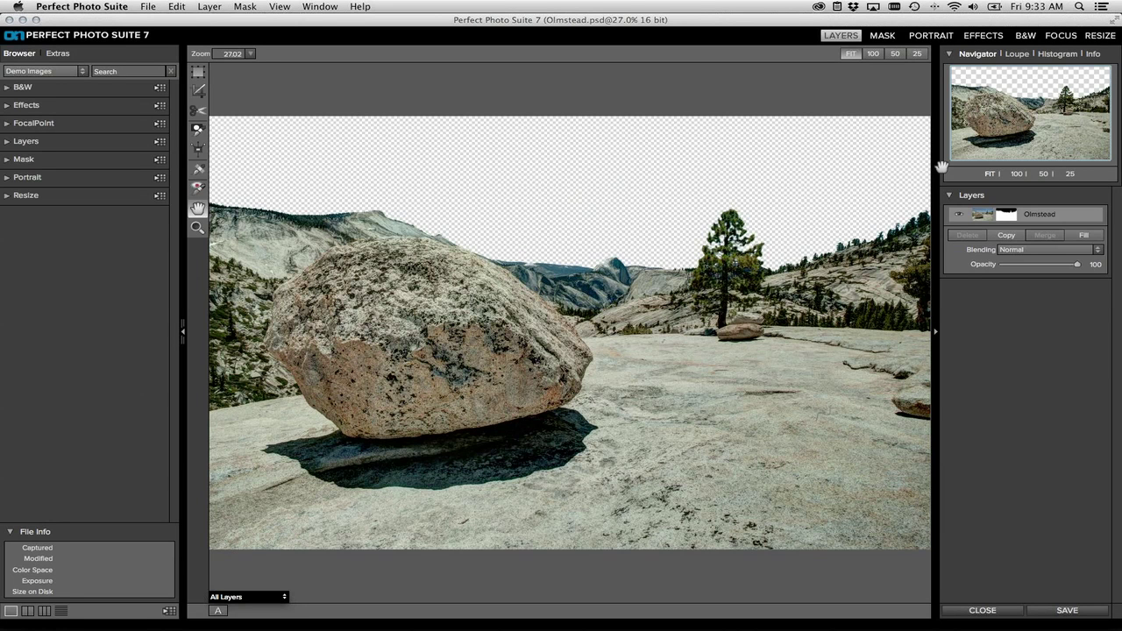
left_click(1003, 236)
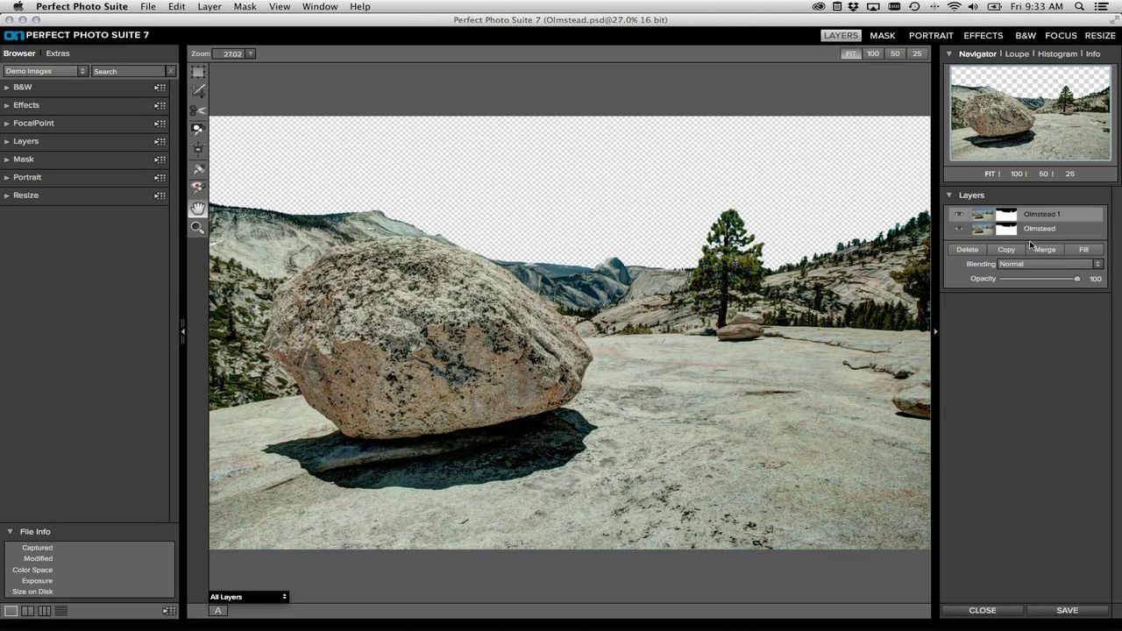
left_click(980, 226)
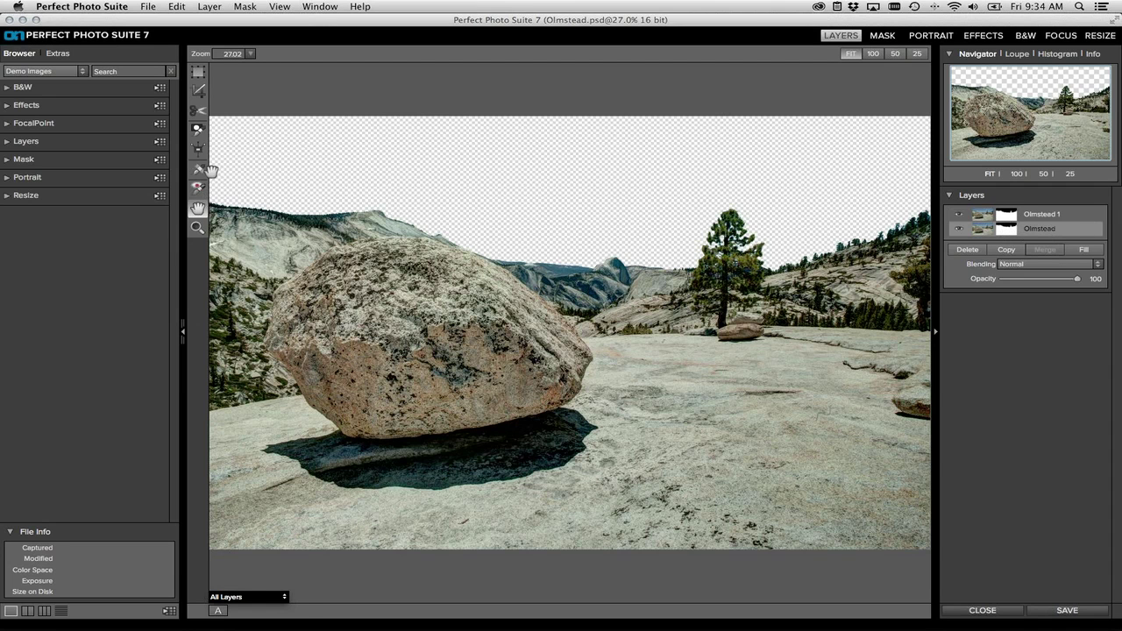
left_click(198, 130)
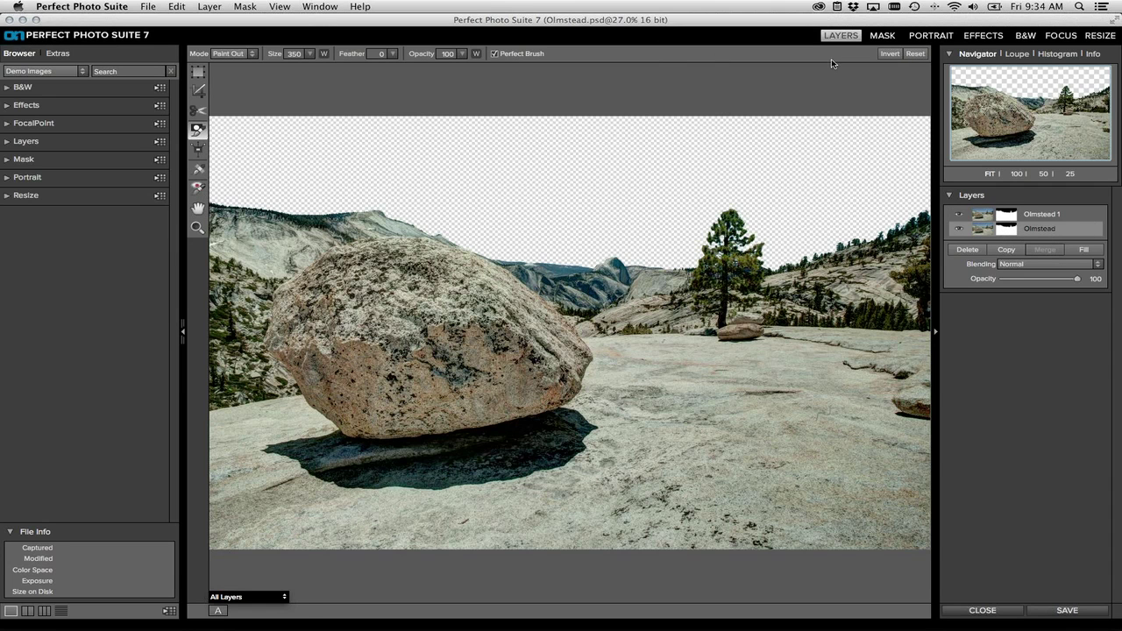
left_click(889, 53)
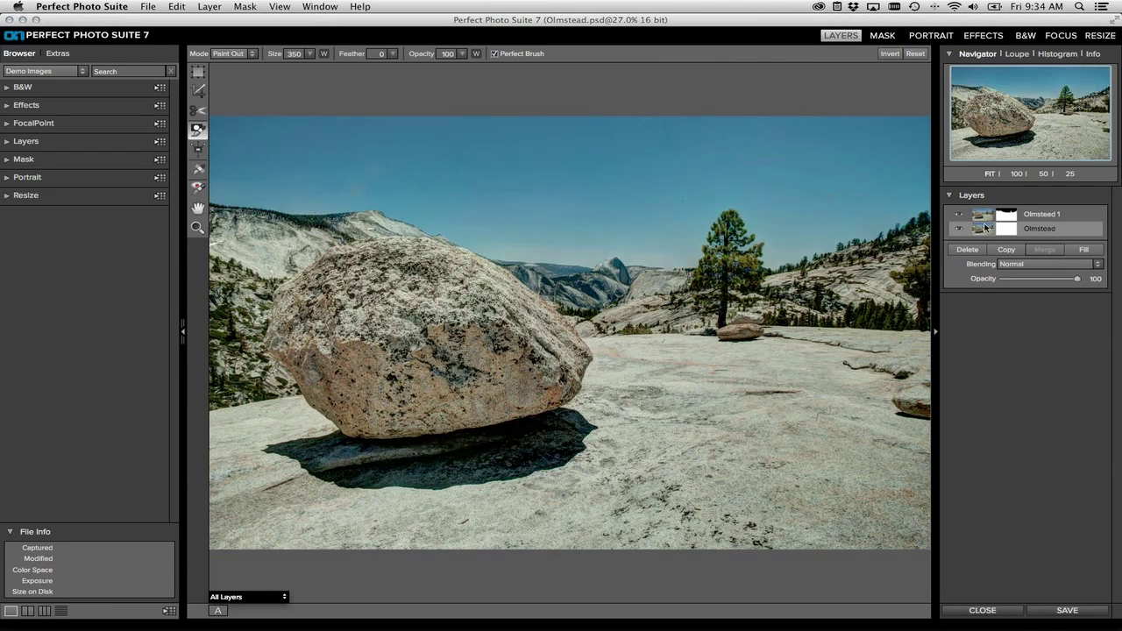
Step: Apply a black-and-white effect to the Olmstead 1 layer in the Effects module and return to Layers
left_click(1043, 215)
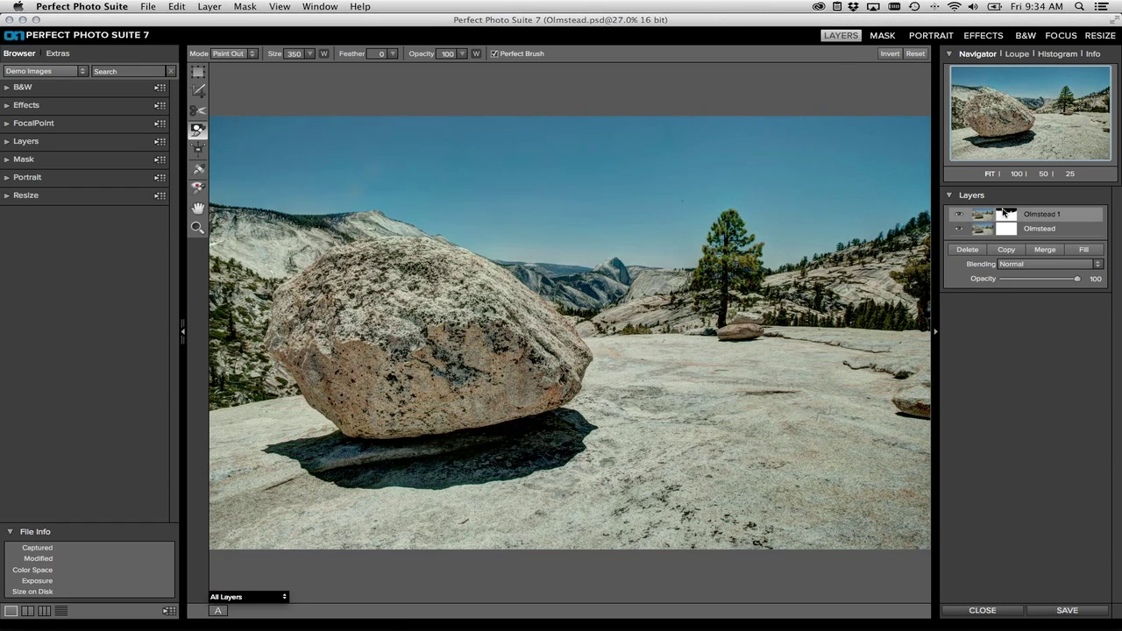
left_click(993, 38)
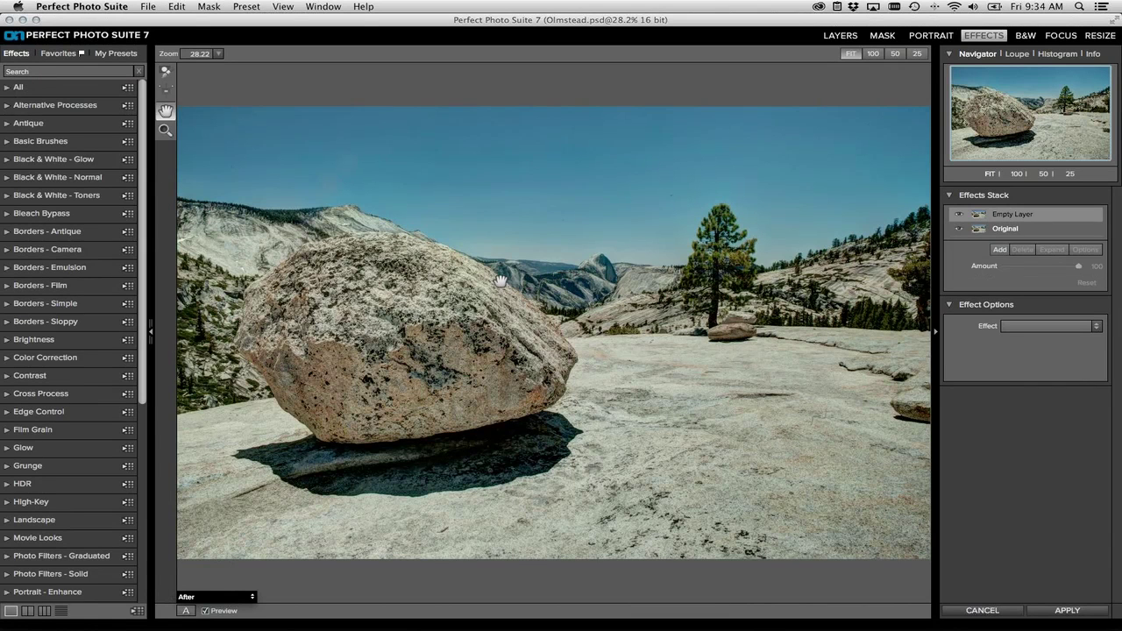
left_click(1080, 328)
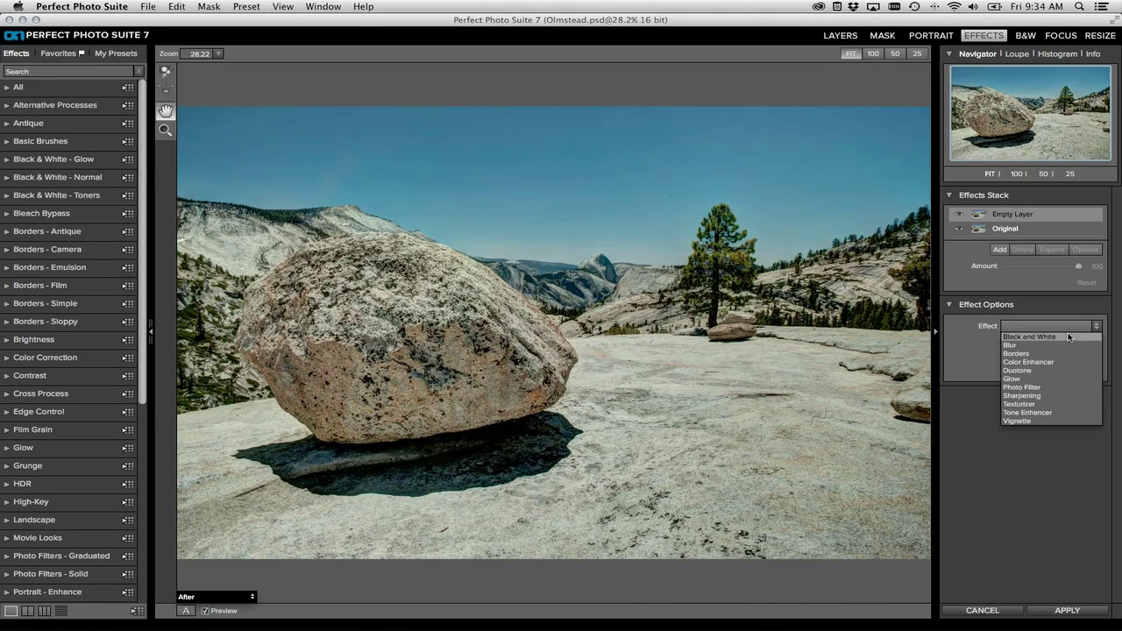
left_click(1064, 326)
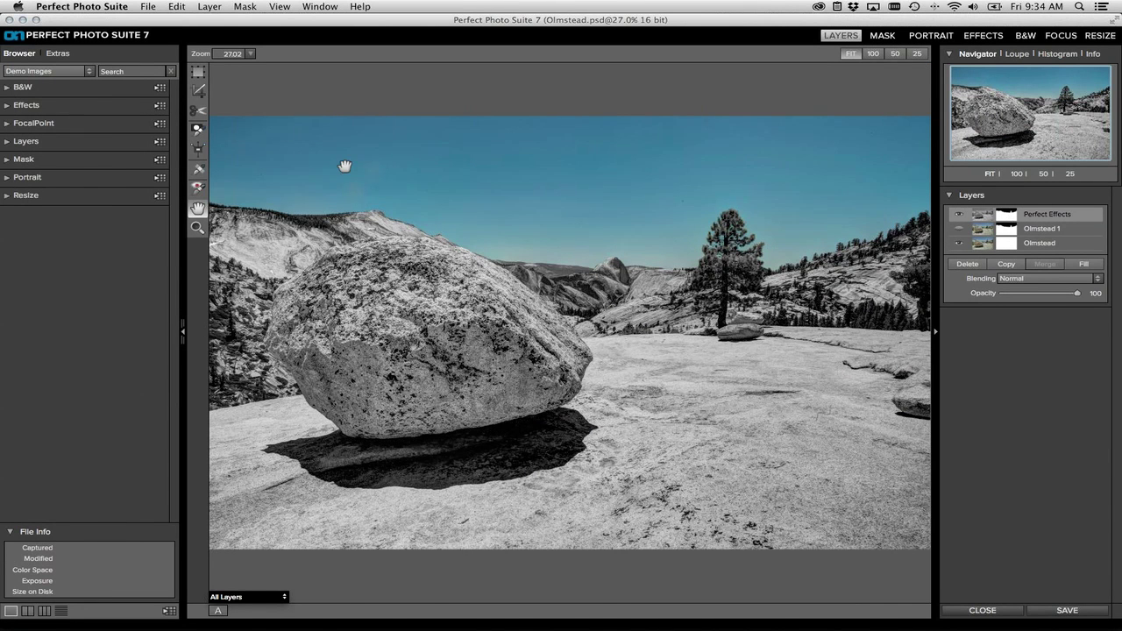
Step: Set the masking brush mode to Paint In and brush along the skyline between the boulder and the tree
left_click(198, 131)
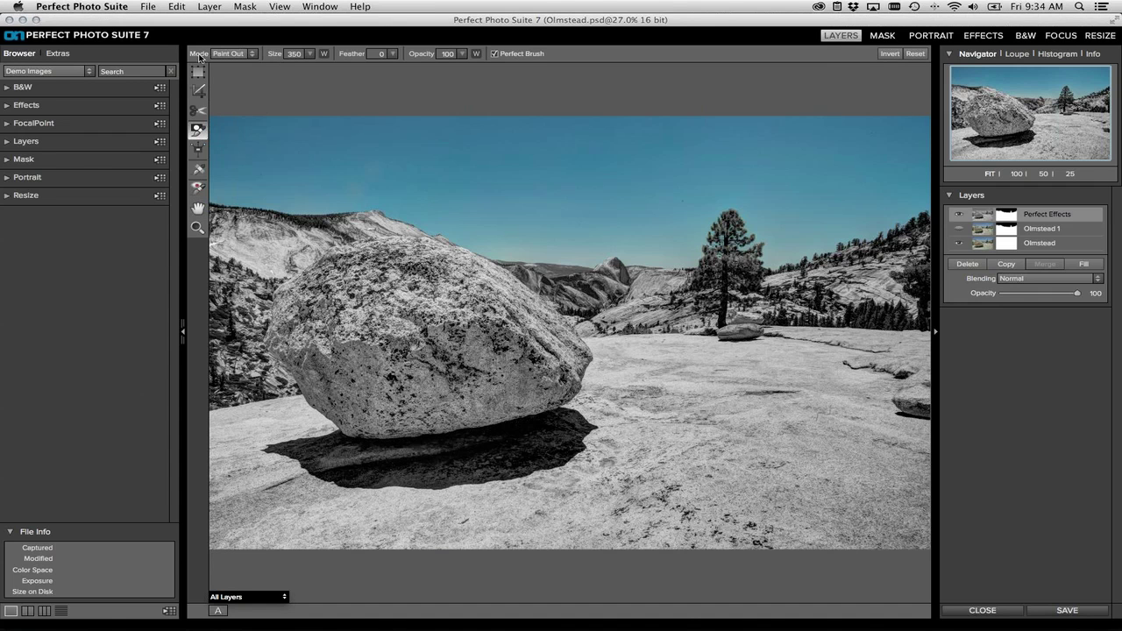
left_click(230, 55)
left_click(231, 63)
left_click(230, 54)
left_click(224, 71)
mouse_move(526, 205)
left_mouse_down()
mouse_move(650, 182)
mouse_move(717, 217)
mouse_move(830, 205)
mouse_move(856, 182)
mouse_move(845, 169)
mouse_move(552, 169)
mouse_move(523, 224)
mouse_move(533, 242)
mouse_move(631, 243)
left_mouse_up()
Step: Close Olmstead.psd without saving and open Katie Workout.psd from the Mask folder of the demo images
left_click(990, 611)
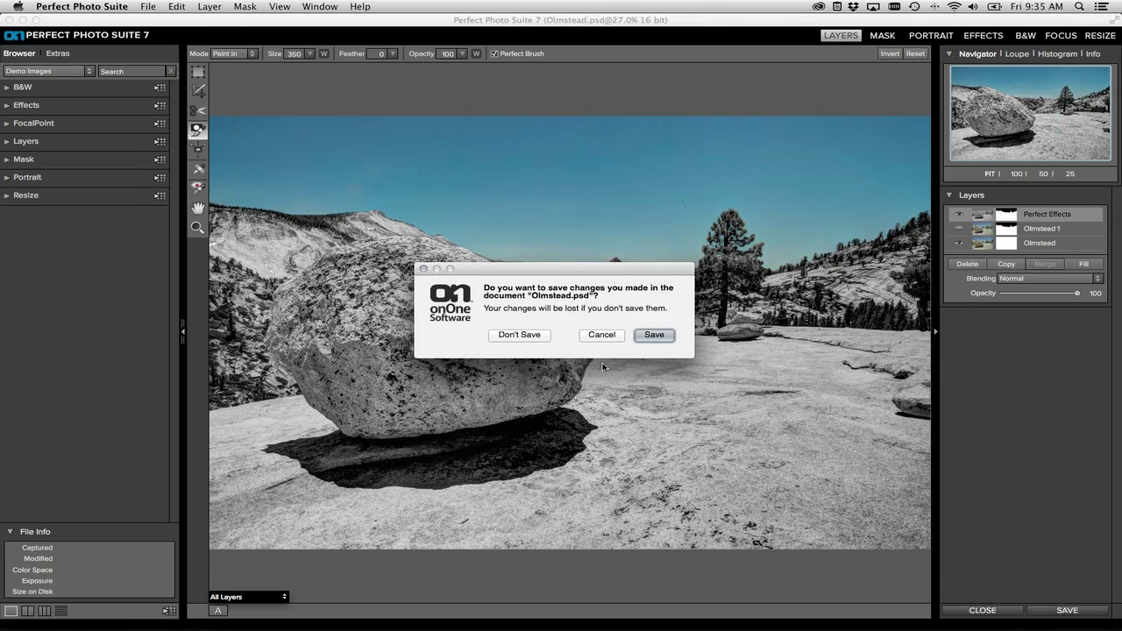
left_click(537, 340)
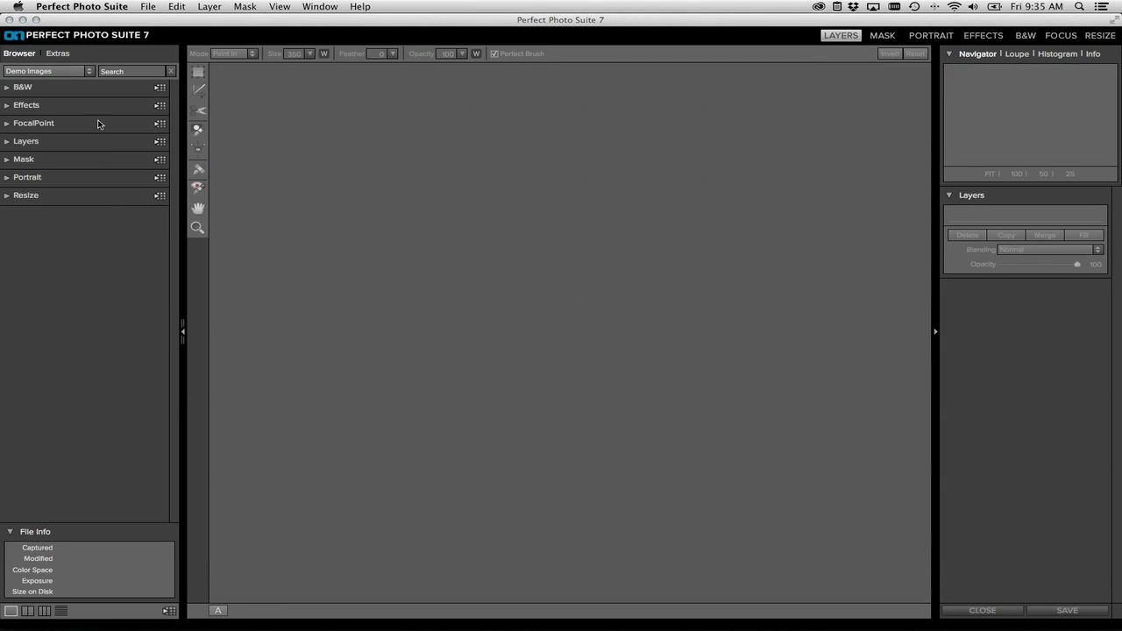
key("super+m")
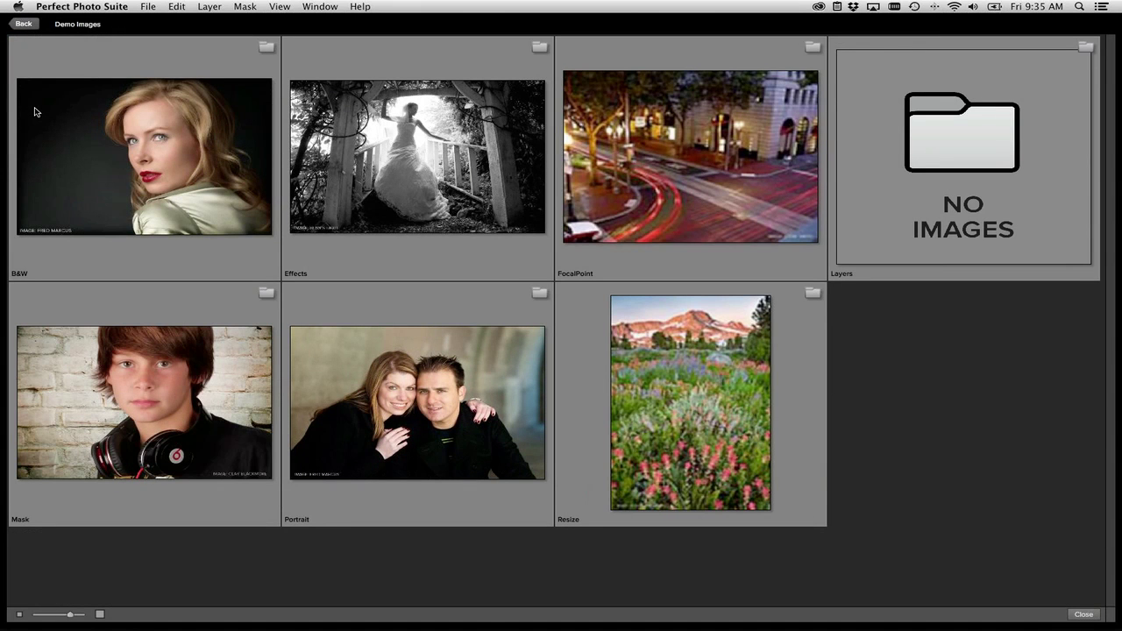
key("Down")
key("Down")
key("Return")
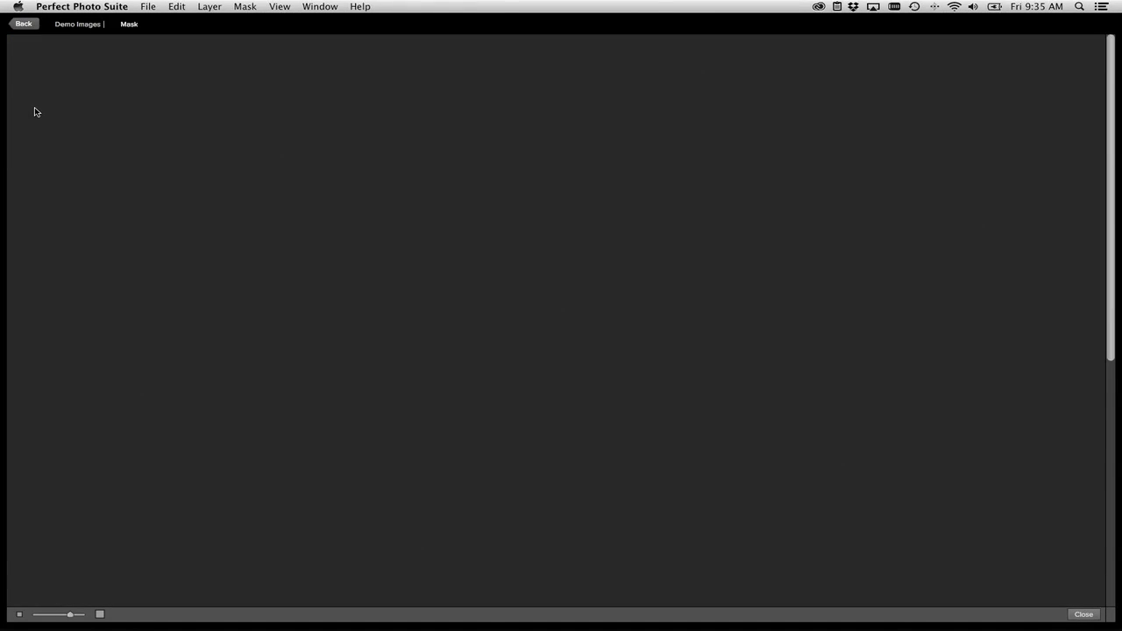
key("Down")
key("Right")
key("Right")
key("Return")
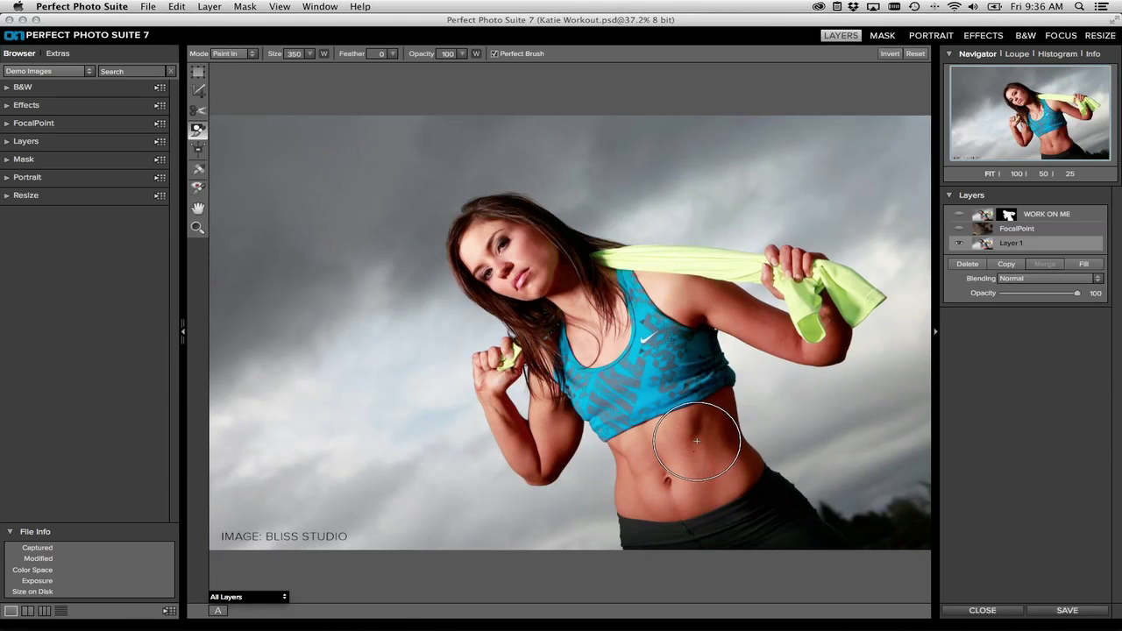
Step: Open the Katie Workout image in the Mask module and show the Segments preview
left_click(881, 38)
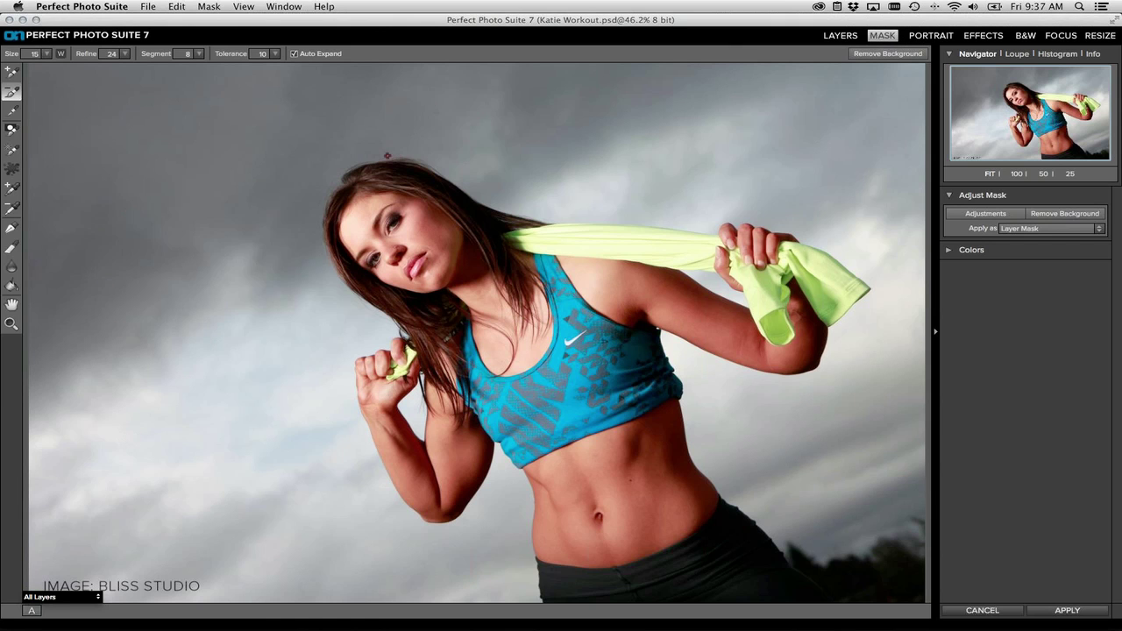
left_click(90, 599)
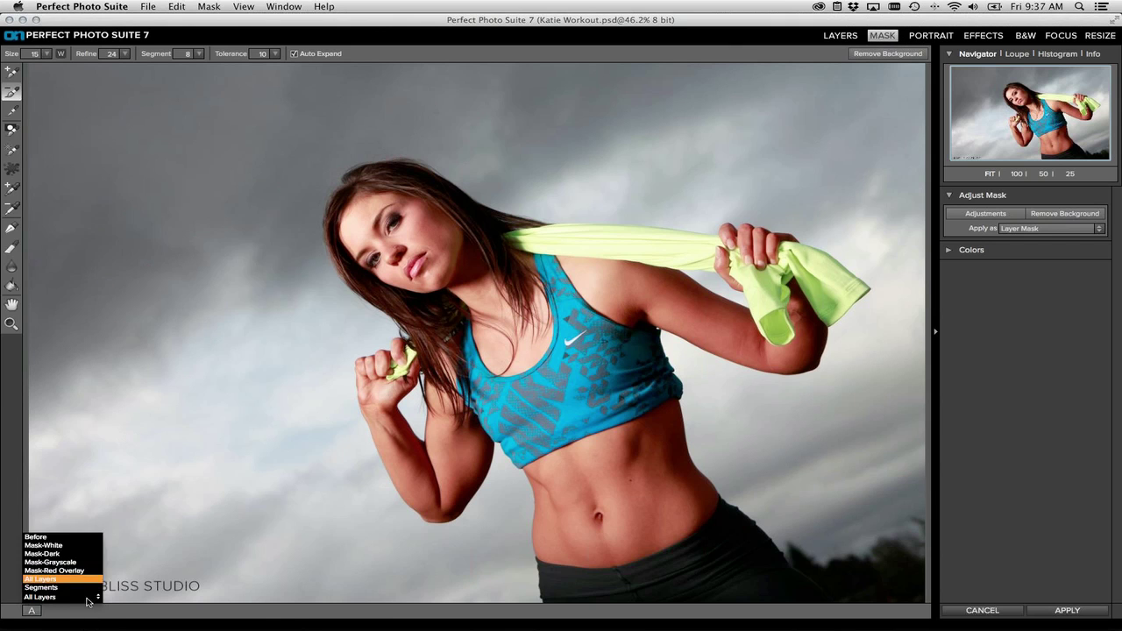
left_click(53, 587)
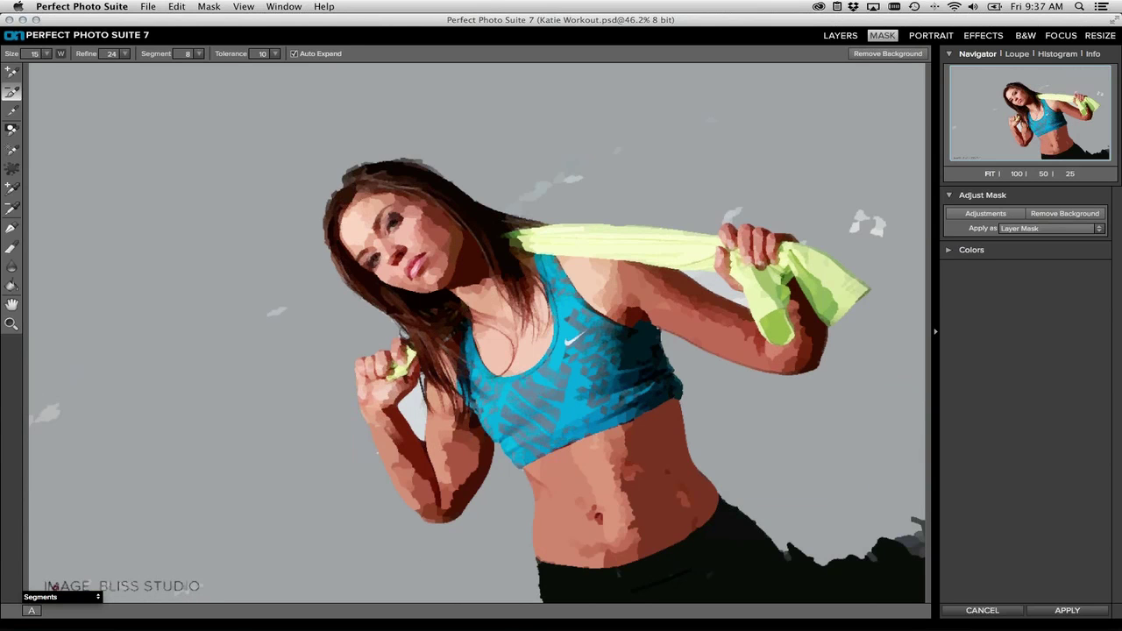
Step: Try Segment values of 1, 31 and 13 for the background-removal brush to compare how the photo is divided into color areas
left_click(8, 92)
left_click_drag(153, 54, 141, 55)
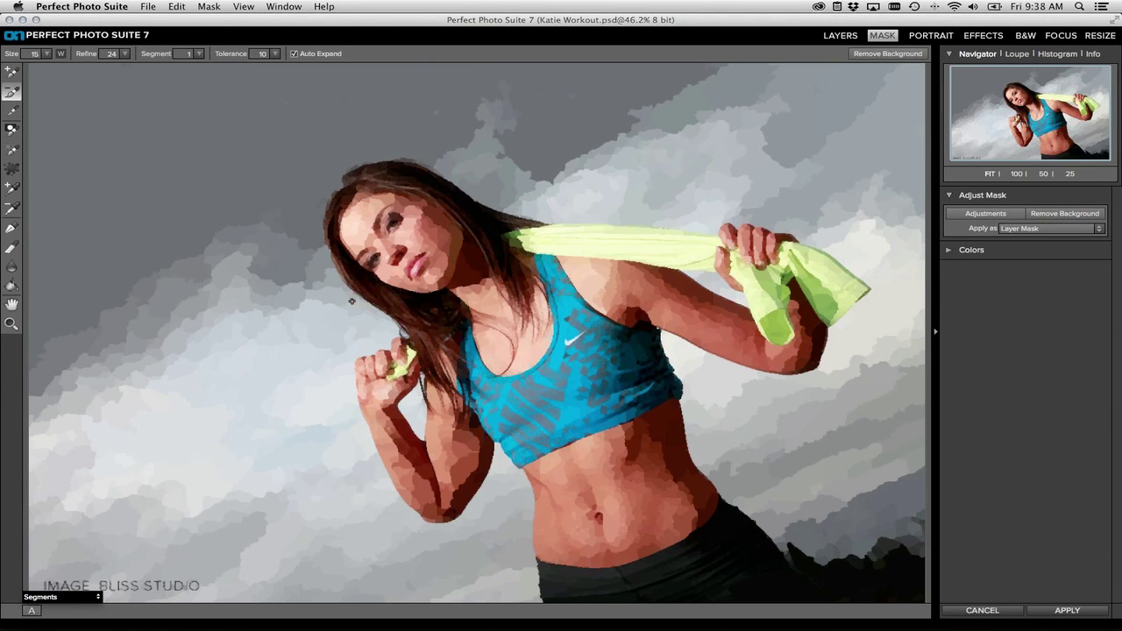
left_click_drag(163, 56, 211, 56)
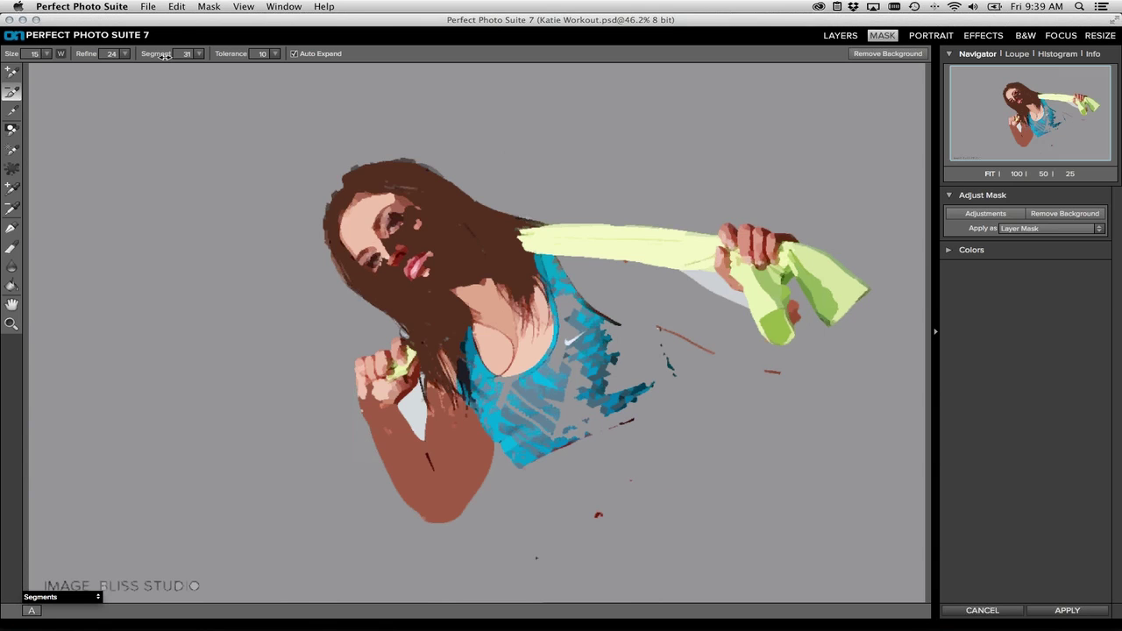
left_click_drag(164, 54, 123, 53)
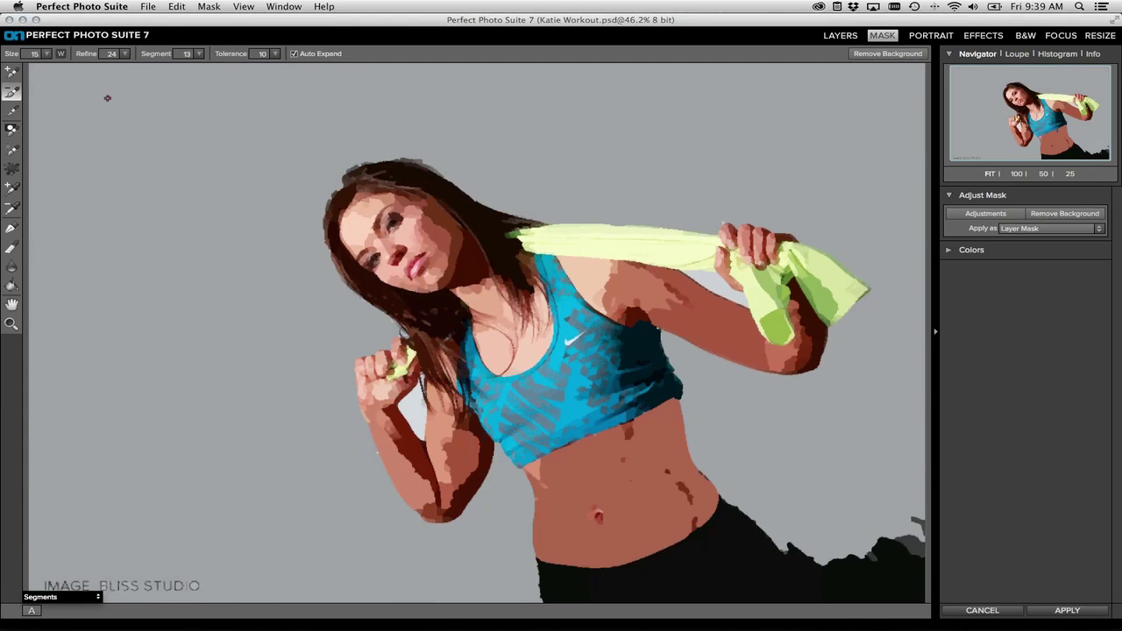
Step: Set the Segment value to 15 and return the preview to All Layers
left_click(158, 55)
left_click_drag(158, 54, 163, 57)
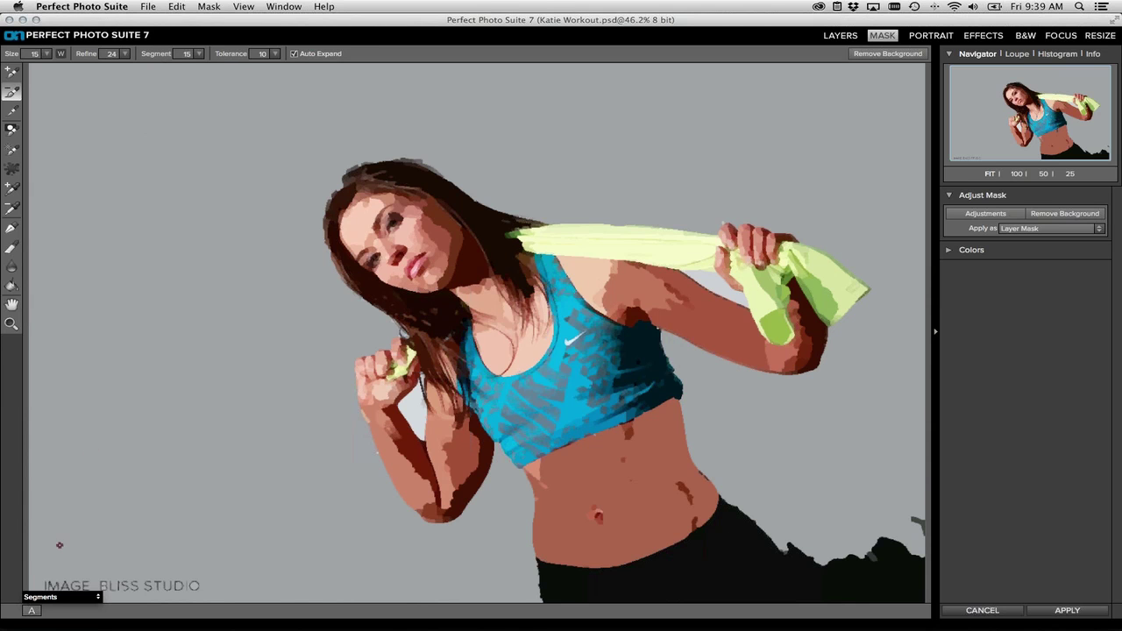
left_click(85, 599)
left_click(61, 579)
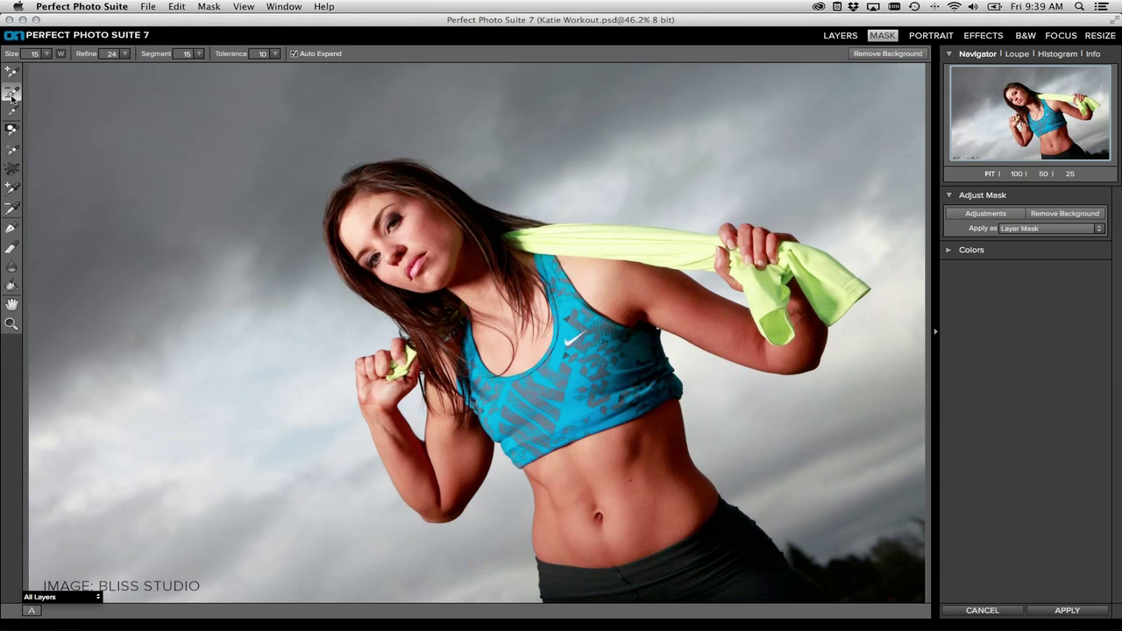
Step: Enlarge the background-removal brush to size 500 and brush away the cloudy sky around the woman
key("bracketright")
key("bracketright")
key("bracketright")
key("bracketright")
key("bracketright")
key("bracketright")
key("bracketright")
key("bracketright")
key("bracketright")
mouse_move(240, 500)
left_mouse_down()
mouse_move(126, 276)
mouse_move(158, 138)
mouse_move(196, 95)
mouse_move(325, 59)
mouse_move(506, 55)
mouse_move(702, 73)
mouse_move(819, 124)
left_mouse_up()
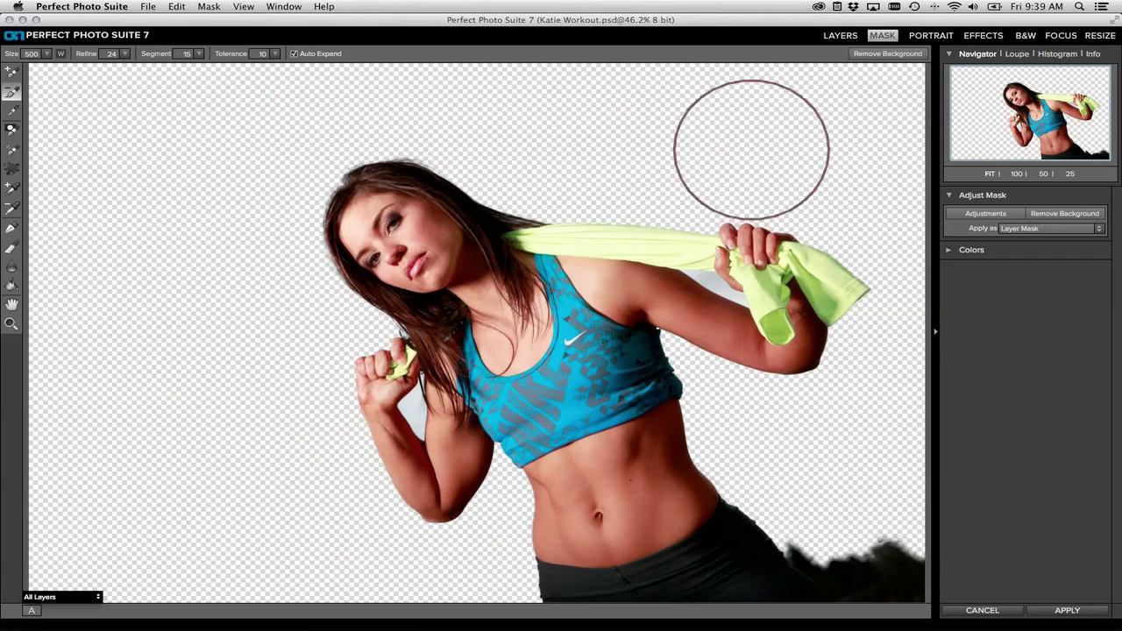
Step: Reduce the brush size to 25 and remove the sky enclosed by her bent arms, hair and towel
key("bracketleft")
key("bracketleft")
key("bracketleft")
key("bracketleft")
key("bracketleft")
key("bracketleft")
key("bracketleft")
key("bracketleft")
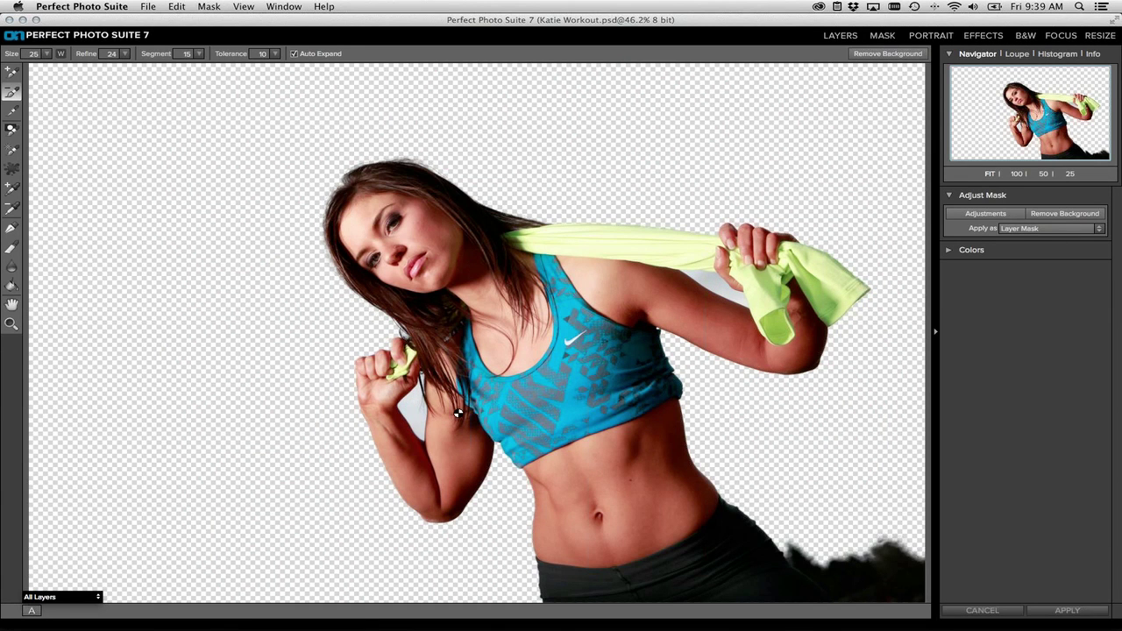
left_click_drag(703, 277, 721, 288)
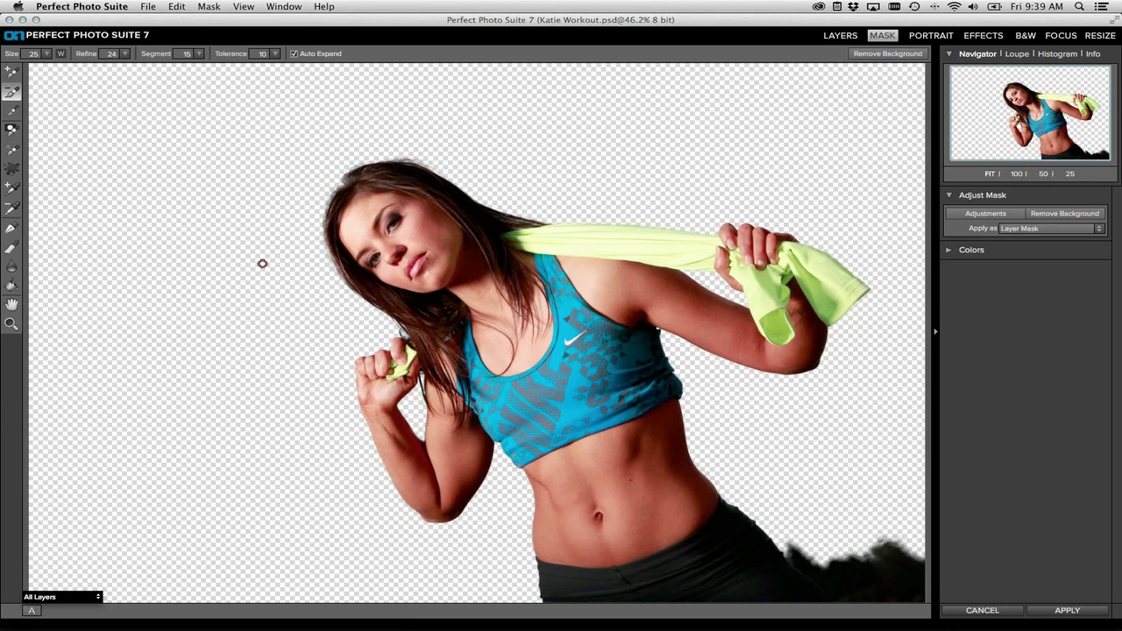
Step: Compare the Before, Mask-Red Overlay, Mask-Dark, Mask-White and Mask-Grayscale previews of the cutout
left_click(84, 600)
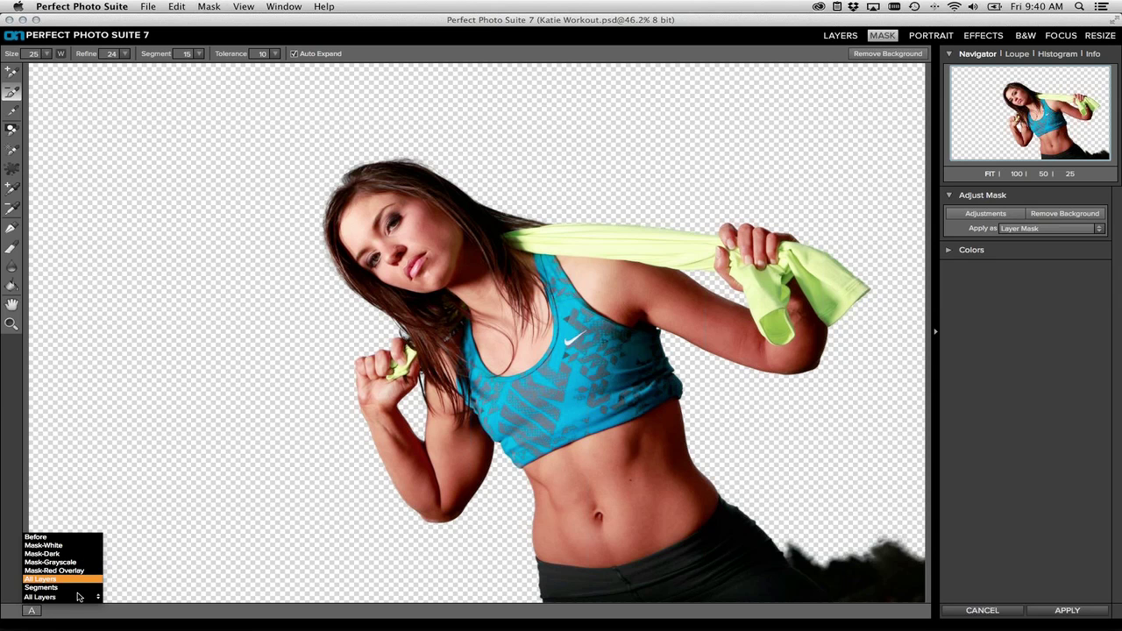
left_click(35, 536)
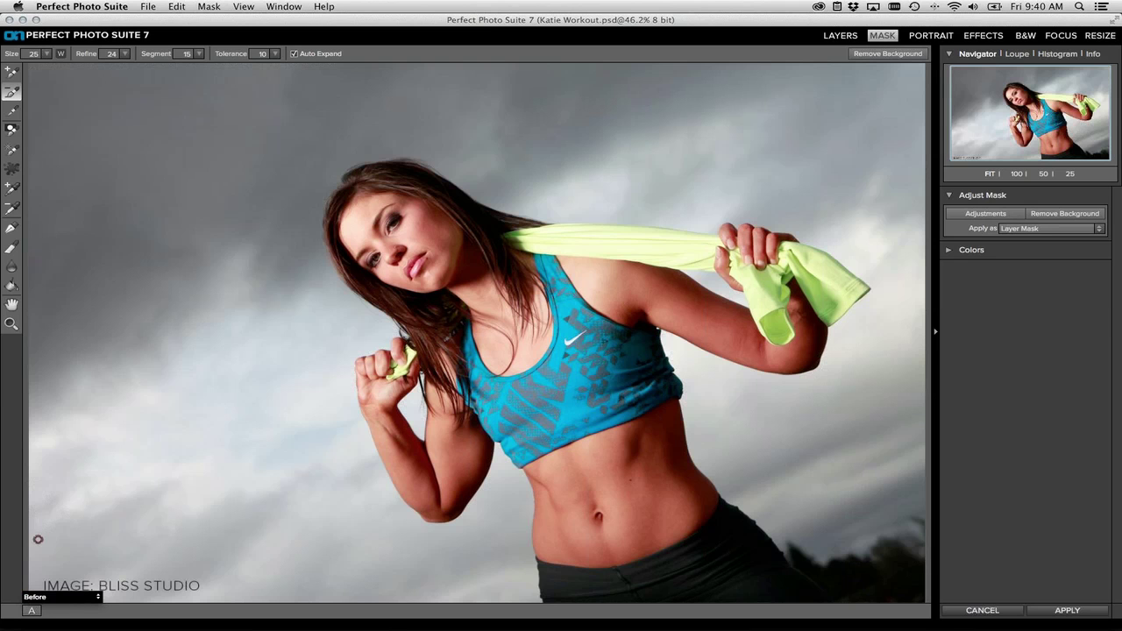
left_click(60, 599)
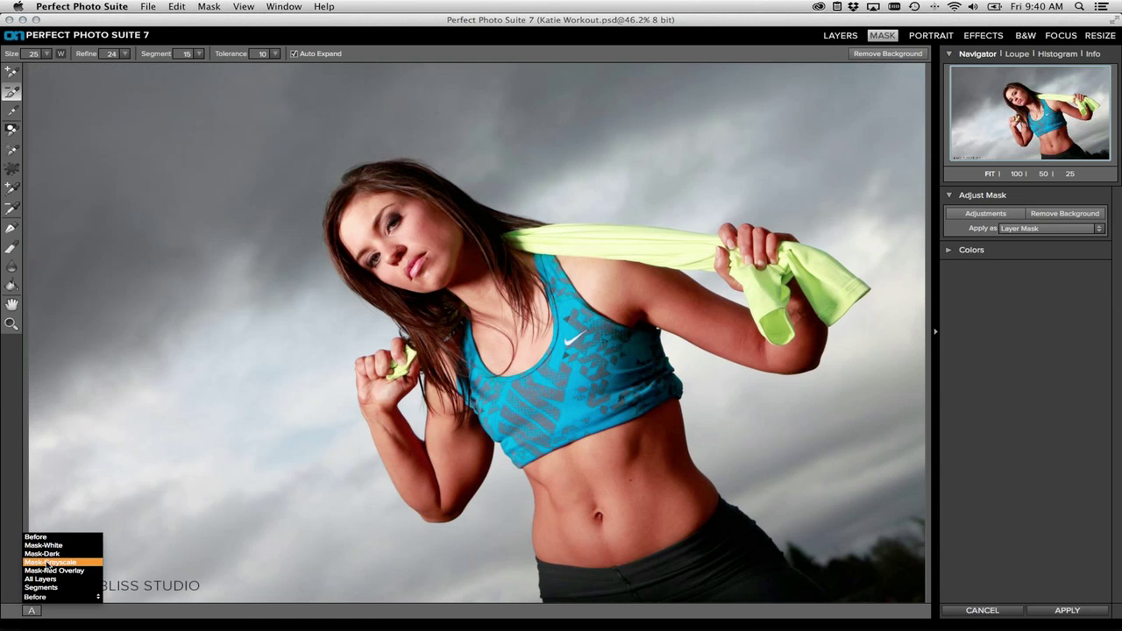
left_click(44, 566)
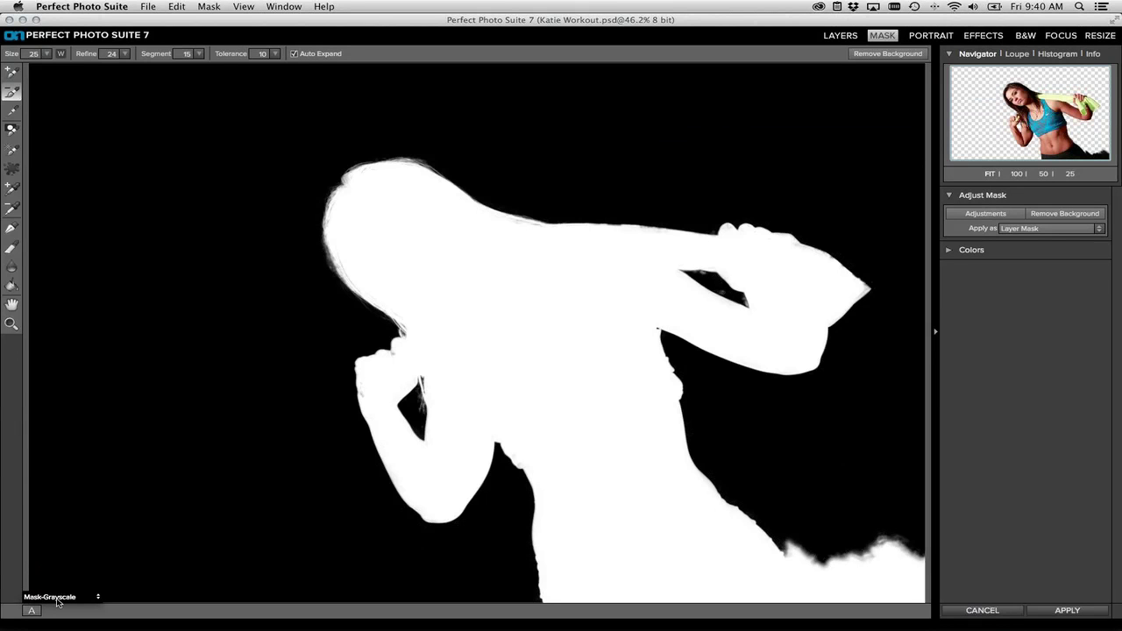
left_click(56, 599)
left_click(52, 571)
left_click(85, 601)
left_click(62, 558)
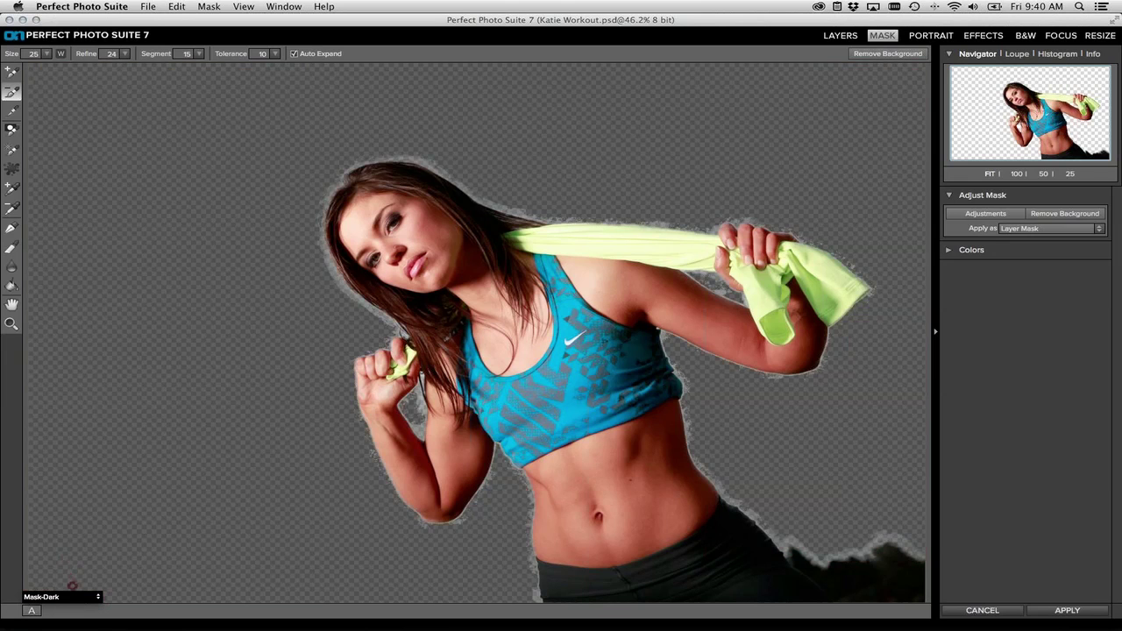
left_click(73, 597)
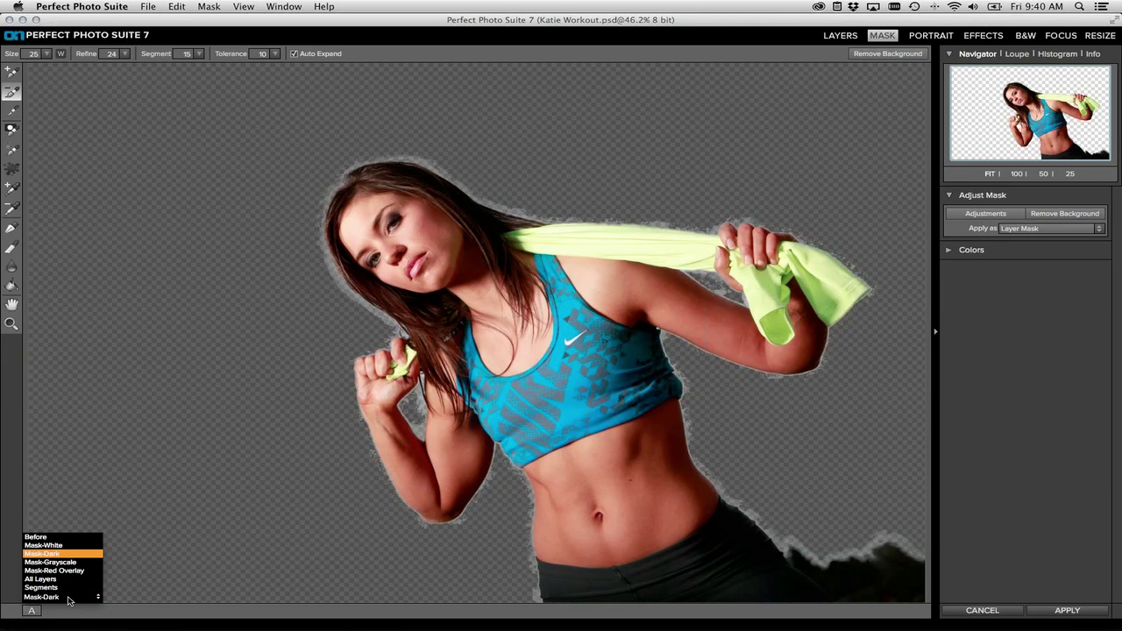
left_click(73, 553)
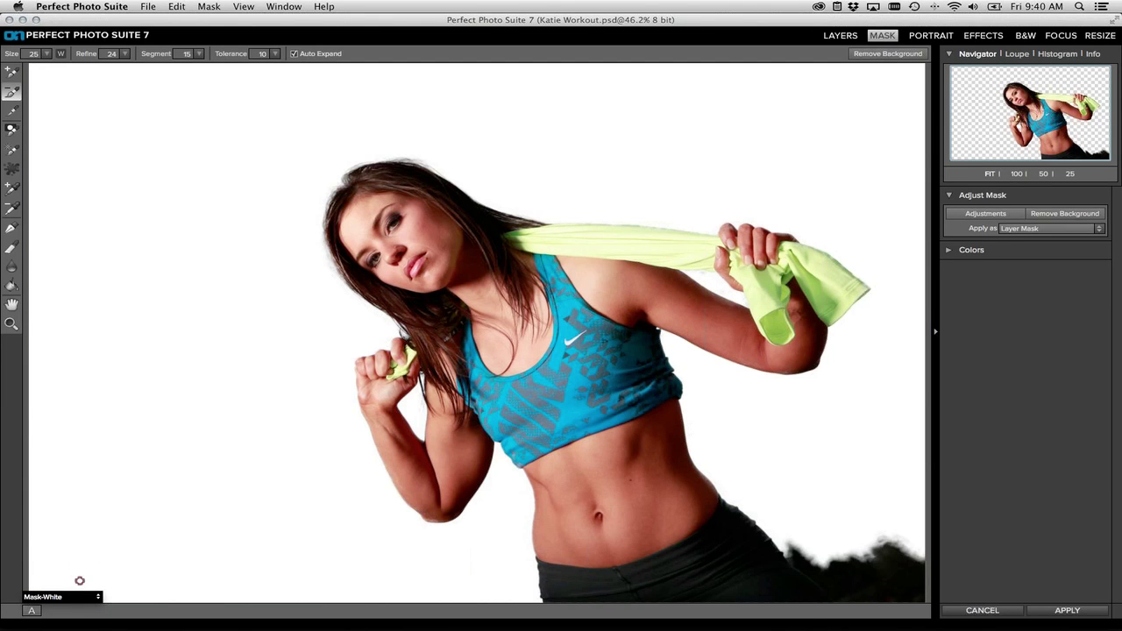
left_click(79, 600)
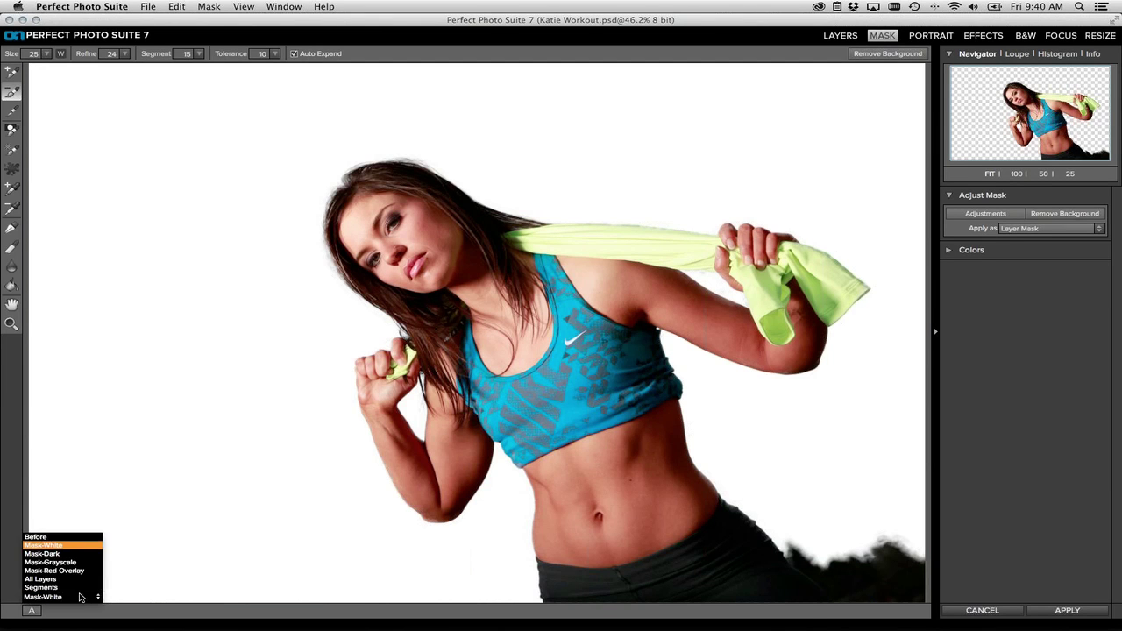
left_click(81, 568)
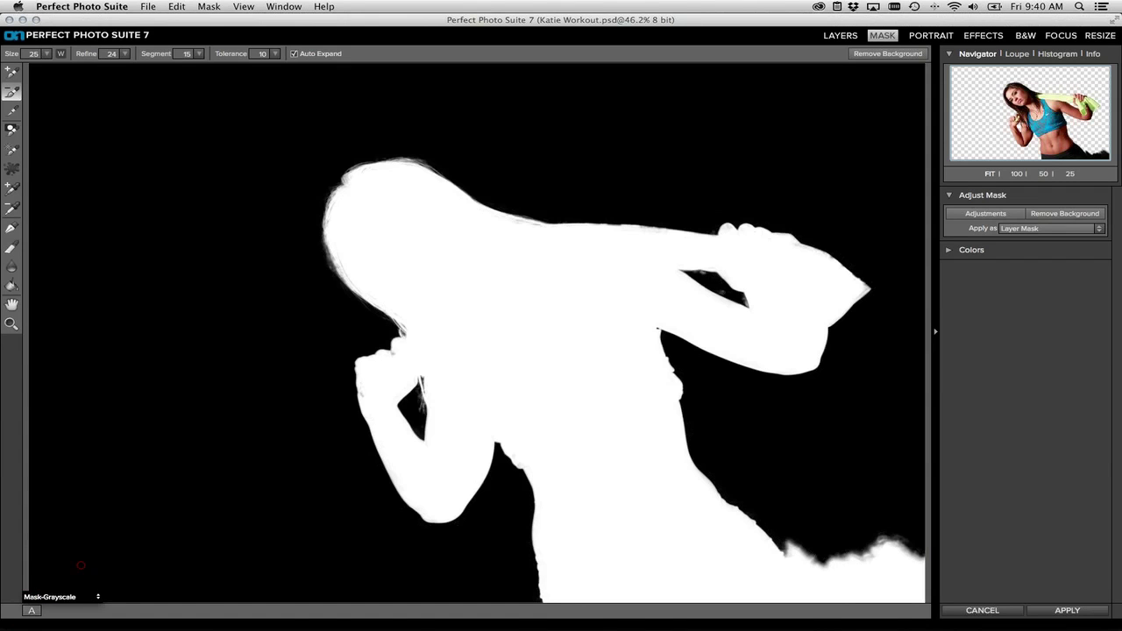
Step: Split the preview into two panes, showing Mask-Grayscale beside All Layers
left_click(29, 611)
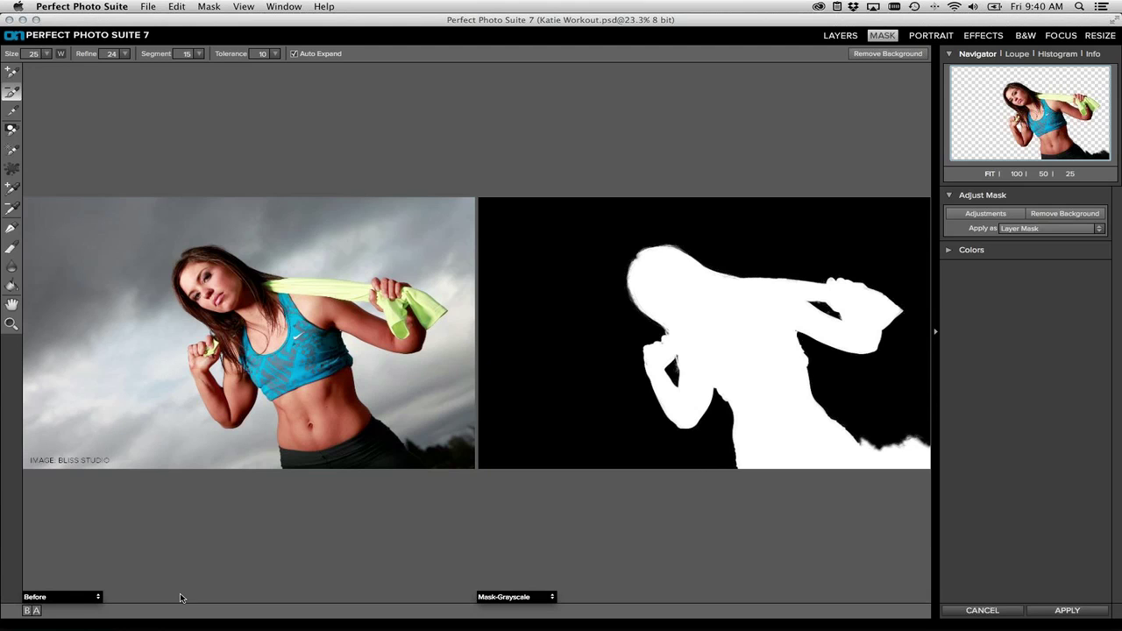
left_click(79, 596)
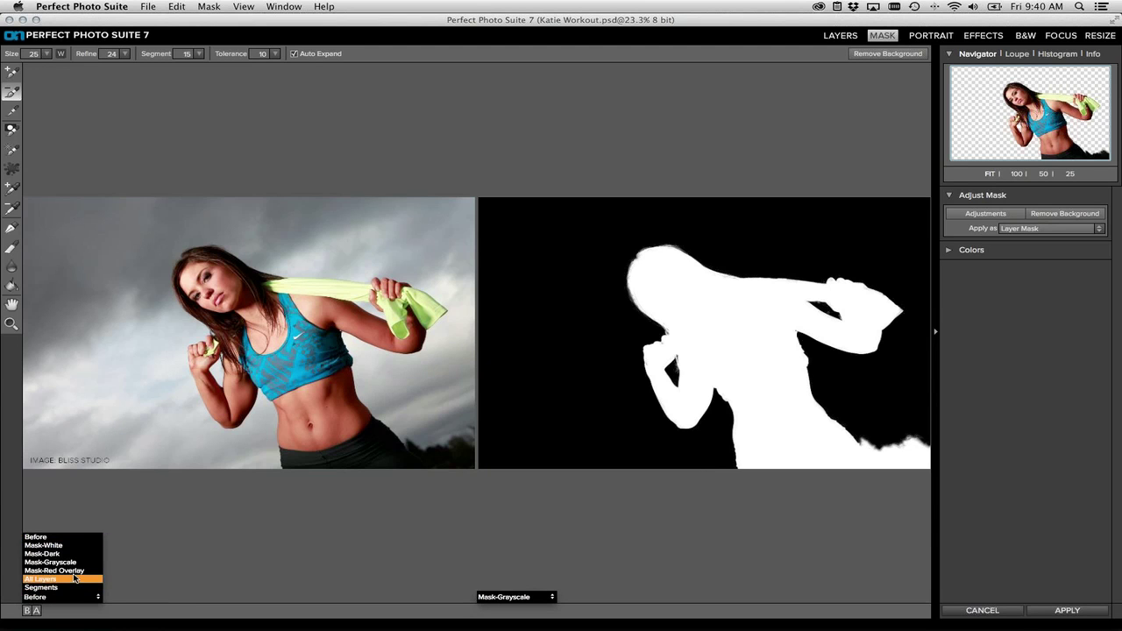
left_click(75, 563)
left_click(506, 597)
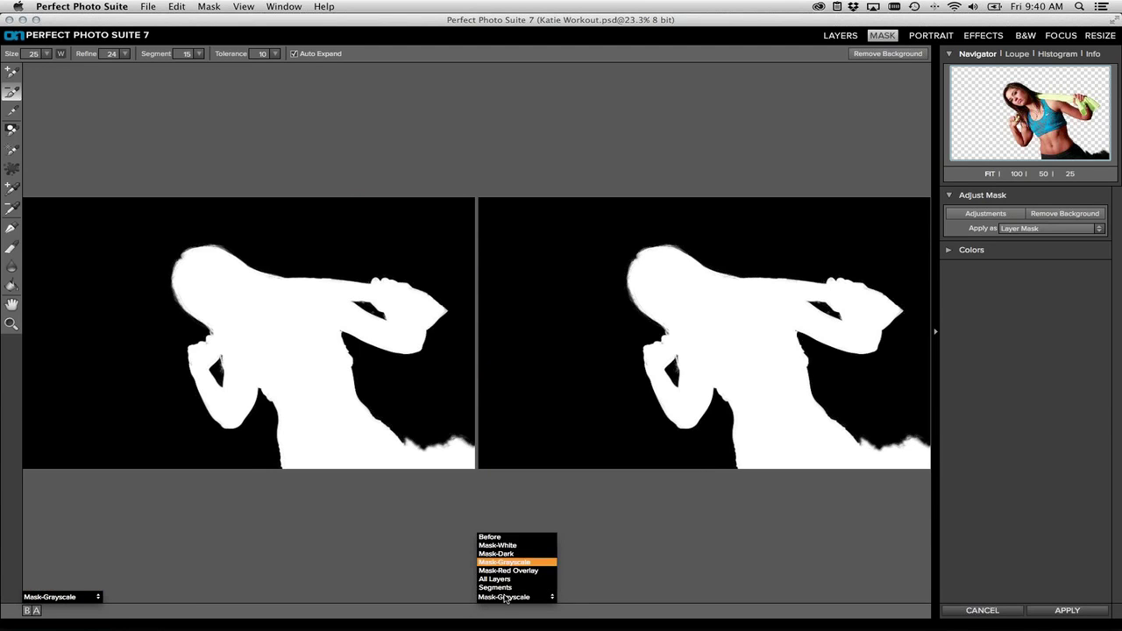
left_click(508, 580)
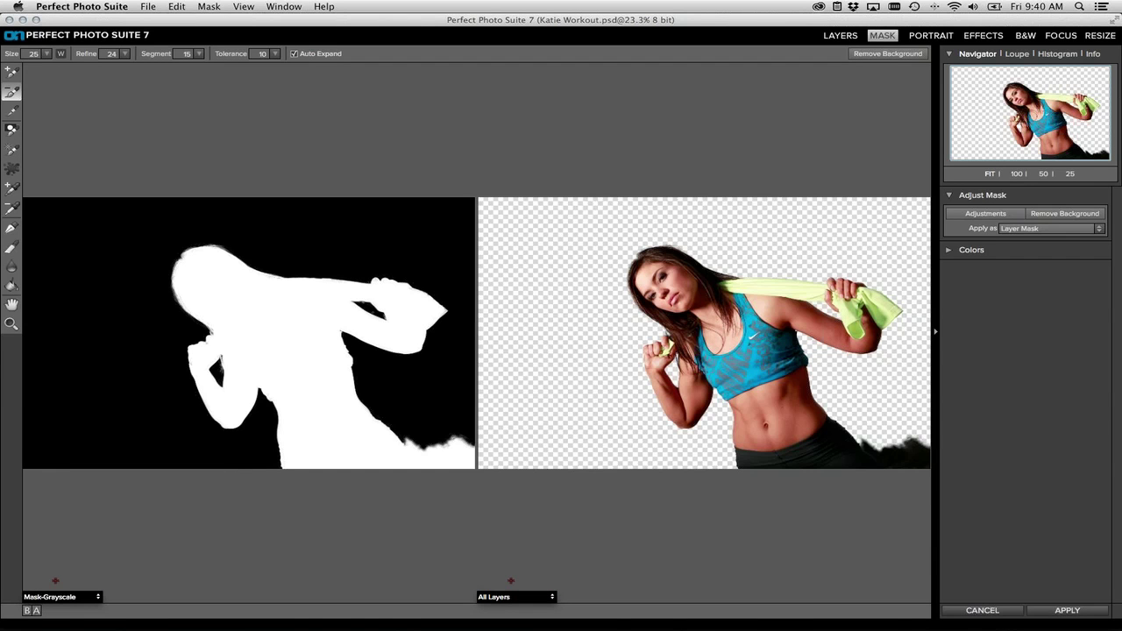
Step: Use the masking brush in Paint Out mode at size 70 to clean the gap between the towel and arm at 66.7% zoom
key("super+0")
key("super+equal")
key("super+equal")
key("super+equal")
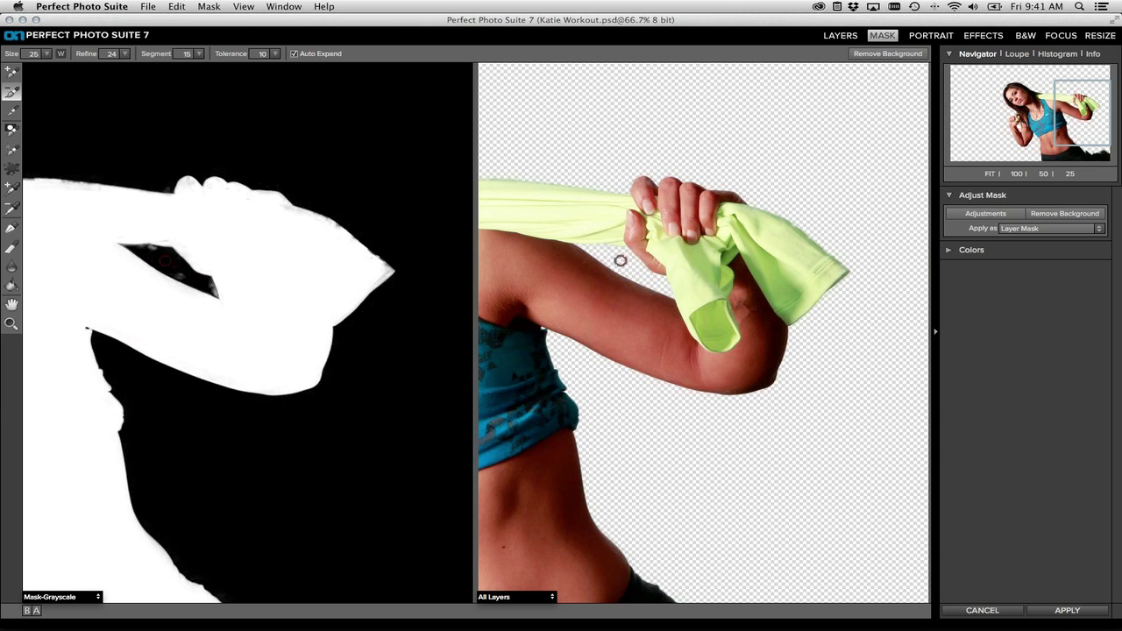
left_click_drag(278, 277, 281, 278)
scroll(282, 279, "left", 5)
scroll(281, 279, "up", 1)
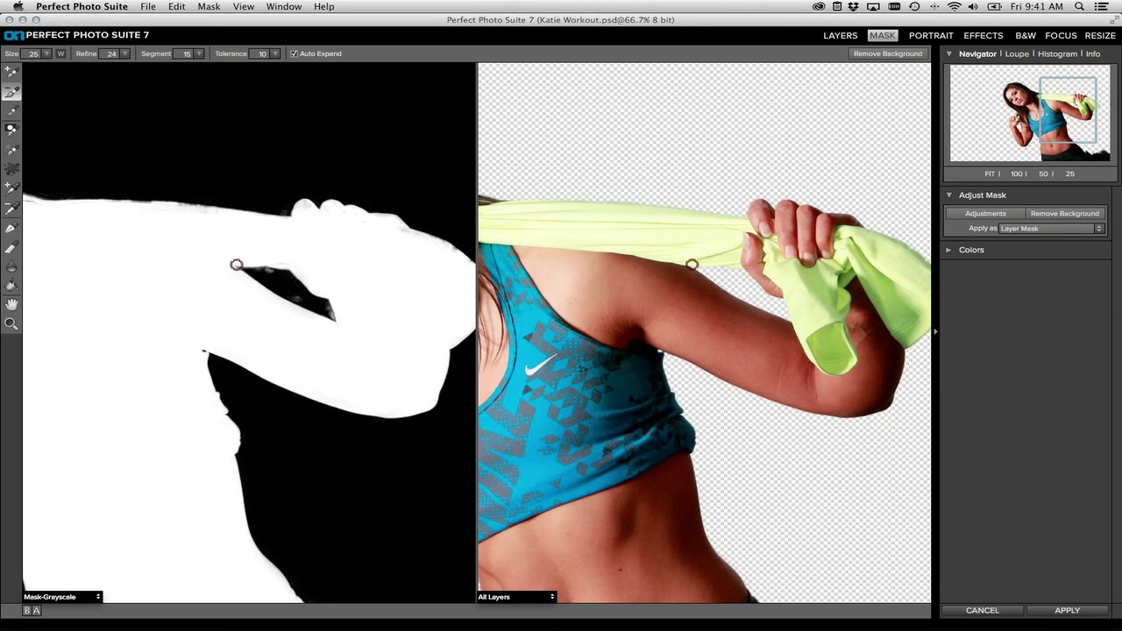
left_click(11, 130)
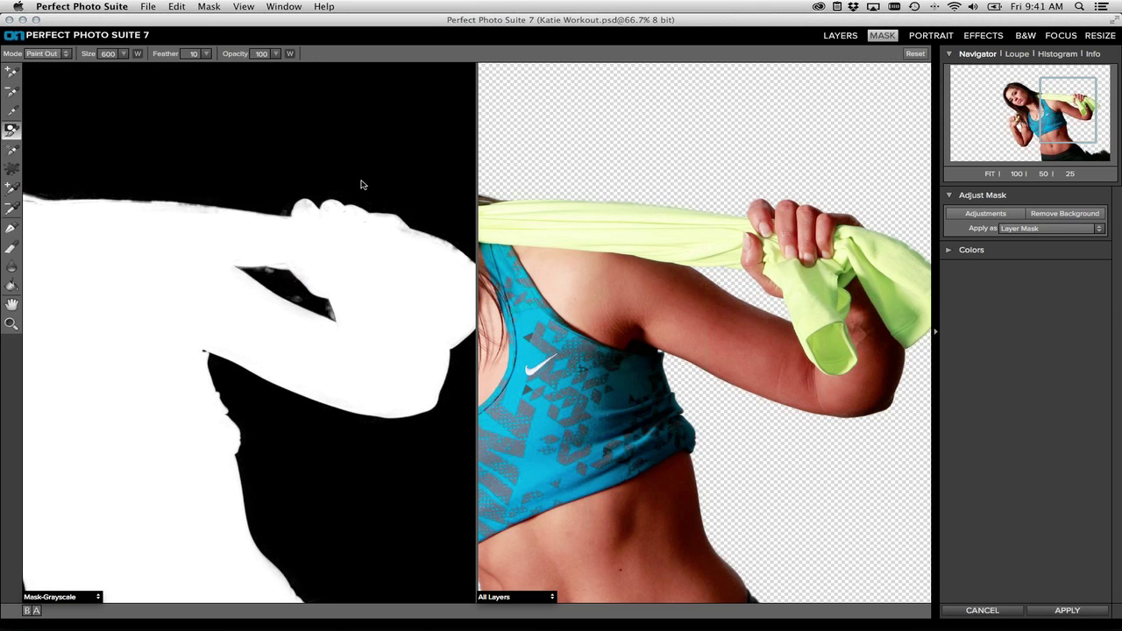
key("bracketleft")
key("bracketleft")
key("bracketleft")
key("bracketleft")
key("bracketleft")
key("bracketleft")
key("bracketleft")
key("bracketleft")
left_click_drag(288, 283, 272, 283)
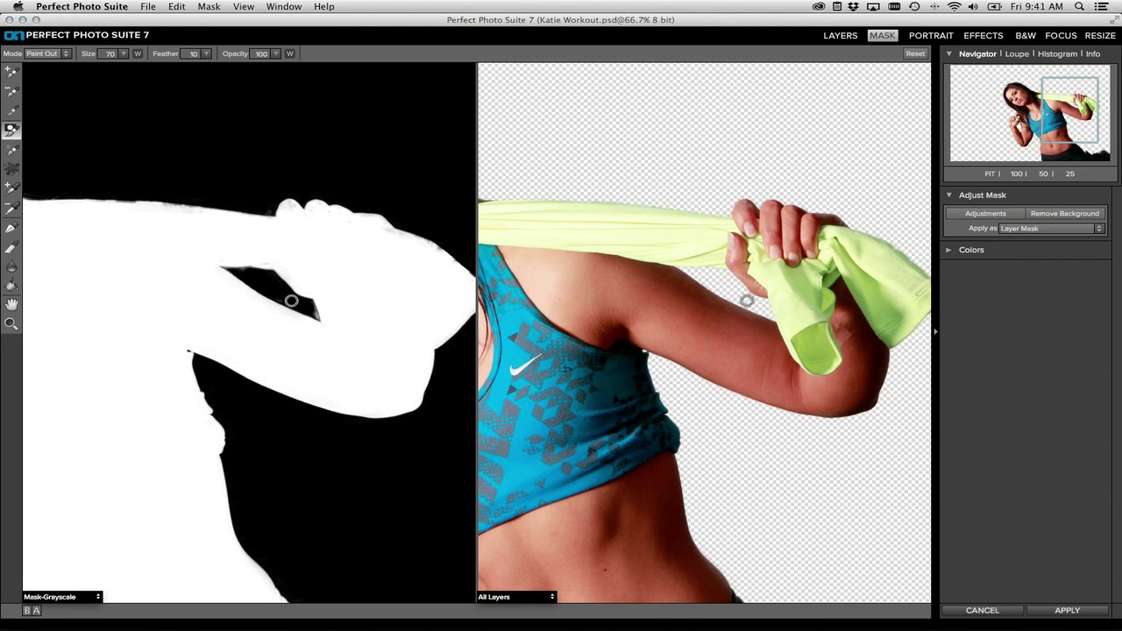
Step: Reduce the masking brush to size 35 and paint out the leftover gray specks in the narrow end of the arm gap
key("bracketleft")
key("bracketleft")
key("bracketleft")
key("bracketleft")
key("bracketleft")
key("bracketleft")
key("bracketleft")
scroll(314, 308, "down", 1)
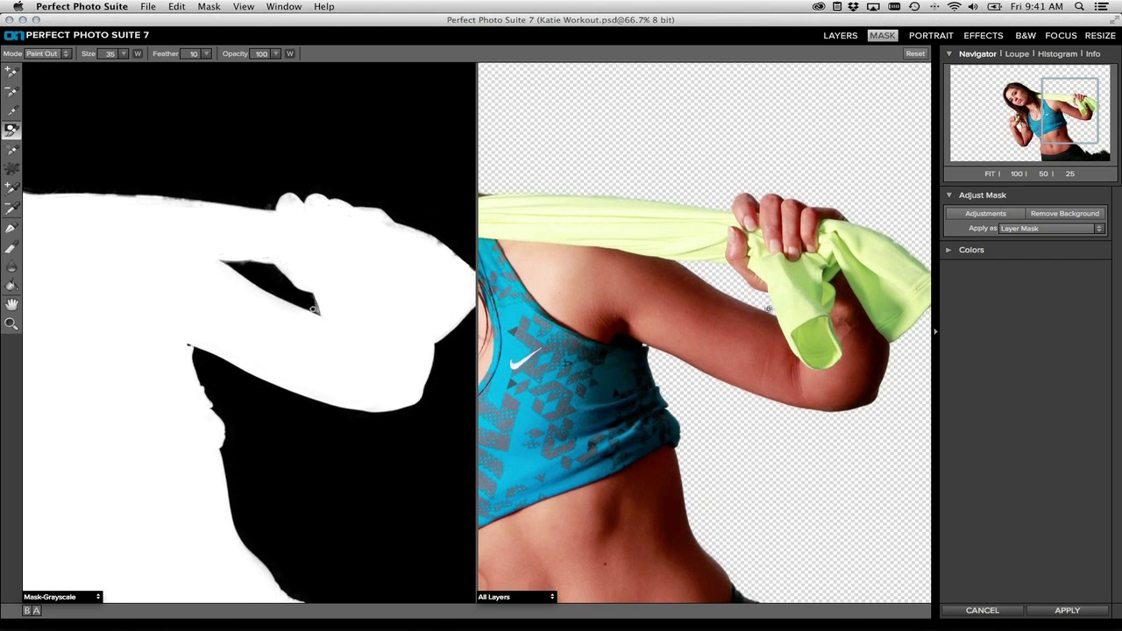
scroll(314, 308, "up", 1)
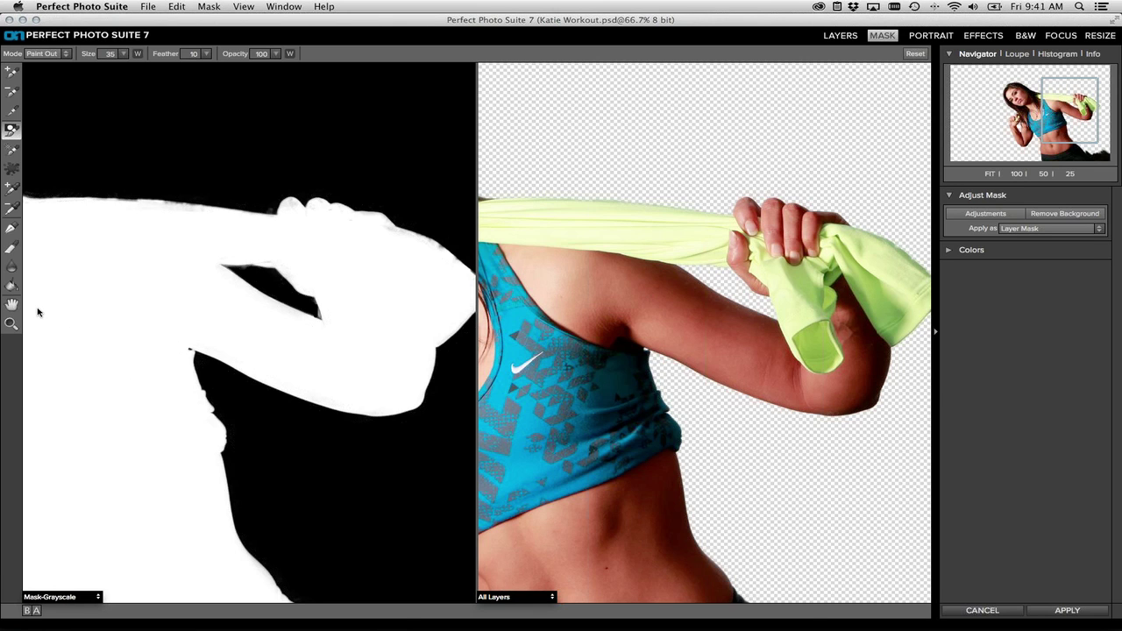
Step: Apply the refined mask, fit the image in view, and duplicate the cutout on Layer 1
left_click(1042, 613)
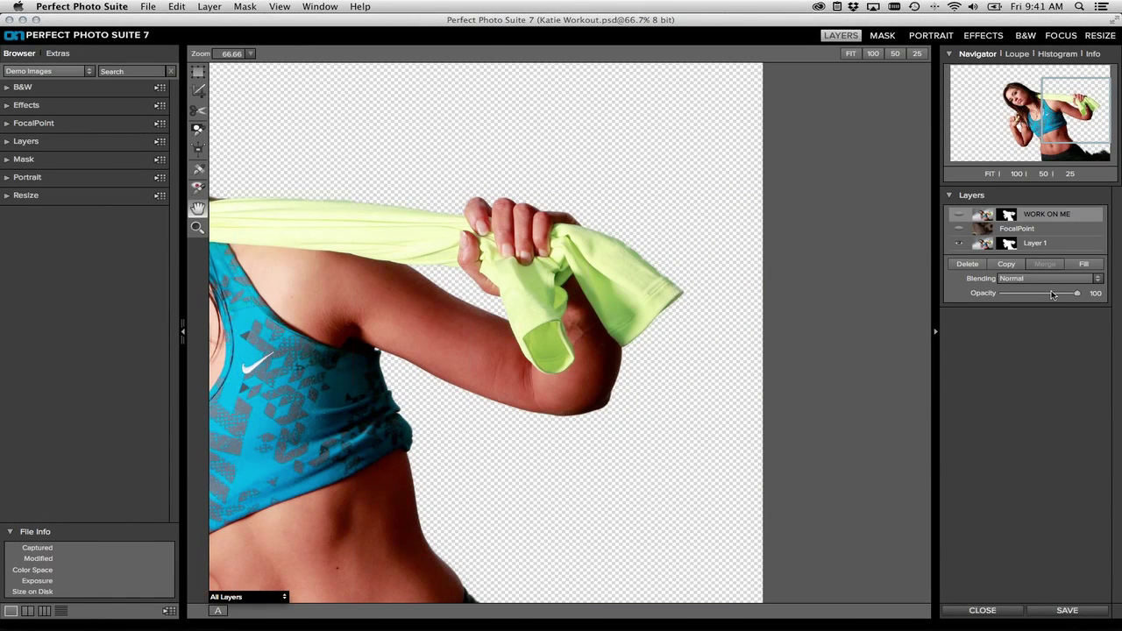
left_click(1041, 247)
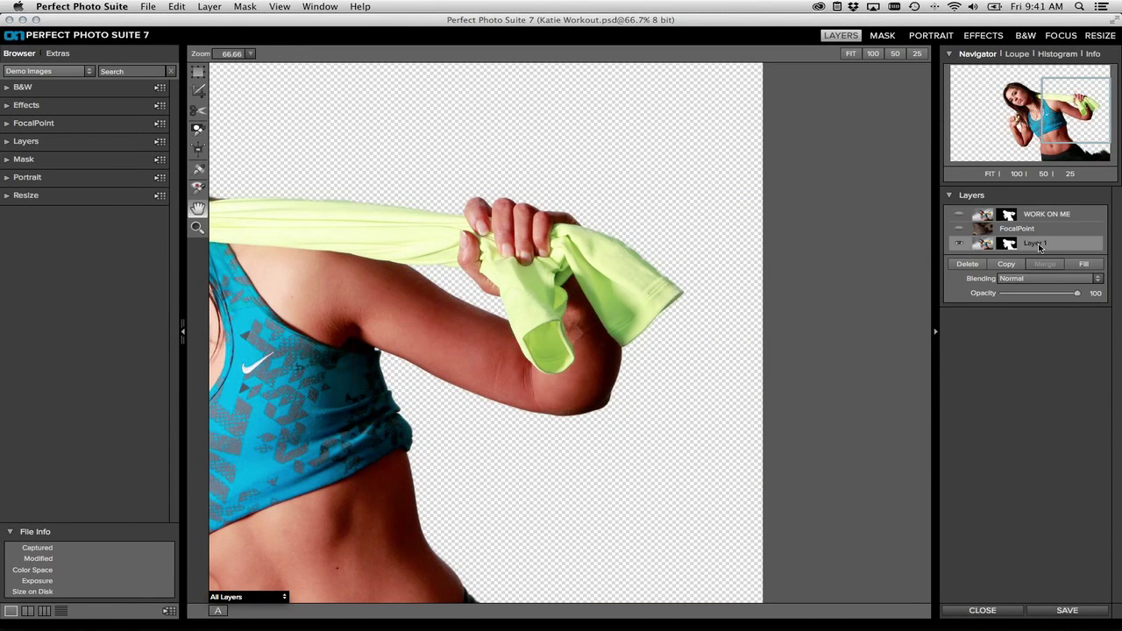
double_click(197, 207)
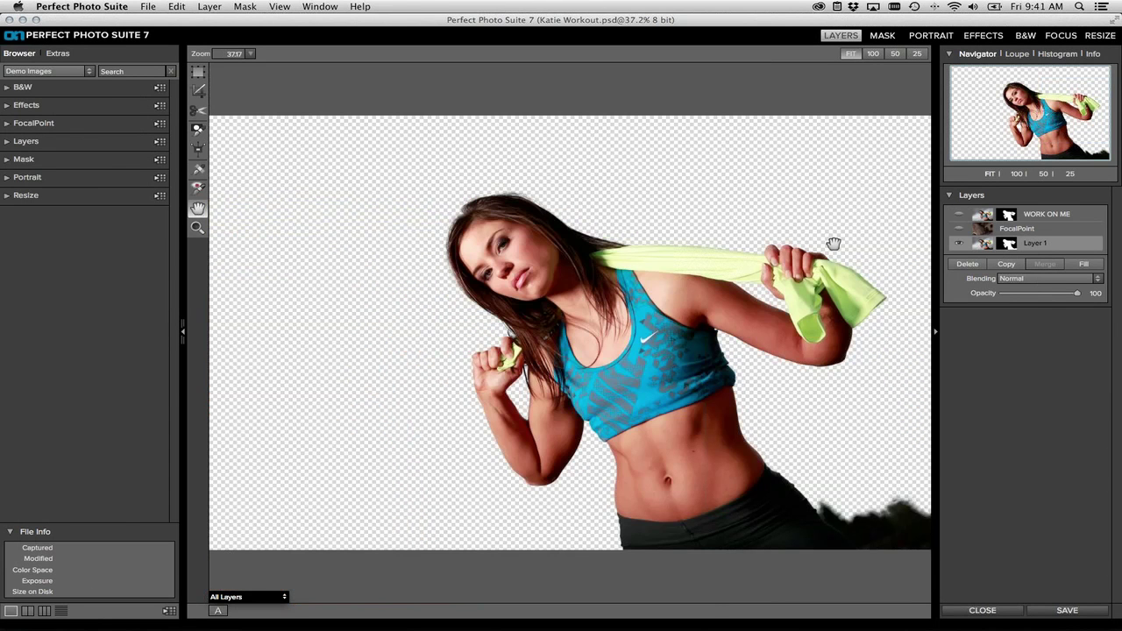
left_click(1006, 263)
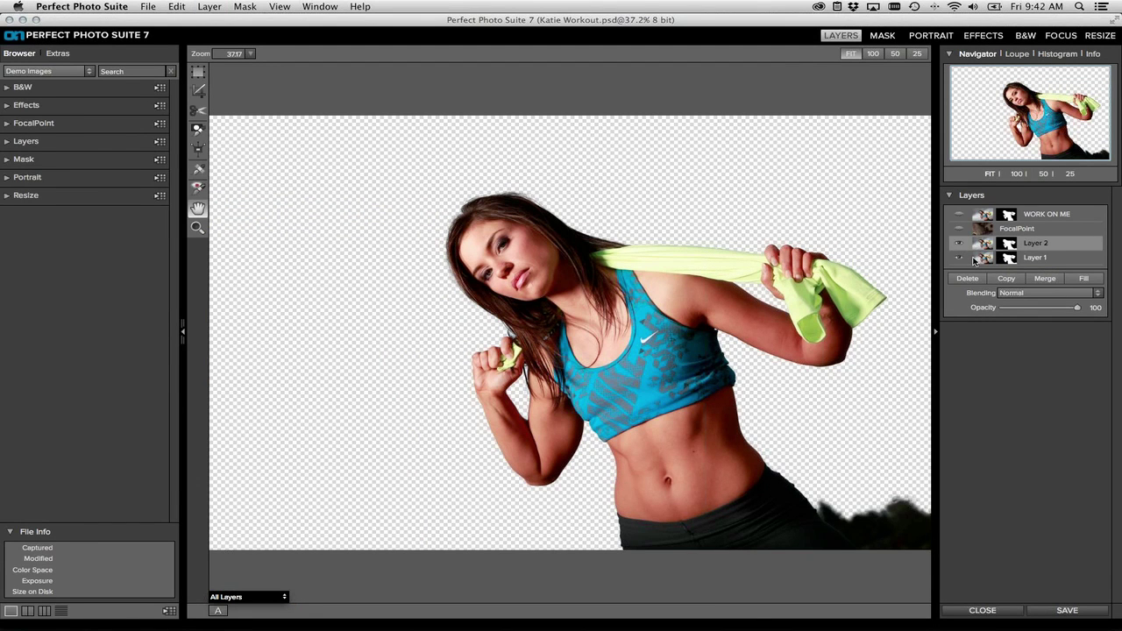
Step: Select Layer 1 below the copied layer and reset its mask to bring back the full cloudy background
left_click(979, 259)
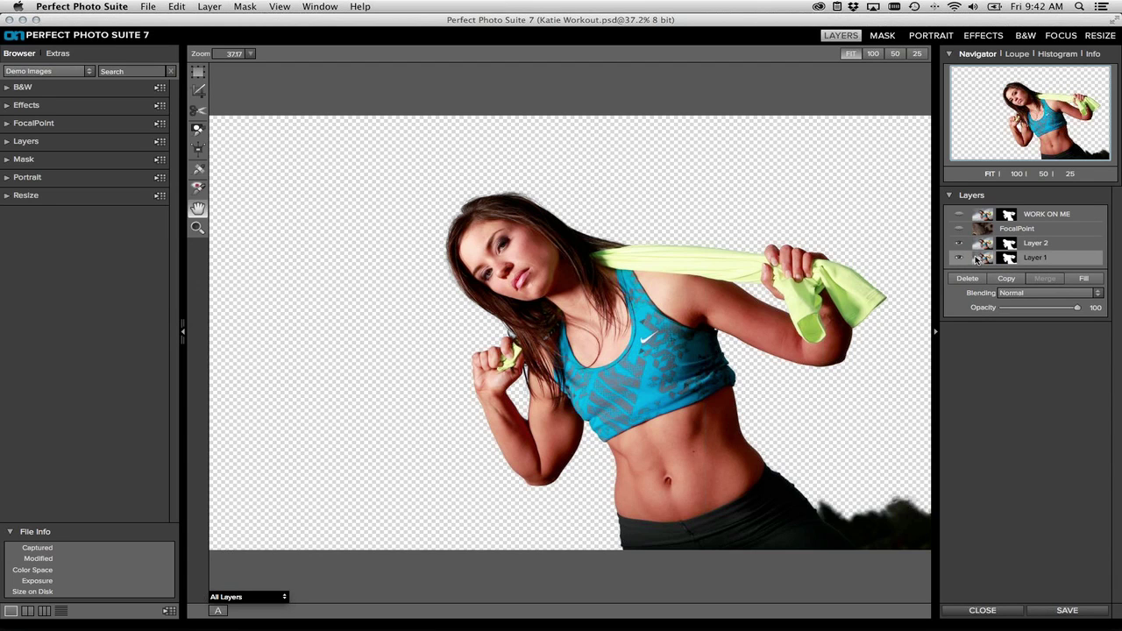
left_click(198, 129)
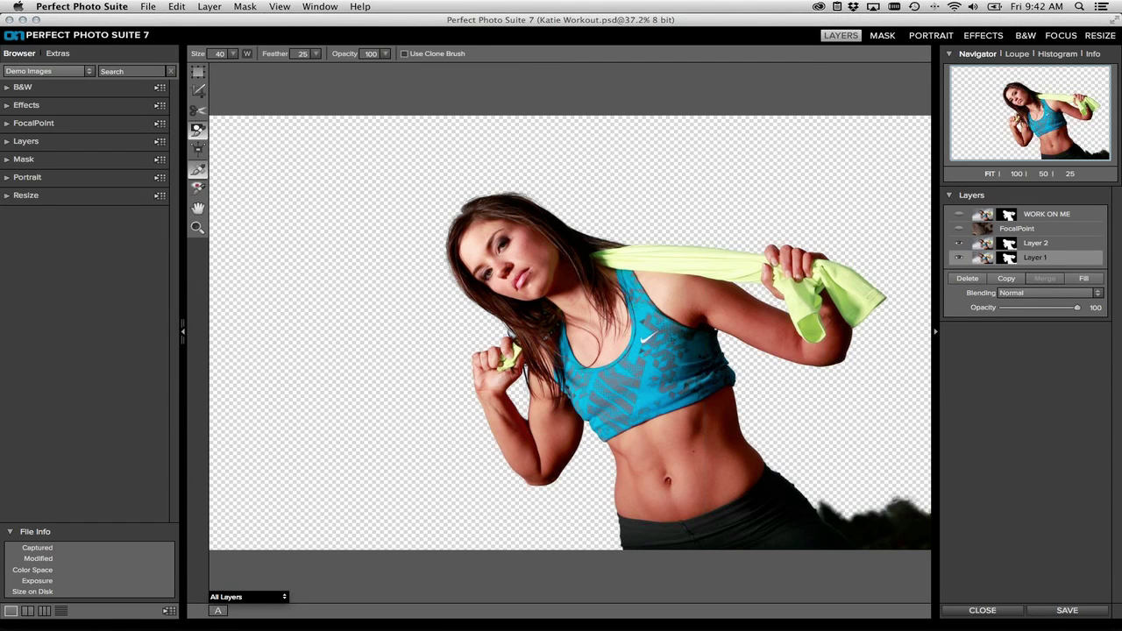
left_click(914, 54)
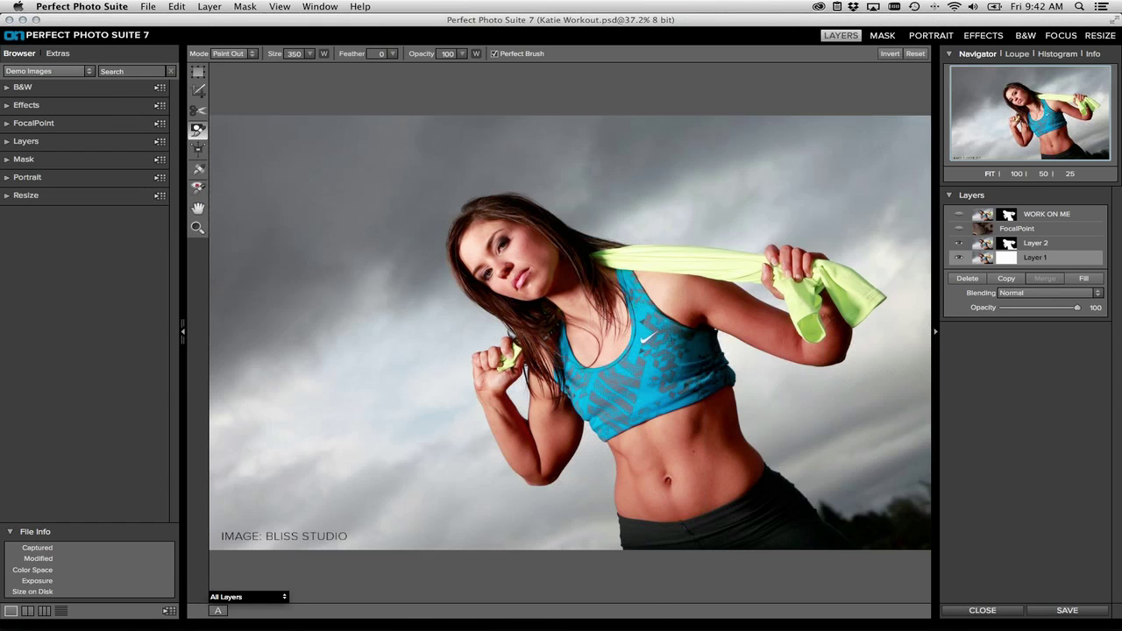
left_click(958, 244)
Step: Open Layer 1 in the Effects module, apply the Grunge preset from the Grunge category, and compare the image with it hidden and shown
left_click(977, 39)
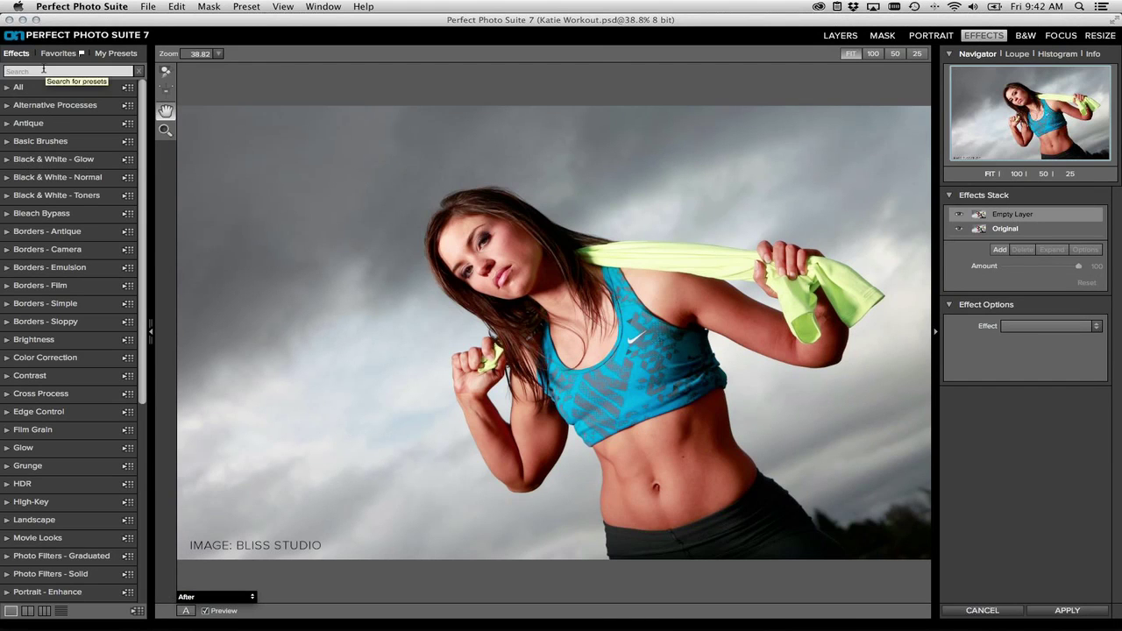
scroll(63, 245, "down", 5)
scroll(63, 245, "down", 4)
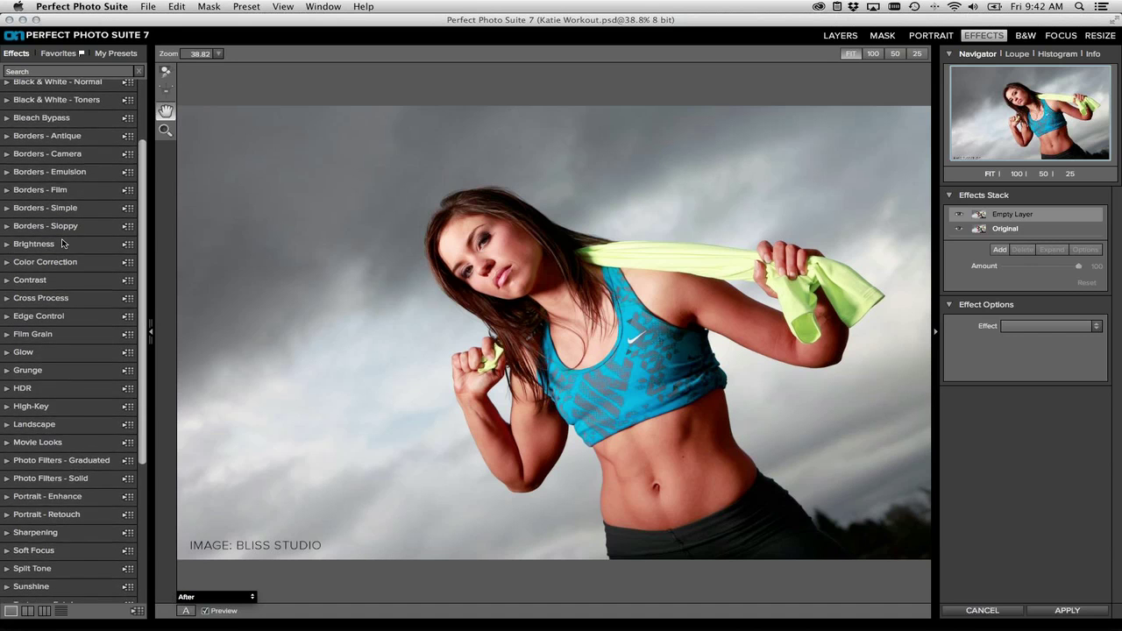
left_click(26, 303)
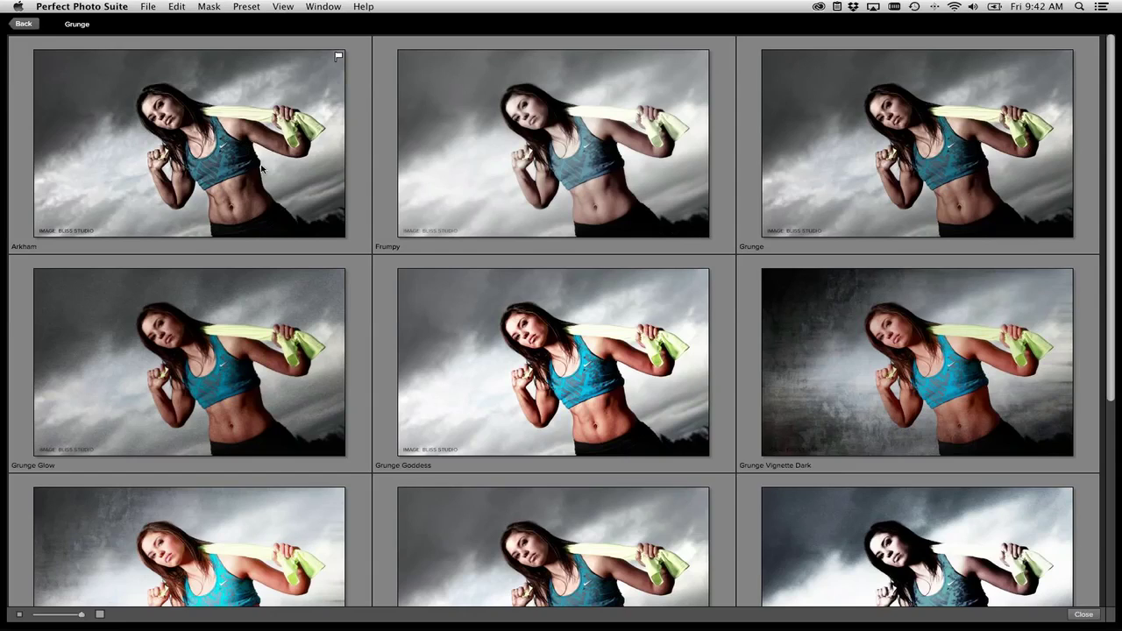
scroll(421, 196, "down", 5)
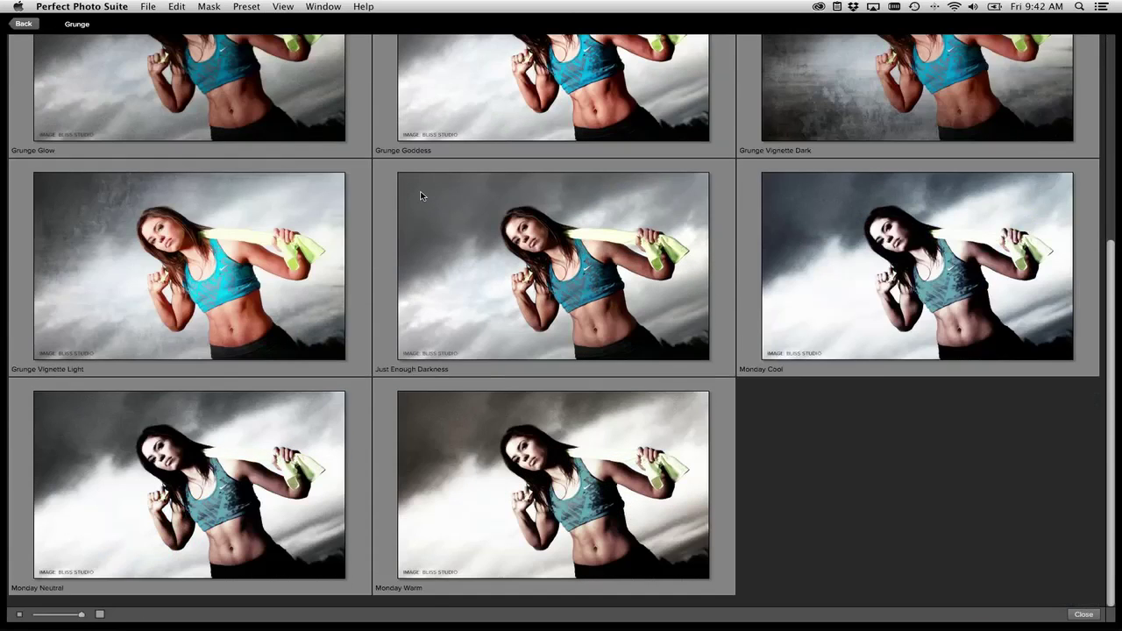
scroll(421, 197, "up", 5)
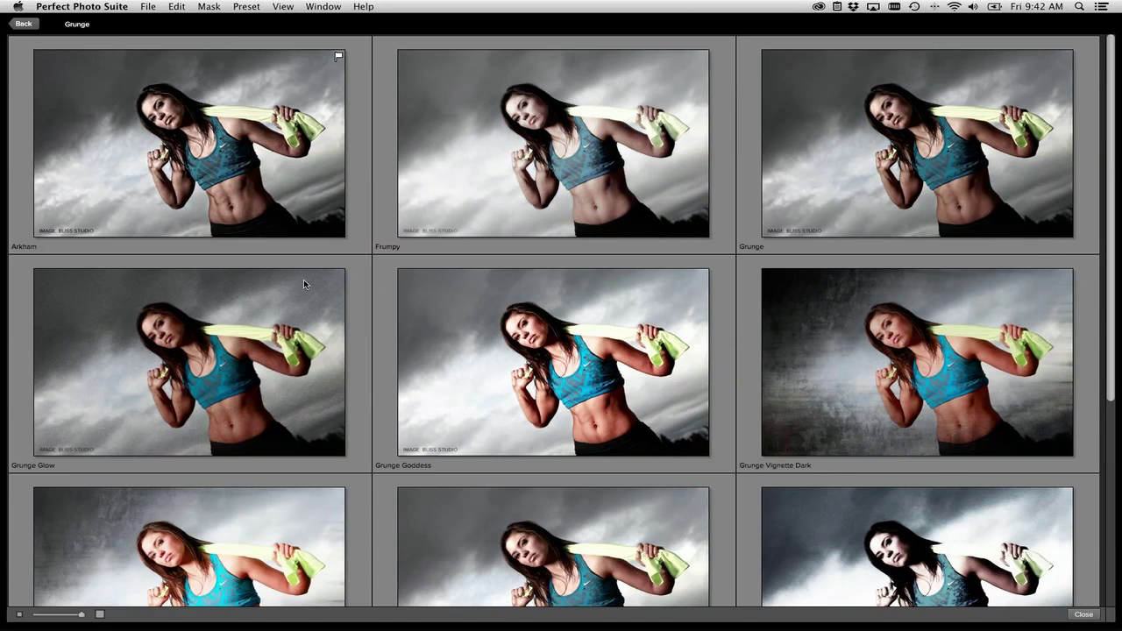
double_click(783, 174)
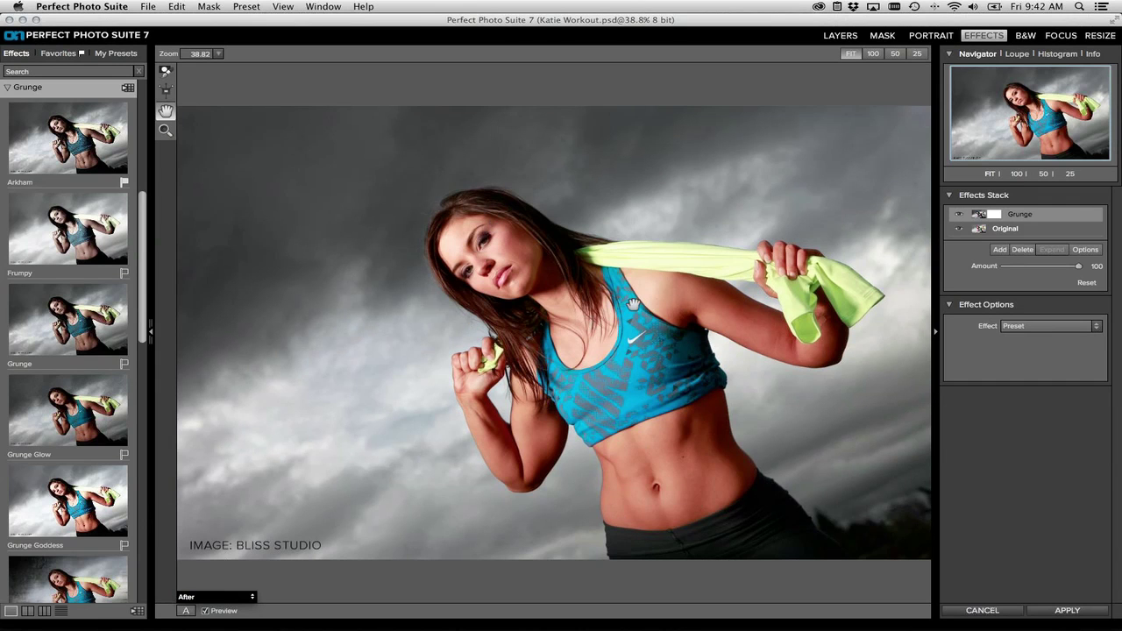
left_click(959, 216)
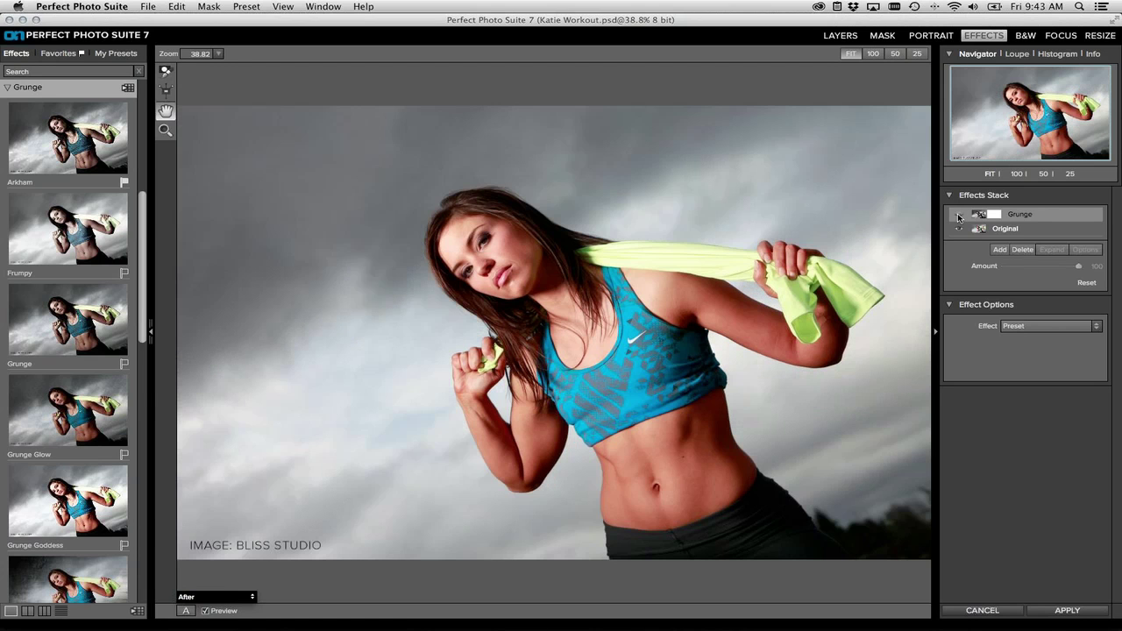
left_click(959, 217)
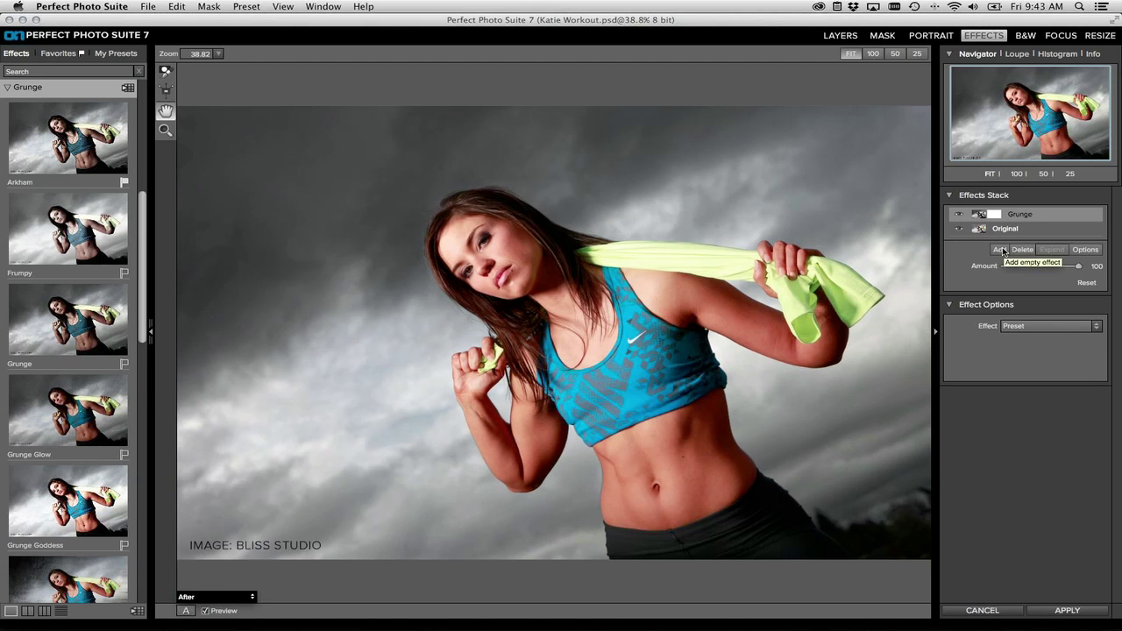
Step: Stack the Grunge Goddess preset above Grunge with its amount at 55, and cancel out of the Effects module, discarding the changes
left_click(1001, 252)
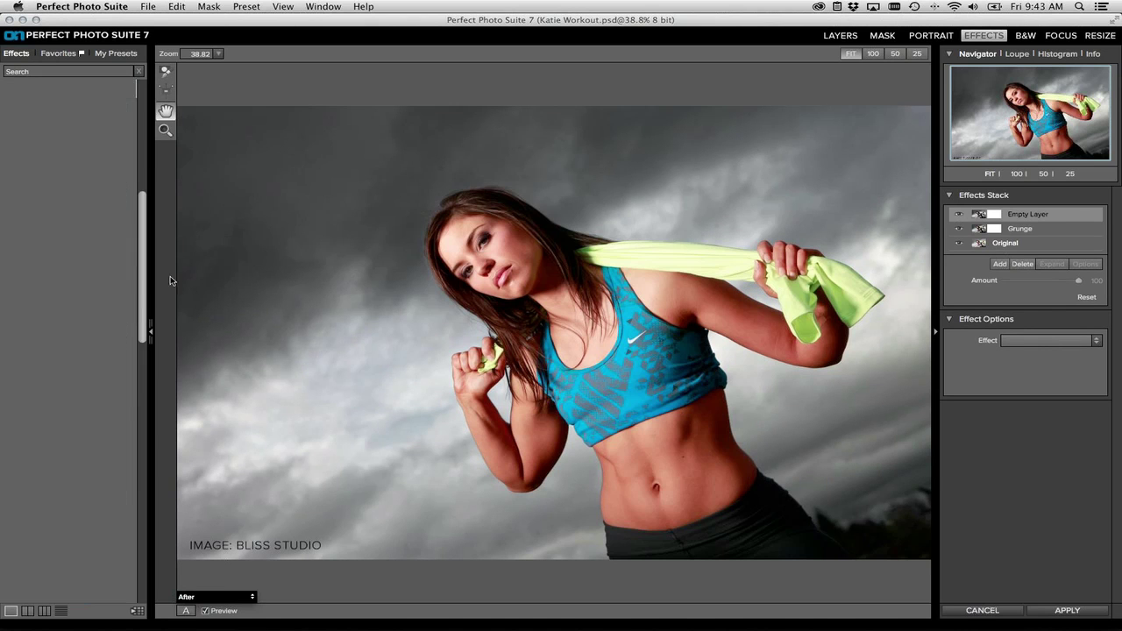
left_click(7, 152)
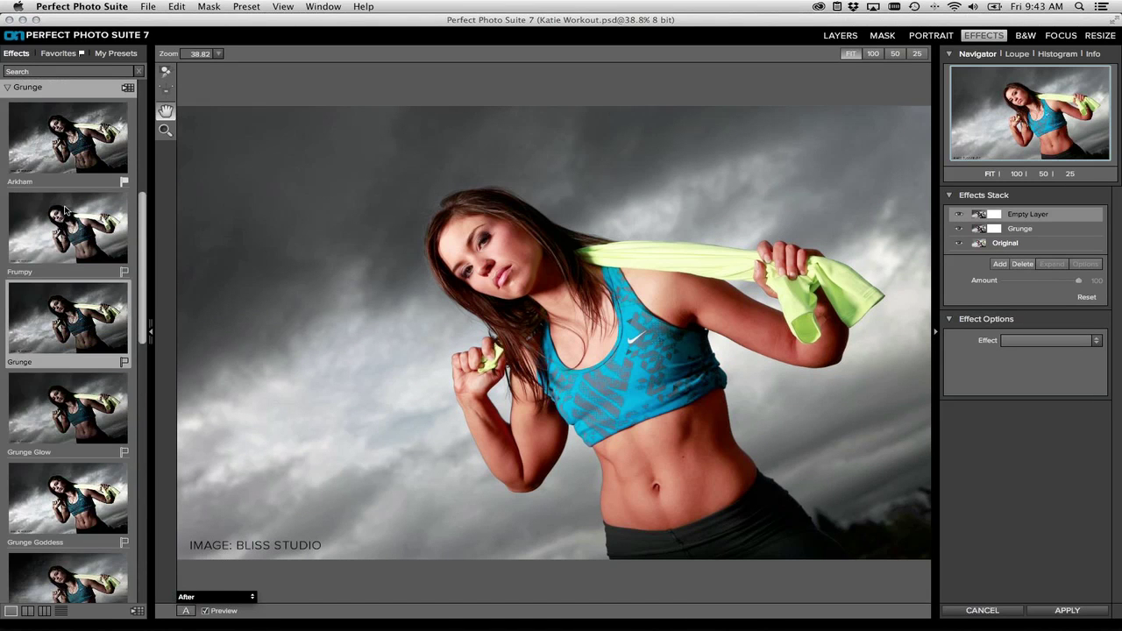
scroll(68, 317, "down", 2)
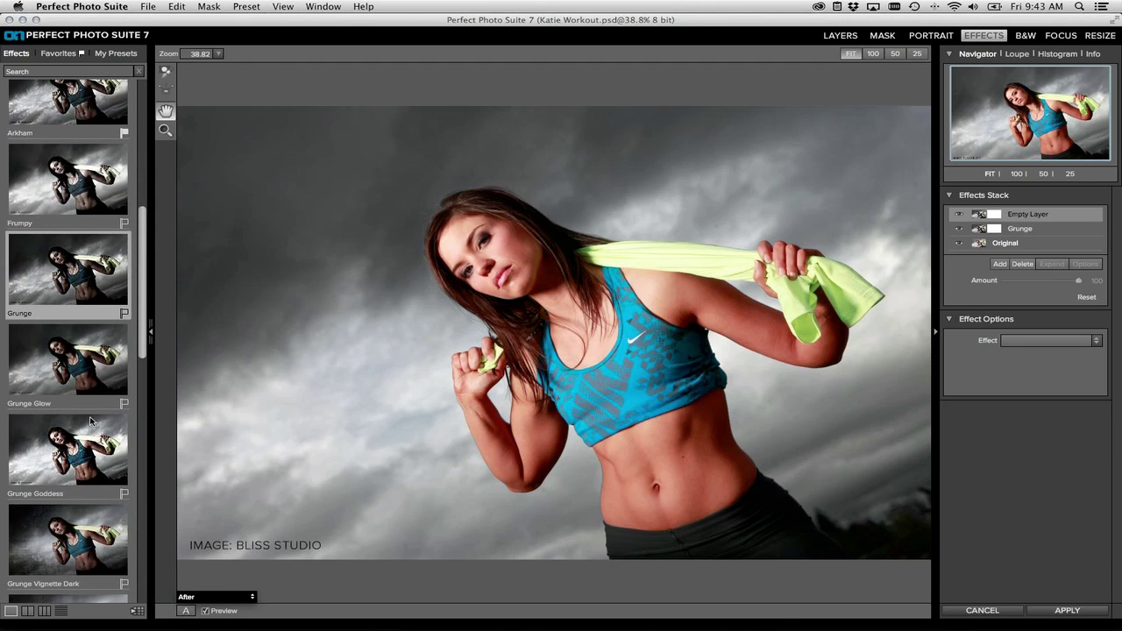
left_click(91, 446)
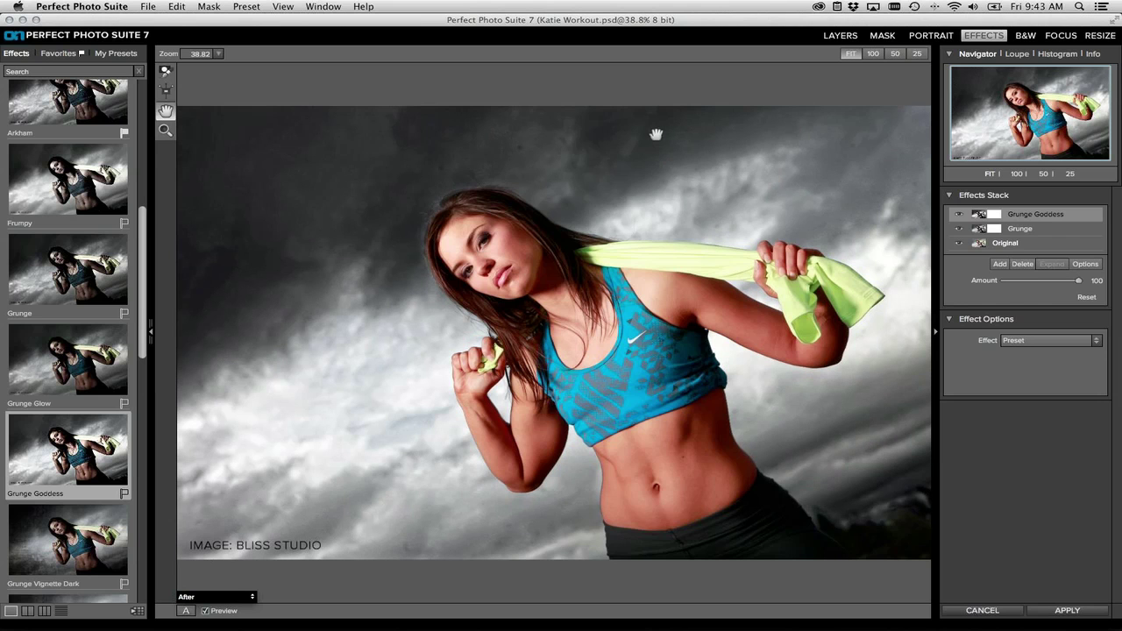
left_click_drag(1078, 281, 1046, 283)
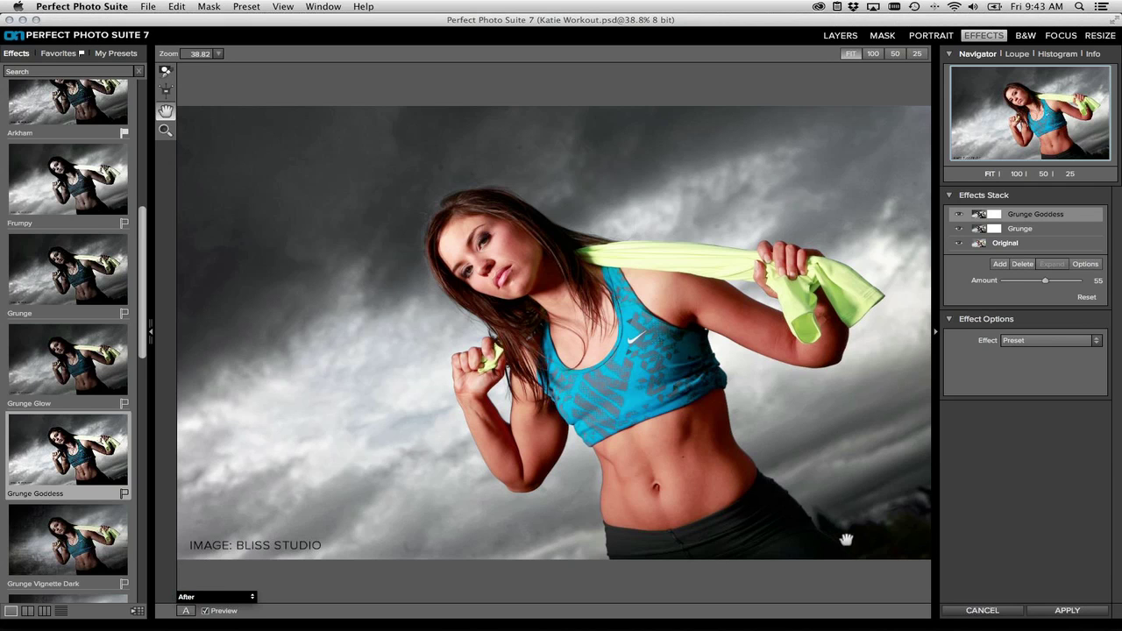
left_click(974, 610)
left_click(648, 336)
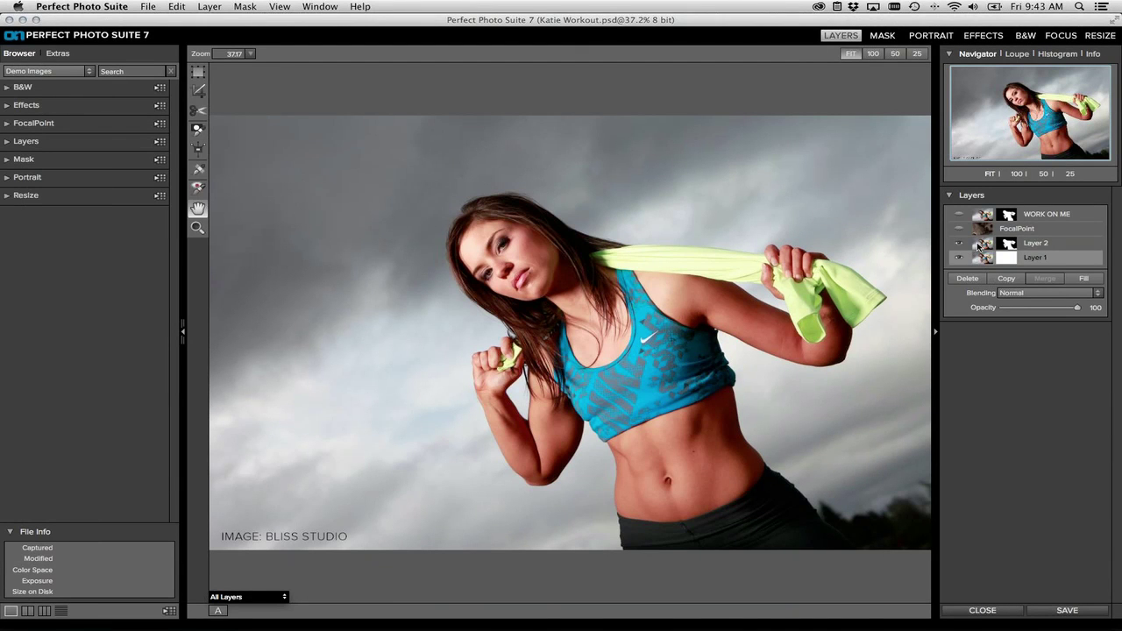
Step: Select Layer 2 and reset its mask using the masking brush options
left_click(978, 246)
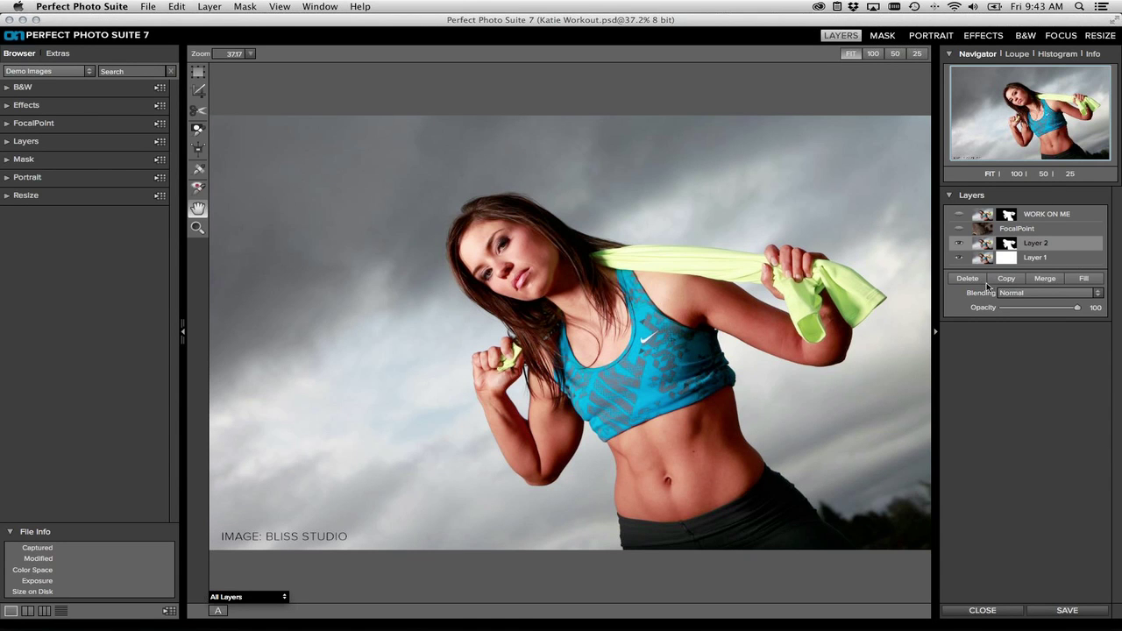
left_click(196, 131)
left_click(915, 54)
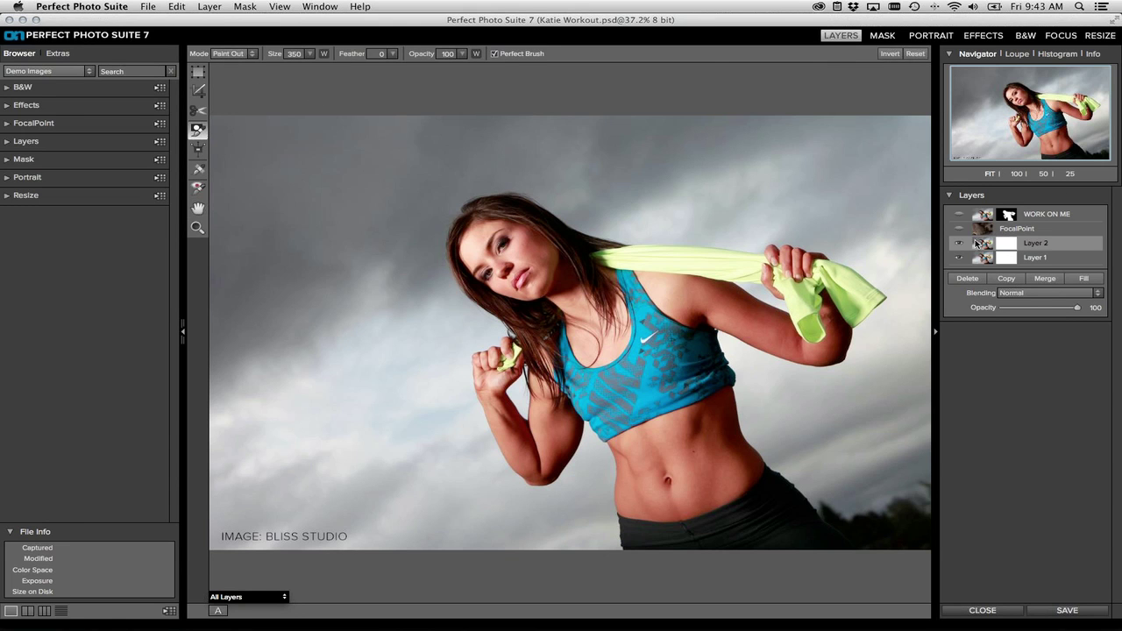
Step: Open Layer 2 in the Mask module with the Quick Mask brush and examine the Segments preview
left_click(882, 36)
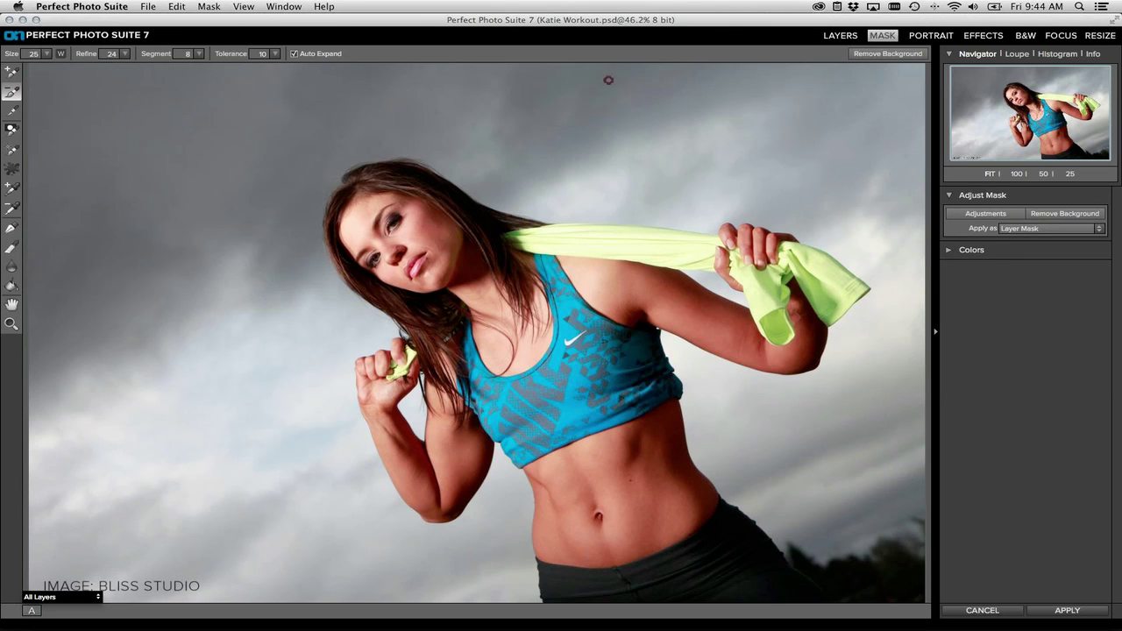
left_click(11, 93)
left_click(74, 597)
left_click(59, 586)
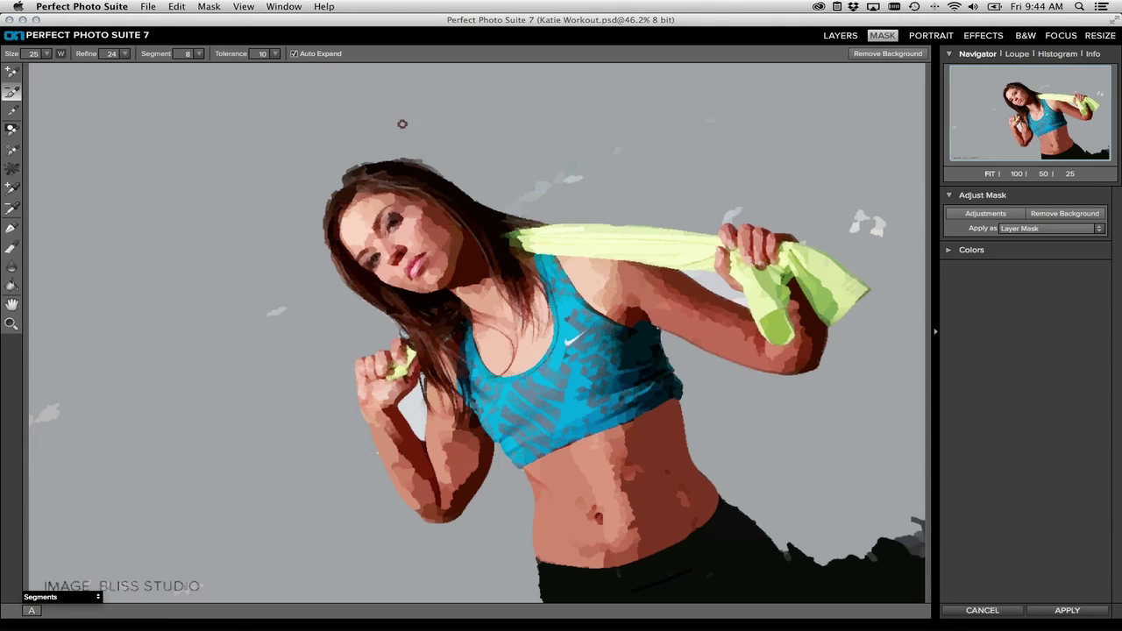
Step: Return the preview to All Layers, try Remove Background with Auto Expand off, and cancel the masking session
left_click(70, 597)
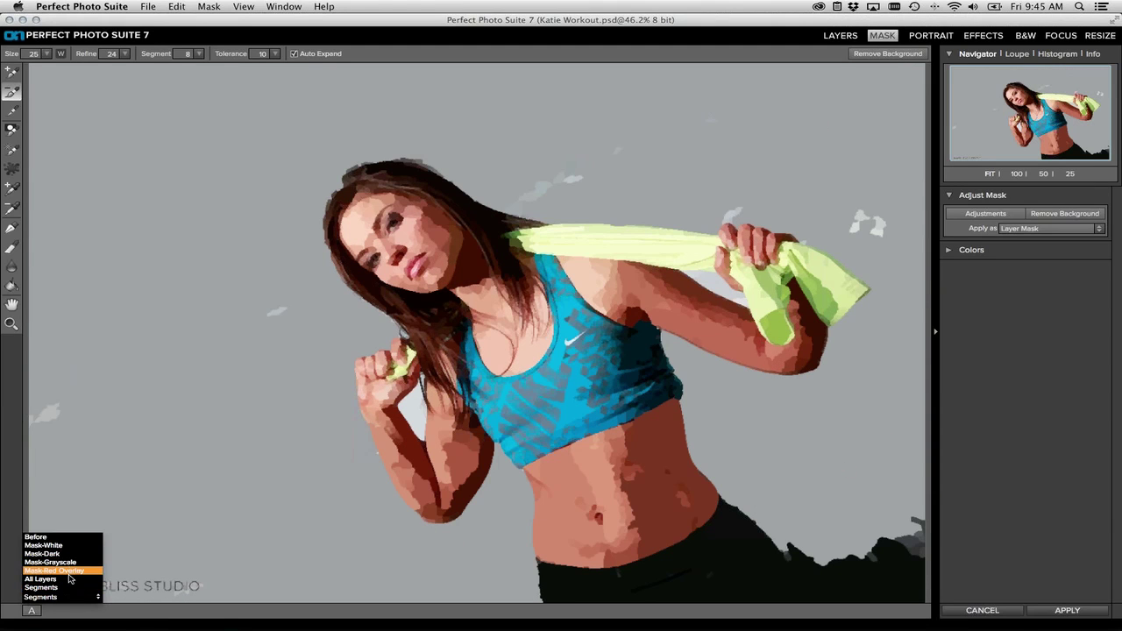
left_click(69, 582)
left_click(896, 54)
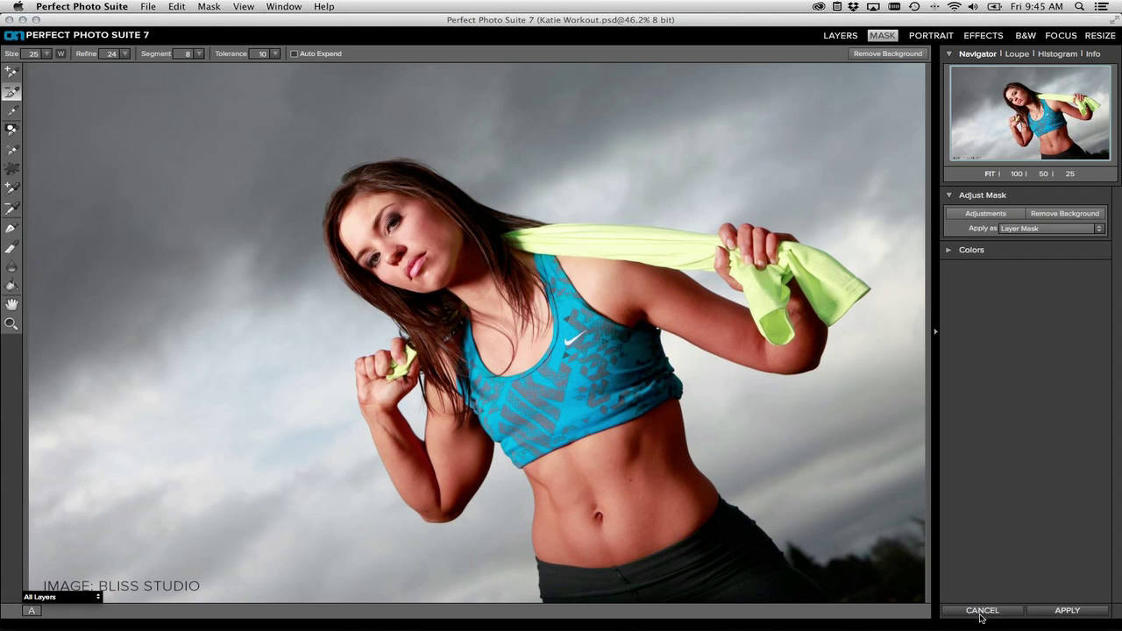
left_click(51, 597)
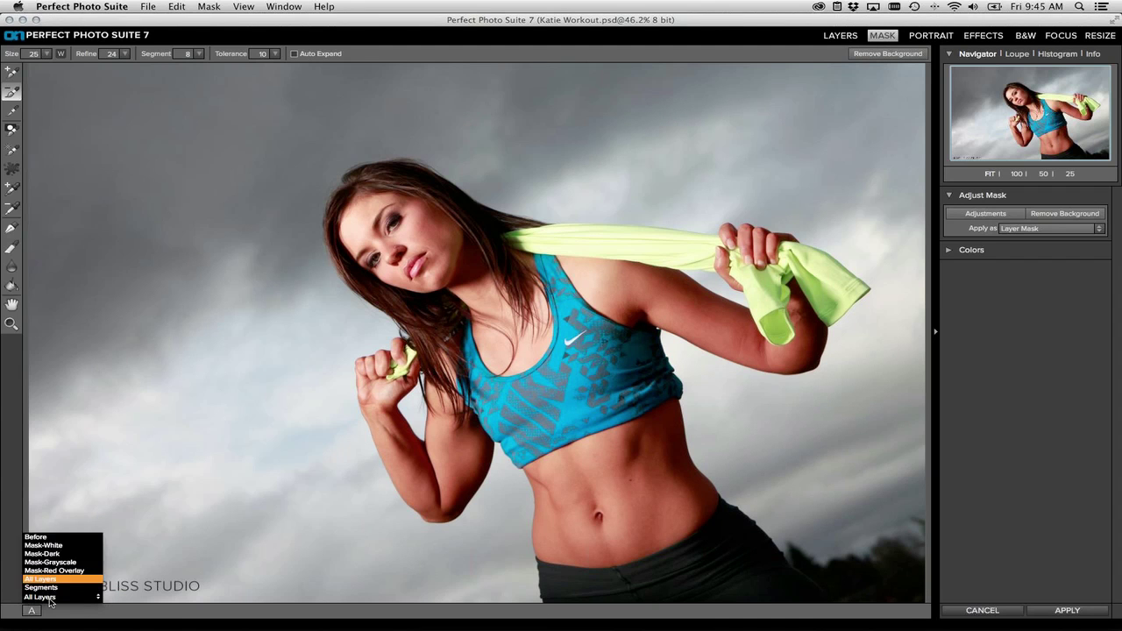
left_click(961, 612)
left_click(634, 335)
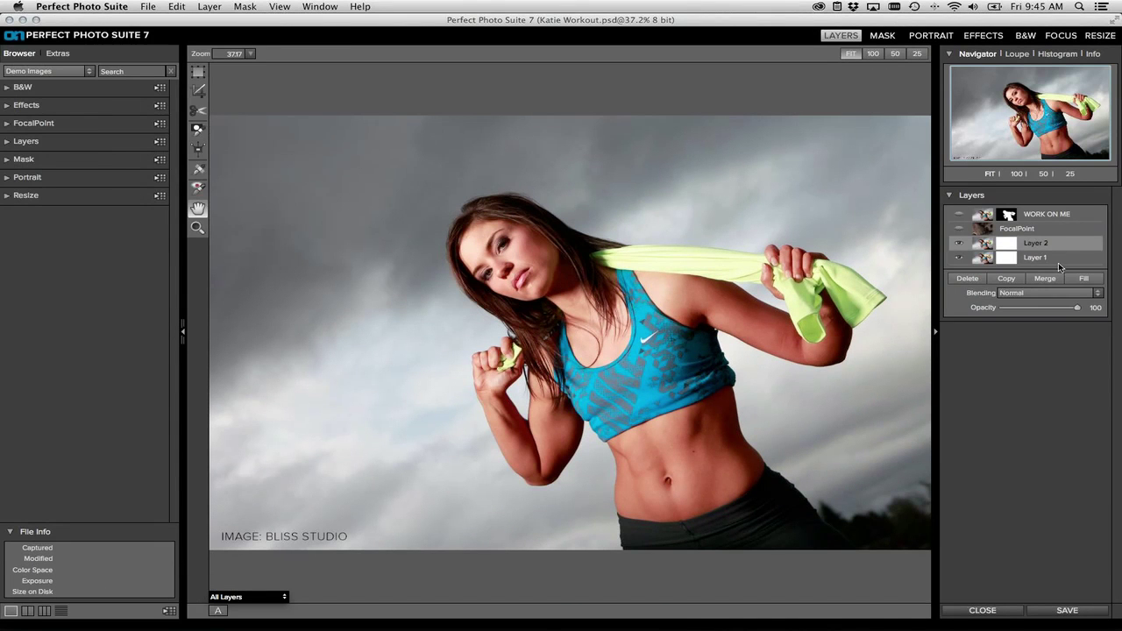
Step: Hide Layer 1, select Layer 2, and open it in the Mask module
left_click(985, 254)
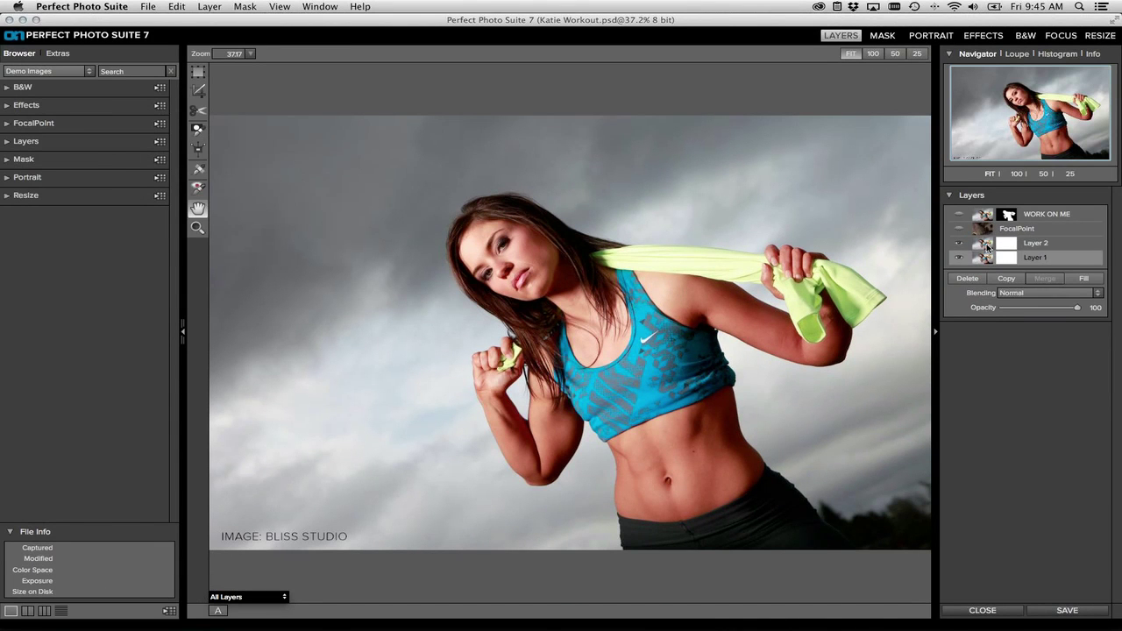
left_click(986, 248)
left_click(959, 257)
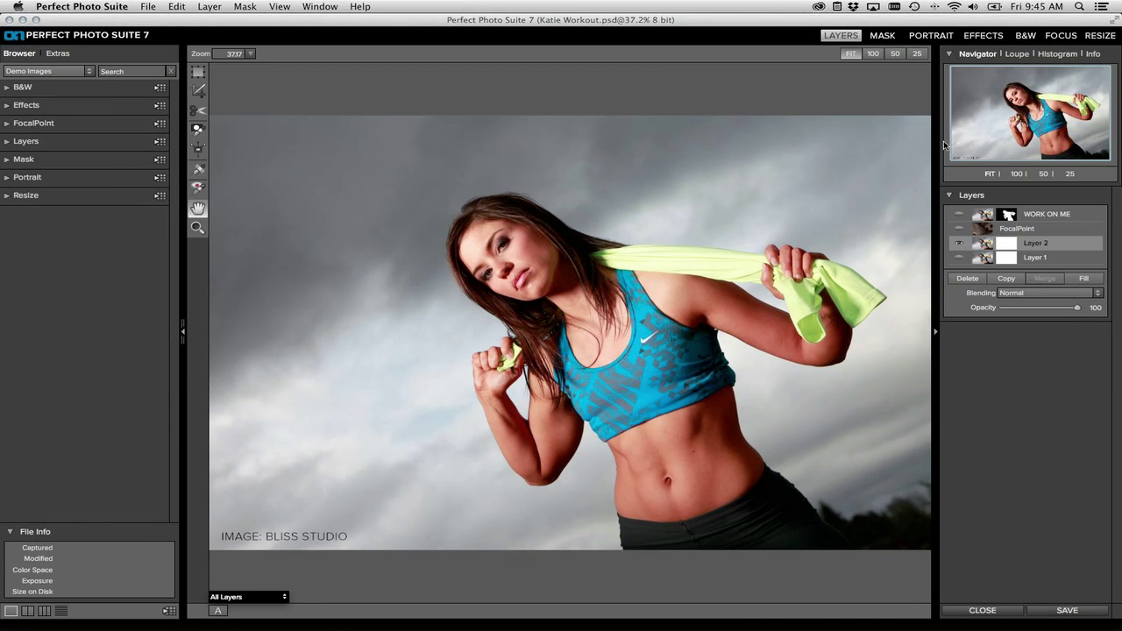
left_click(888, 37)
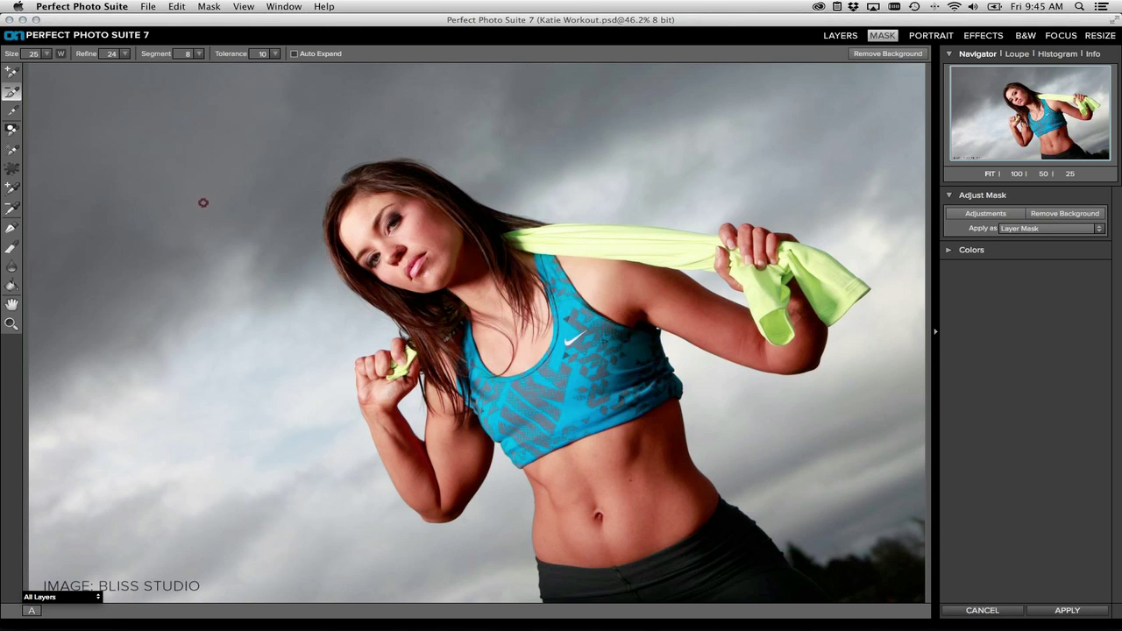
Step: Try the automatic Remove Background on Layer 2 and undo it
left_click(880, 55)
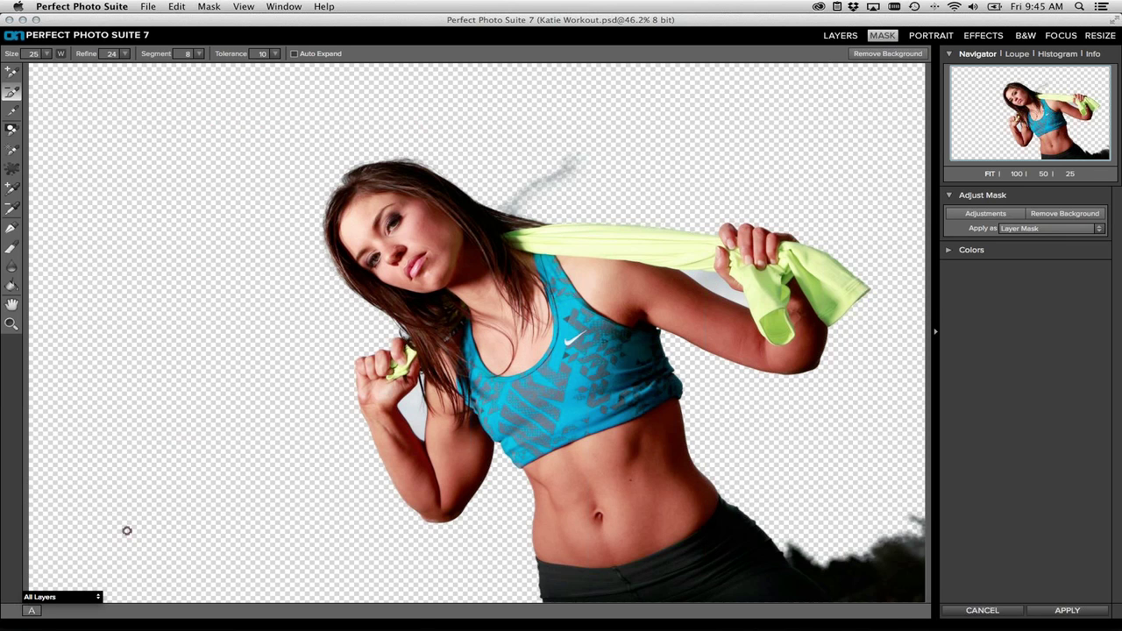
key("super+z")
Step: Show the Segments preview and lower the Quick Mask brush's Segment value to 1
left_click(75, 600)
left_click(70, 586)
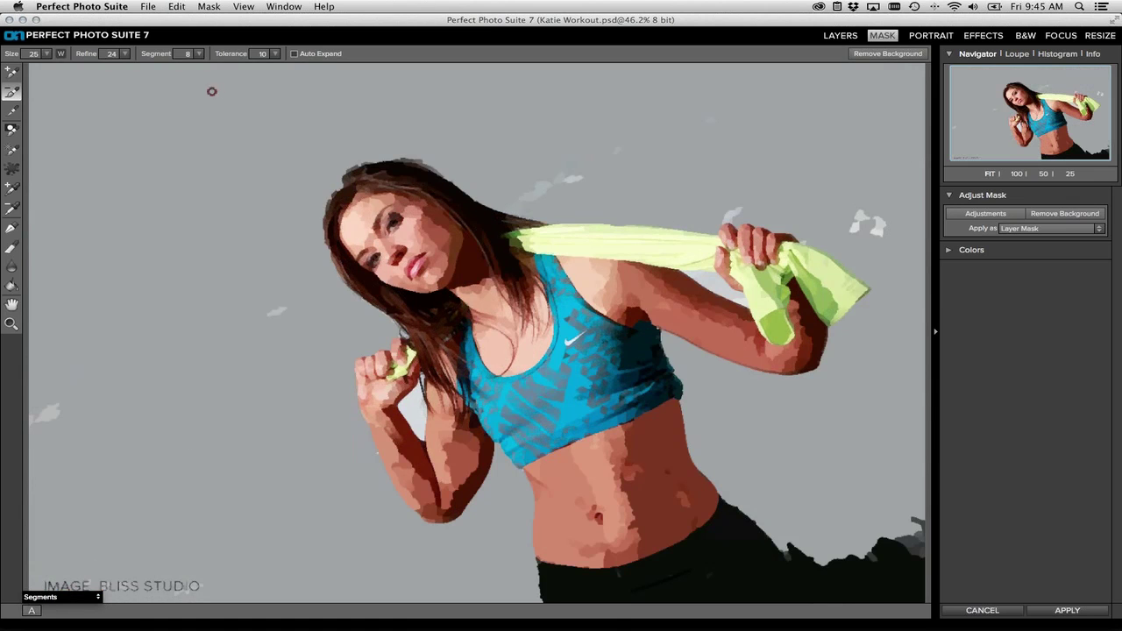
left_click_drag(166, 58, 113, 54)
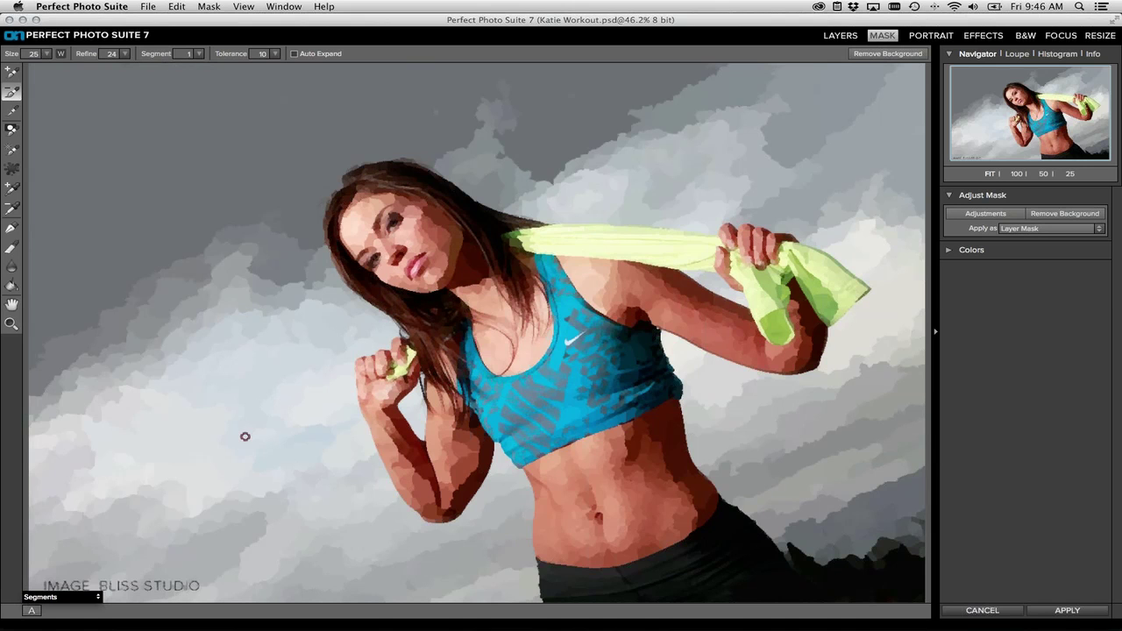
Step: Switch the preview to All Layers and try the automatic Remove Background on Layer 2 with Segment at 1
left_click(52, 598)
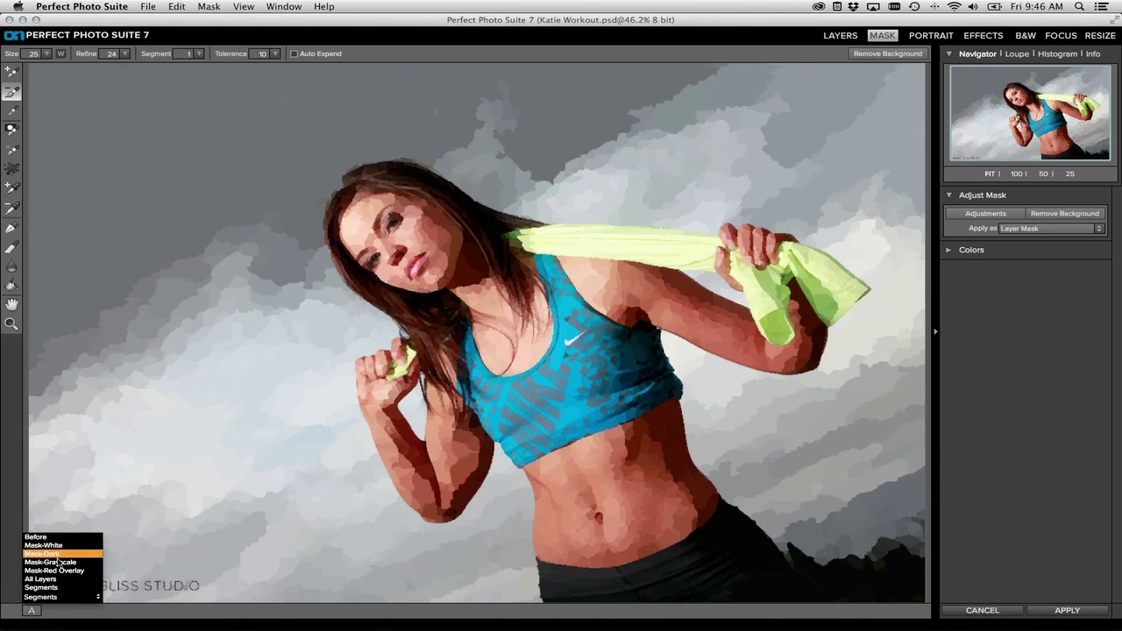
left_click(54, 578)
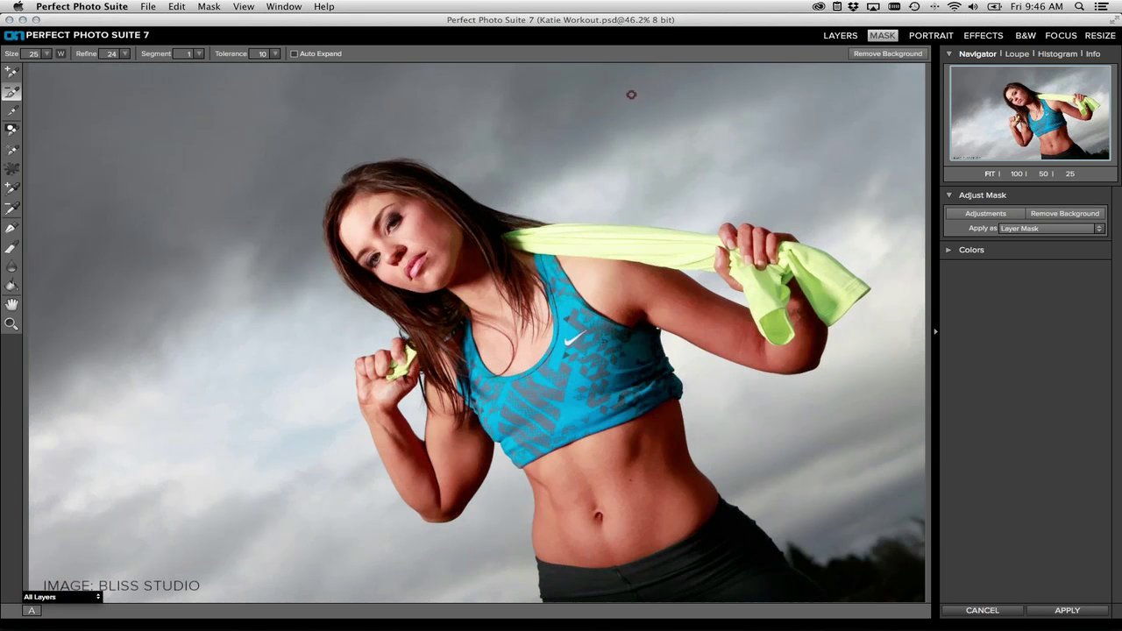
left_click(858, 56)
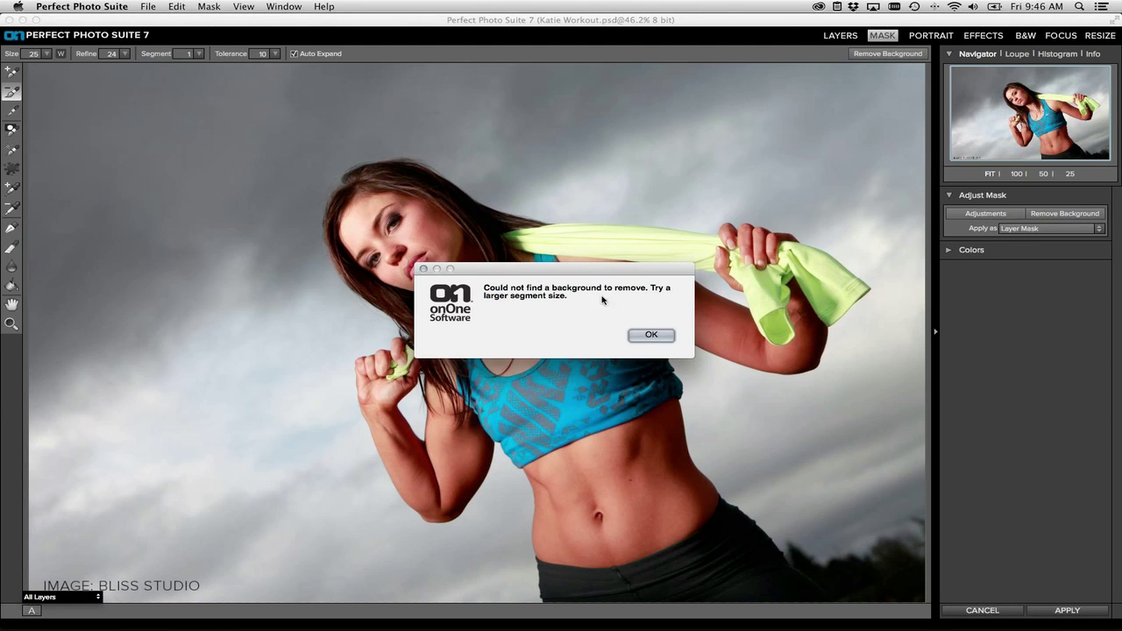
left_click(649, 335)
Step: Show the Segments preview and raise the Segment value to 10
left_click(56, 599)
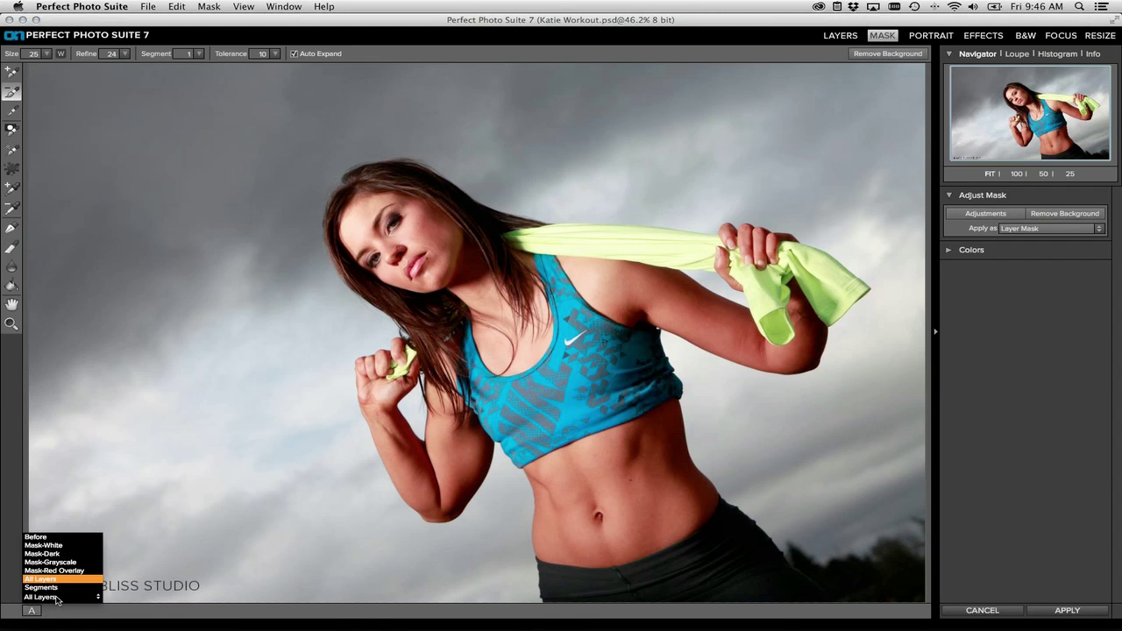
left_click(54, 589)
left_click(54, 589)
left_click(94, 531)
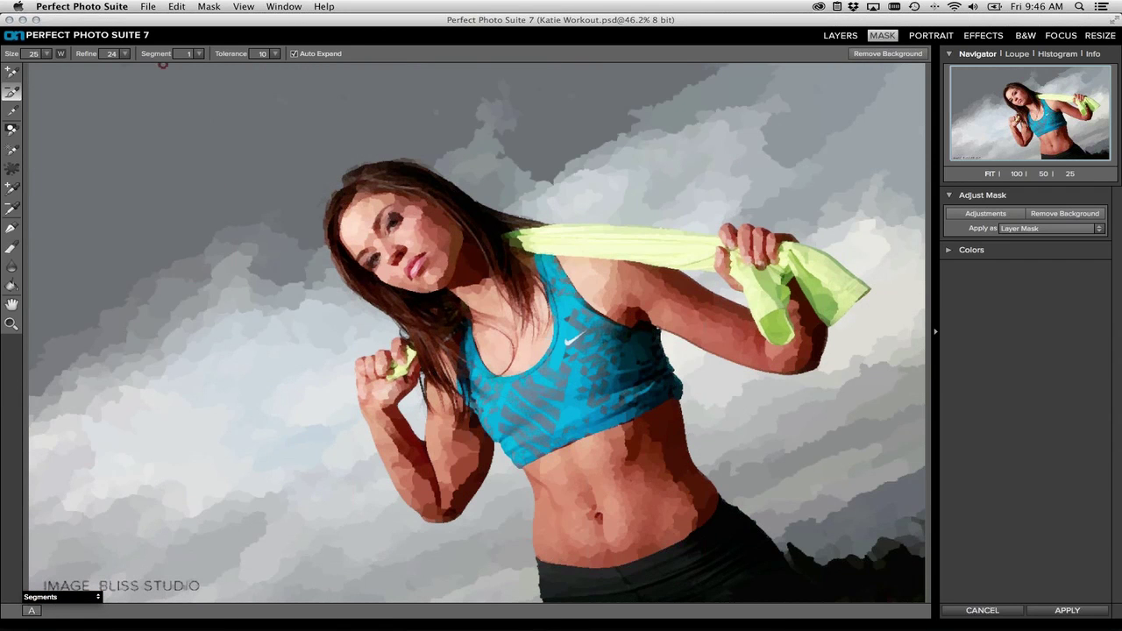
left_click_drag(166, 53, 175, 54)
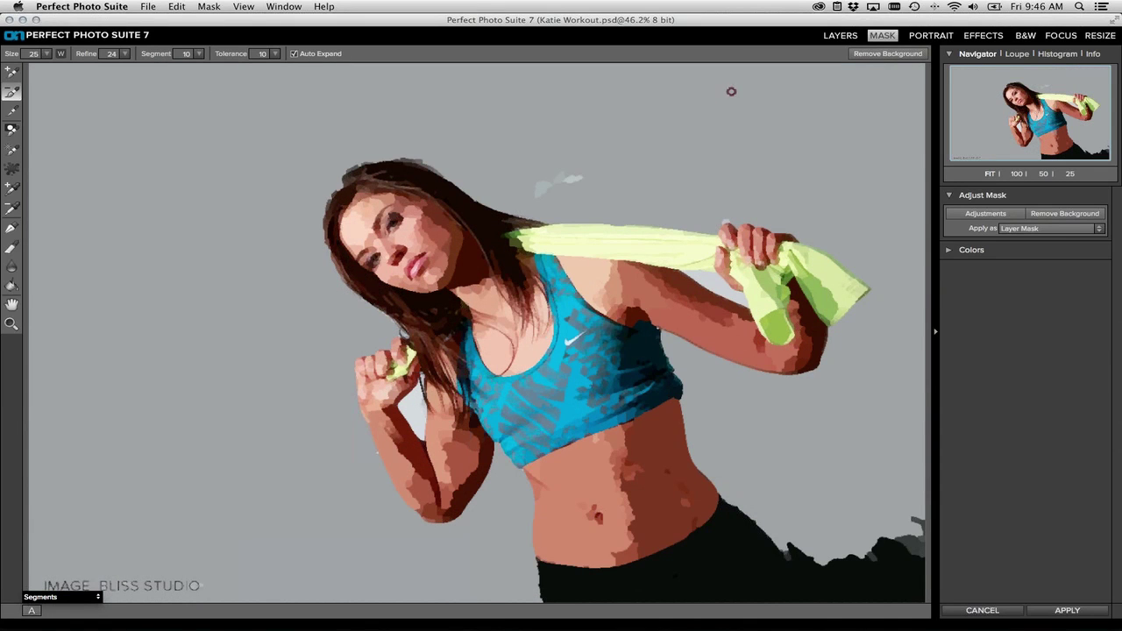
Step: Remove the background automatically with Segment at 10 and switch the preview to All Layers
left_click(914, 53)
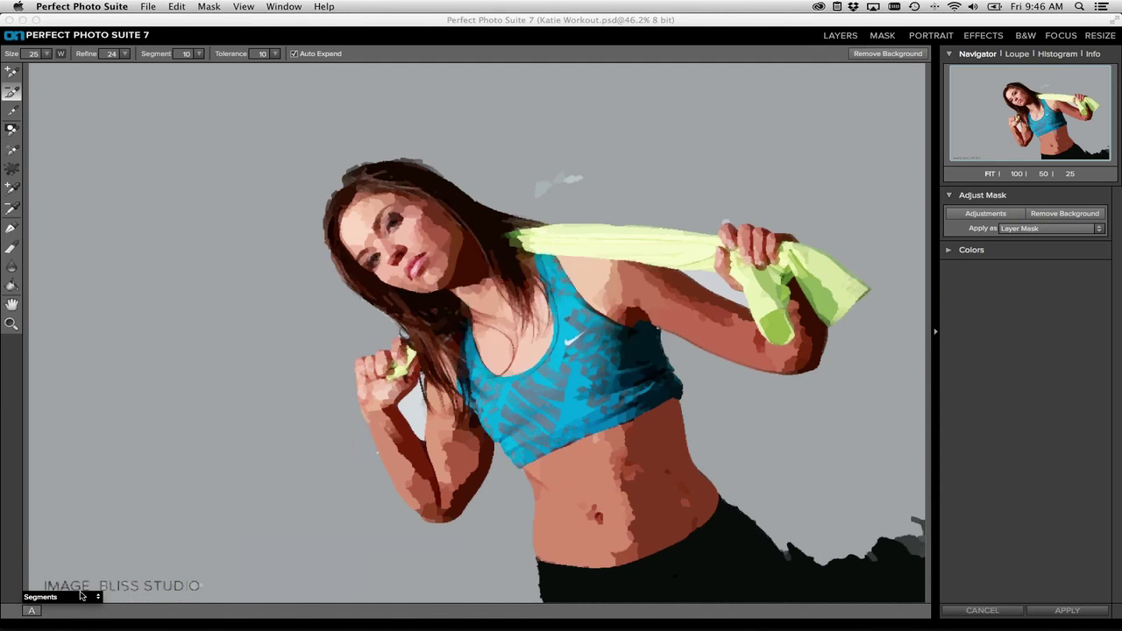
left_click(81, 596)
left_click(62, 586)
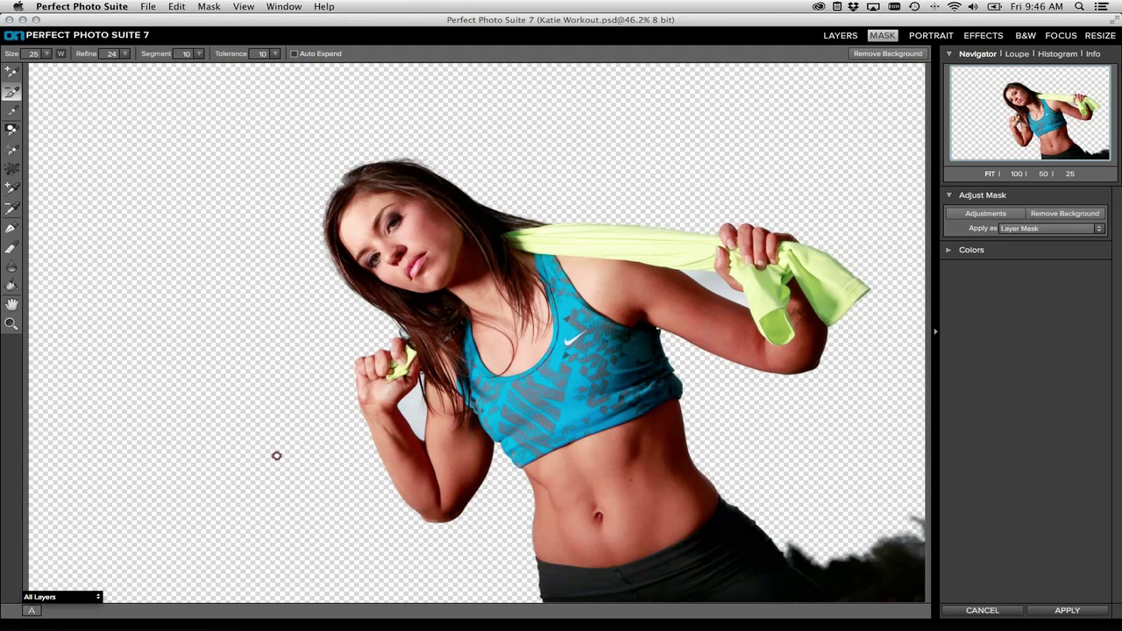
Step: Cancel the masking session on Layer 2 and close Katie Workout.psd without saving
left_click(1010, 612)
left_click(634, 333)
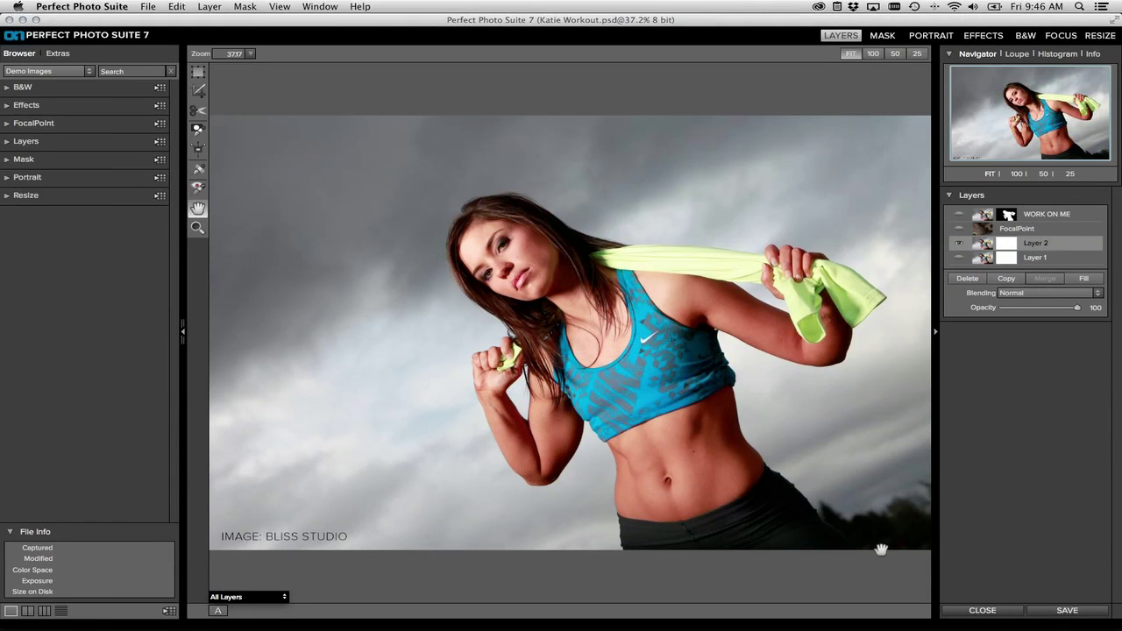
left_click(978, 611)
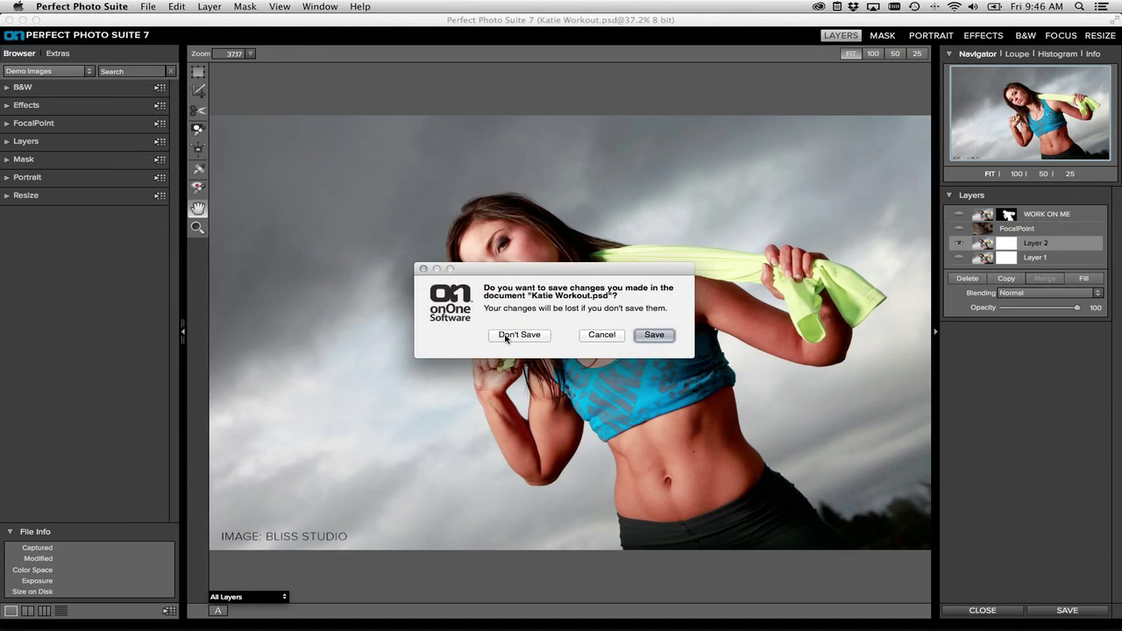
left_click(507, 335)
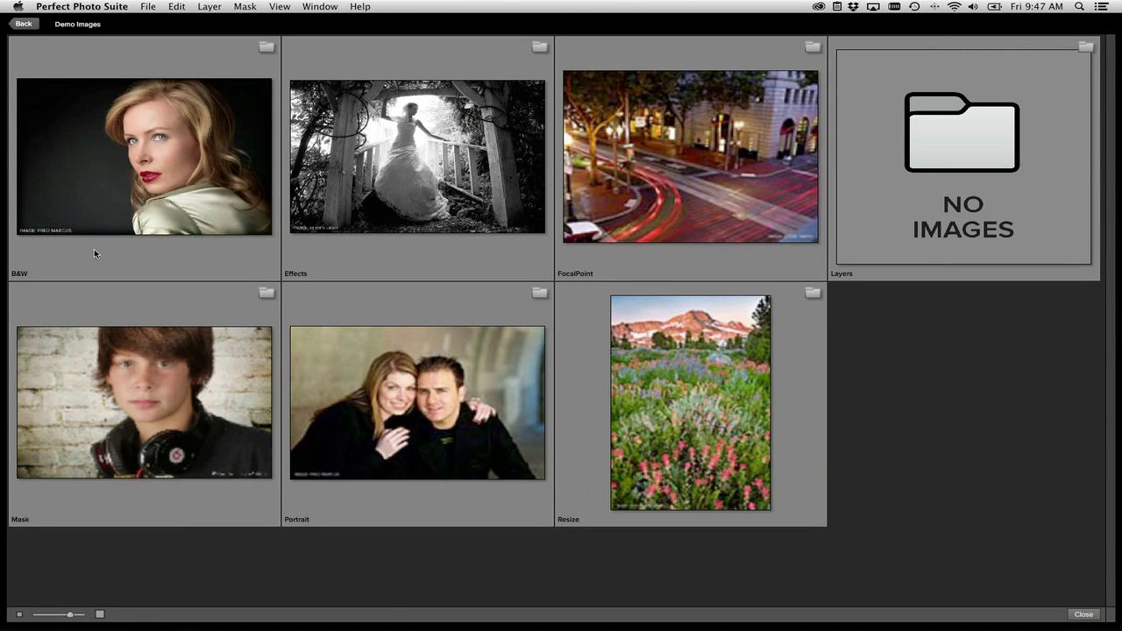
Step: Open _MG_1810.PSD, the photo of the woman on the white sofa, from the Demo Images folders
key("Right")
key("Return")
key("Right")
key("Right")
key("Return")
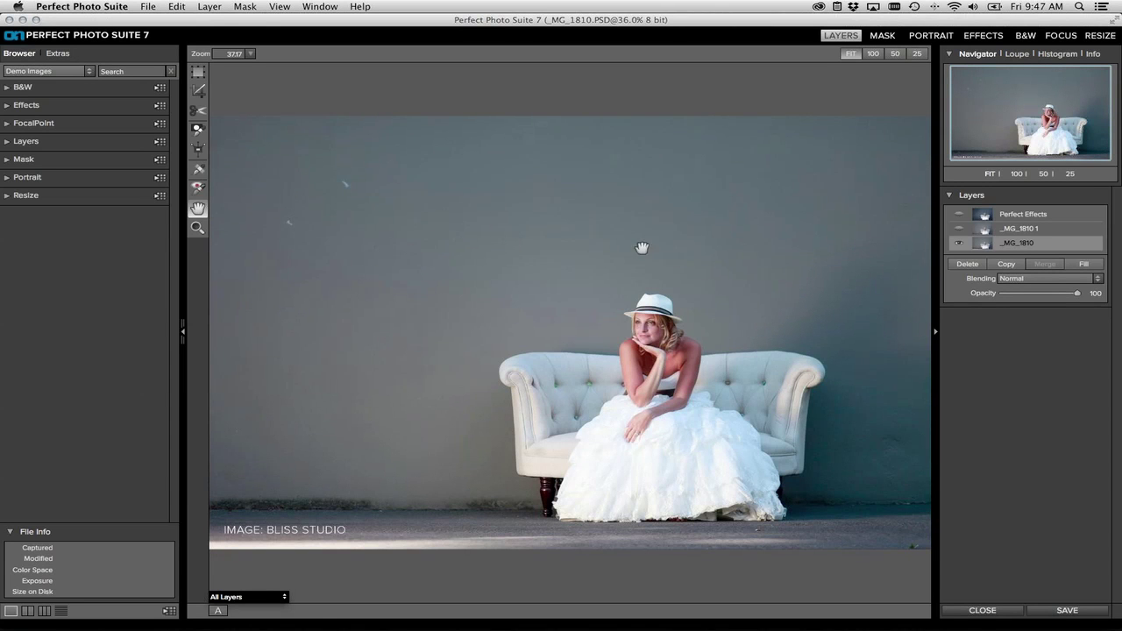
Step: Enlarge the Retouch Brush and remove the two light marks on the grey wall
left_click(198, 170)
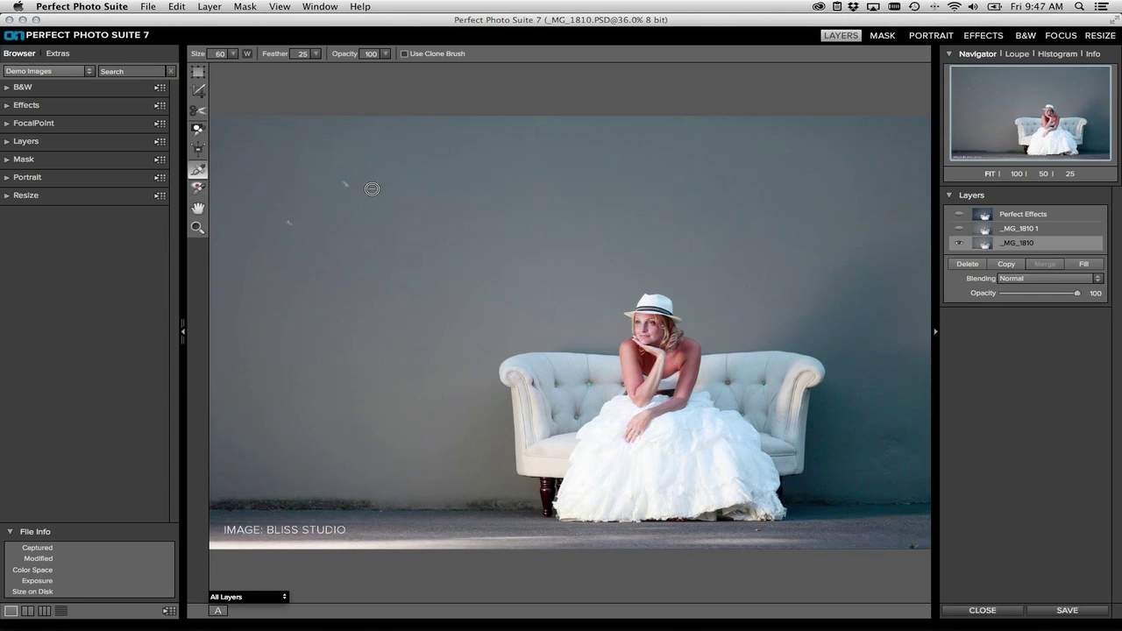
key("bracketright")
left_click(343, 184)
left_click(285, 220)
Step: Open the retouched photo in the Effects module and search the effect presets for "blue"
left_click(969, 36)
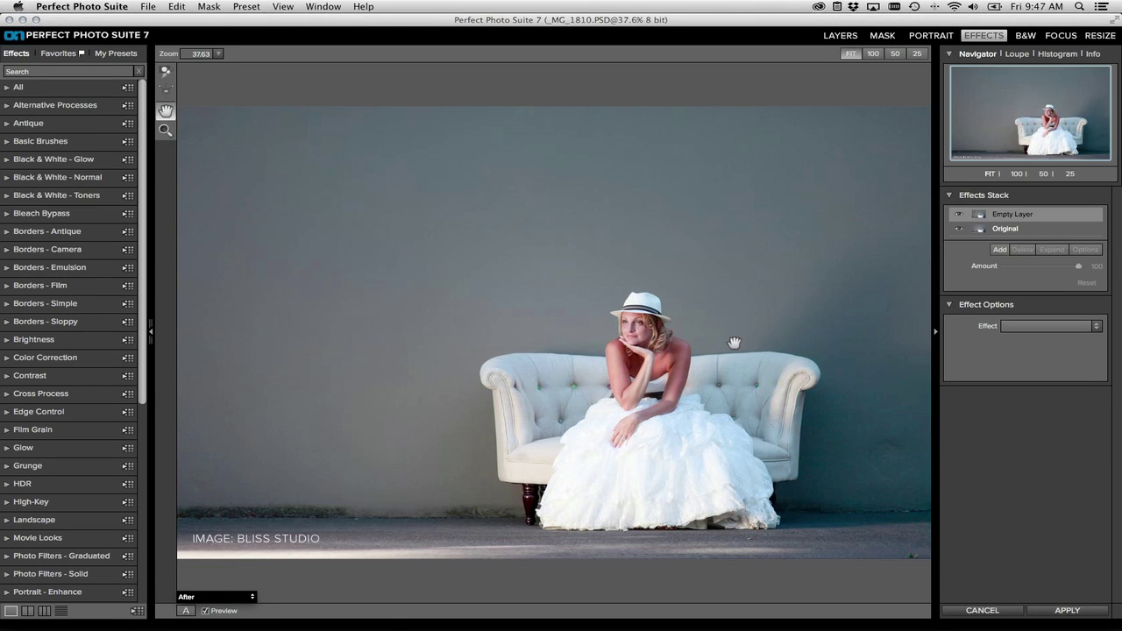
left_click(23, 71)
type("blue")
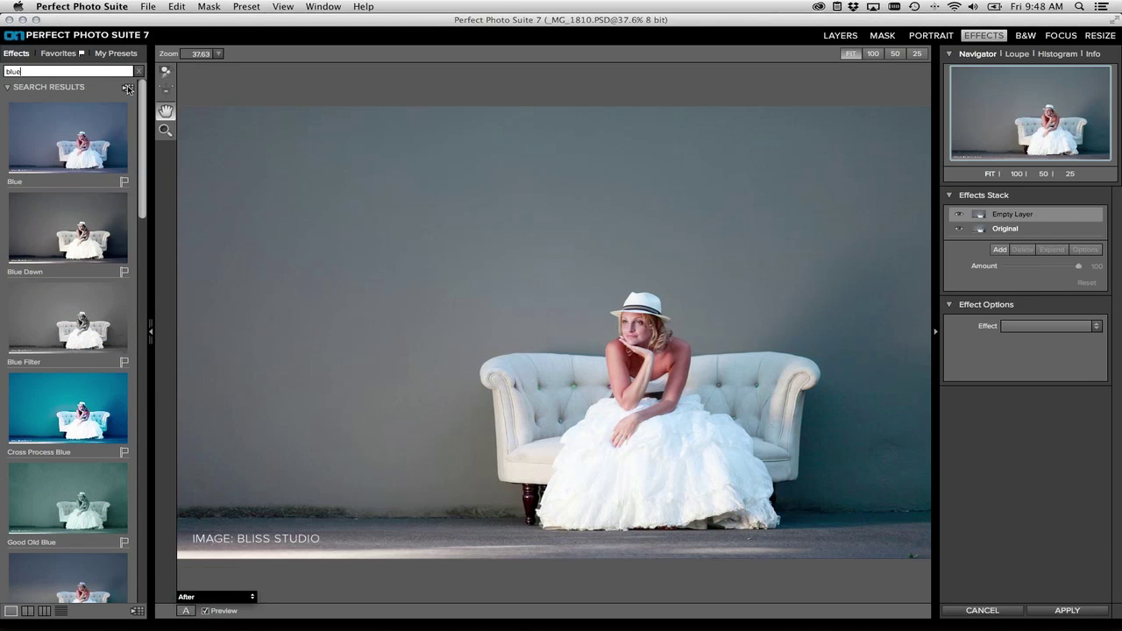
Step: Browse the enlarged search results and apply the Cross Process Blue preset
left_click(127, 88)
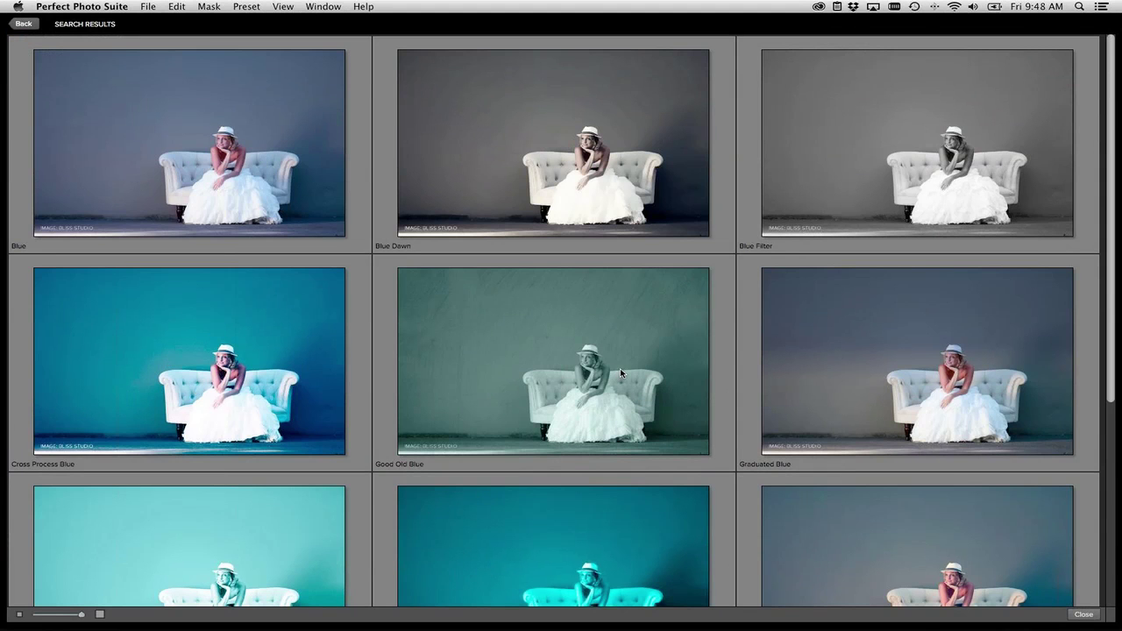
scroll(620, 371, "down", 5)
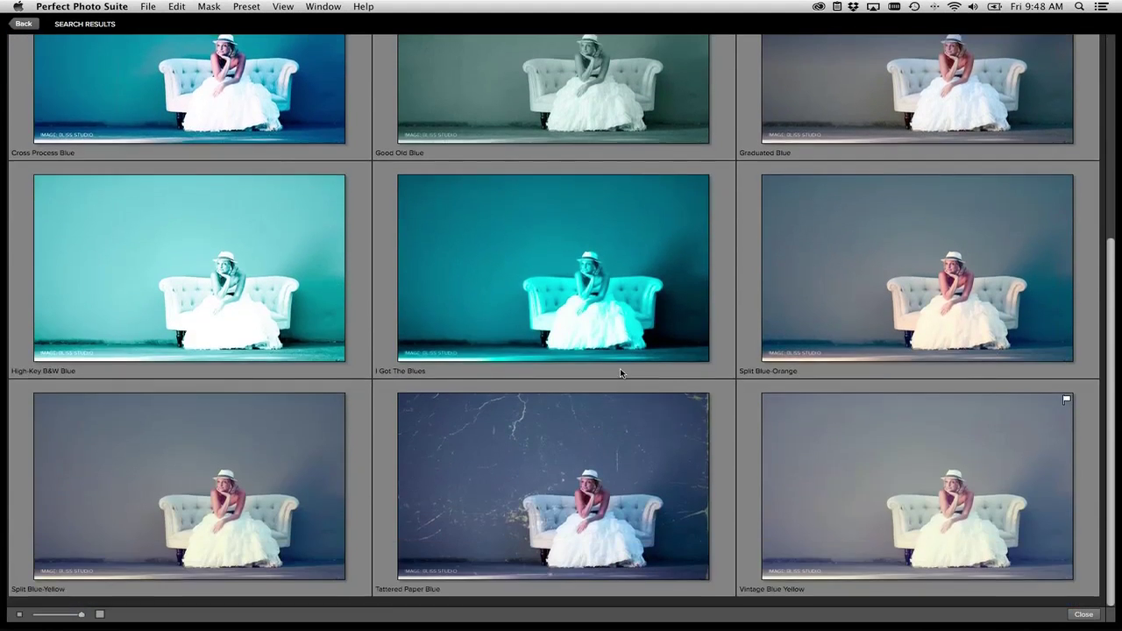
scroll(619, 372, "up", 5)
scroll(620, 371, "down", 2)
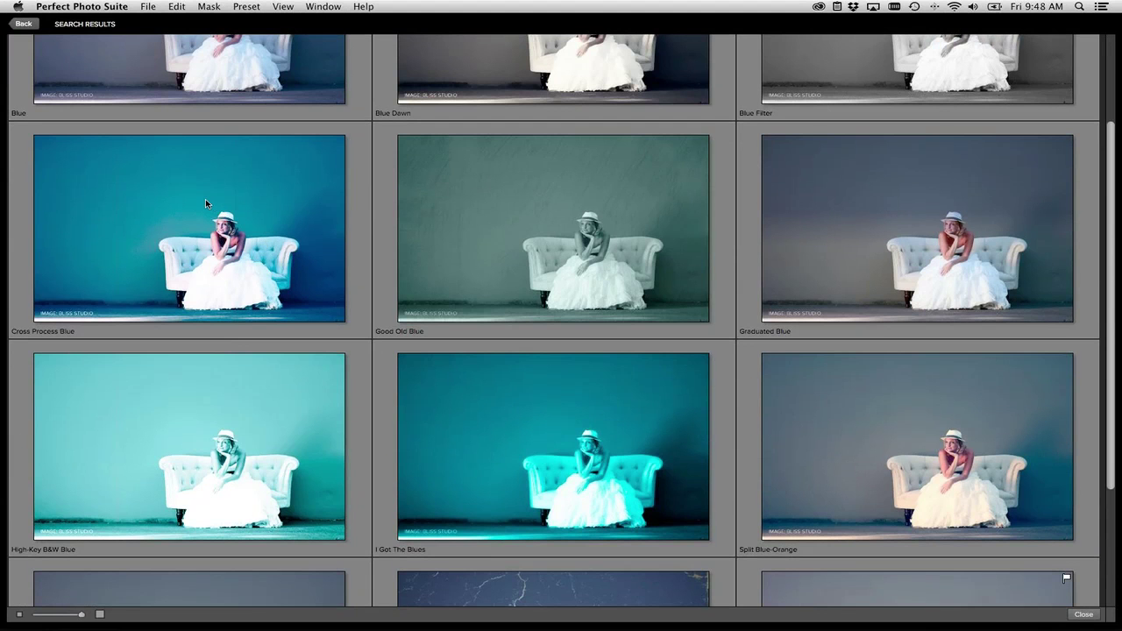
left_click(207, 196)
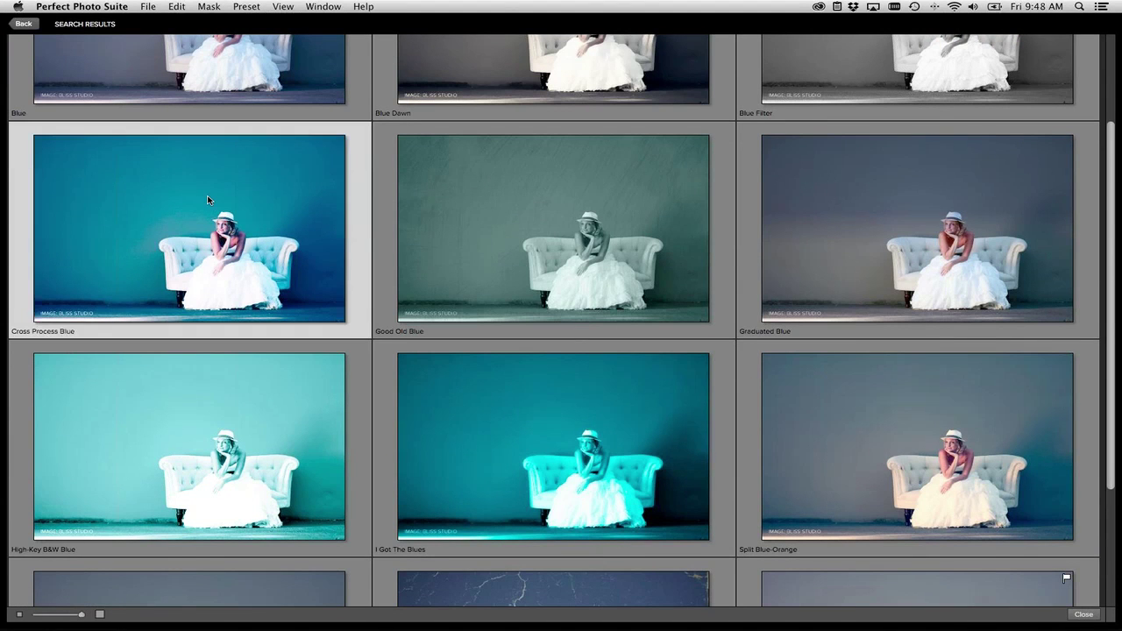
double_click(208, 200)
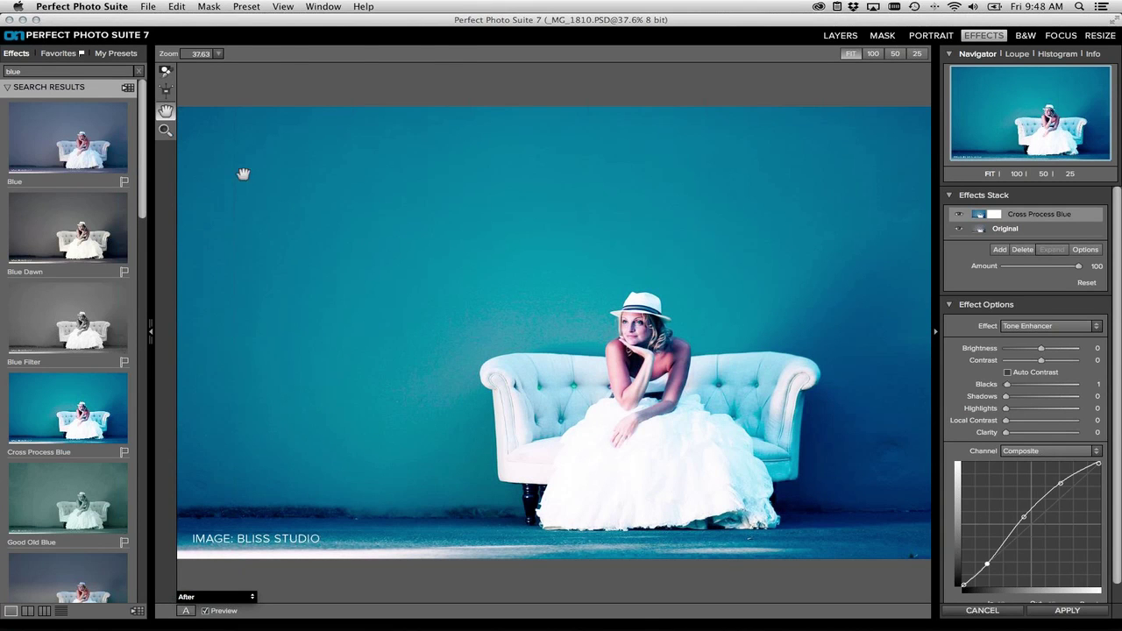
Step: Paint the blue effect out along the sofa, woman and dress edges using the Masking Brush with Perfect Brush on
left_click(166, 71)
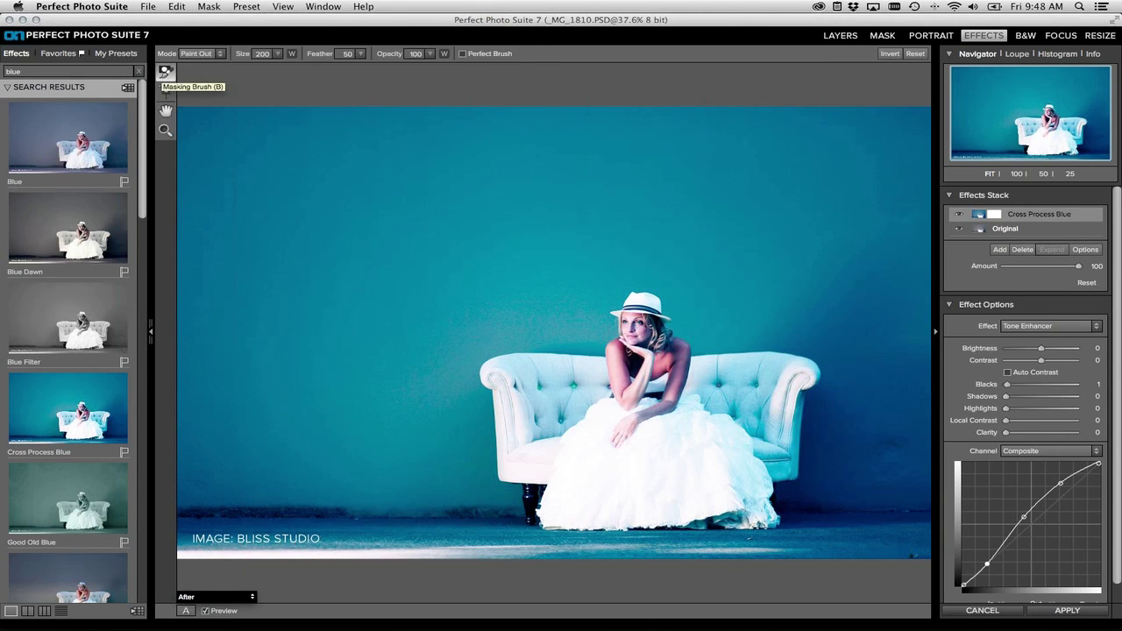
left_click(463, 54)
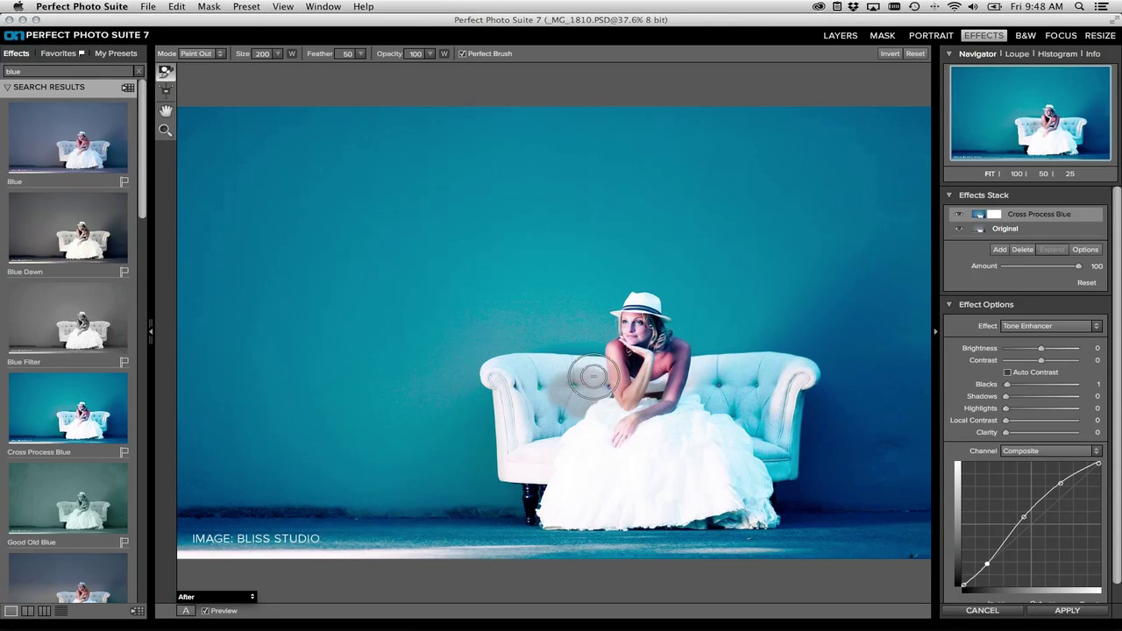
mouse_move(515, 368)
left_mouse_down()
mouse_move(509, 471)
mouse_move(553, 475)
mouse_move(545, 514)
mouse_move(571, 525)
mouse_move(689, 510)
mouse_move(763, 517)
mouse_move(760, 479)
mouse_move(793, 475)
mouse_move(792, 404)
mouse_move(797, 438)
mouse_move(797, 392)
mouse_move(811, 375)
mouse_move(787, 361)
mouse_move(814, 370)
mouse_move(774, 357)
mouse_move(667, 362)
mouse_move(630, 313)
left_mouse_up()
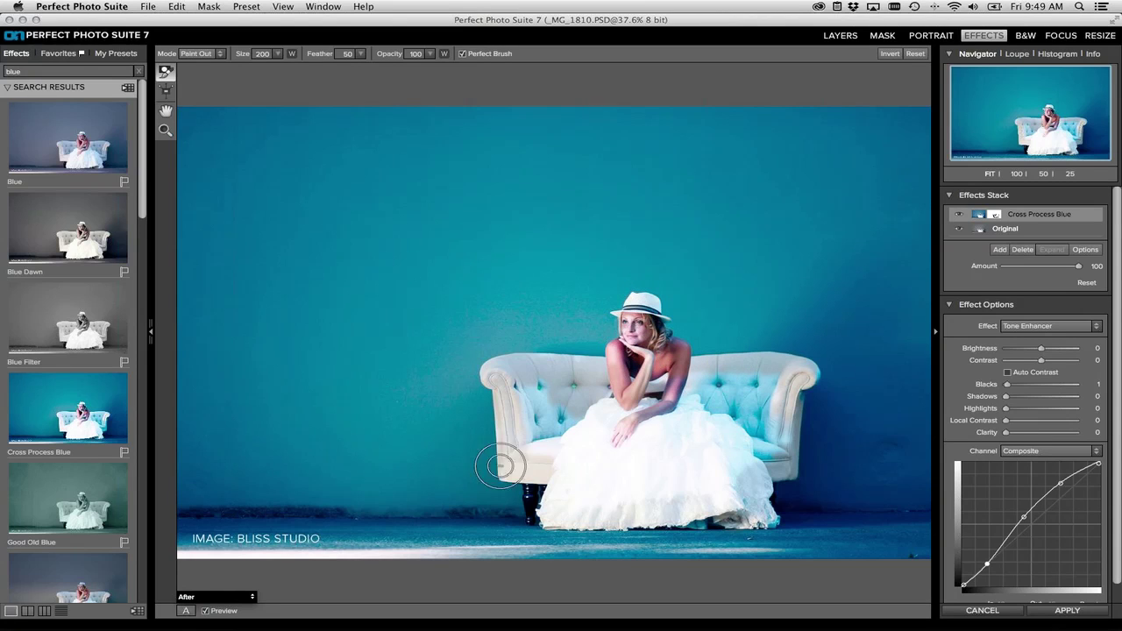
Step: Show the mask as a Mask-Red overlay and paint out the missed areas along the sofa and dress edges
left_click(230, 596)
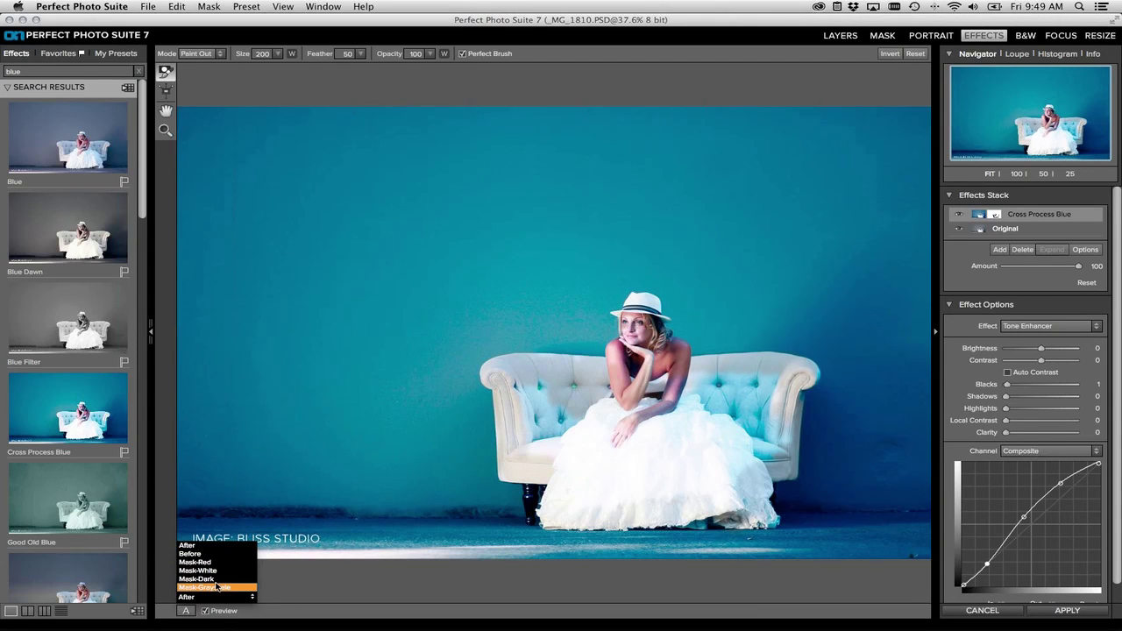
left_click(218, 562)
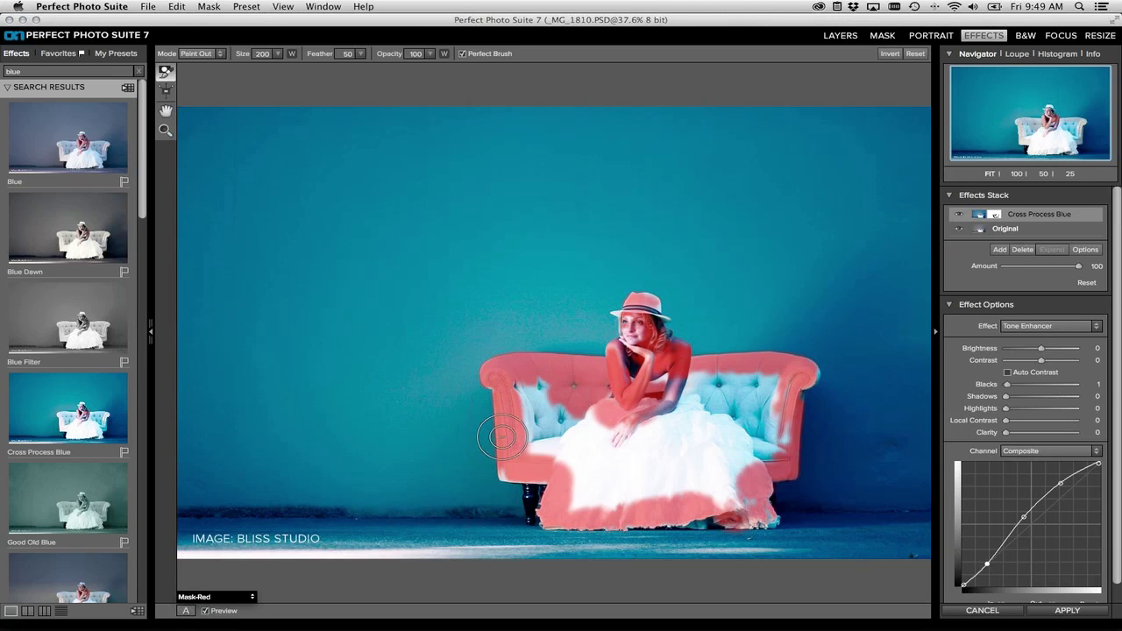
mouse_move(511, 473)
left_mouse_down()
mouse_move(589, 504)
mouse_move(742, 500)
mouse_move(771, 520)
mouse_move(756, 525)
mouse_move(716, 517)
mouse_move(746, 509)
mouse_move(757, 475)
mouse_move(784, 463)
mouse_move(784, 390)
mouse_move(814, 375)
left_mouse_up()
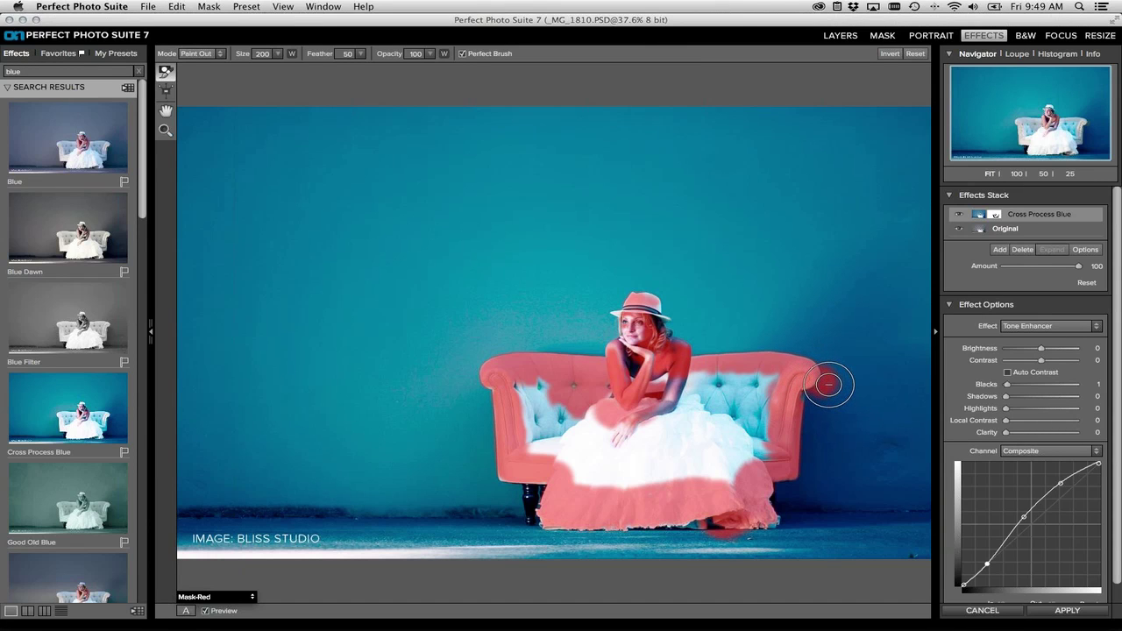
Step: Demonstrate swapping between Paint In and Paint Out, and paint the effect out of the woman's hat, hair and arms
key("x")
key("x")
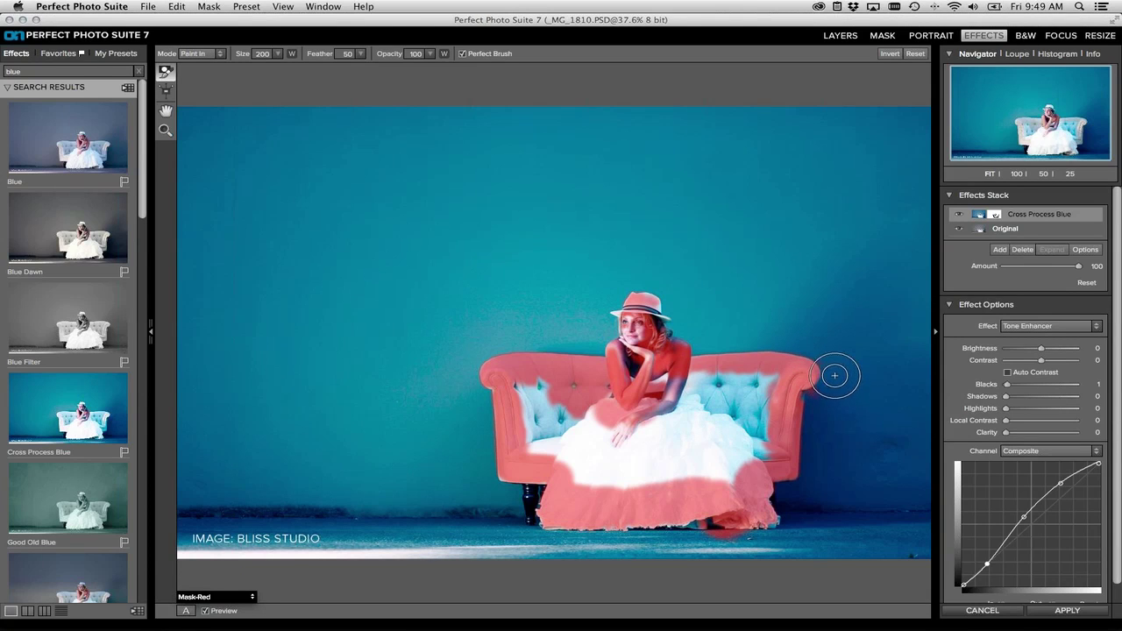
key("x")
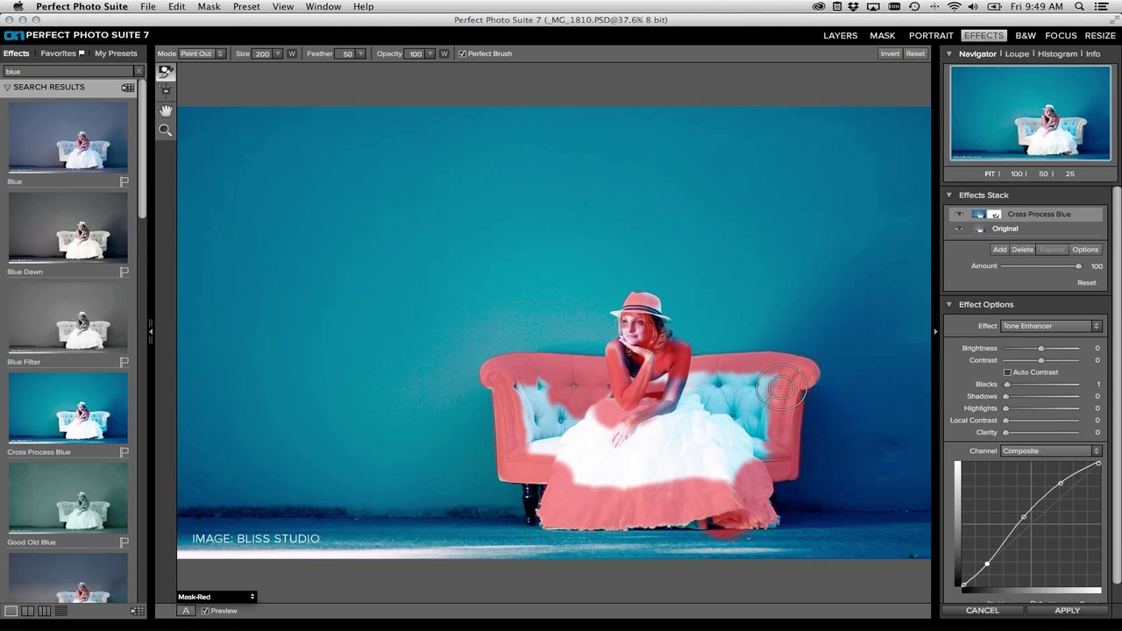
mouse_move(611, 329)
left_mouse_down()
mouse_move(631, 333)
mouse_move(648, 311)
mouse_move(640, 302)
mouse_move(662, 313)
mouse_move(649, 298)
mouse_move(659, 308)
mouse_move(613, 312)
mouse_move(642, 315)
mouse_move(670, 298)
mouse_move(681, 302)
mouse_move(663, 310)
mouse_move(674, 316)
mouse_move(651, 286)
mouse_move(680, 284)
left_mouse_up()
key("x")
key("x")
left_click_drag(675, 349, 653, 422)
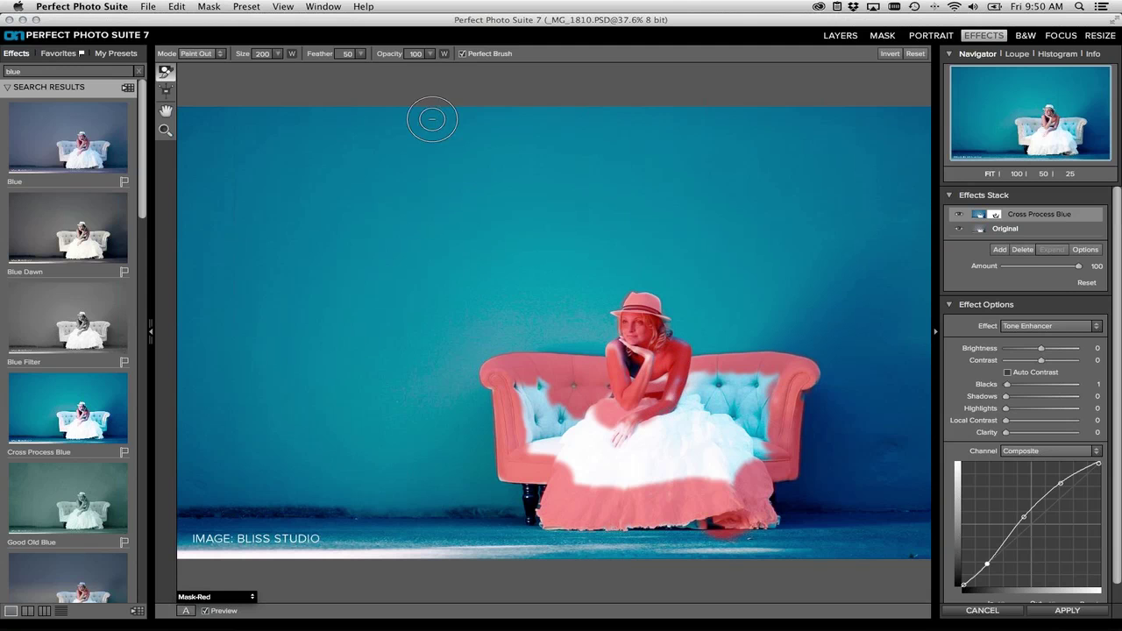
Step: Turn Perfect Brush off and paint the effect out of the sofa and dress interiors, finishing the woman's face and arms at brush size 90
left_click(463, 54)
mouse_move(663, 398)
left_mouse_down()
mouse_move(765, 378)
mouse_move(742, 451)
mouse_move(756, 452)
mouse_move(710, 483)
mouse_move(596, 482)
mouse_move(573, 460)
mouse_move(689, 454)
mouse_move(735, 418)
mouse_move(617, 415)
mouse_move(590, 432)
mouse_move(684, 433)
mouse_move(548, 446)
mouse_move(560, 451)
mouse_move(537, 432)
mouse_move(526, 384)
mouse_move(543, 389)
mouse_move(555, 420)
mouse_move(612, 404)
left_mouse_up()
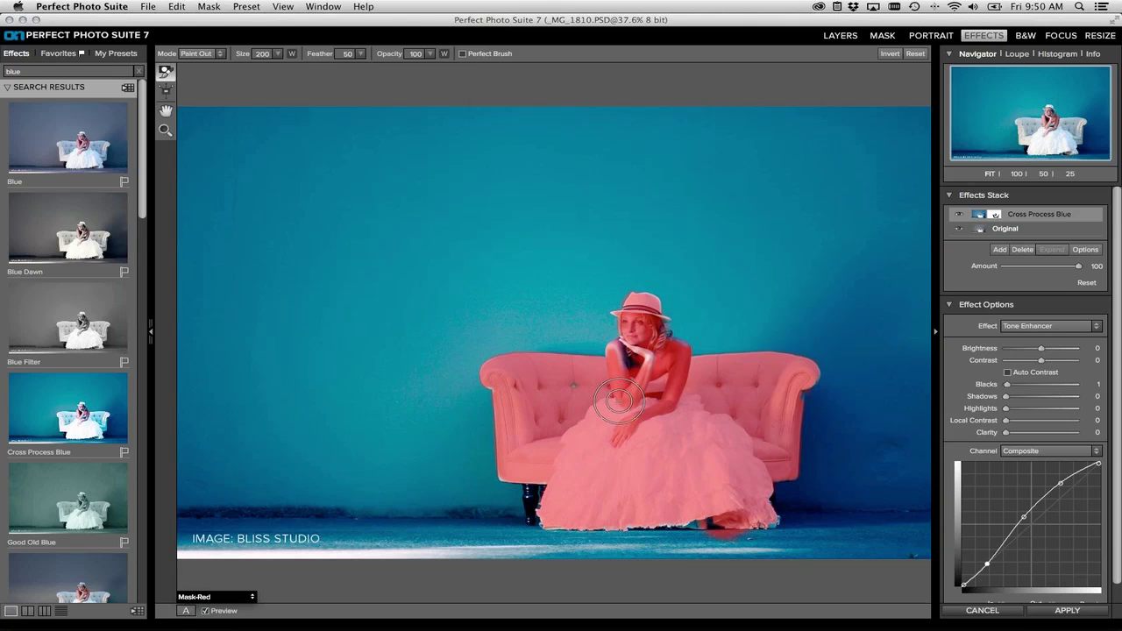
key("bracketleft")
key("bracketleft")
key("bracketleft")
key("bracketleft")
key("bracketleft")
mouse_move(635, 340)
left_mouse_down()
mouse_move(623, 369)
mouse_move(678, 350)
mouse_move(642, 345)
mouse_move(660, 332)
mouse_move(630, 325)
left_mouse_up()
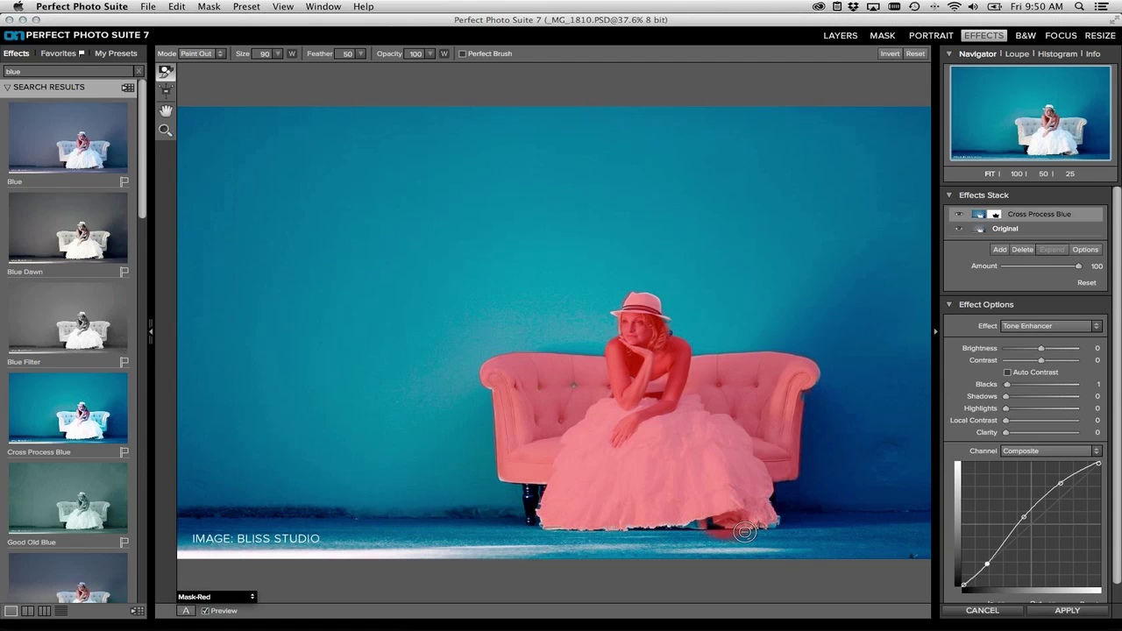
key("x")
key("x")
Step: Return to the After view and toggle the preview to compare the photo with and without the effect
left_click(236, 599)
left_click(203, 543)
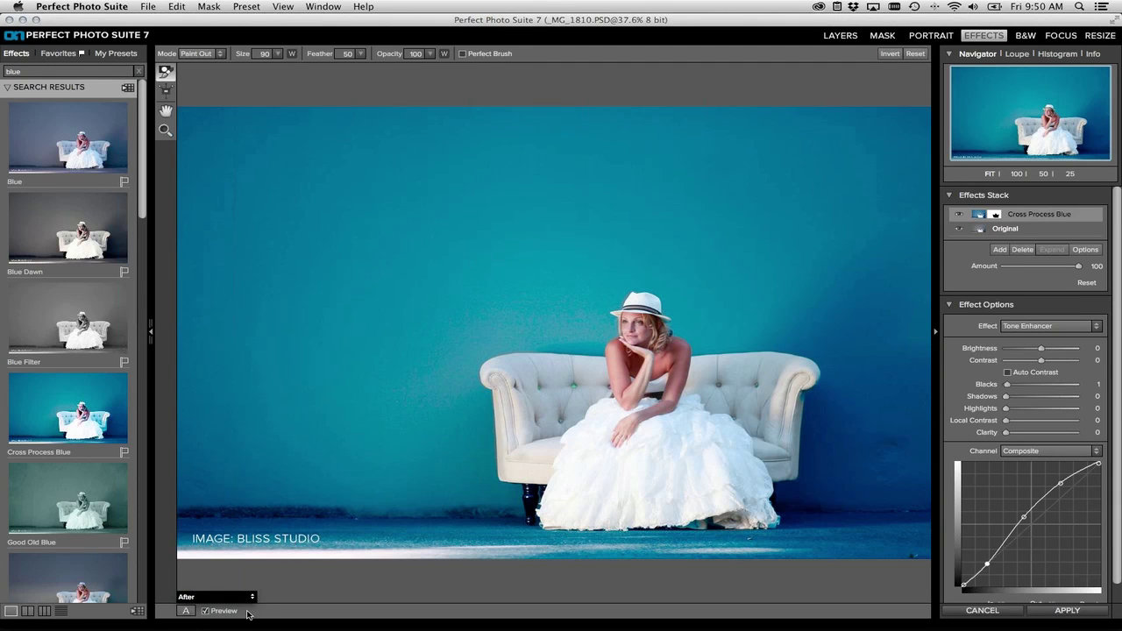
left_click(206, 611)
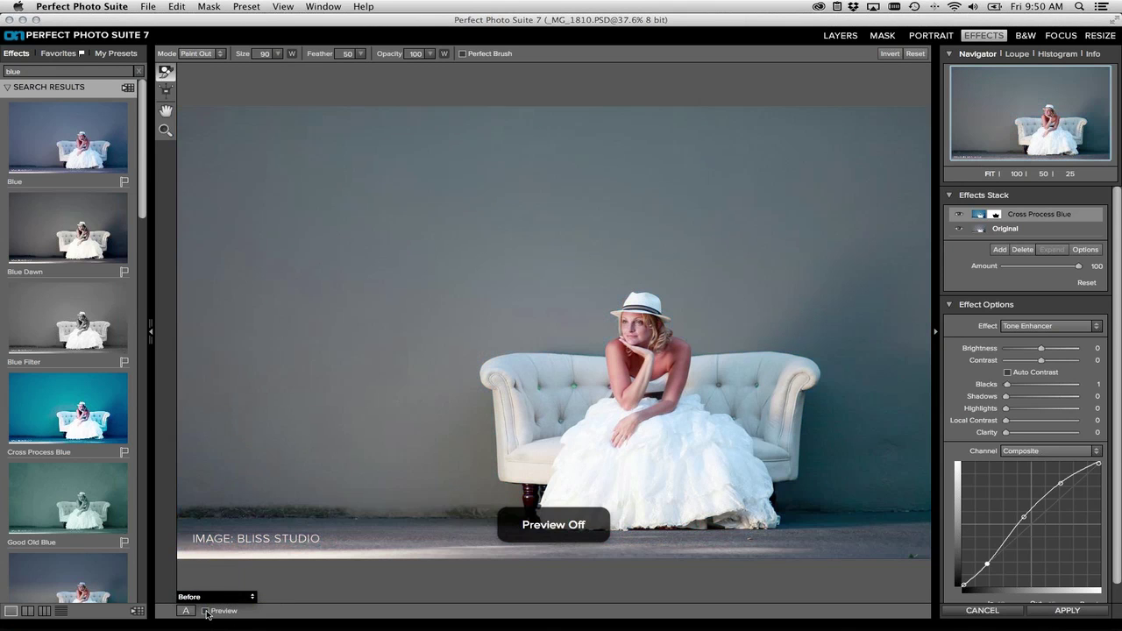
left_click(206, 610)
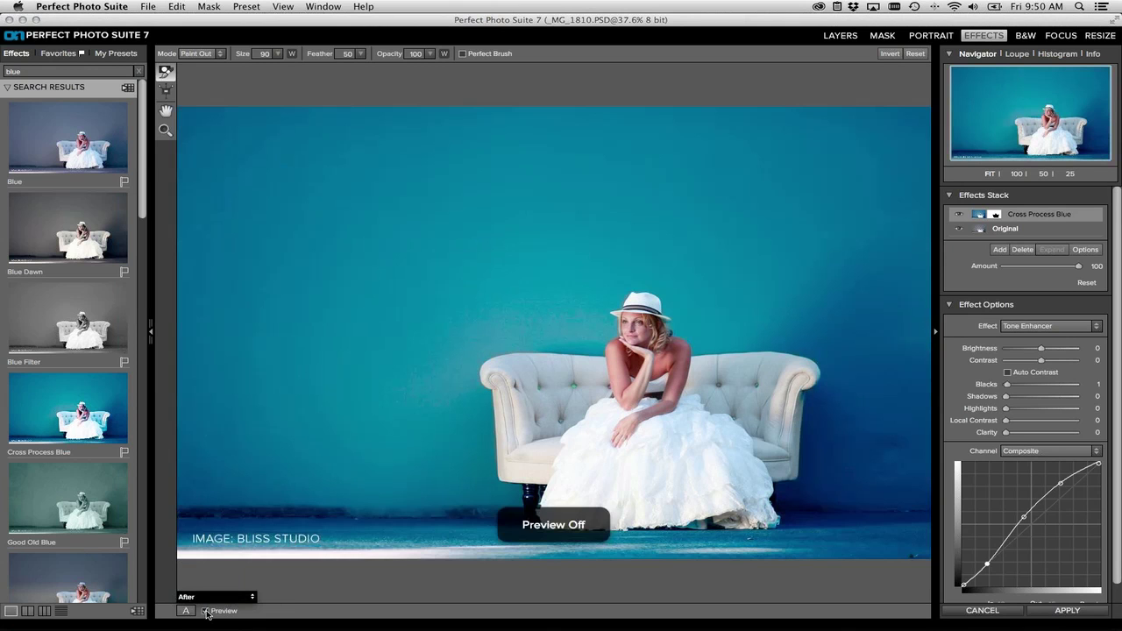
left_click(206, 610)
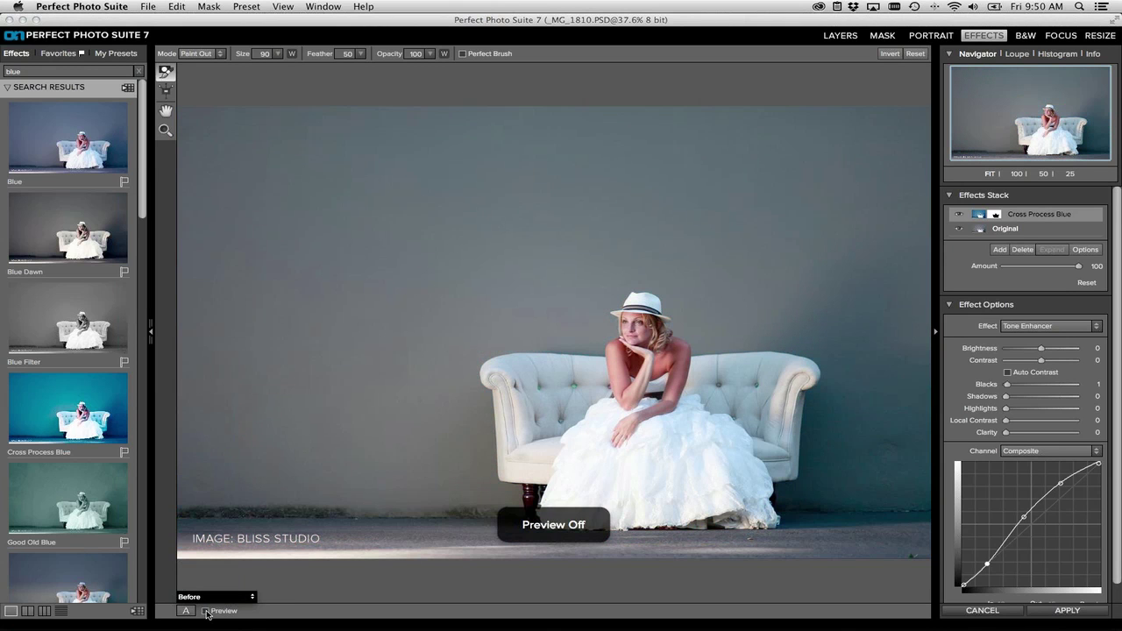
Step: Compare the photo again with and without the masked Cross Process Blue effect, finishing with the preview on
left_click(206, 610)
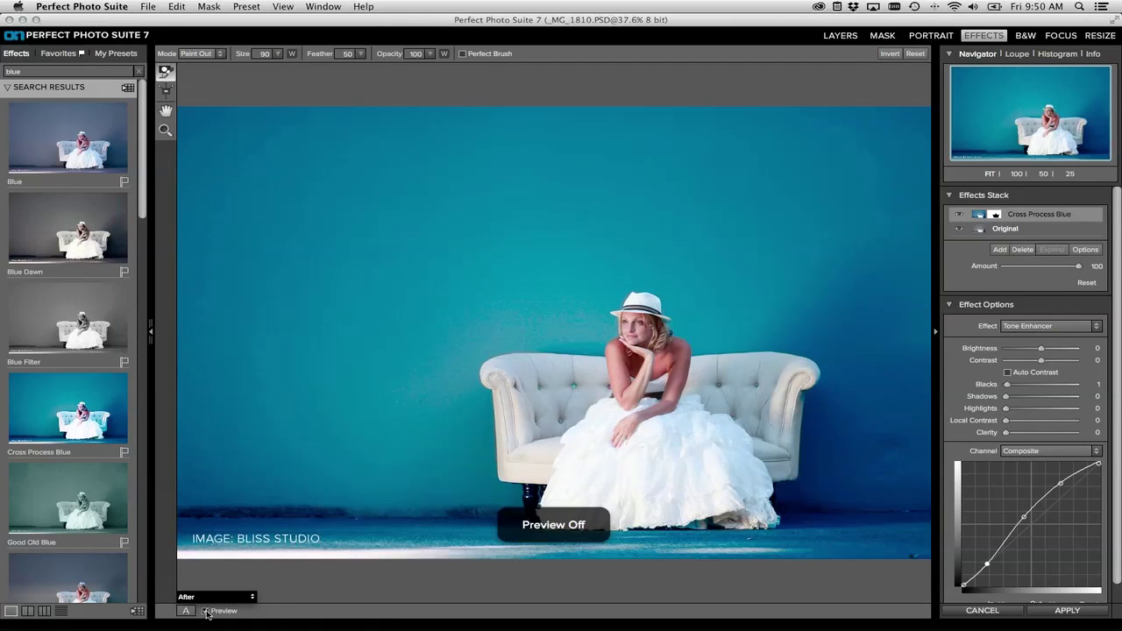
left_click(206, 610)
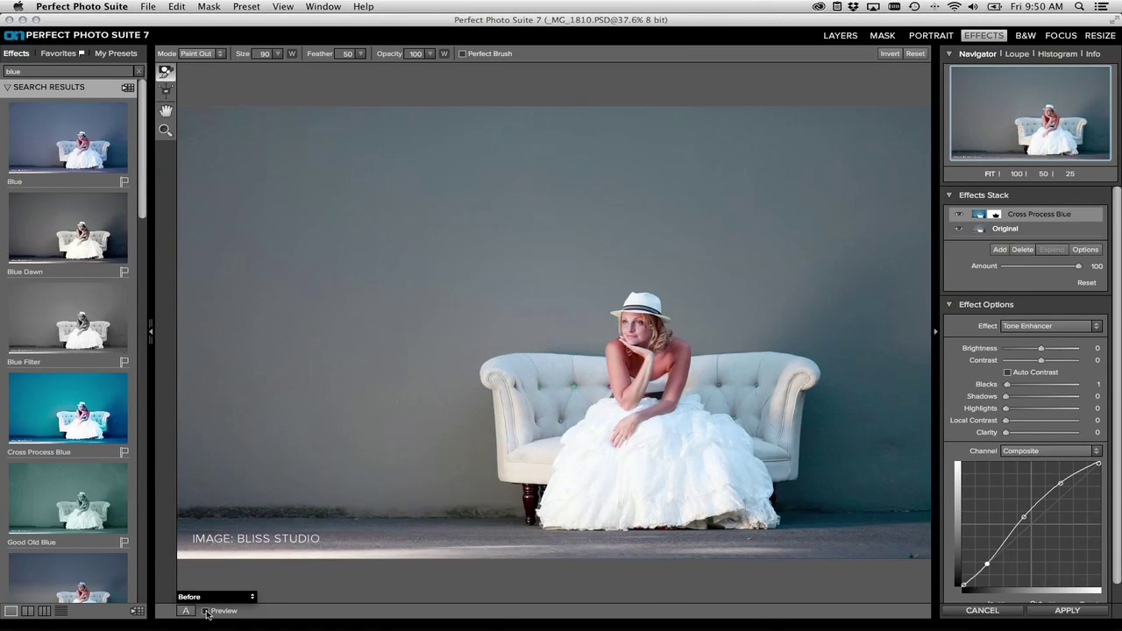
left_click(207, 612)
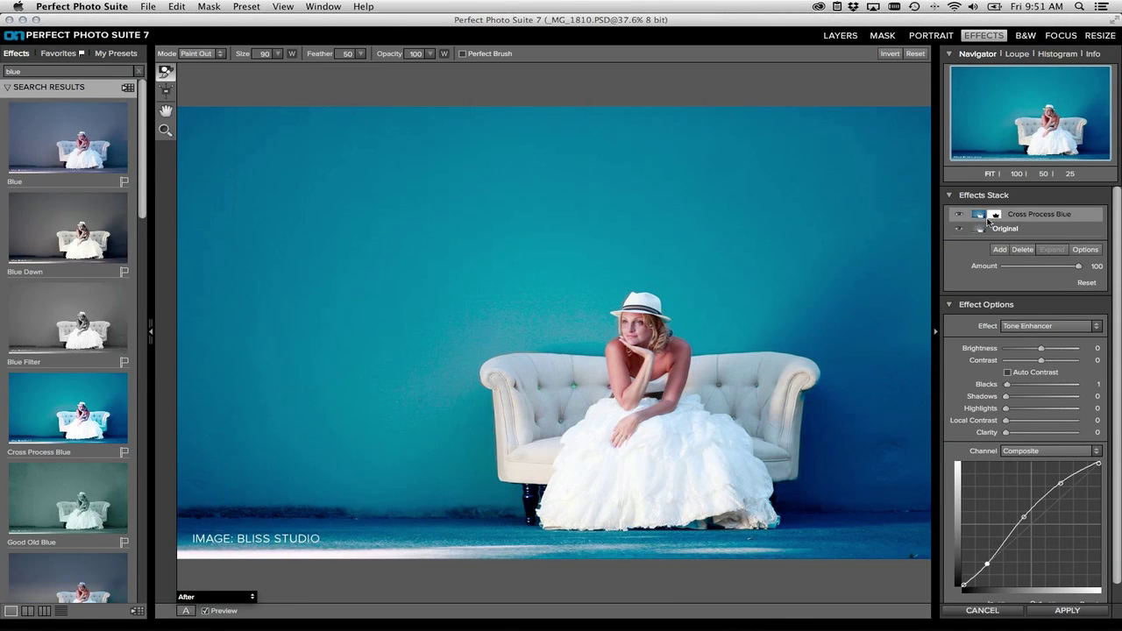
Step: Copy the Cross Process Blue layer's mask and add a new empty layer to the effects stack
left_click(211, 7)
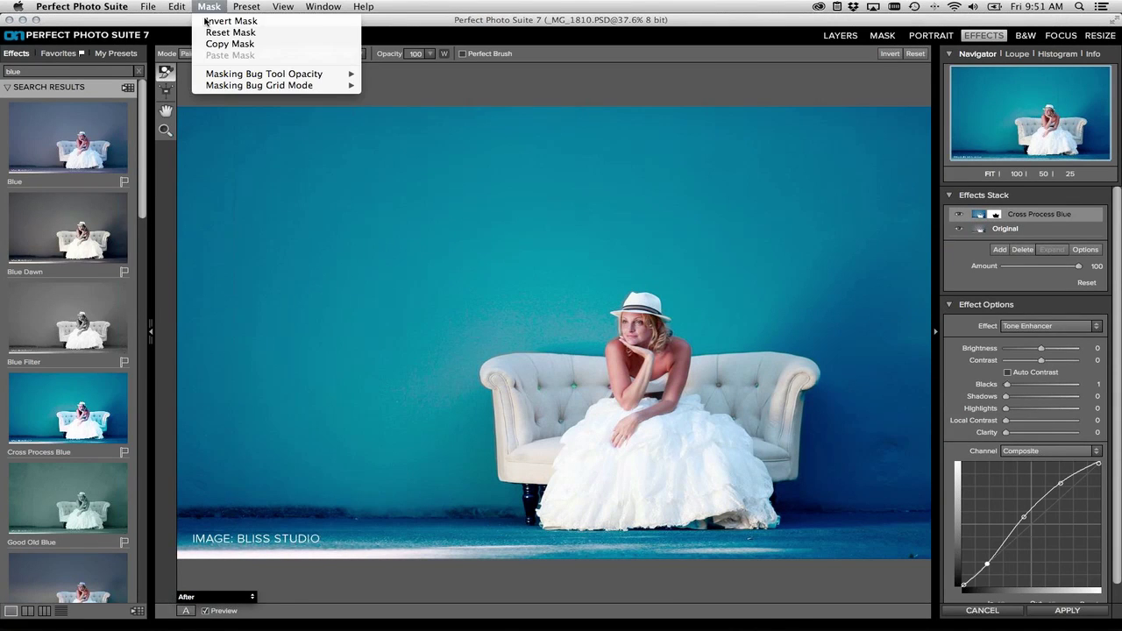
left_click(215, 45)
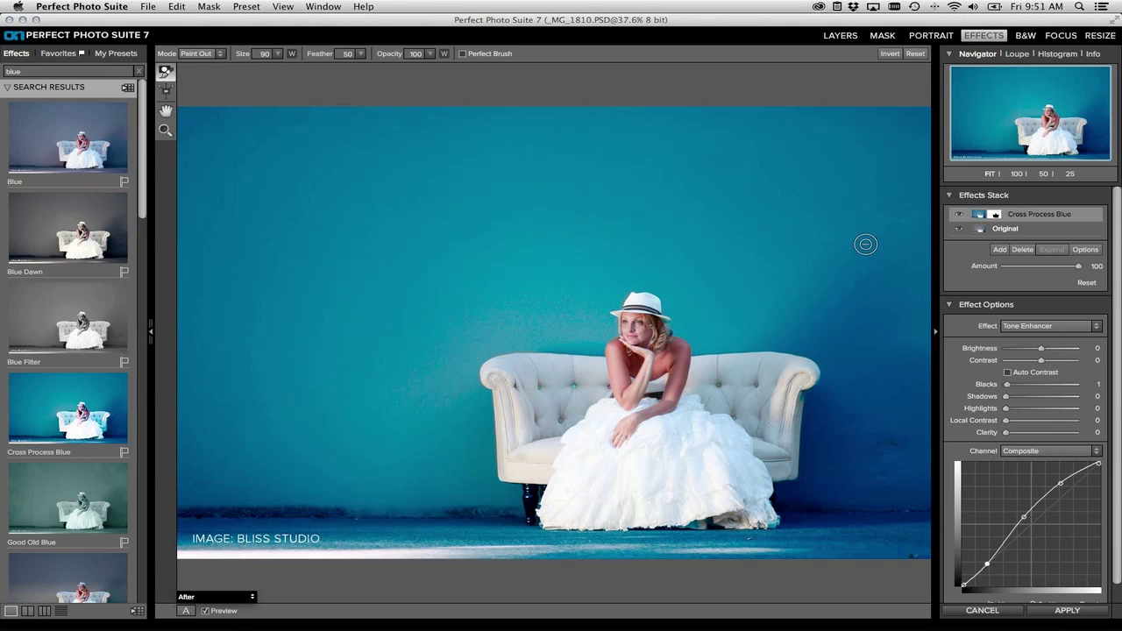
left_click(1000, 251)
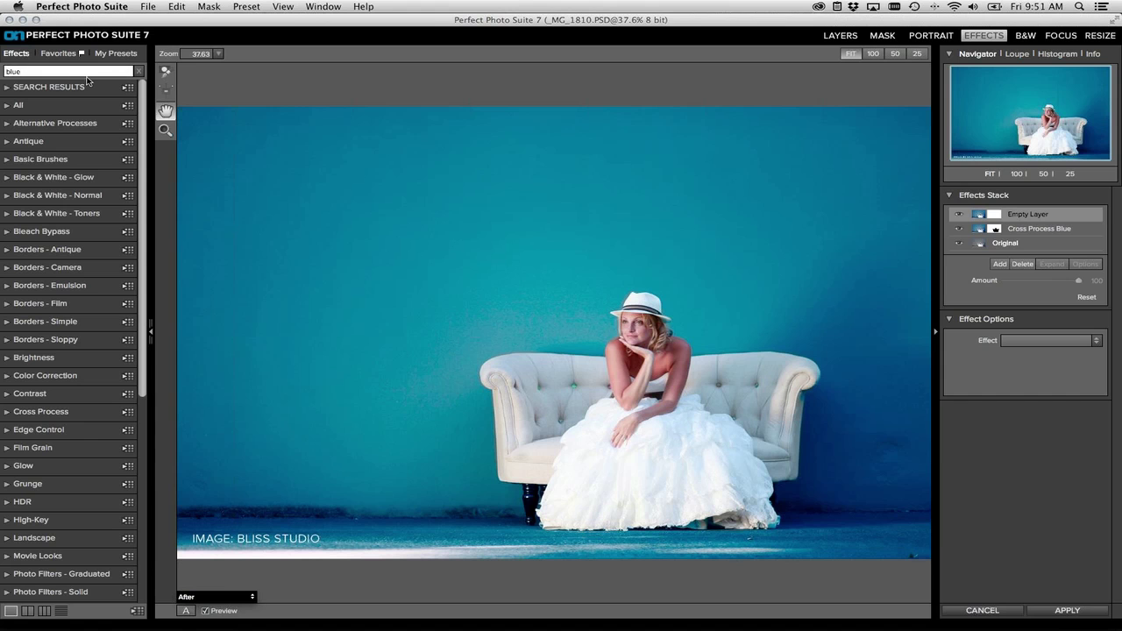
Step: Clear the effects search, browse the Textures - Walls category and apply the Screen Door preset to the empty layer
left_click(138, 71)
scroll(40, 397, "down", 5)
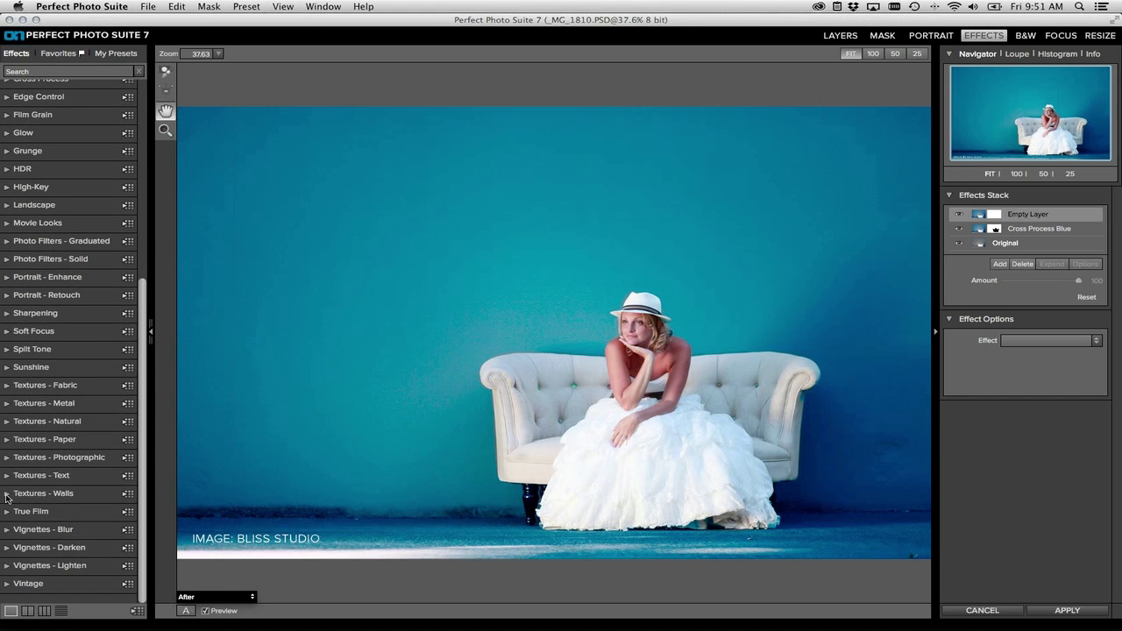
left_click(6, 495)
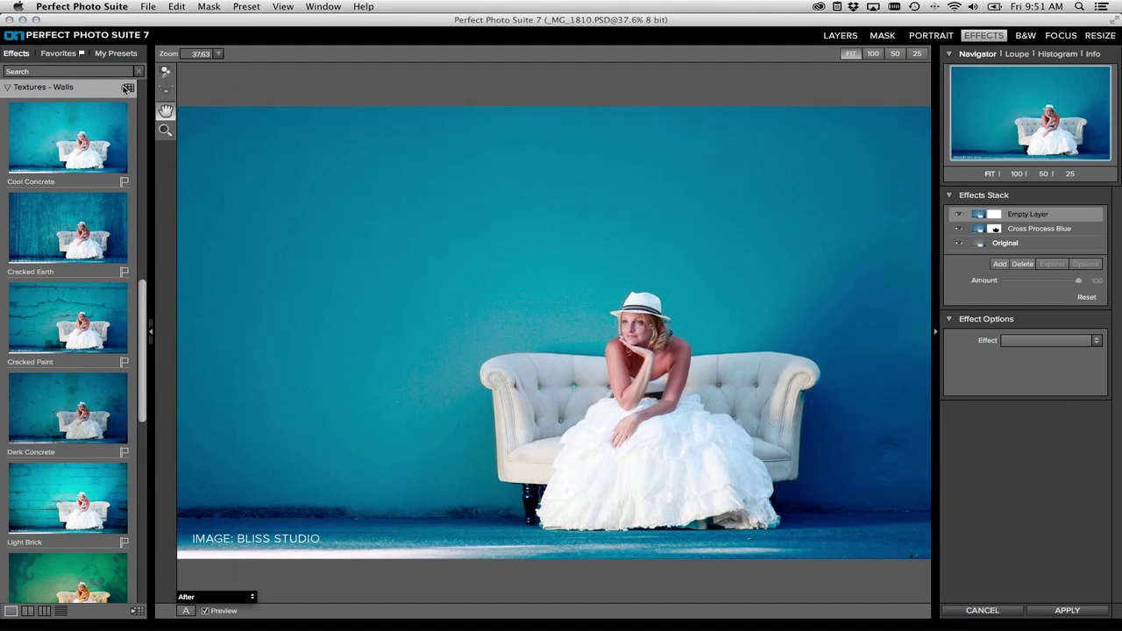
left_click(127, 88)
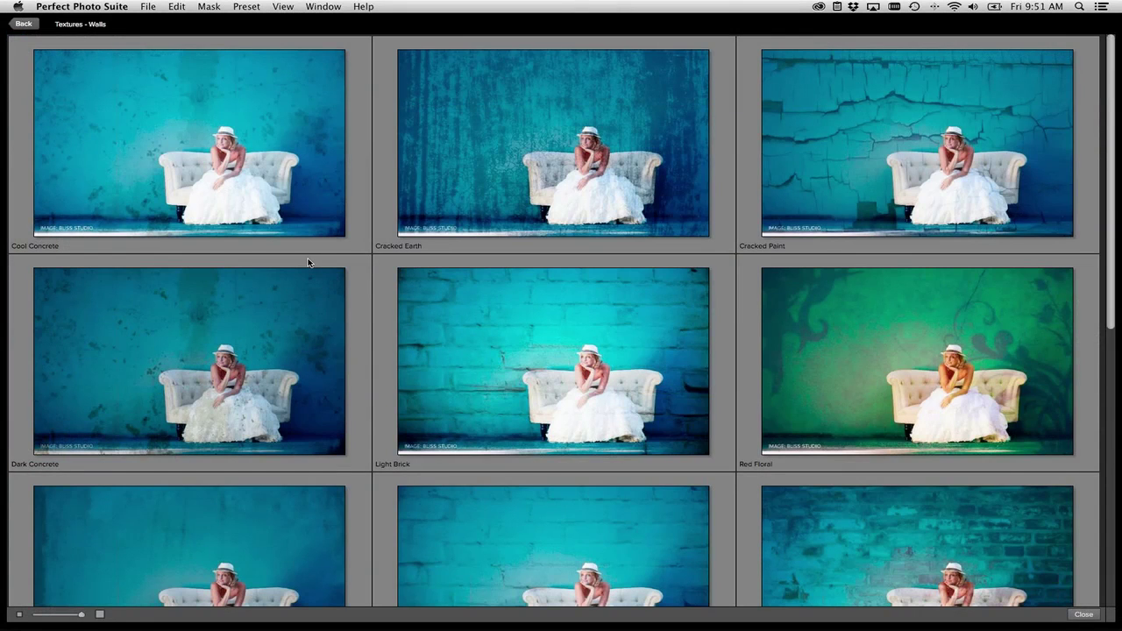
scroll(308, 262, "down", 5)
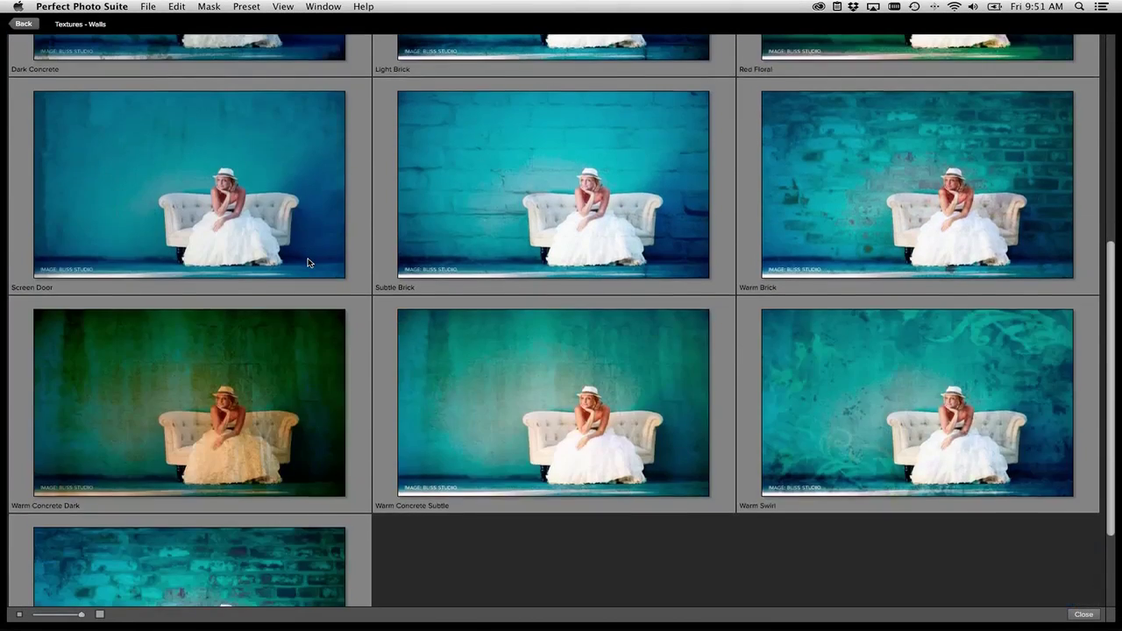
scroll(307, 261, "down", 2)
scroll(225, 237, "up", 3)
left_click(224, 236)
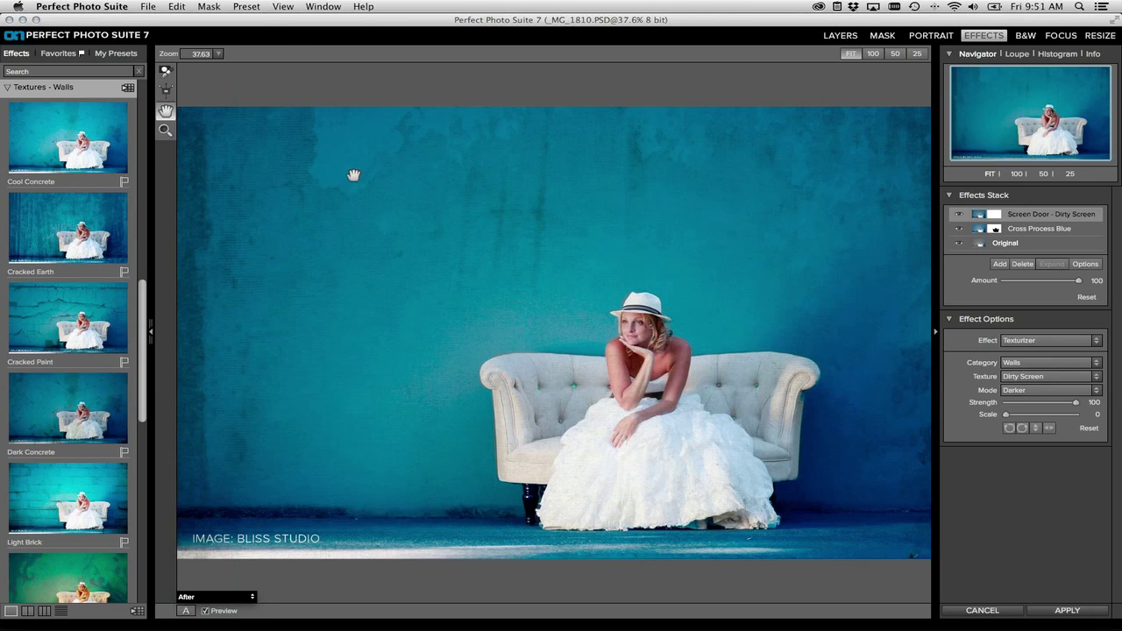
Step: Paste the copied mask onto the Screen Door layer and set its Amount to 63
left_click(210, 7)
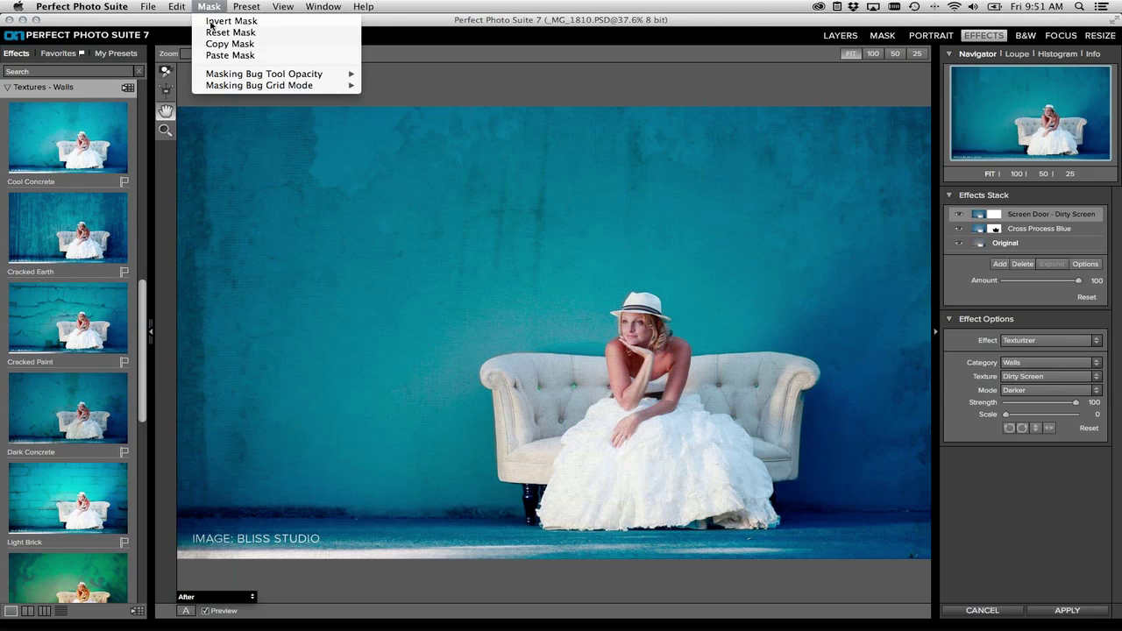
left_click(218, 55)
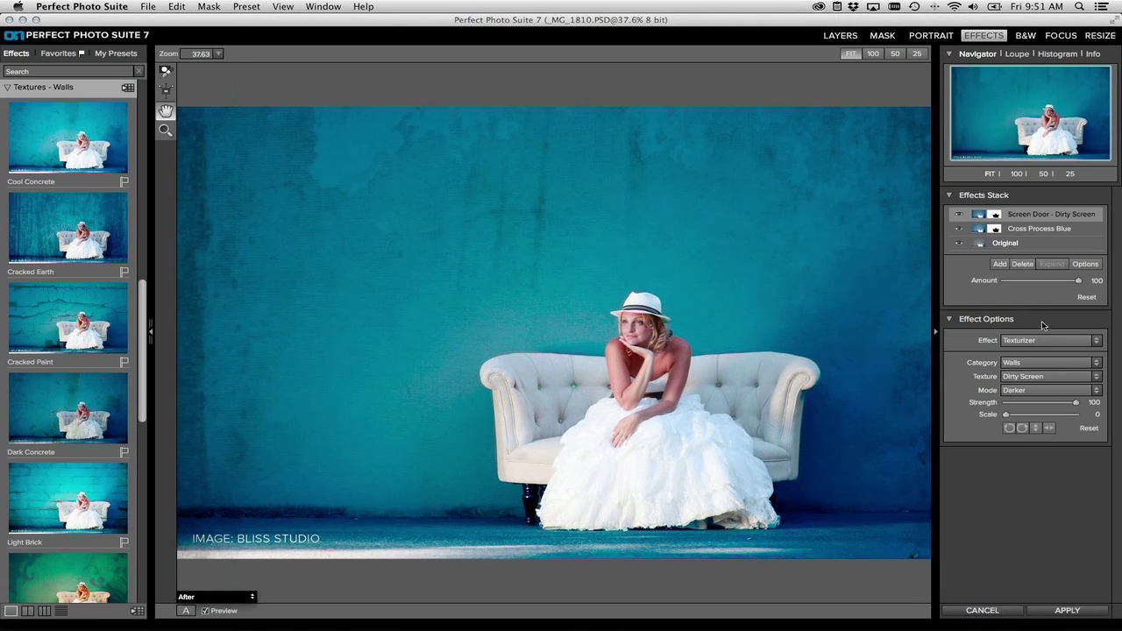
left_click_drag(1078, 283, 1049, 283)
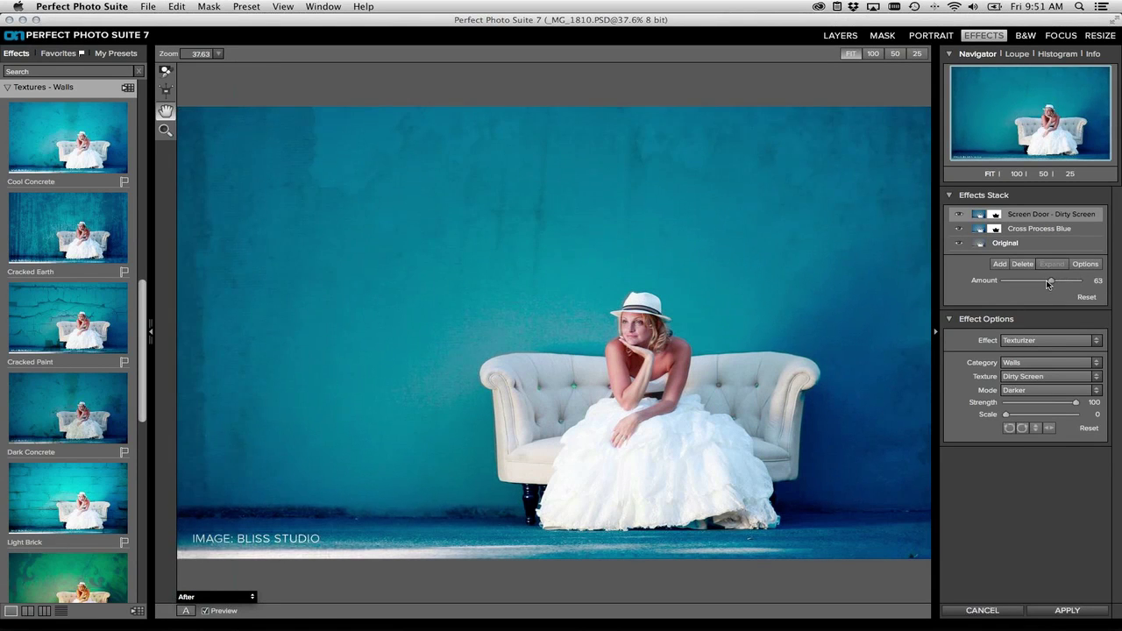
Step: Add another empty layer to the effects stack and search the effects for "warm"
left_click(1000, 265)
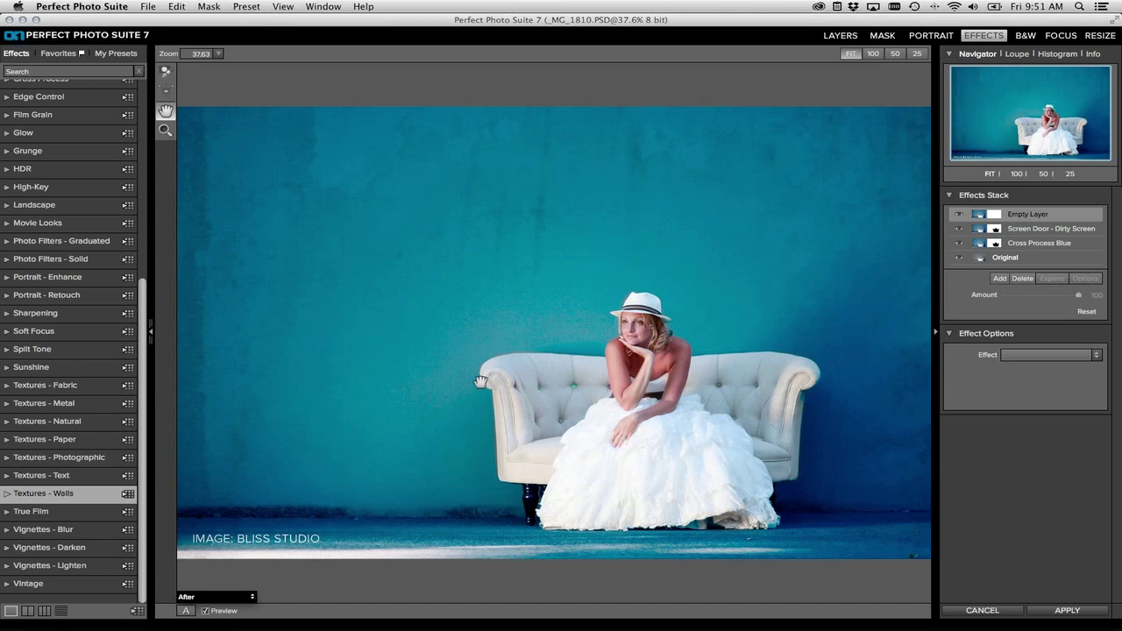
left_click_drag(145, 307, 110, 97)
left_click(15, 71)
type("warm")
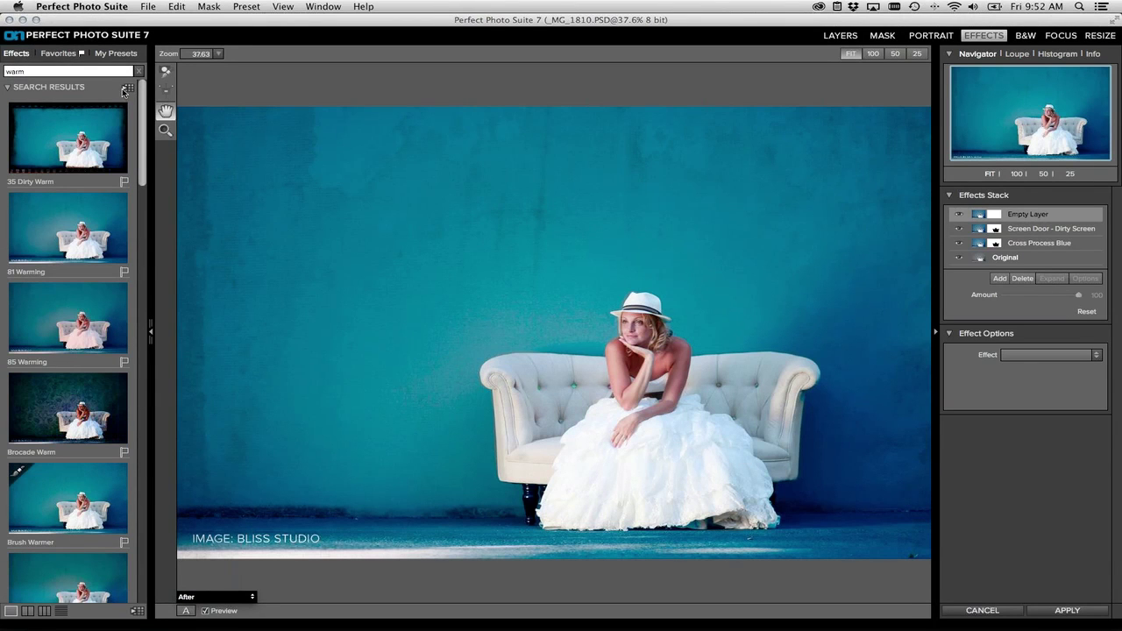
Step: Browse the search results at large preview size and apply the Warm Highlights preset to the empty layer
left_click(127, 89)
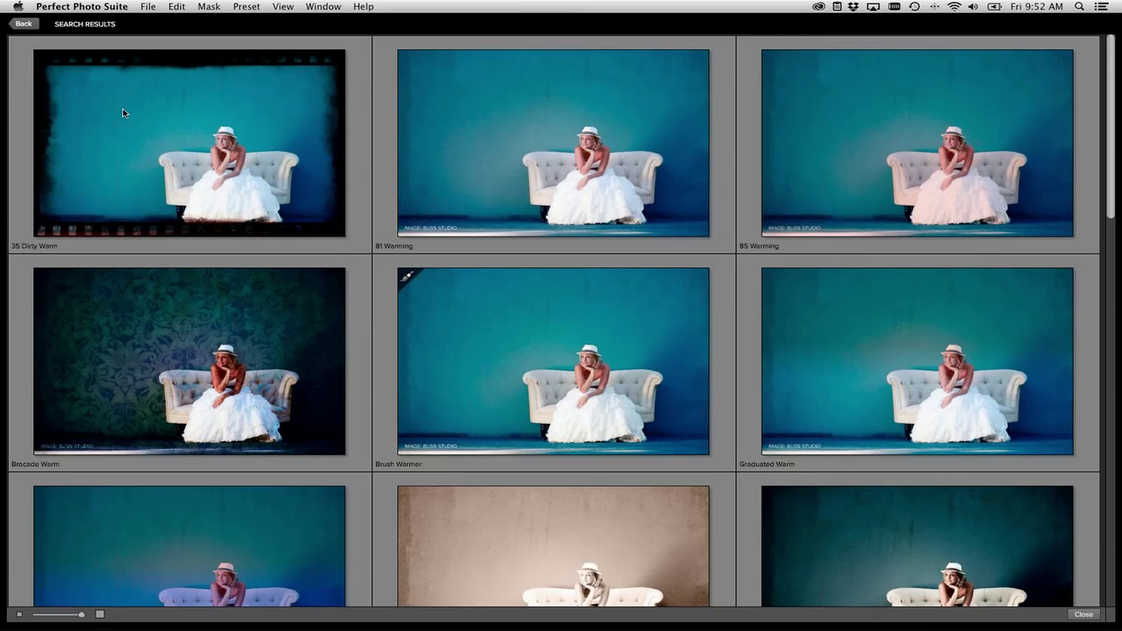
scroll(330, 255, "down", 3)
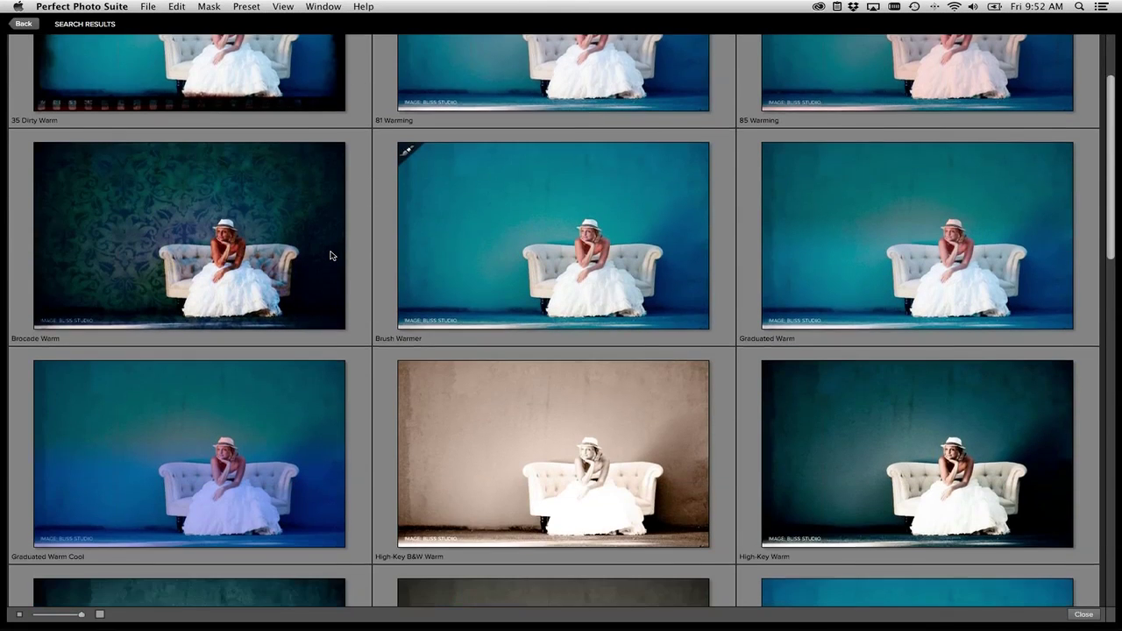
scroll(330, 255, "down", 2)
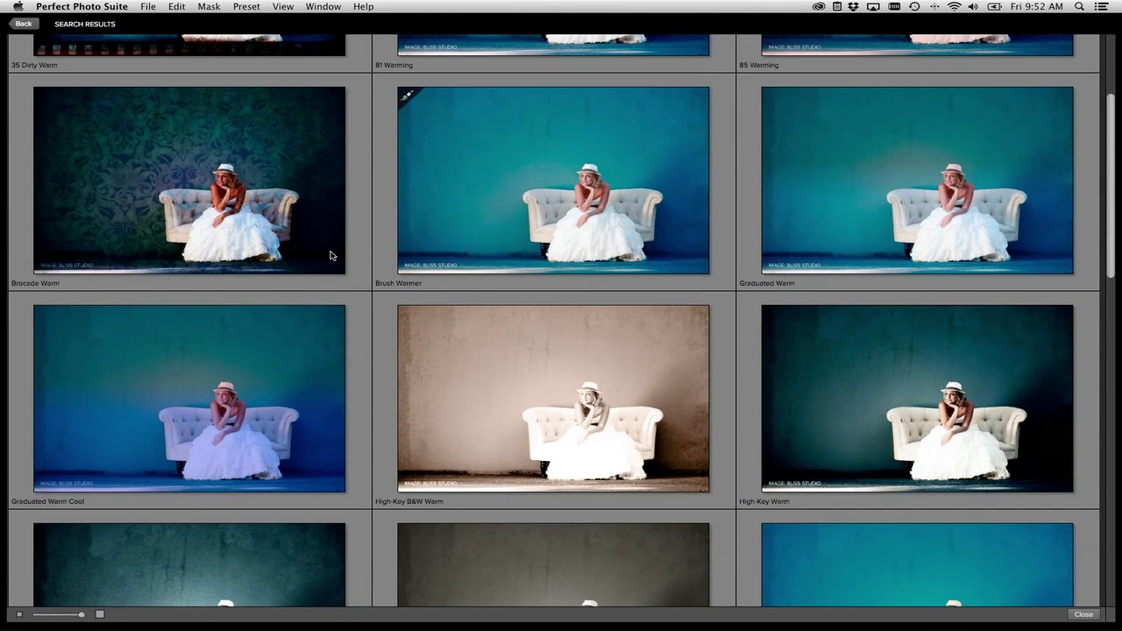
scroll(330, 255, "up", 3)
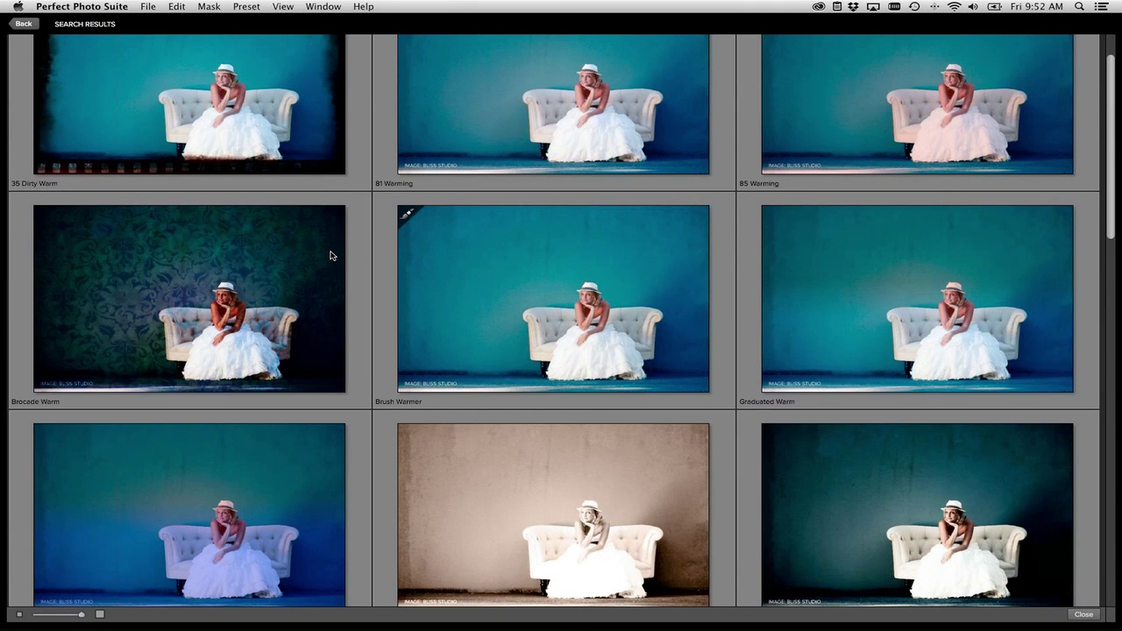
scroll(330, 255, "down", 1)
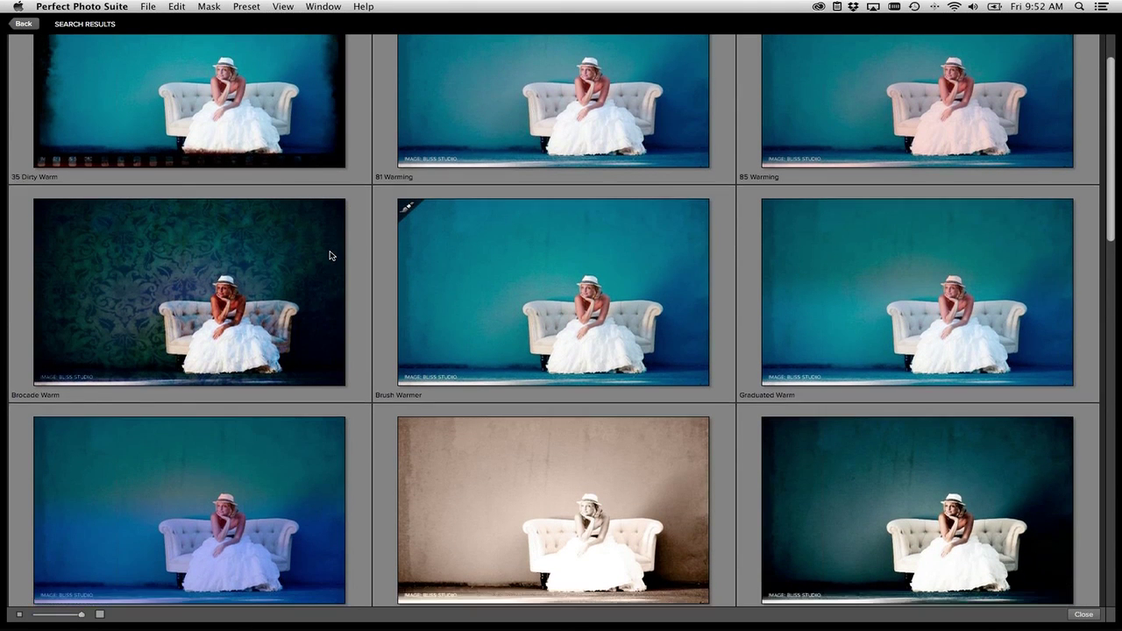
scroll(330, 255, "down", 14)
scroll(329, 255, "down", 4)
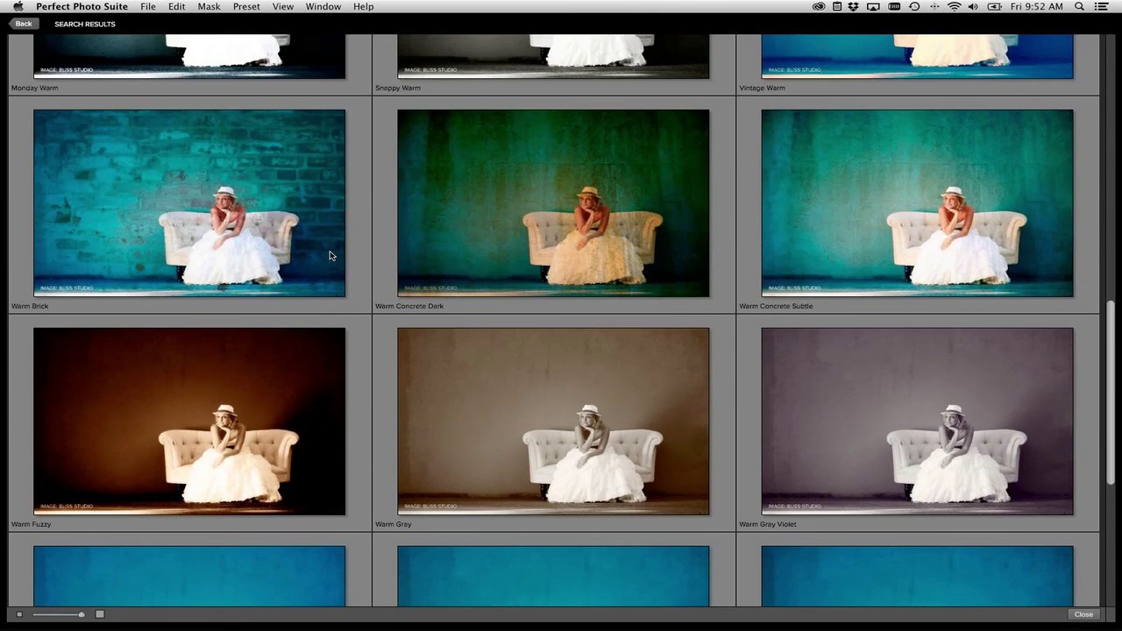
scroll(329, 255, "down", 6)
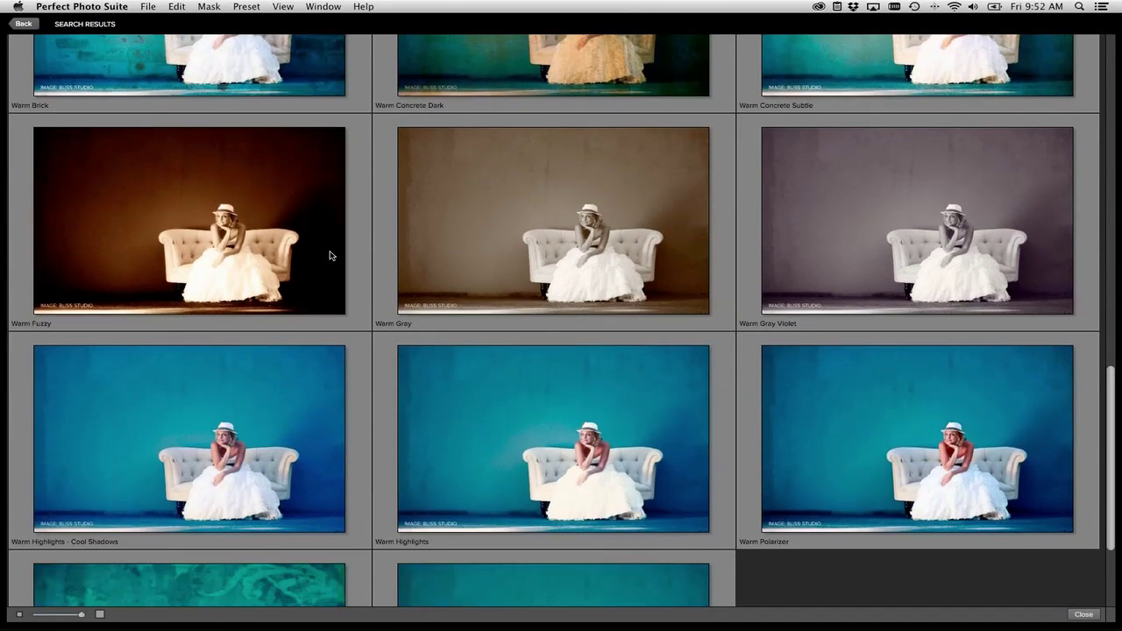
scroll(330, 255, "down", 2)
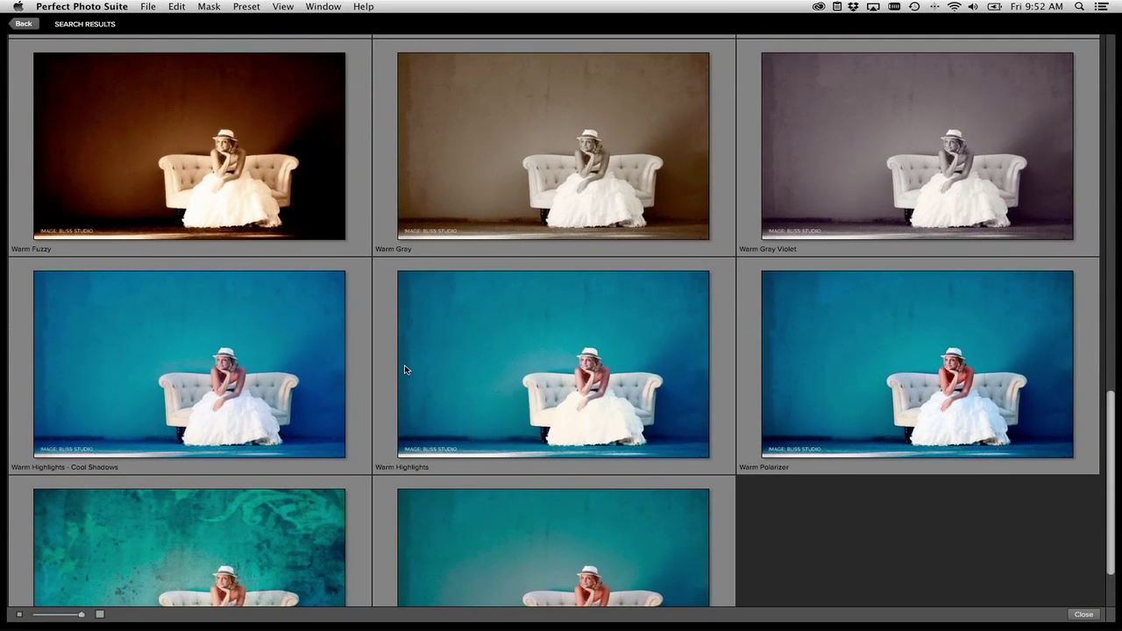
left_click(593, 387)
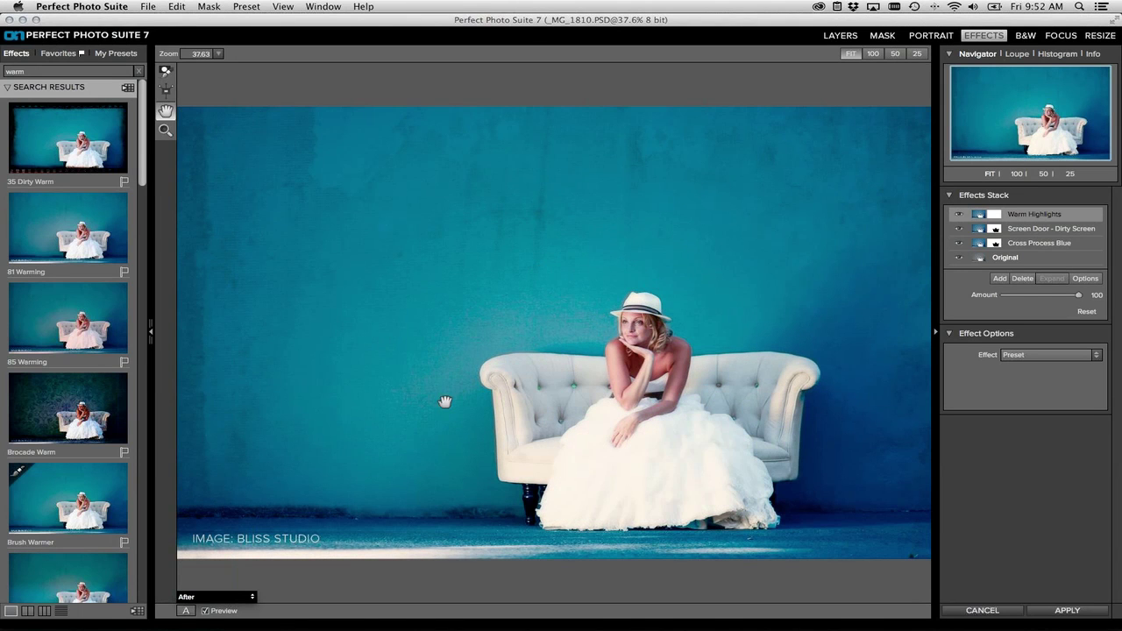
Step: Paste the copied mask onto the Warm Highlights layer and invert it so the effect covers only the woman and sofa
left_click(215, 9)
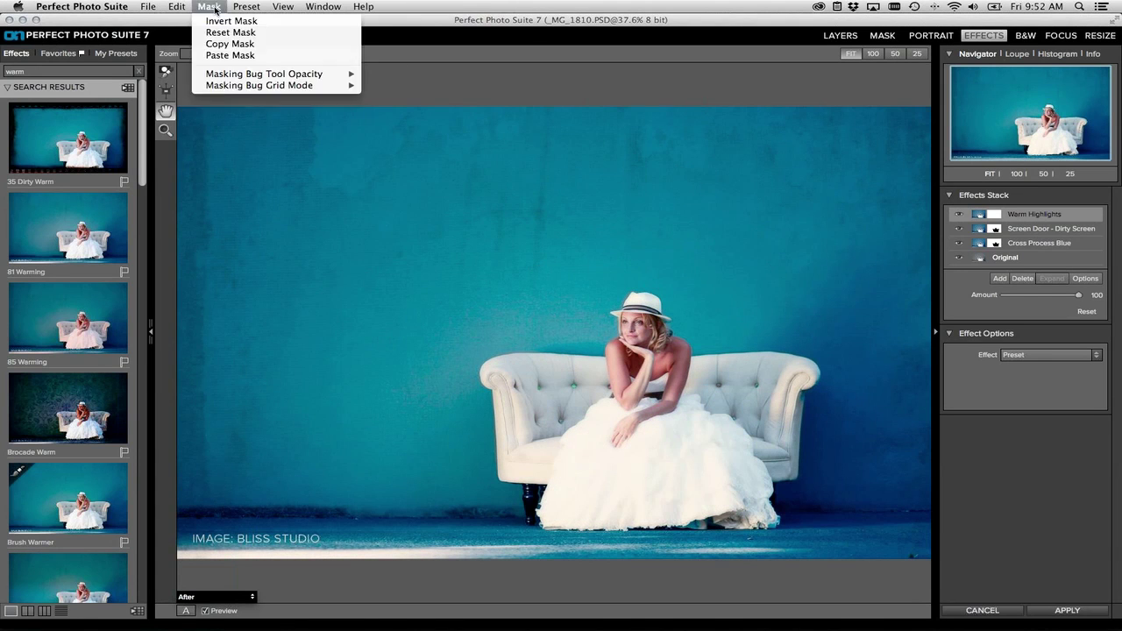
left_click(230, 55)
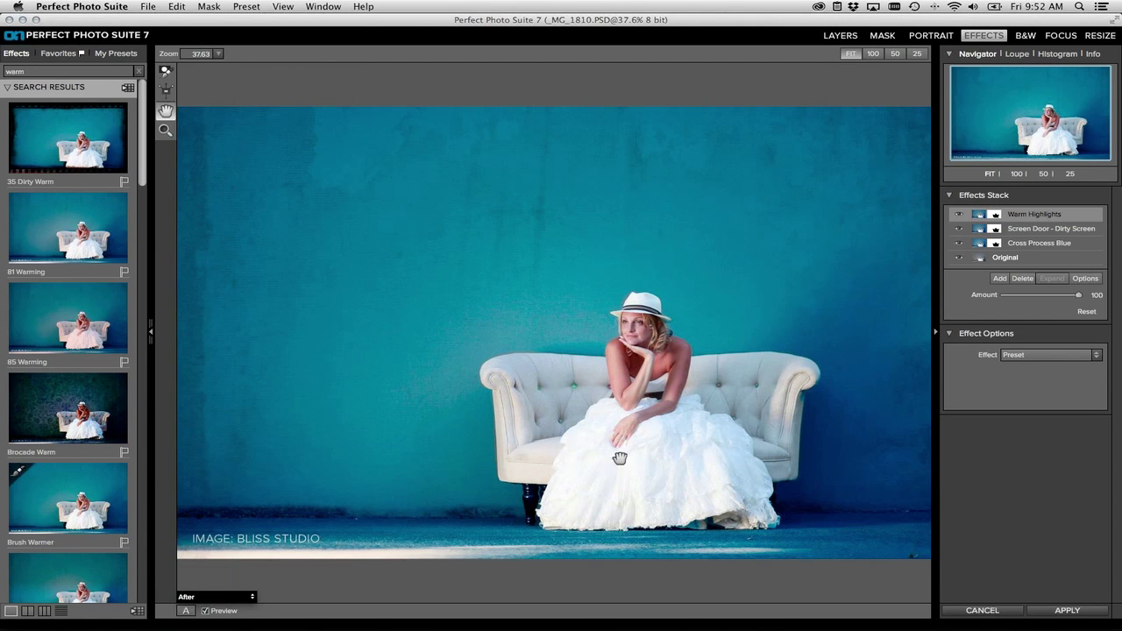
left_click(210, 6)
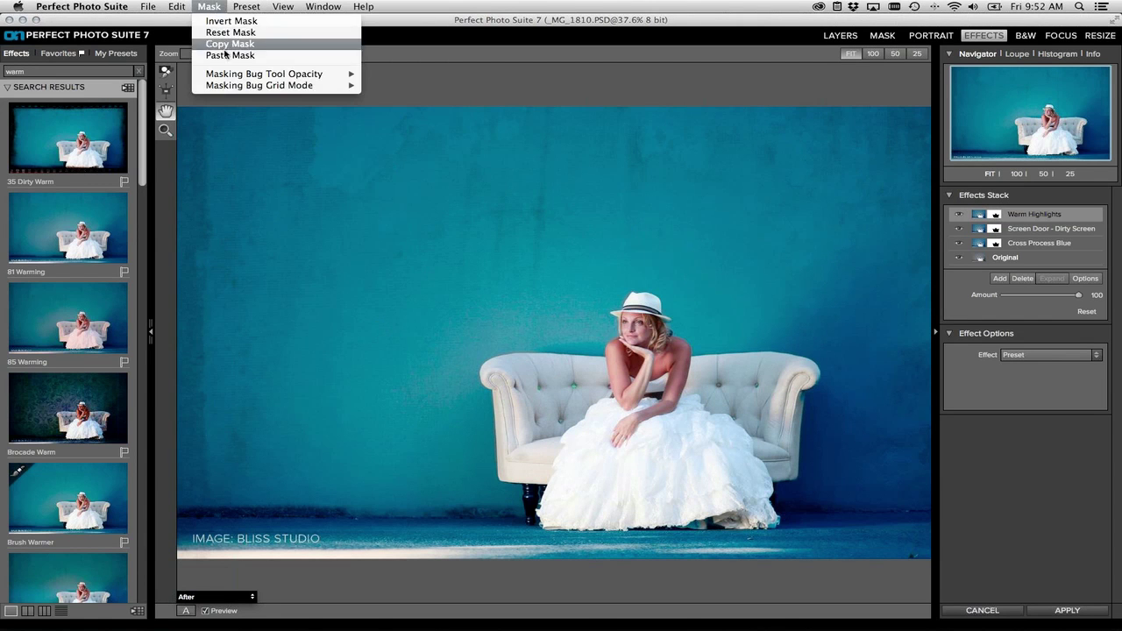
left_click(224, 33)
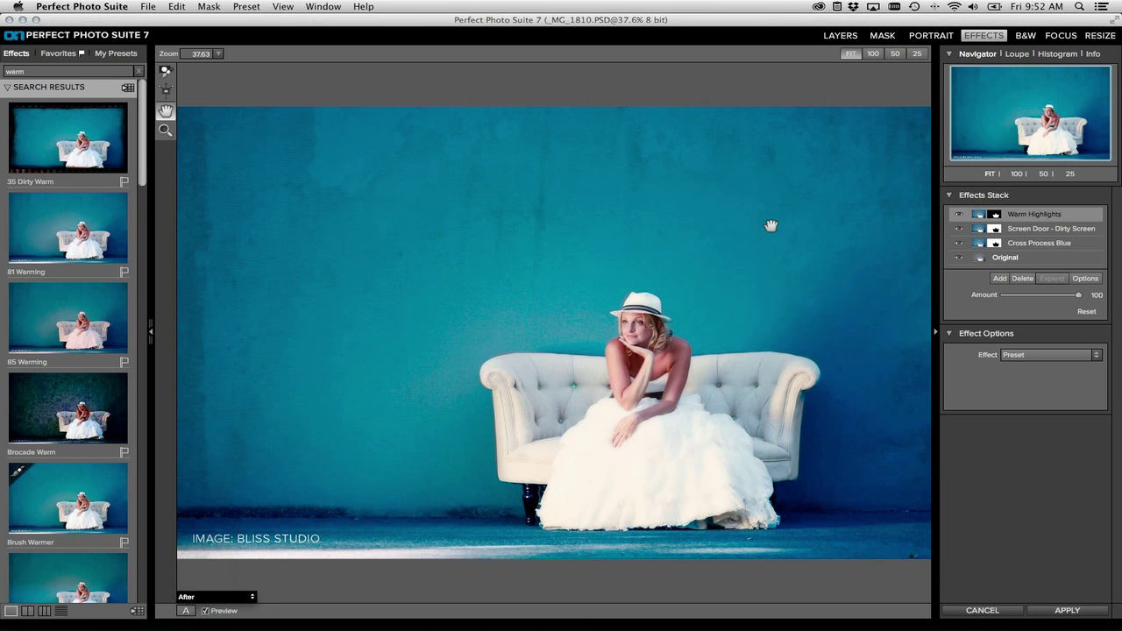
Step: Check the Warm Highlights mask in the Mask-Grayscale view, then return to the After view
left_click(251, 597)
left_click(232, 587)
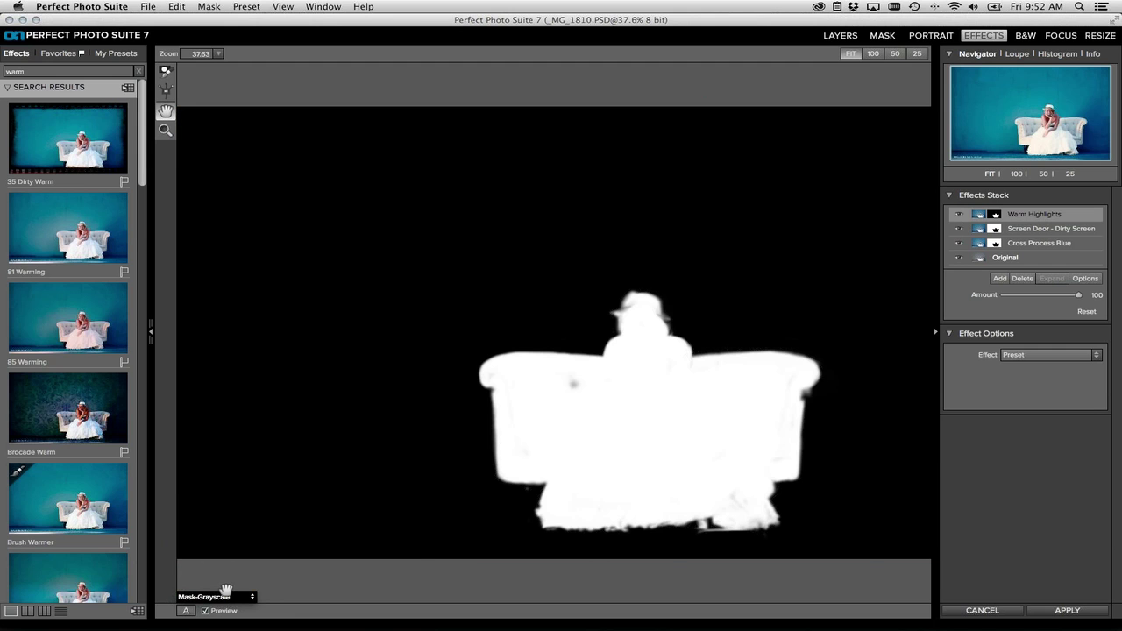
left_click(226, 597)
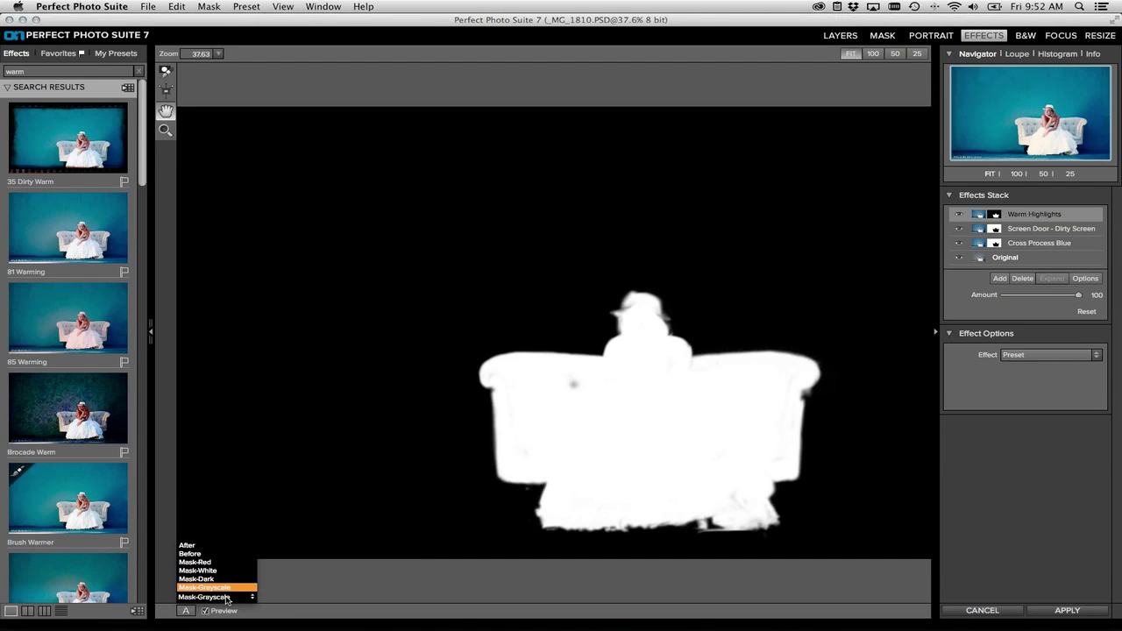
left_click(219, 545)
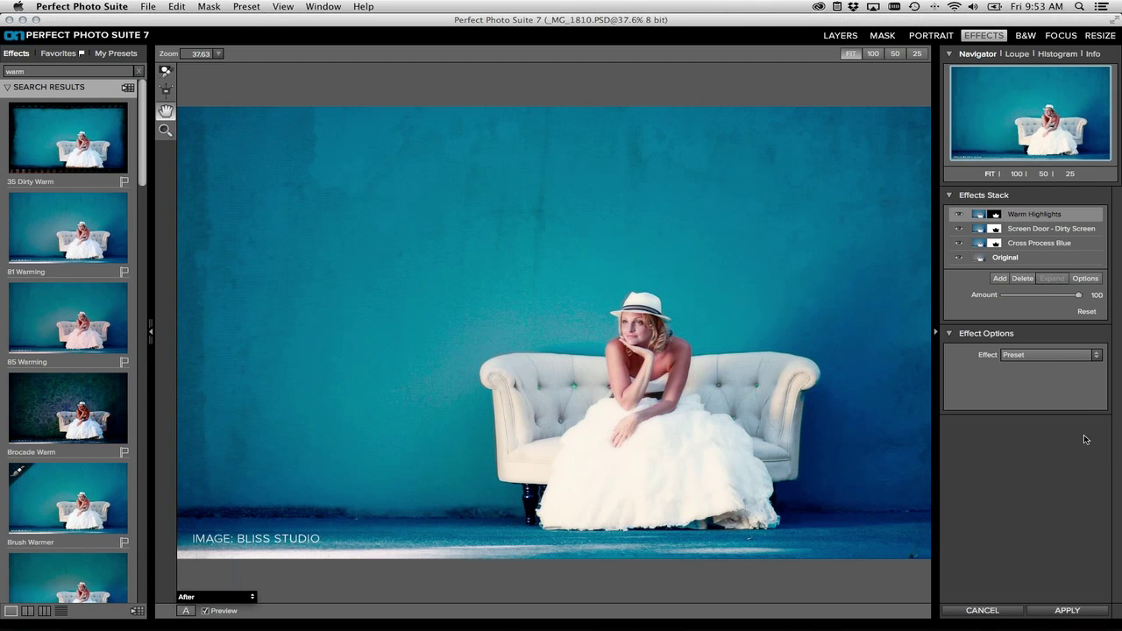
Step: Cancel the Effects editing, discarding its work, and close the _MG_1810.PSD document without saving
left_click(958, 610)
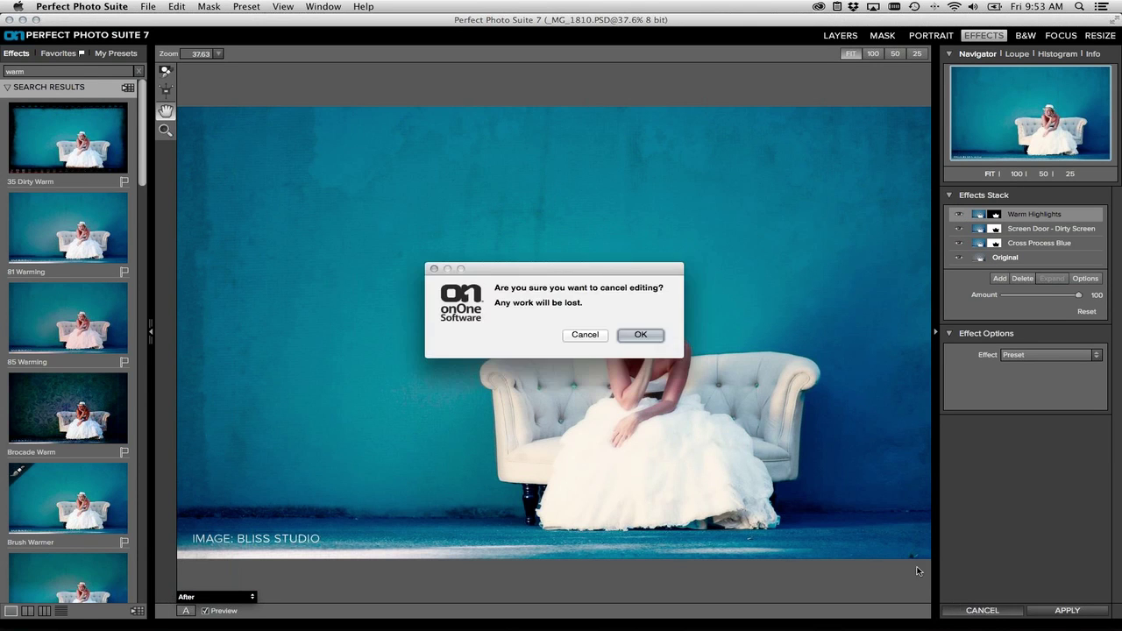
left_click(642, 335)
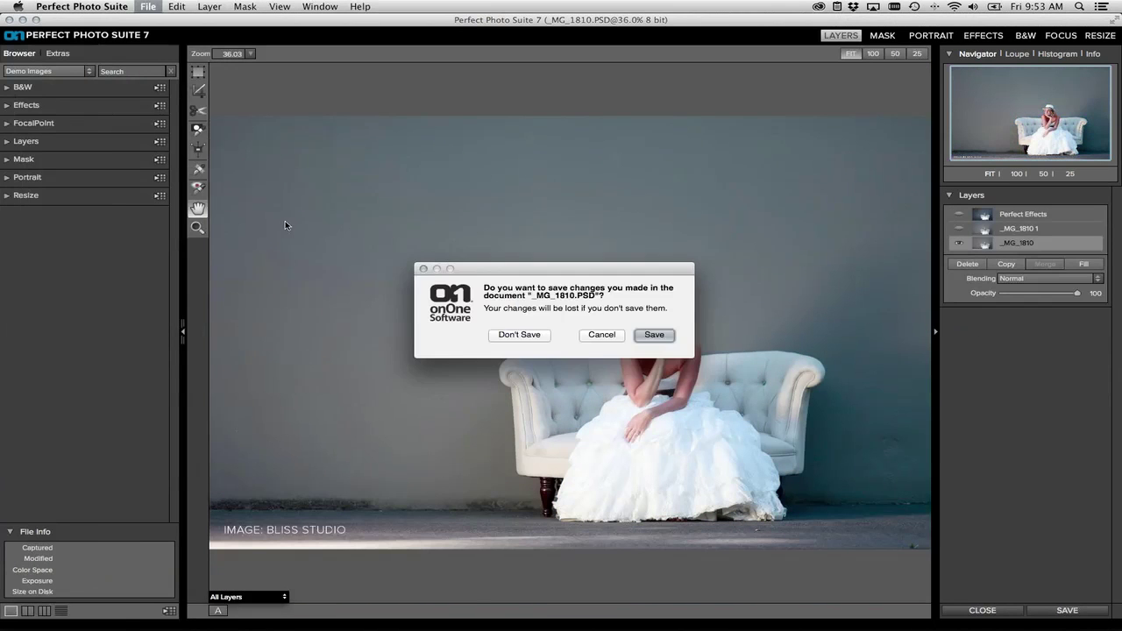
key("super+w")
left_click(516, 333)
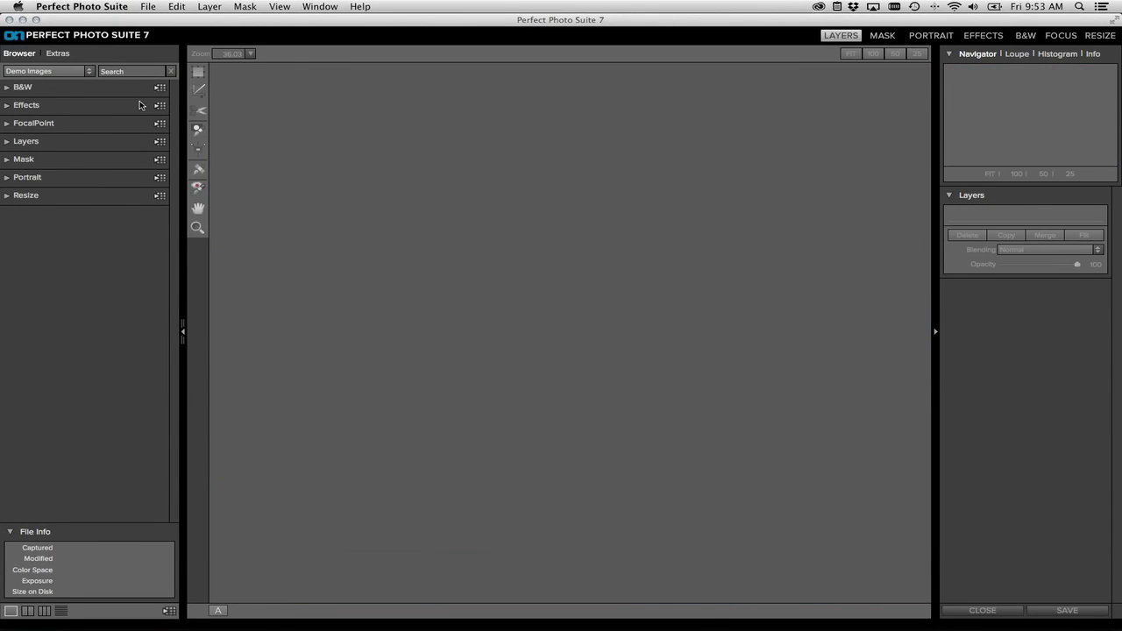
Step: Open the yellow taxi wedding photo FIL_5852-Edit.psd from the B&W folder of the Demo Images
left_click(160, 88)
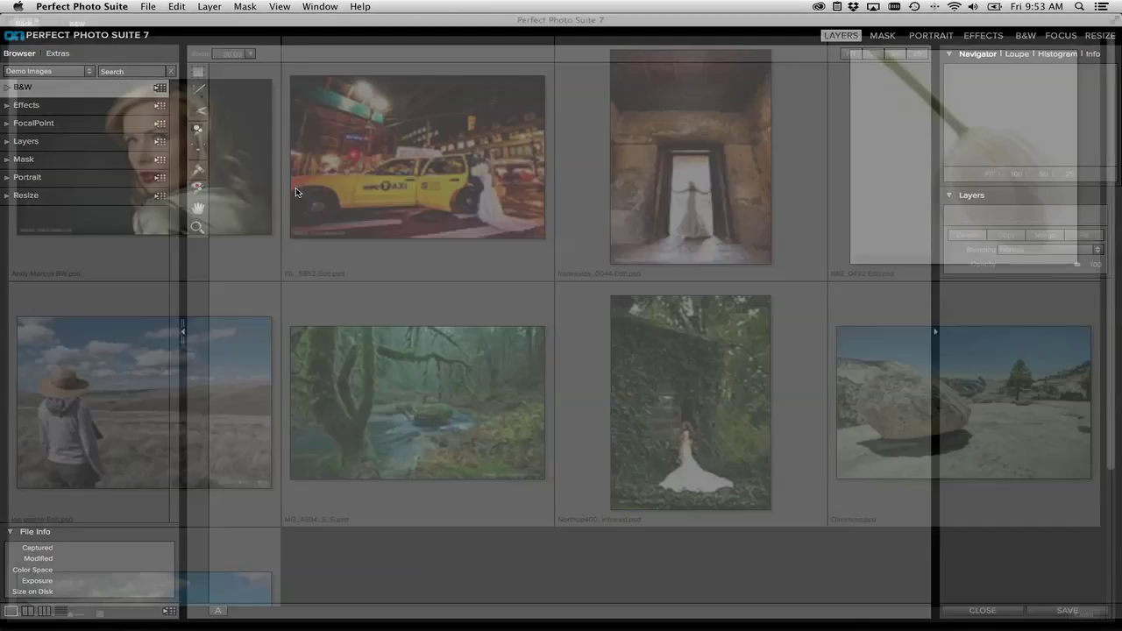
double_click(402, 218)
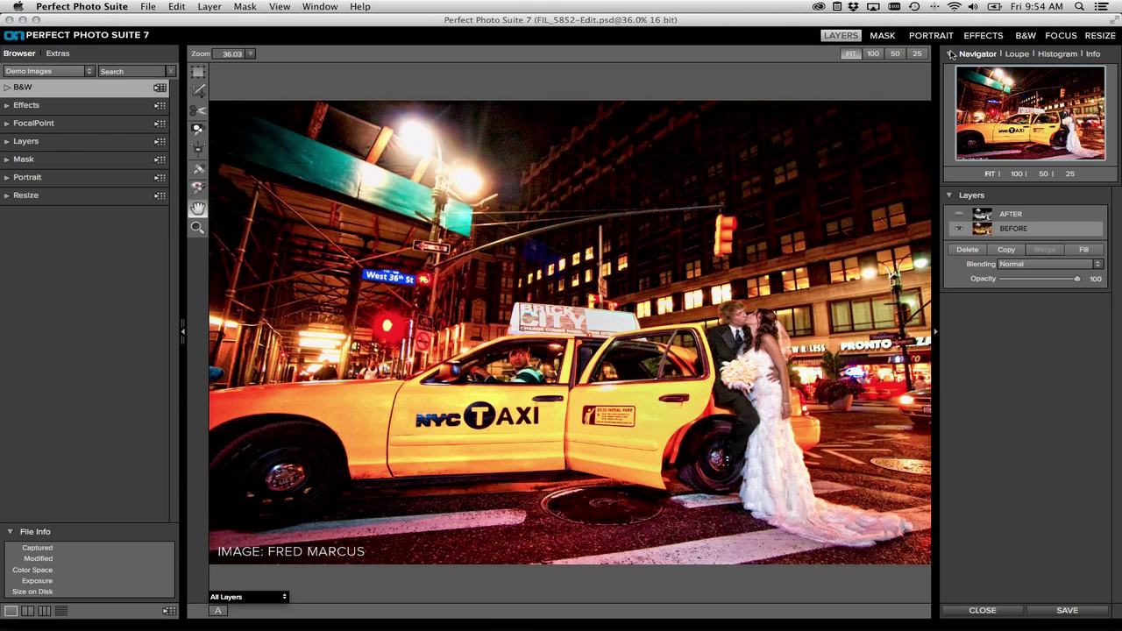
Step: Inspect the photo with the Loupe, view its histogram, and show the clipping warnings on the image
left_click(1008, 55)
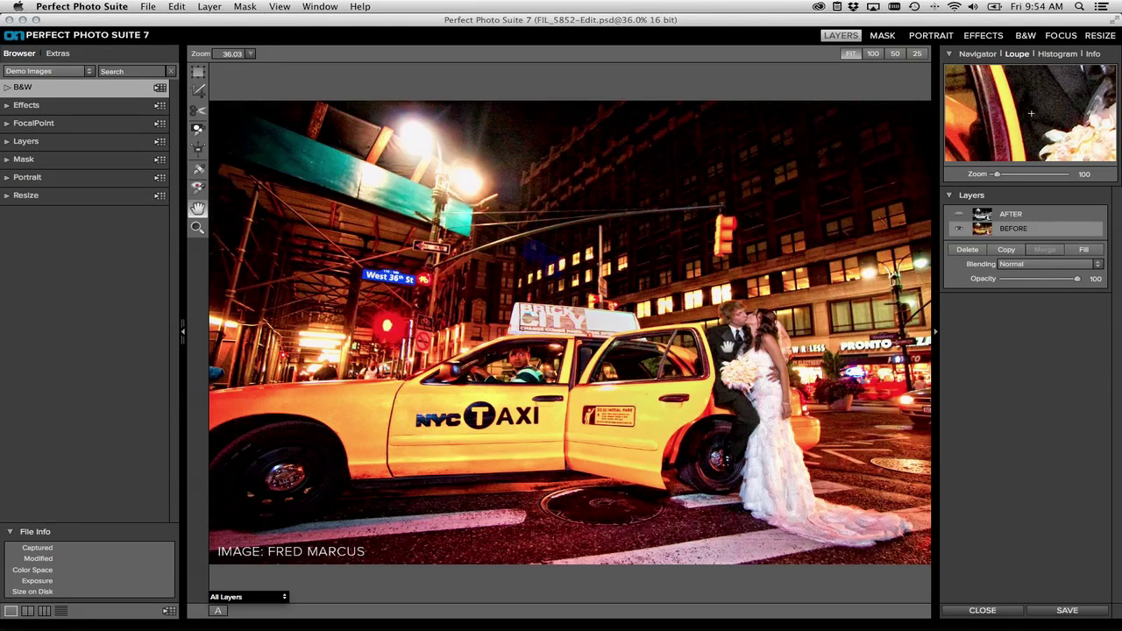
left_click(1057, 54)
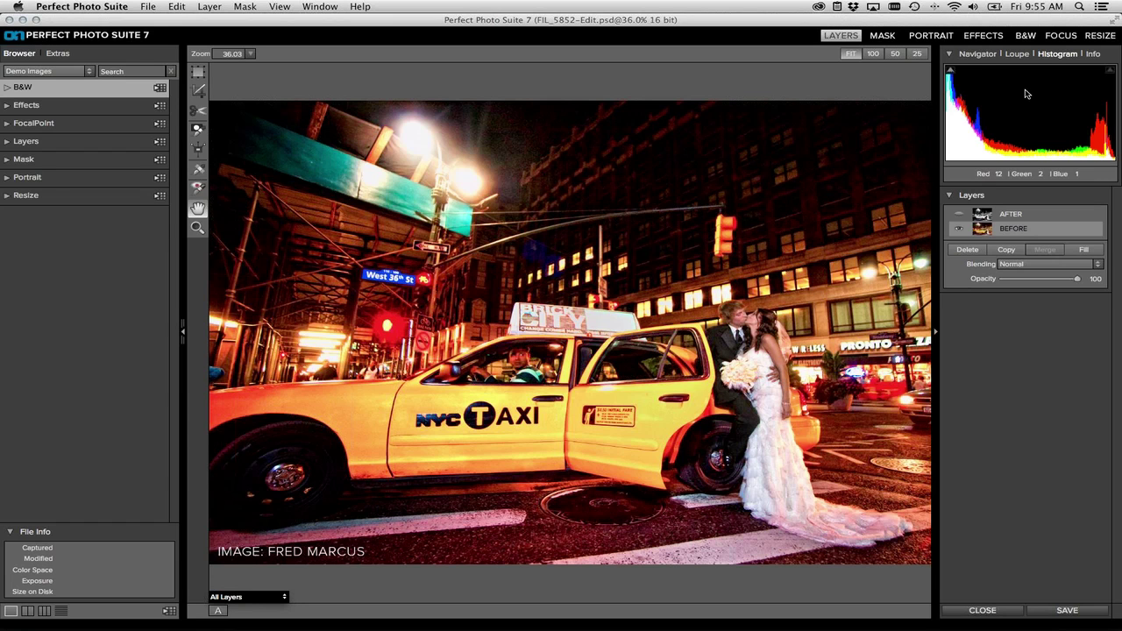
left_click(949, 70)
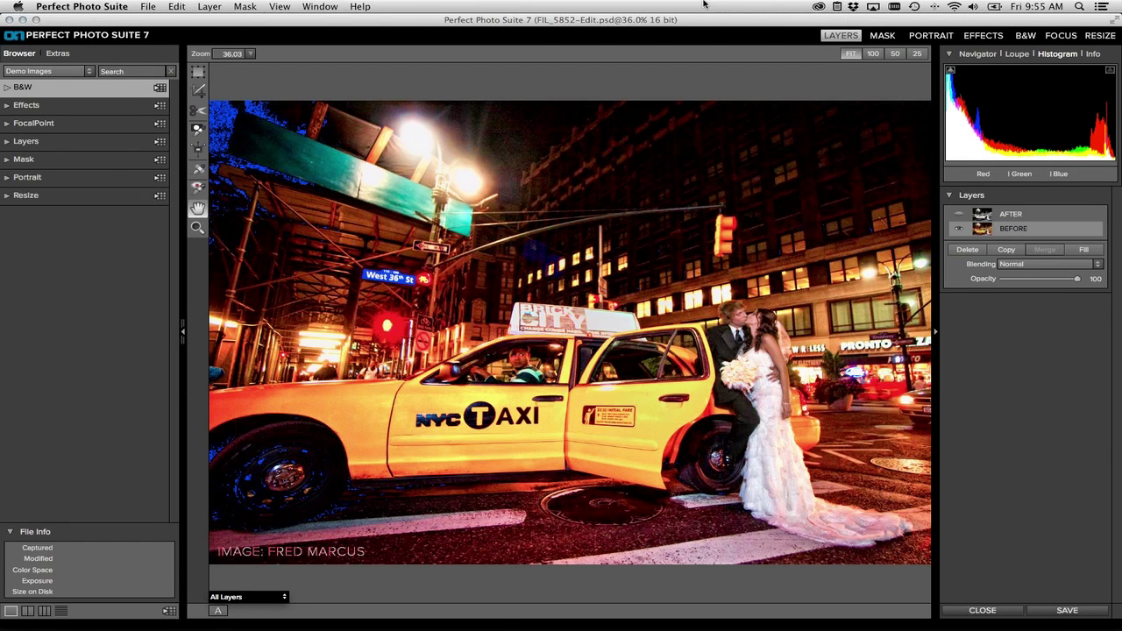
Step: Set Blacks to 7 and Whites to 9 in the B&W module using the clipping warnings, and compare with the original
left_click(1026, 36)
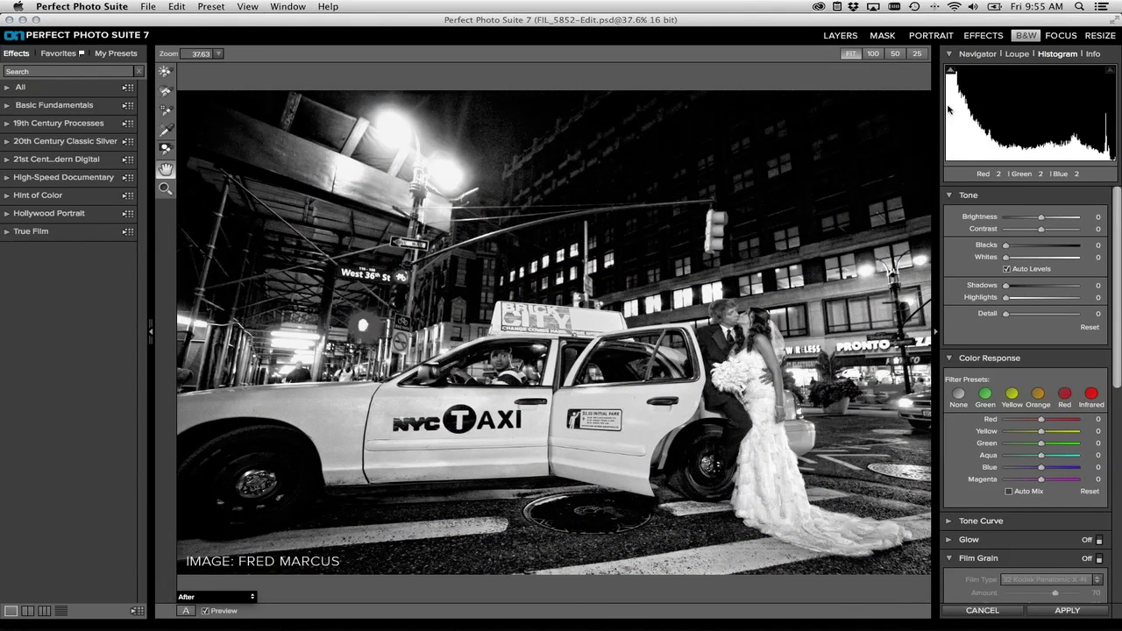
left_click(950, 70)
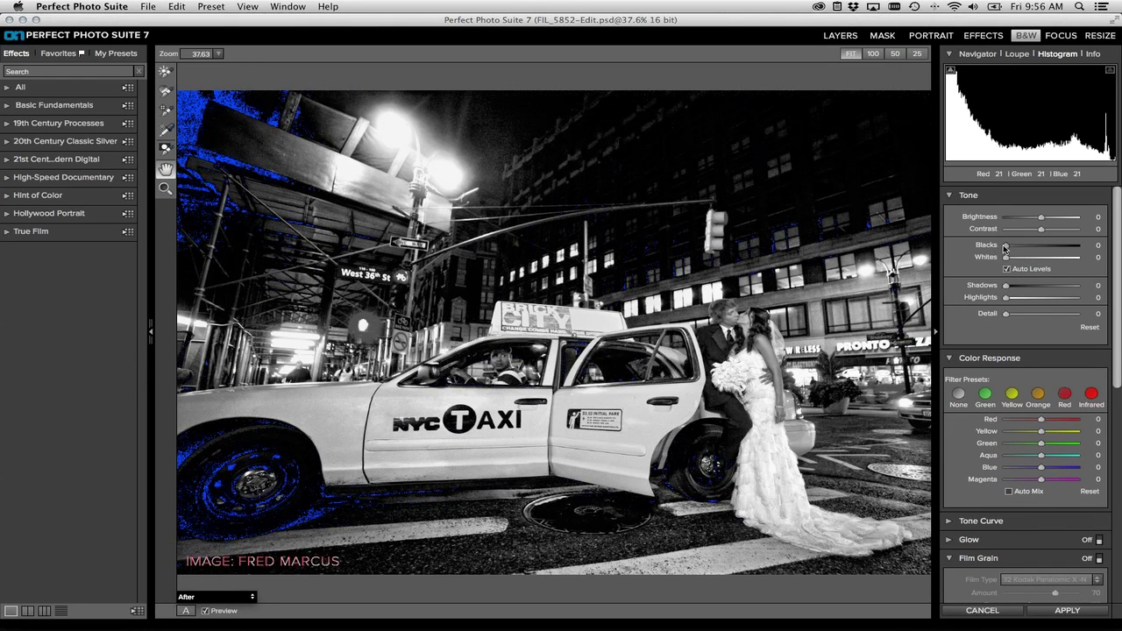
mouse_move(1007, 249)
left_mouse_down()
mouse_move(1032, 251)
mouse_move(1013, 252)
left_mouse_up()
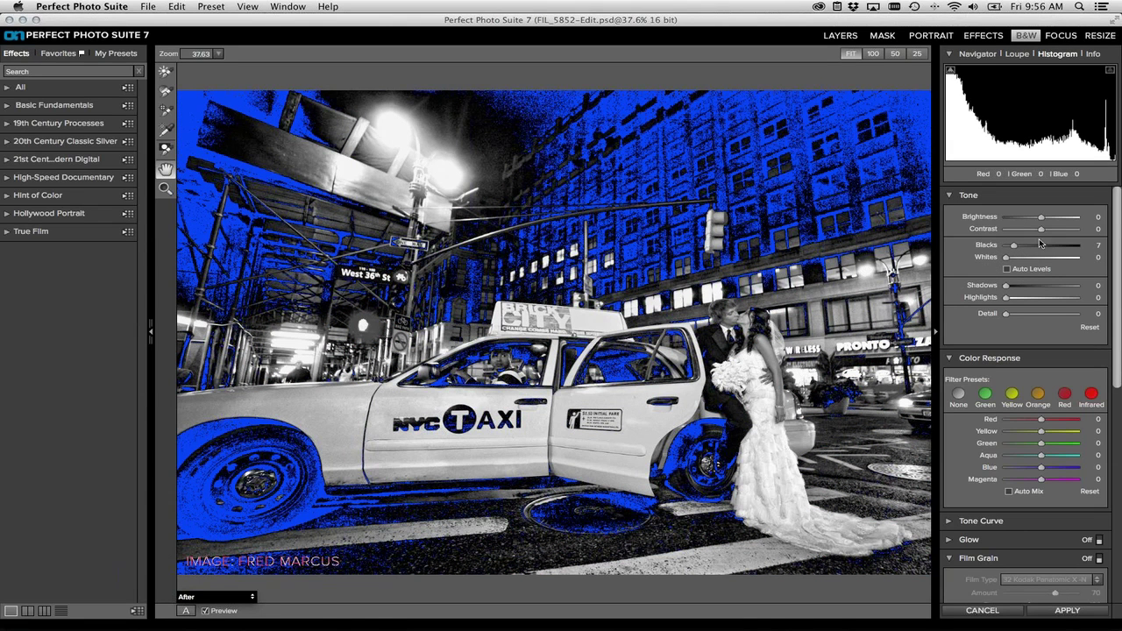
mouse_move(1007, 261)
left_mouse_down()
mouse_move(1079, 258)
mouse_move(1001, 256)
mouse_move(1015, 257)
left_mouse_up()
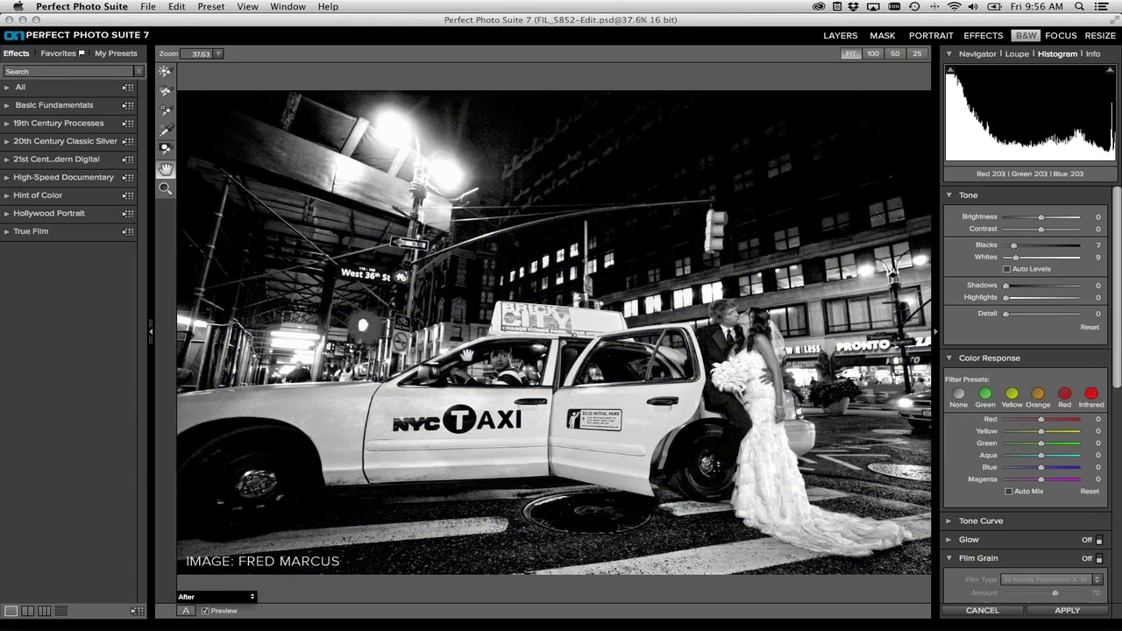
left_click(207, 611)
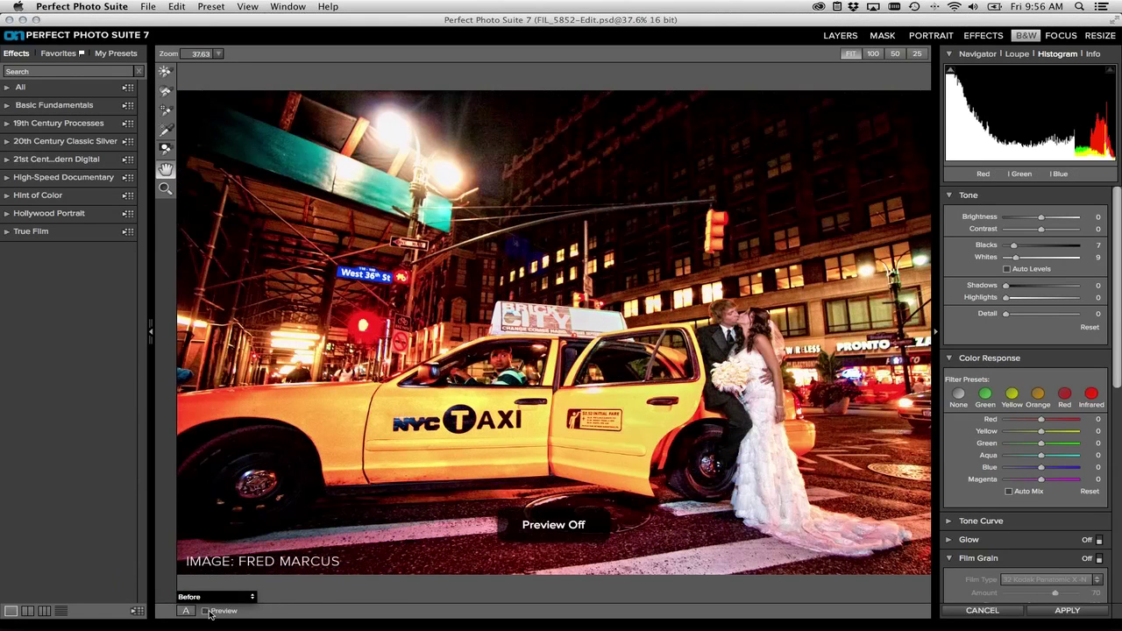
left_click(207, 611)
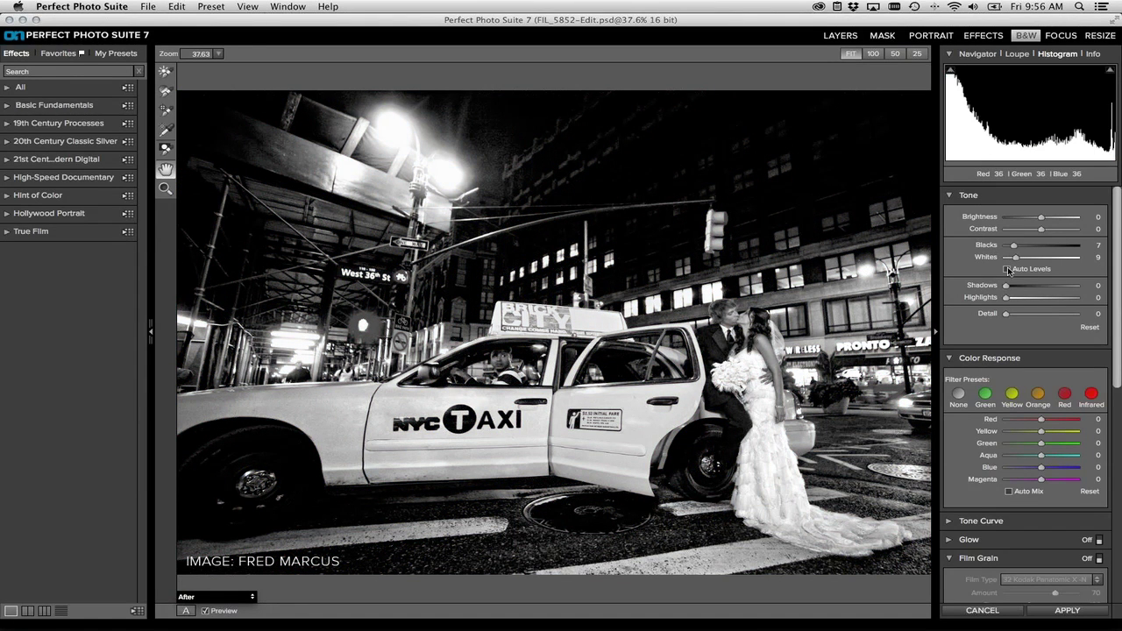
Step: Lower Blacks and Whites to 0 with Auto Levels off, and undo these tone changes
left_click_drag(1013, 246, 977, 259)
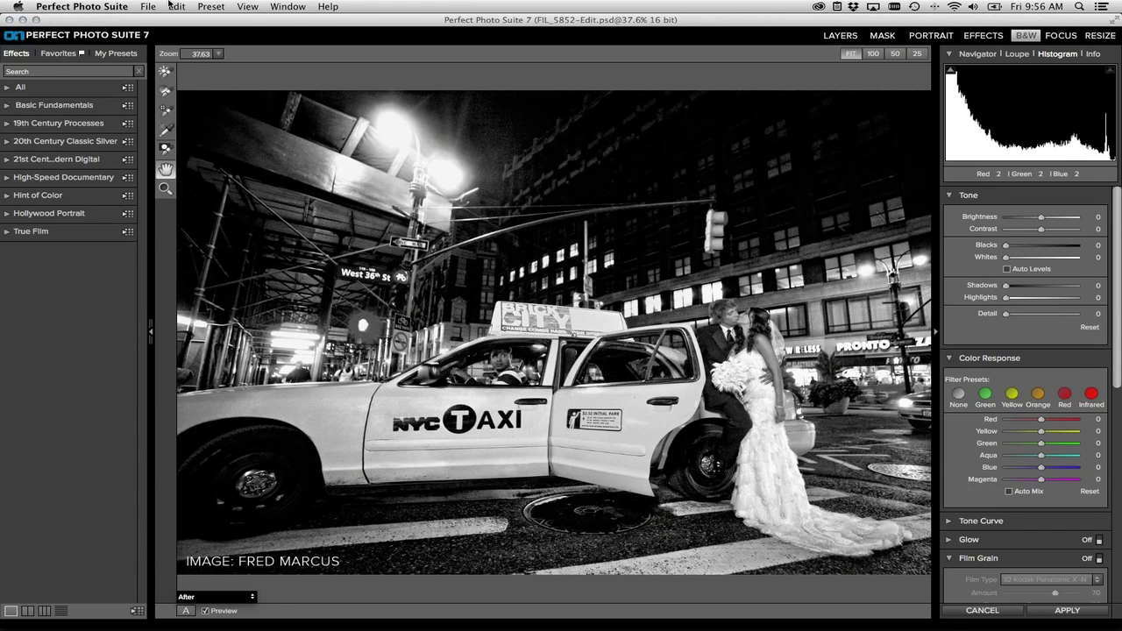
left_click(175, 6)
left_click(178, 20)
left_click(177, 7)
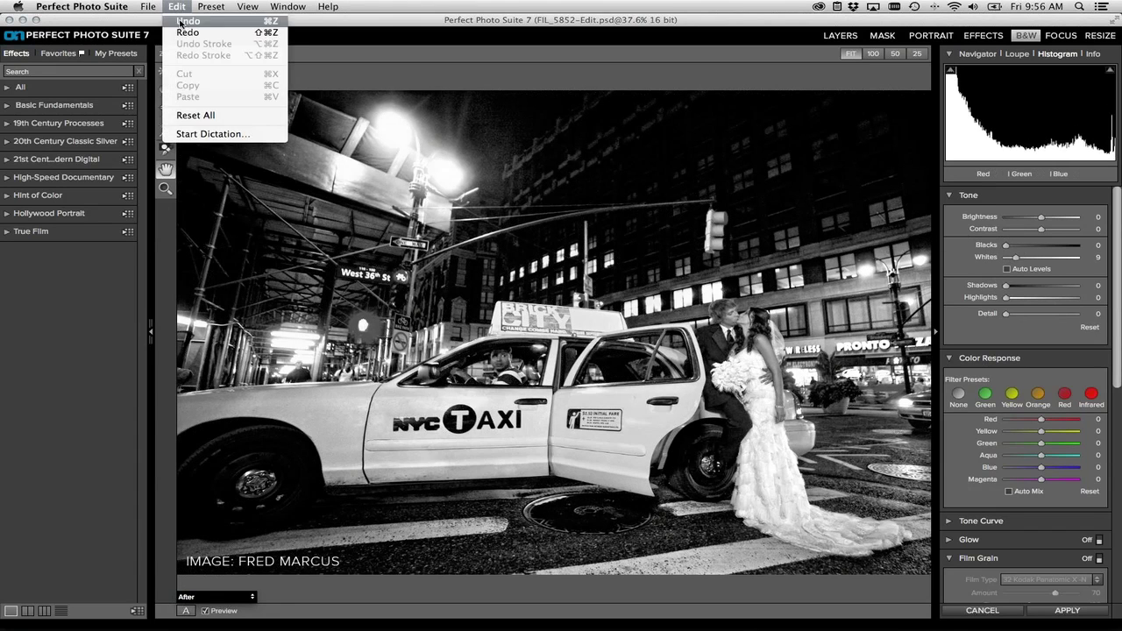
key("cmd+z")
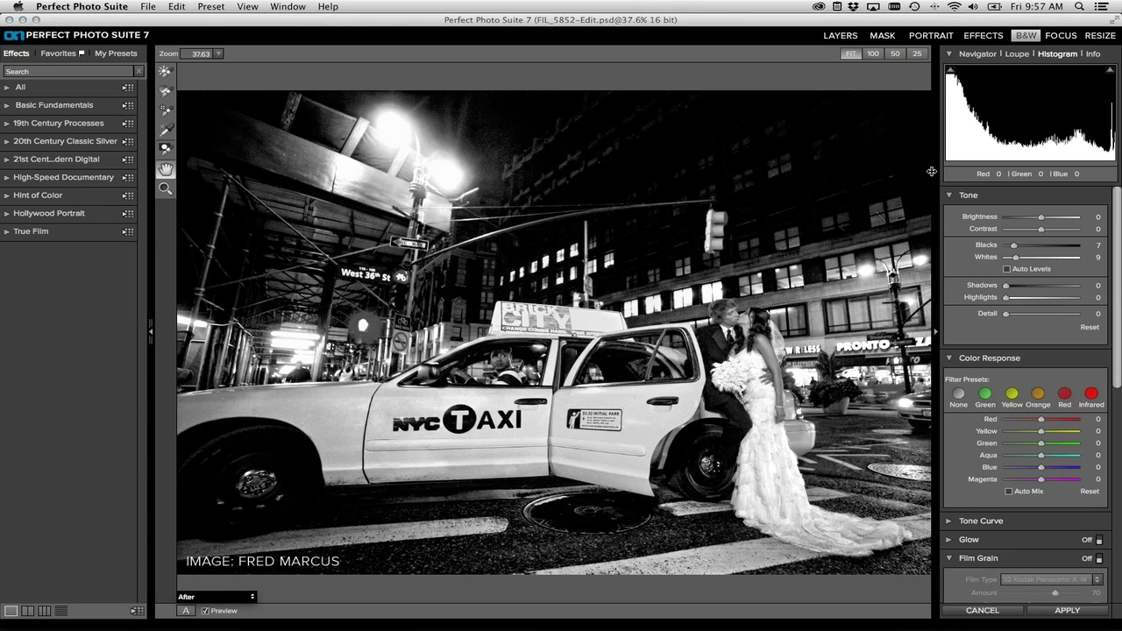
Step: Raise the Tone Detail to 89 while checking the shadow and highlight clipping warnings
left_click(950, 70)
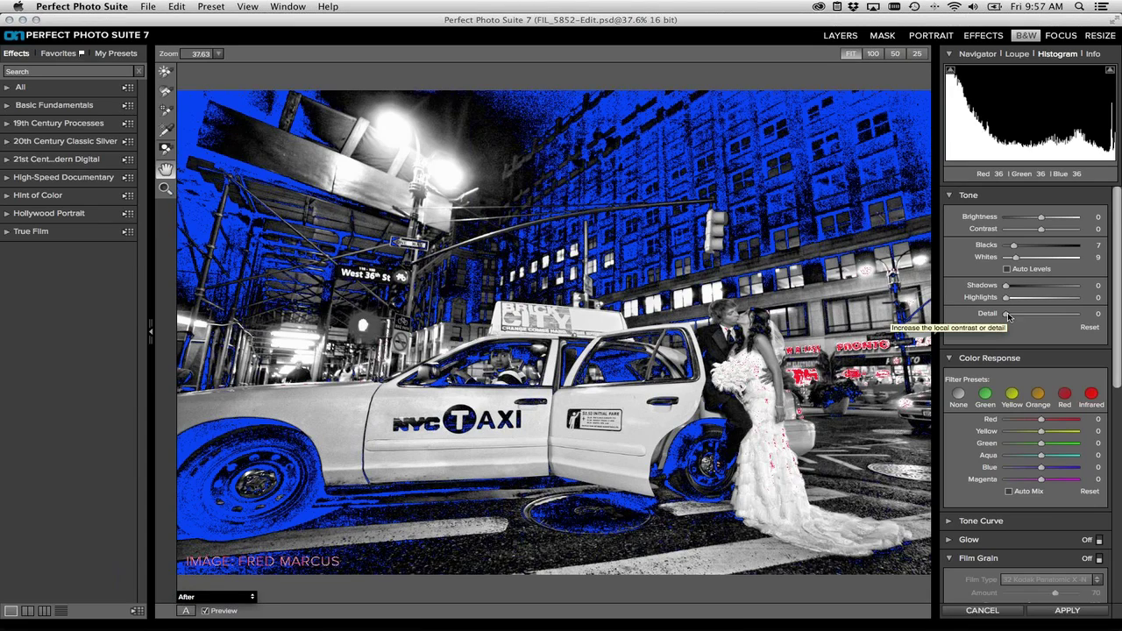
left_click_drag(1008, 315, 1071, 316)
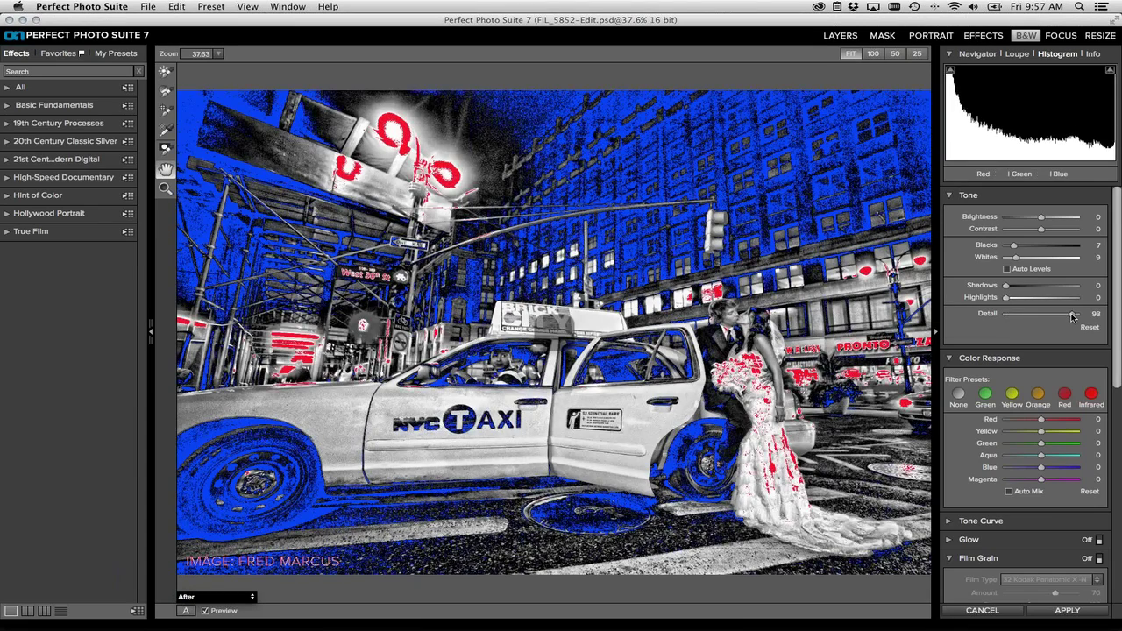
mouse_move(1069, 317)
left_mouse_down()
mouse_move(1030, 318)
mouse_move(1067, 318)
left_mouse_up()
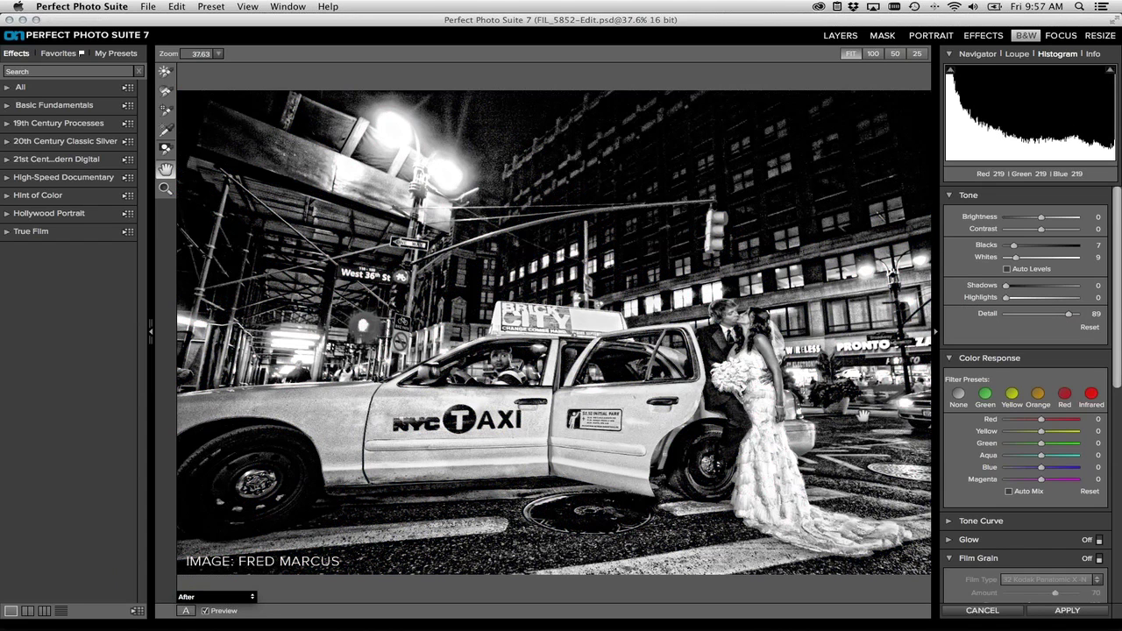
Step: Cancel the B&W editing, discarding its work, and quit Perfect Photo Suite
left_click(967, 611)
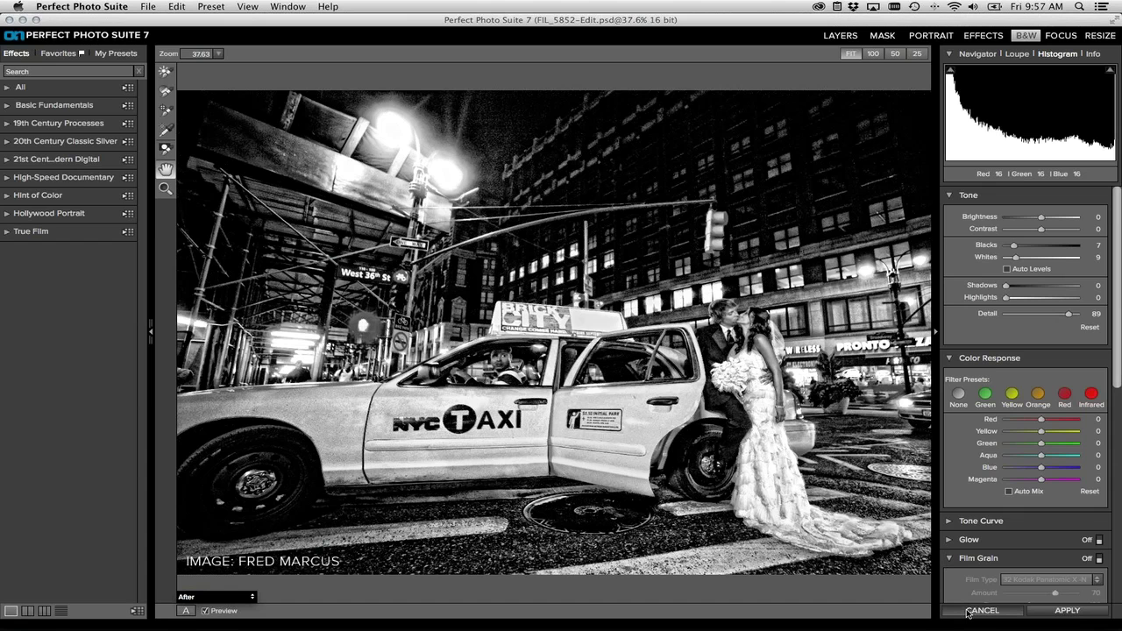
left_click(967, 611)
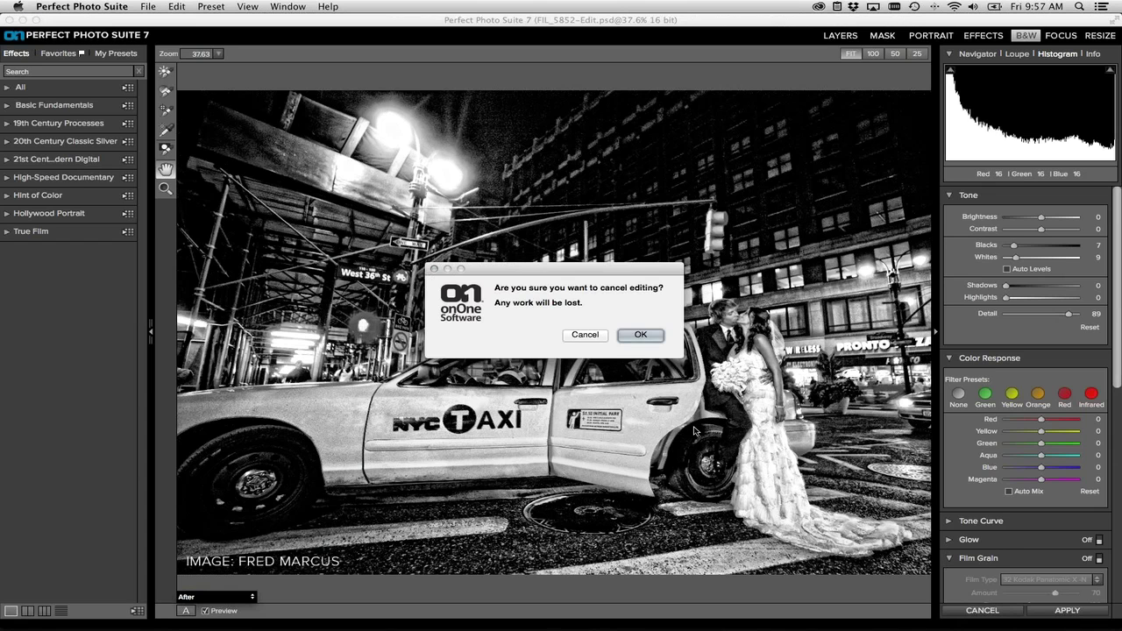
left_click(627, 331)
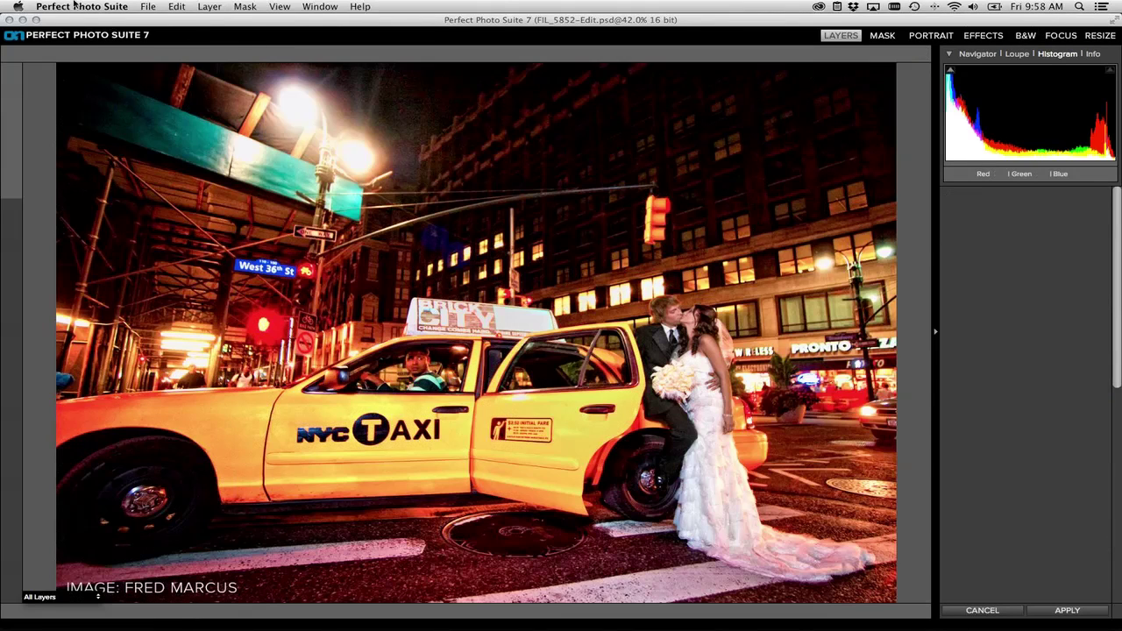
left_click(70, 6)
left_click(119, 119)
left_click(517, 333)
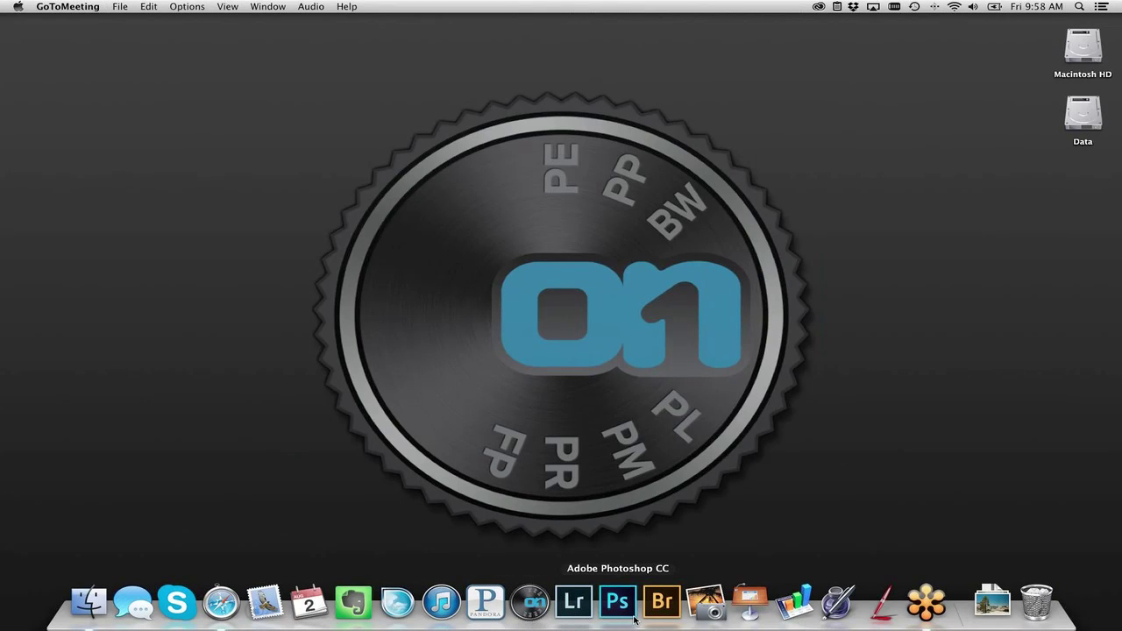
Step: Switch to Adobe Photoshop CC and browse for a file to open in Live Projects, onOne Demos 2013.04, Demo Images
left_click(628, 619)
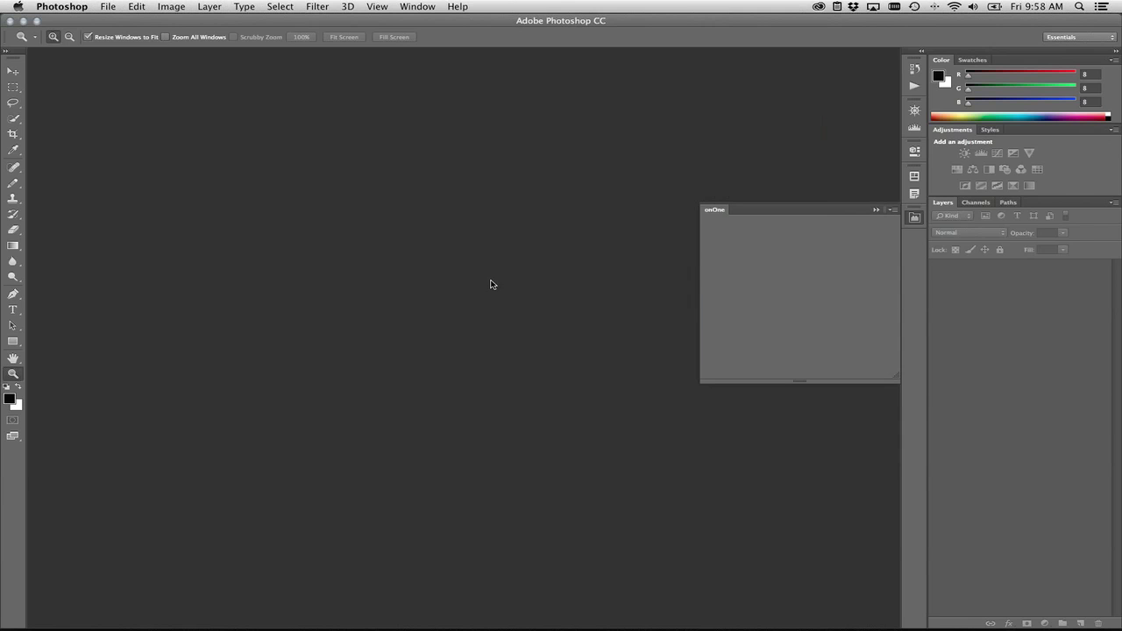
left_click(108, 6)
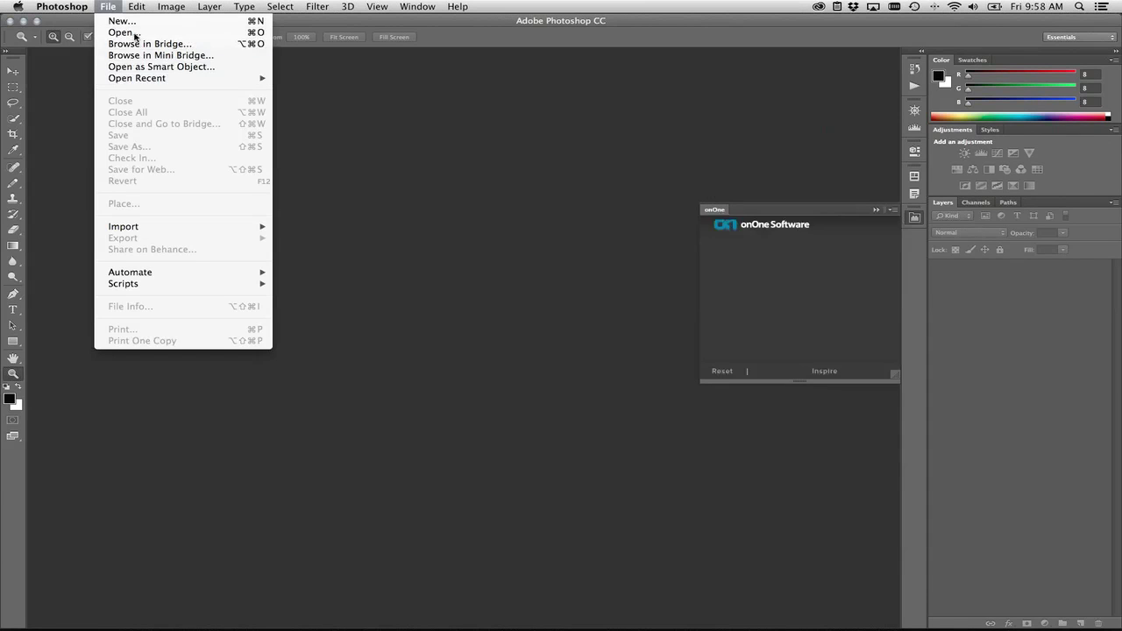
left_click(373, 180)
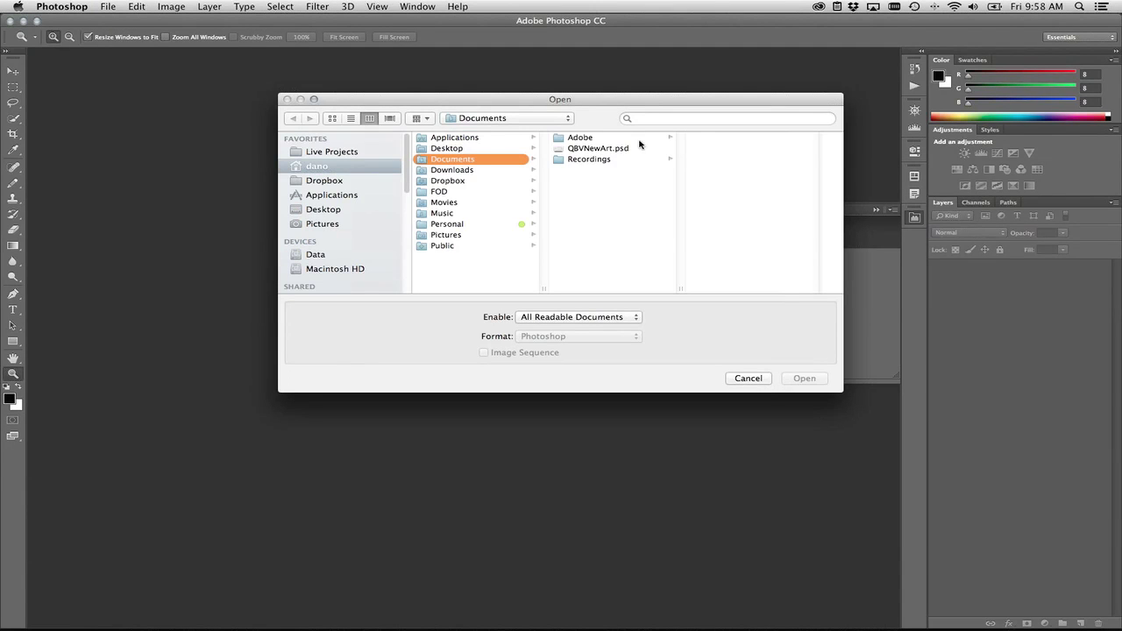
left_click(333, 180)
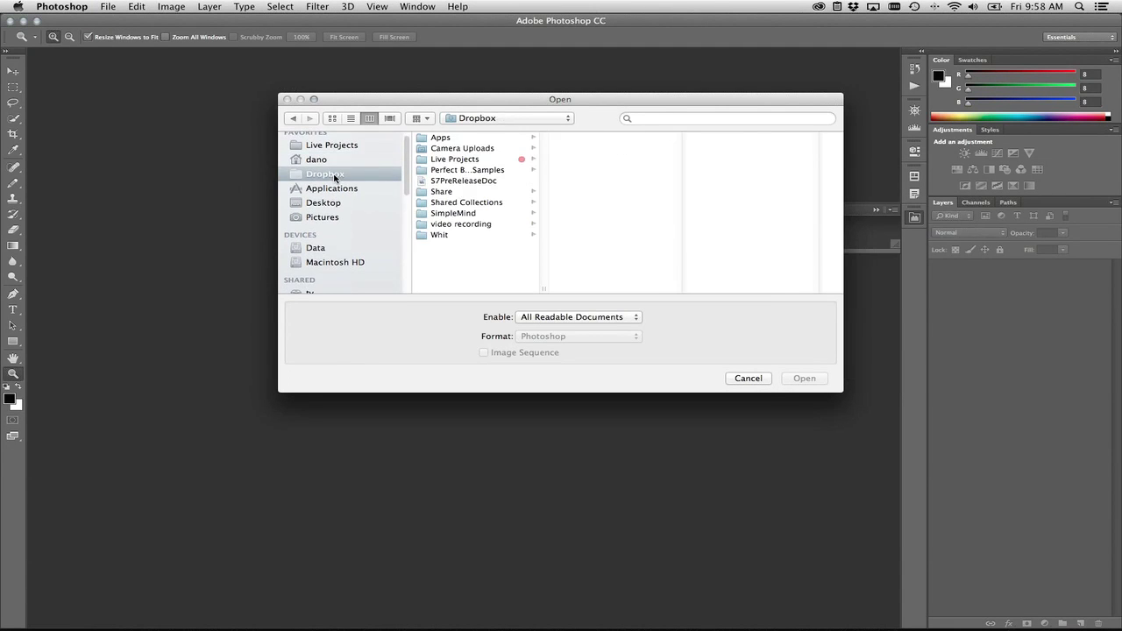
left_click(354, 145)
left_click(465, 148)
left_click(599, 146)
left_click(600, 138)
left_click(710, 147)
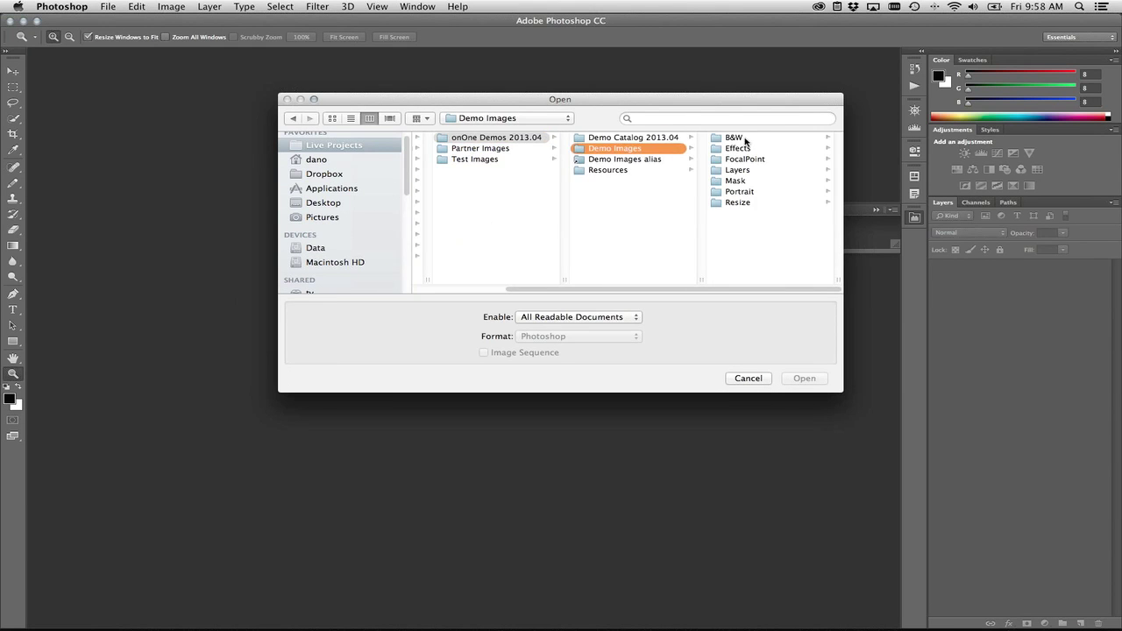
Step: Open lee-prairie-Edit.psd from the B&W folder
left_click(740, 138)
left_click(740, 191)
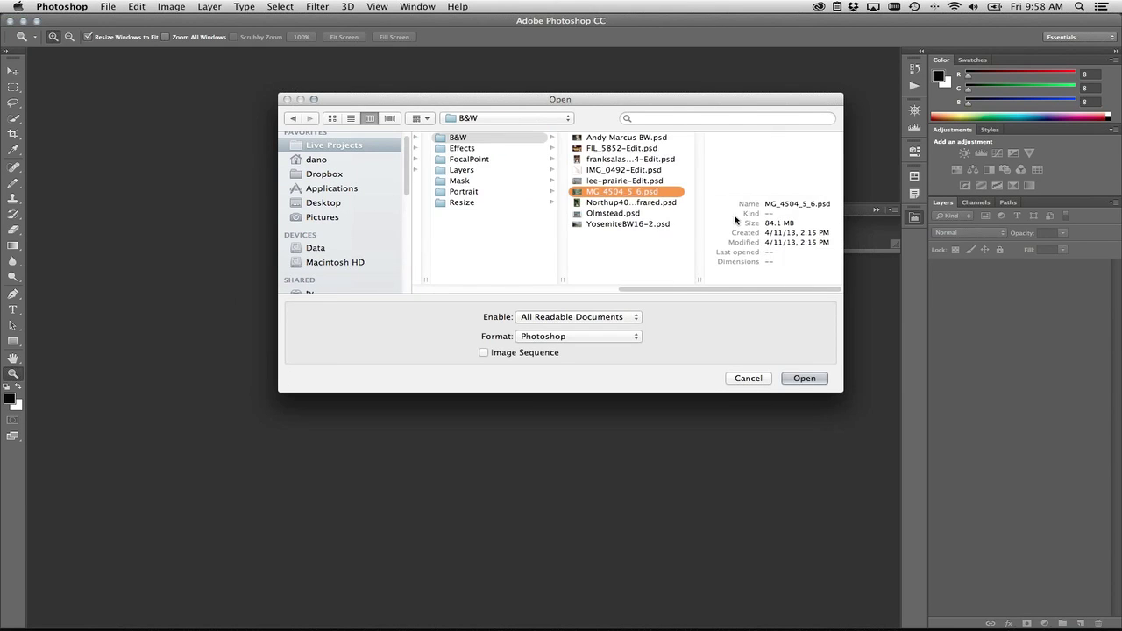
left_click(616, 182)
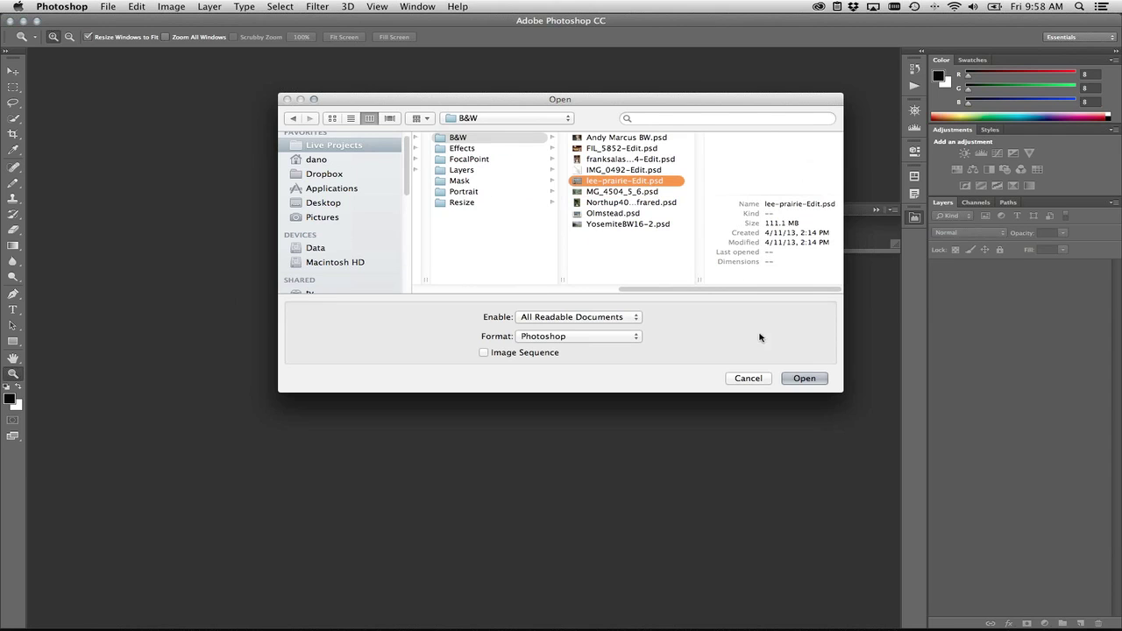
left_click(803, 379)
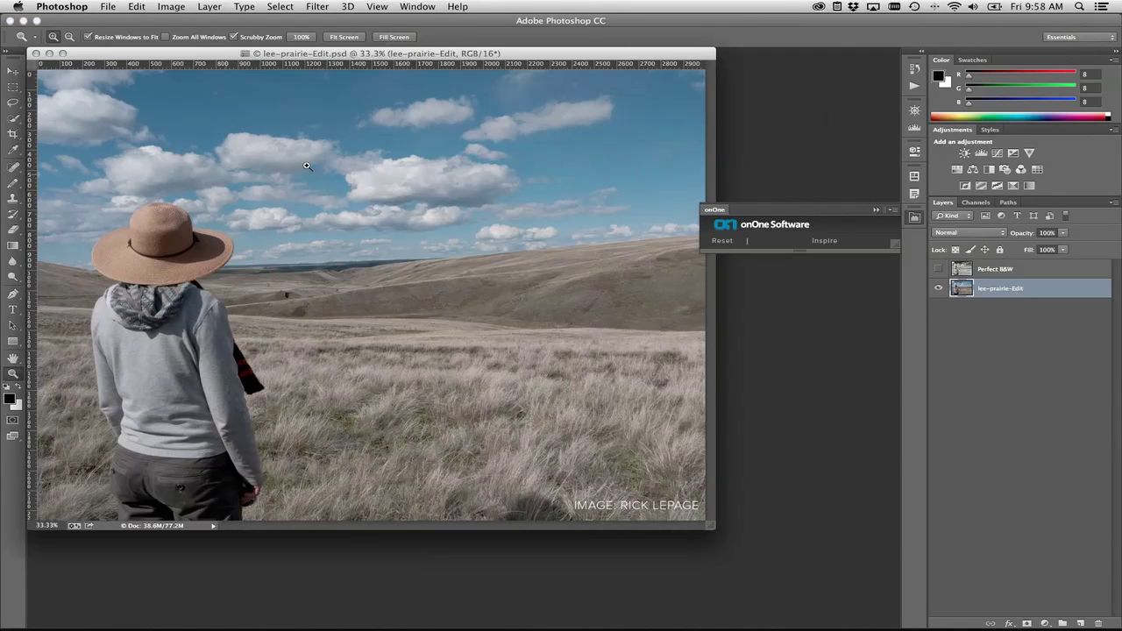
Step: Collapse the onOne panel and move the prairie photo's window slightly within the workspace
left_click(874, 210)
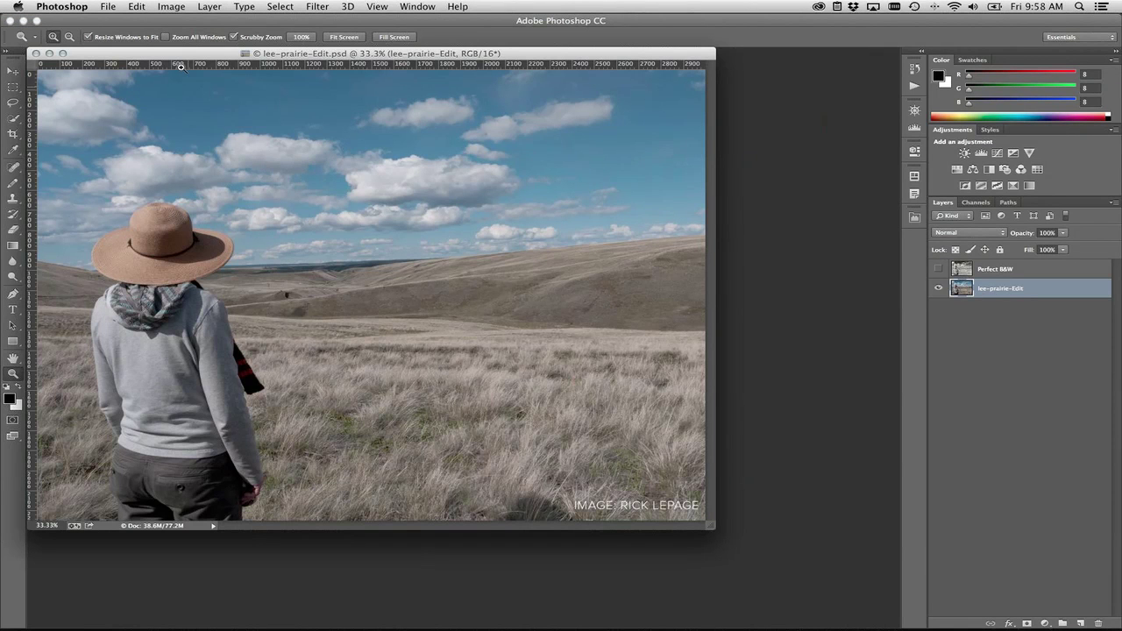
left_click_drag(174, 58, 189, 69)
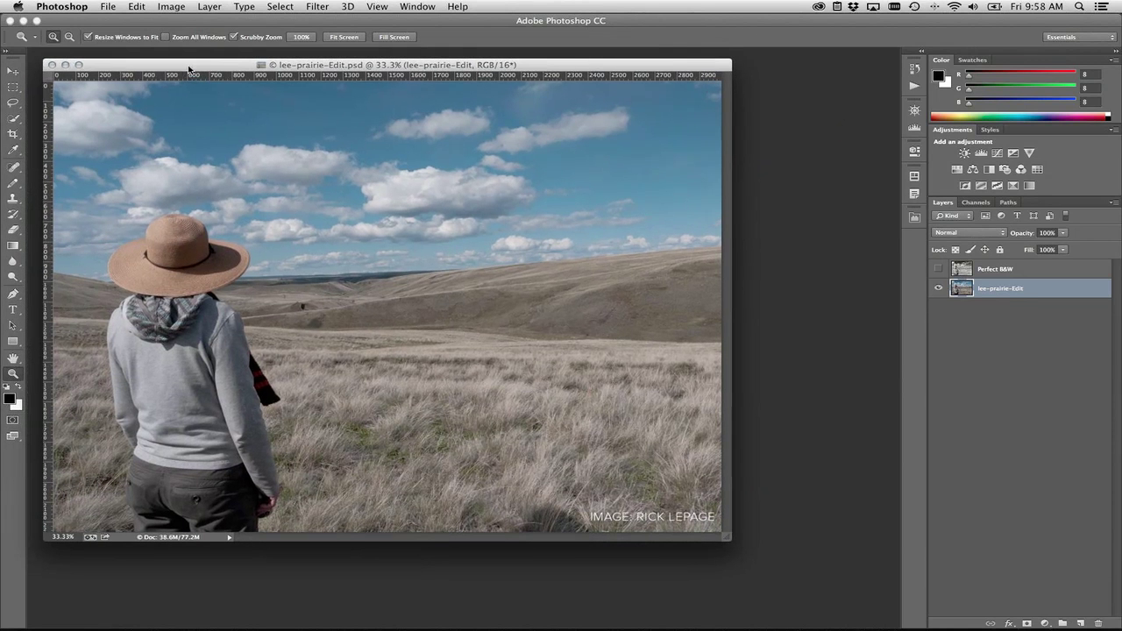
left_click_drag(189, 68, 194, 67)
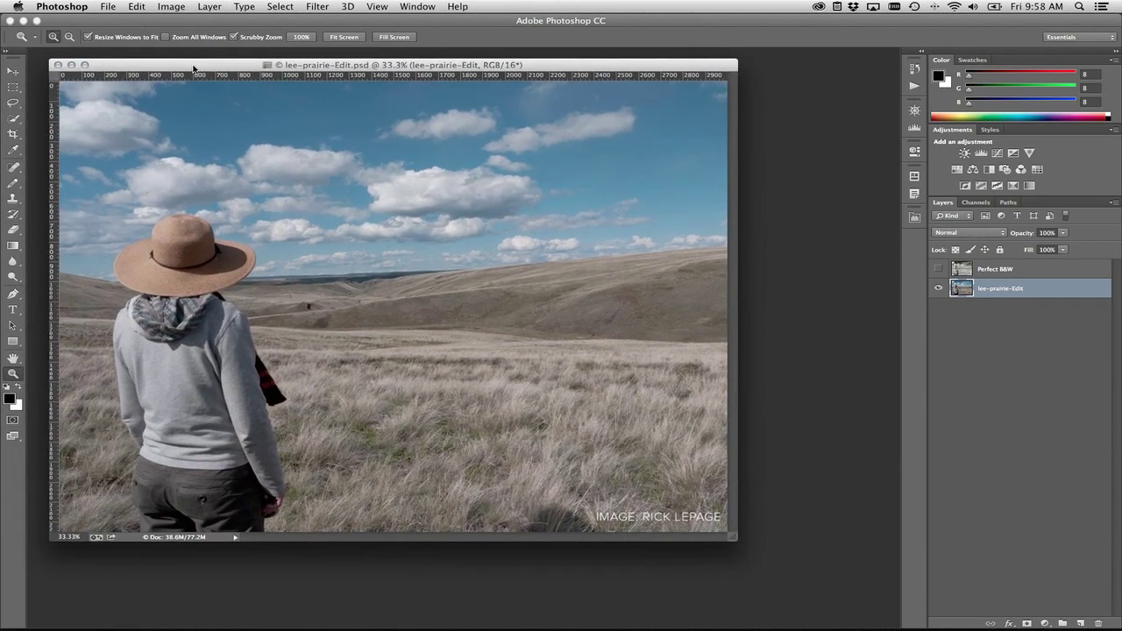
left_click_drag(194, 68, 189, 66)
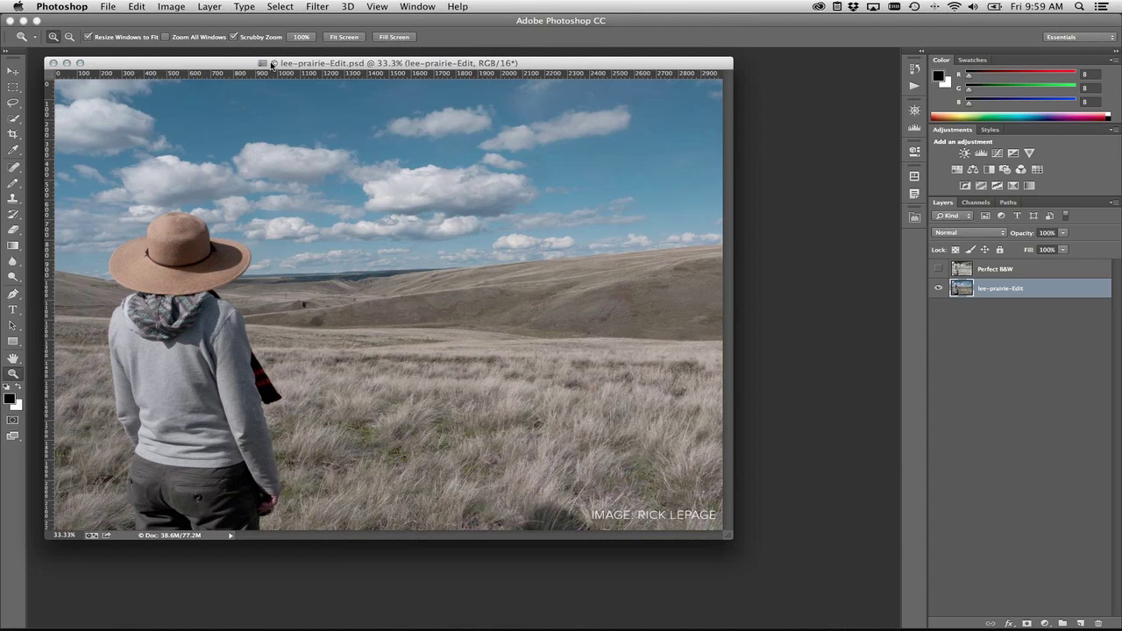
left_click_drag(550, 65, 547, 63)
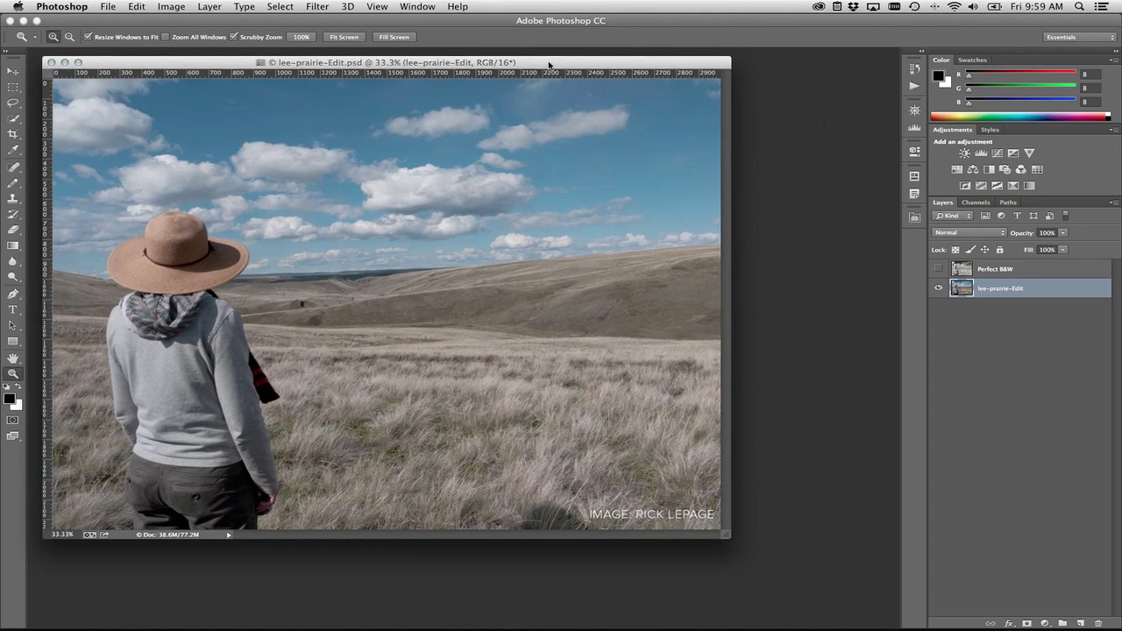
Step: Display the Actions panel with its list of action sets
left_click(426, 7)
left_click(438, 89)
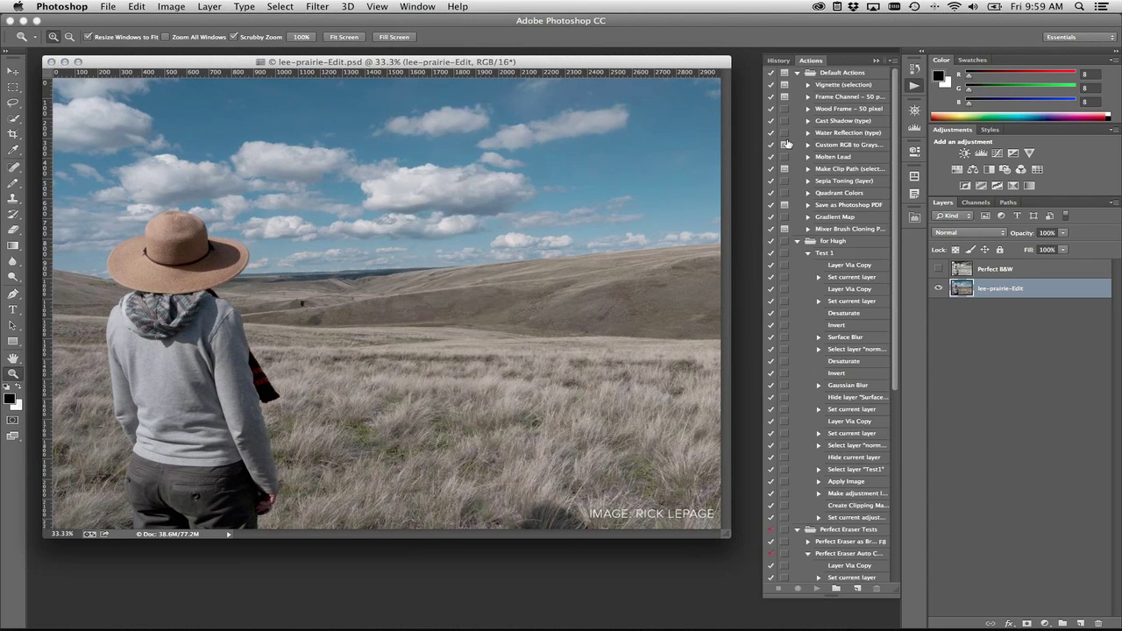
Step: Collapse the for Hugh, Perfect Eraser Tests and Default Actions sets, and create a new action set named My Set
left_click(796, 240)
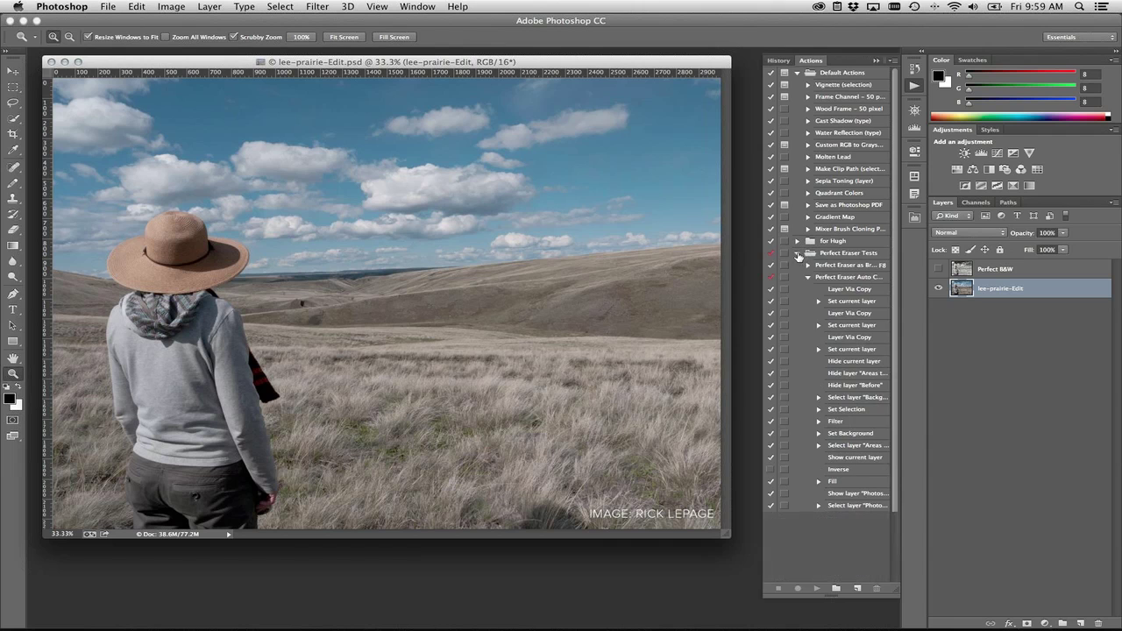
left_click(797, 254)
left_click(798, 74)
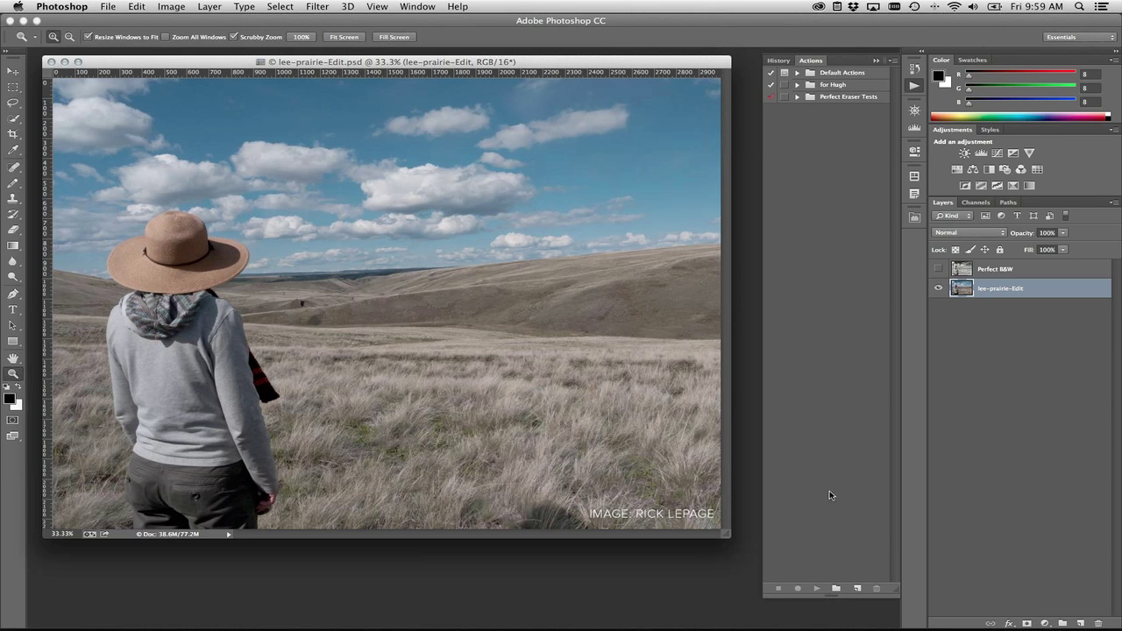
left_click(834, 589)
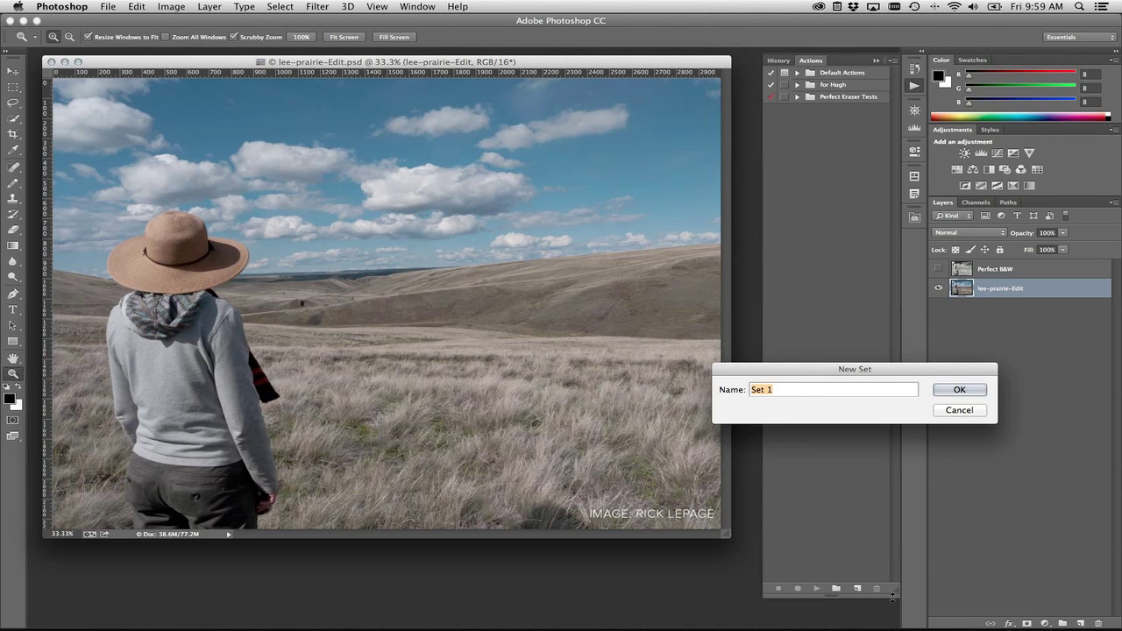
type("My Set")
left_click(957, 390)
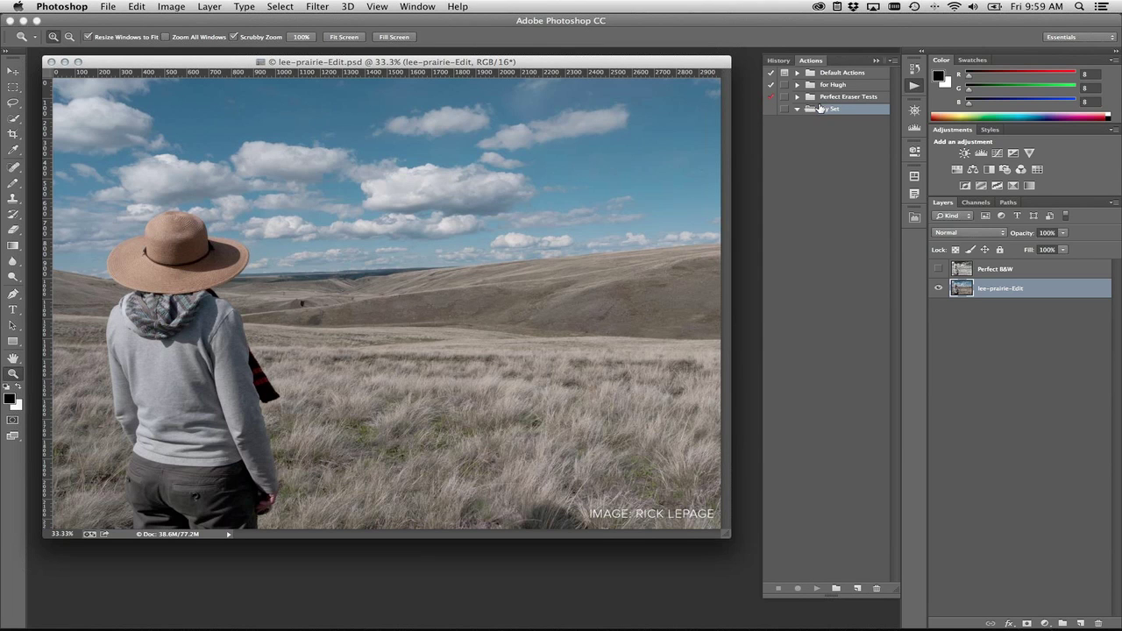
Step: Create an action named My Minor in My Set and start recording it
left_click(857, 588)
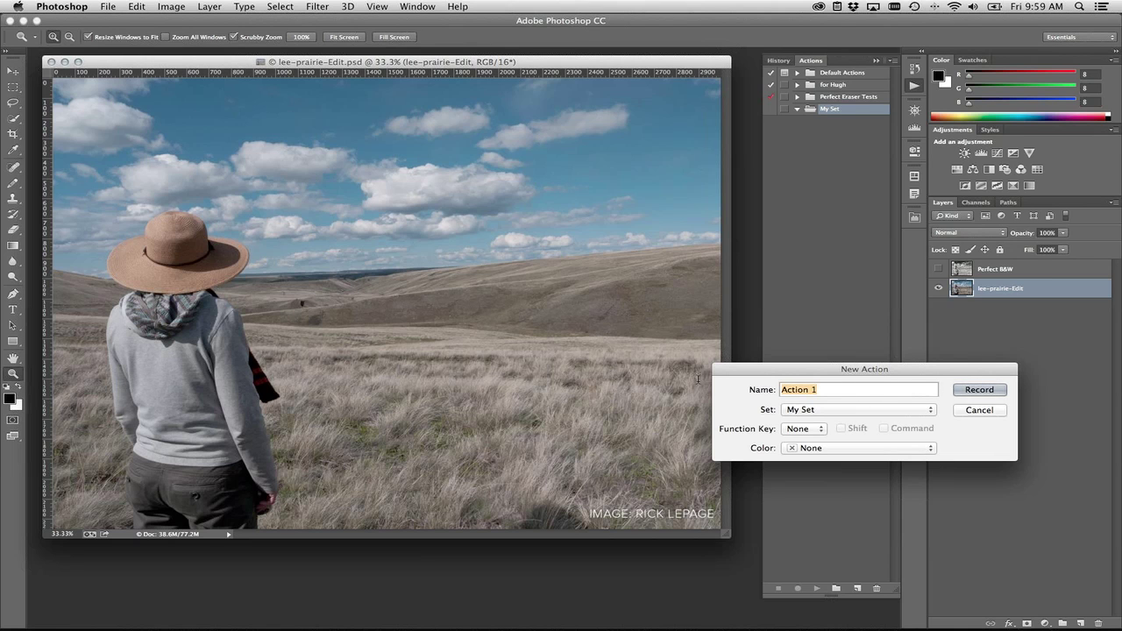
type("My Minor")
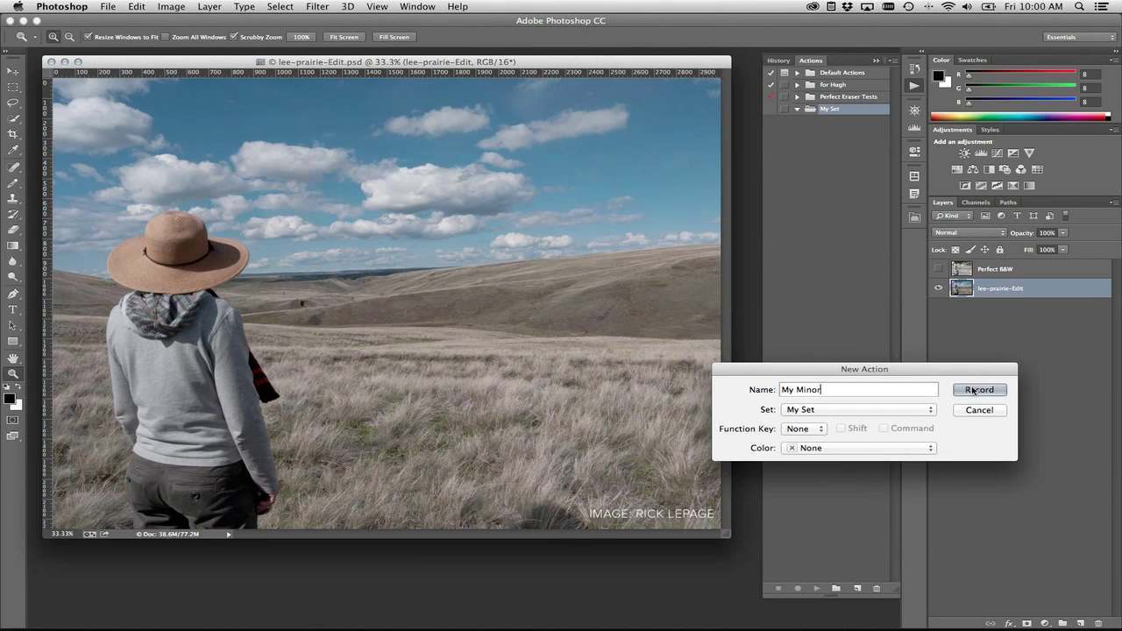
left_click(973, 390)
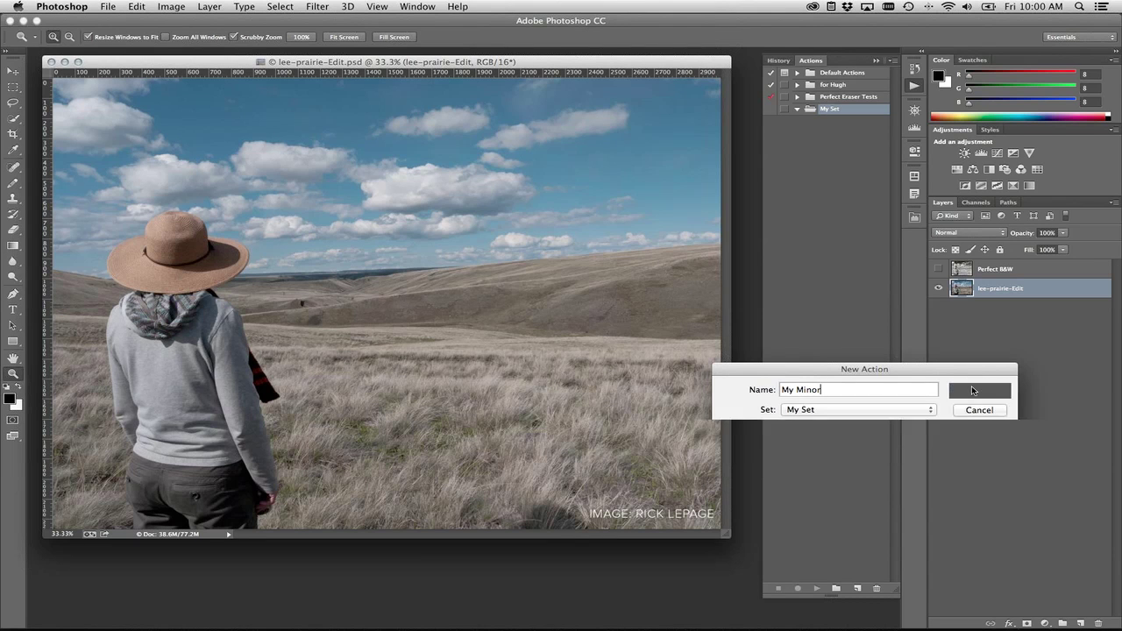
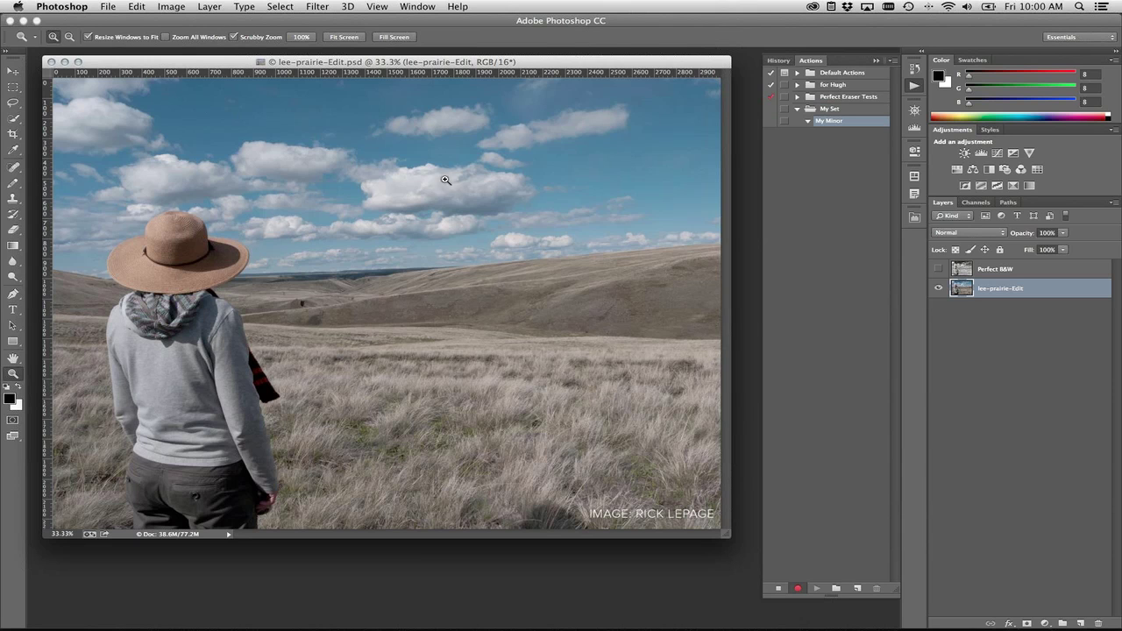
Step: Launch Perfect BW 1 on the prairie photo, search the effects for "minor" and apply the Minor Glow preset
left_click(115, 7)
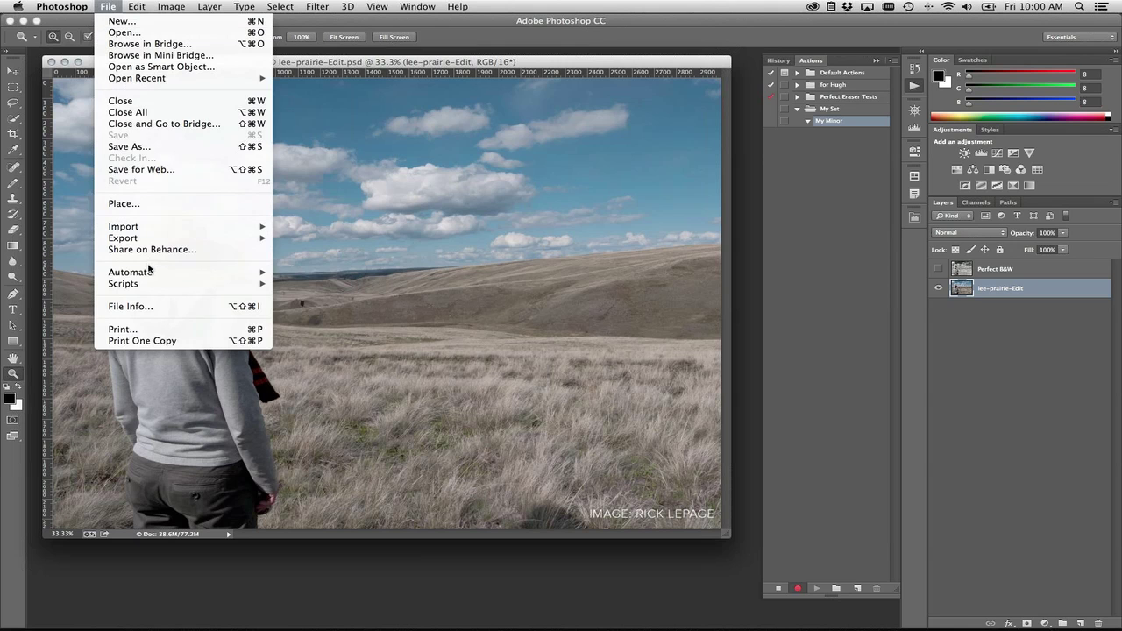
mouse_move(149, 271)
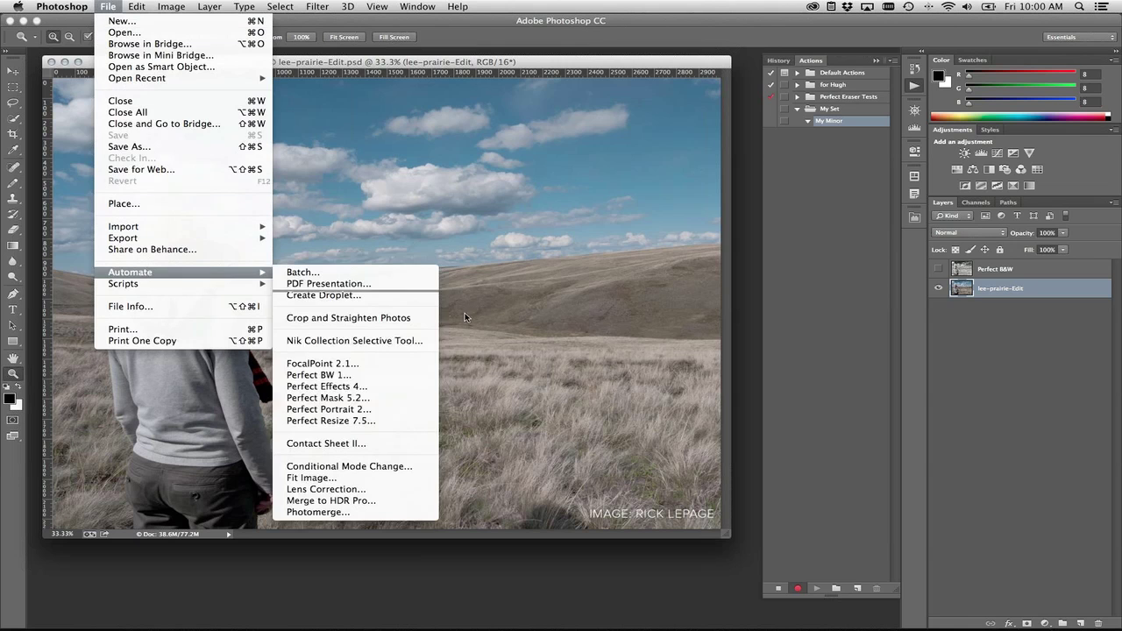
left_click(357, 375)
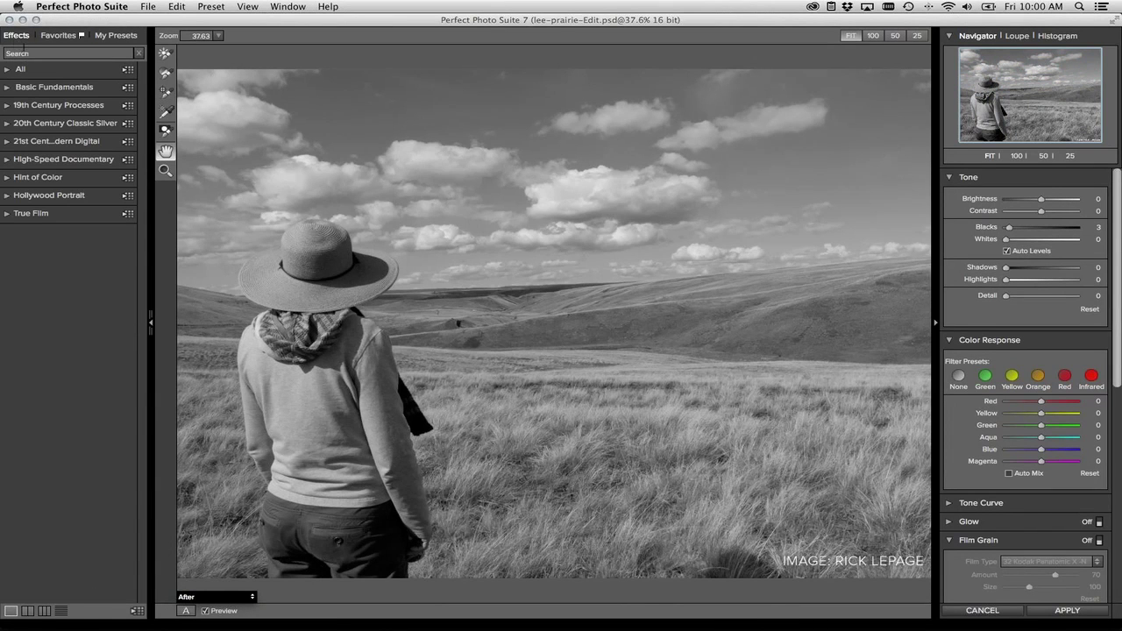
left_click(28, 54)
type("minor")
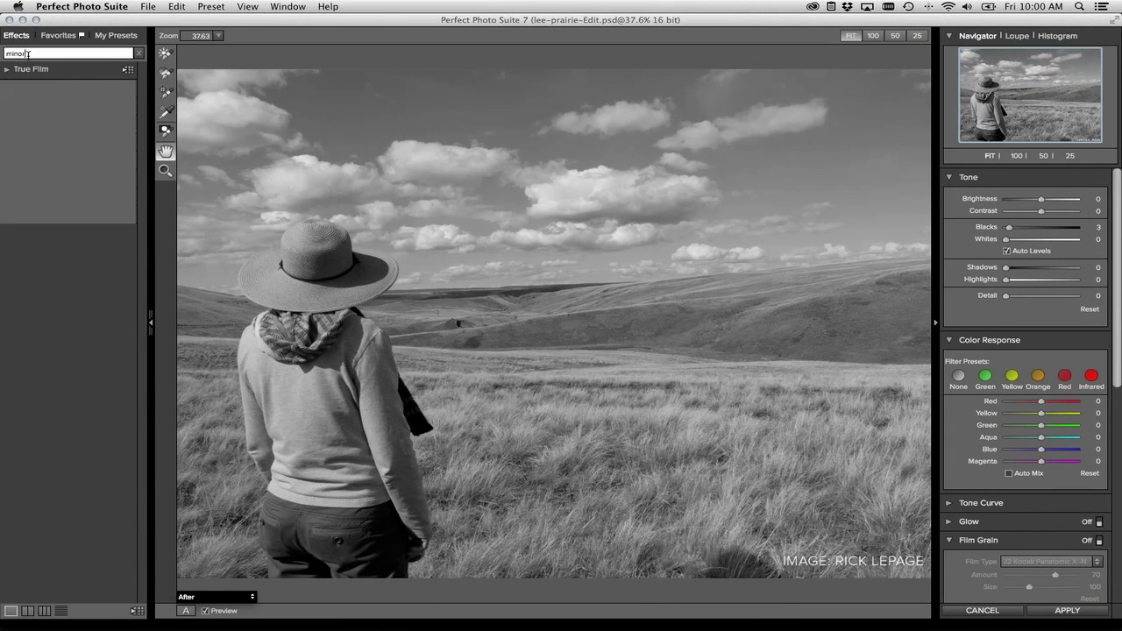
left_click(38, 110)
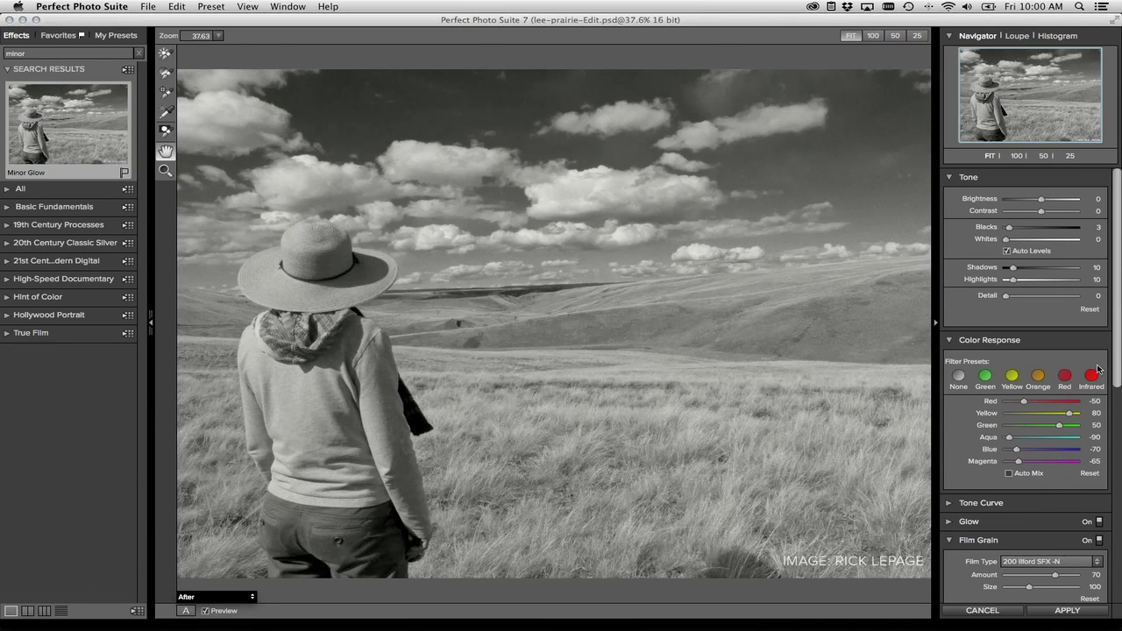
Step: Turn off Film Grain, set the Contrast to 15 and apply the black-and-white effect to the photo
scroll(1118, 370, "down", 1)
left_click_drag(1117, 370, 1119, 524)
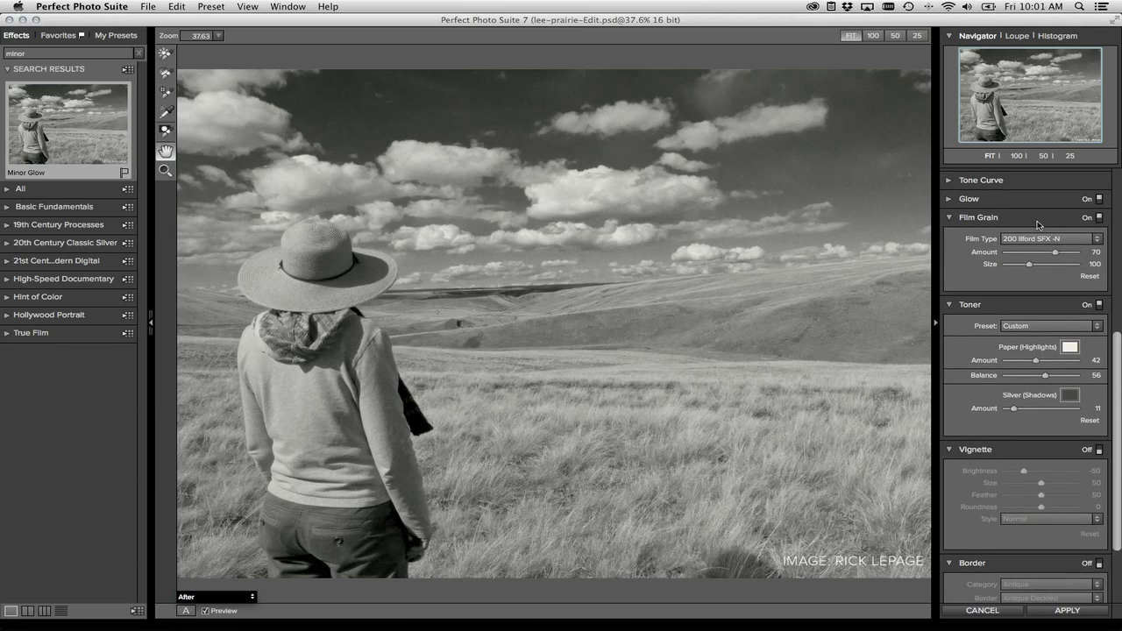
left_click(1100, 218)
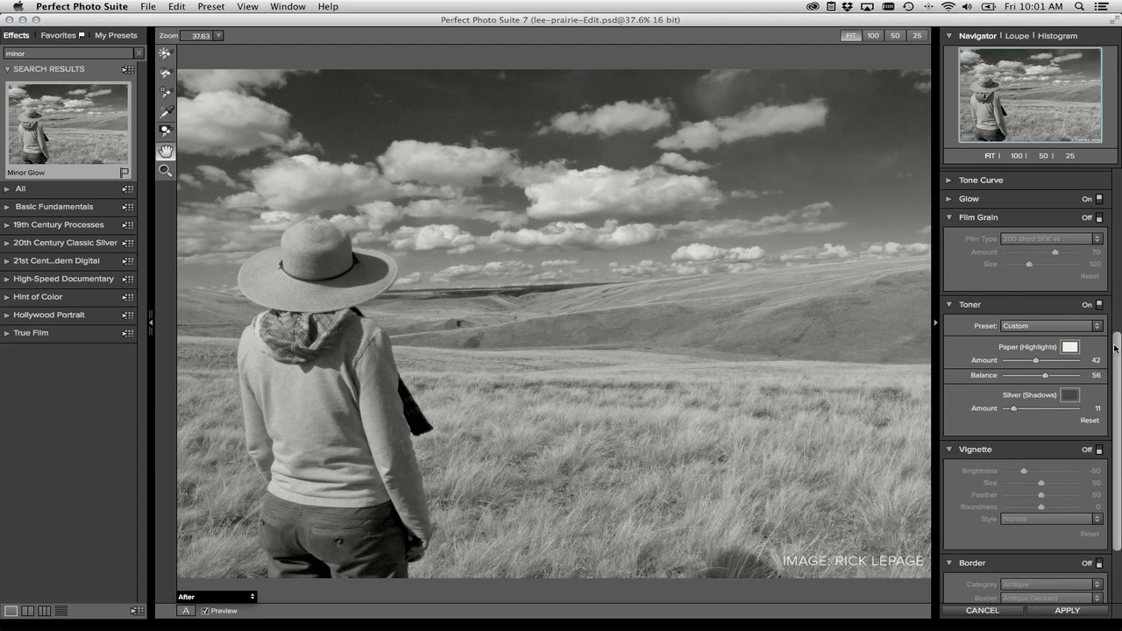
left_click_drag(1114, 360, 1104, 195)
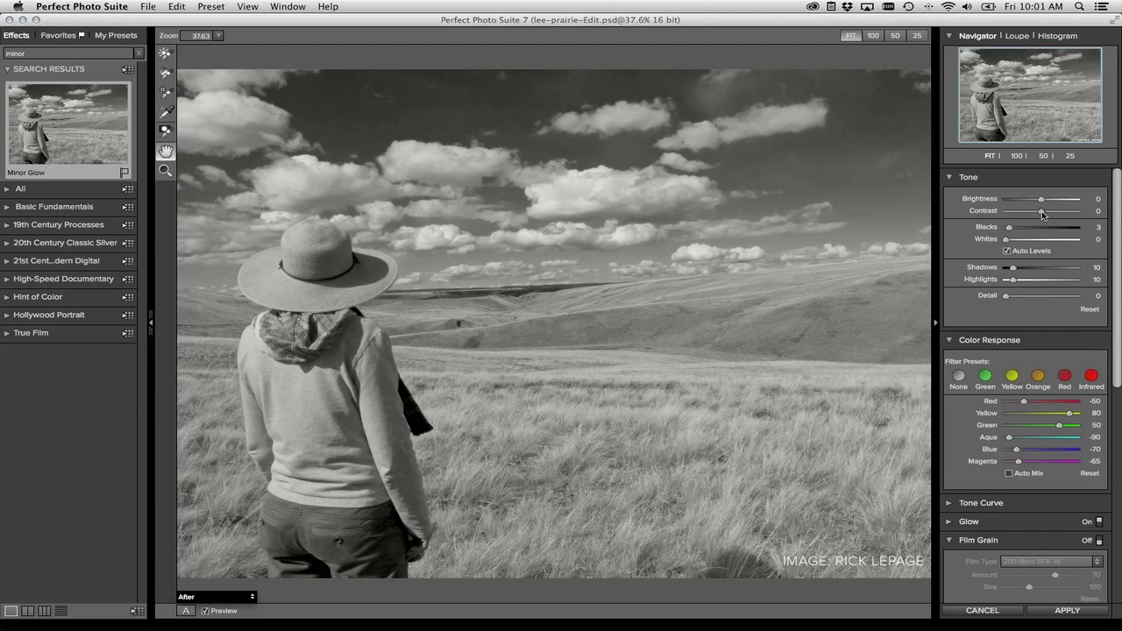
left_click_drag(1042, 214, 1045, 213)
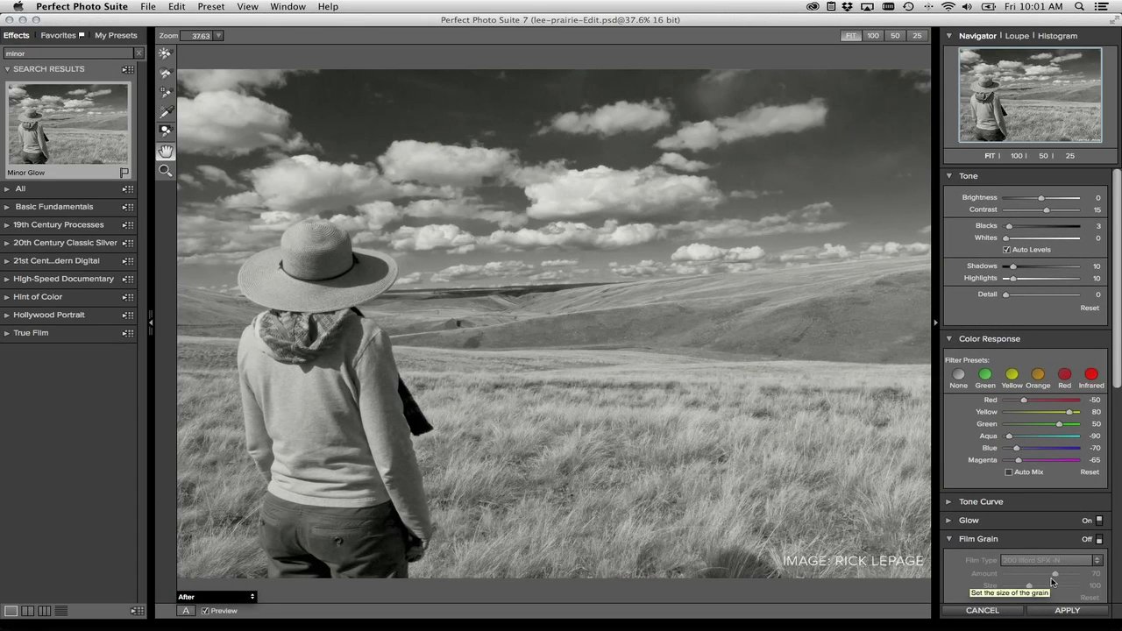
left_click(1062, 610)
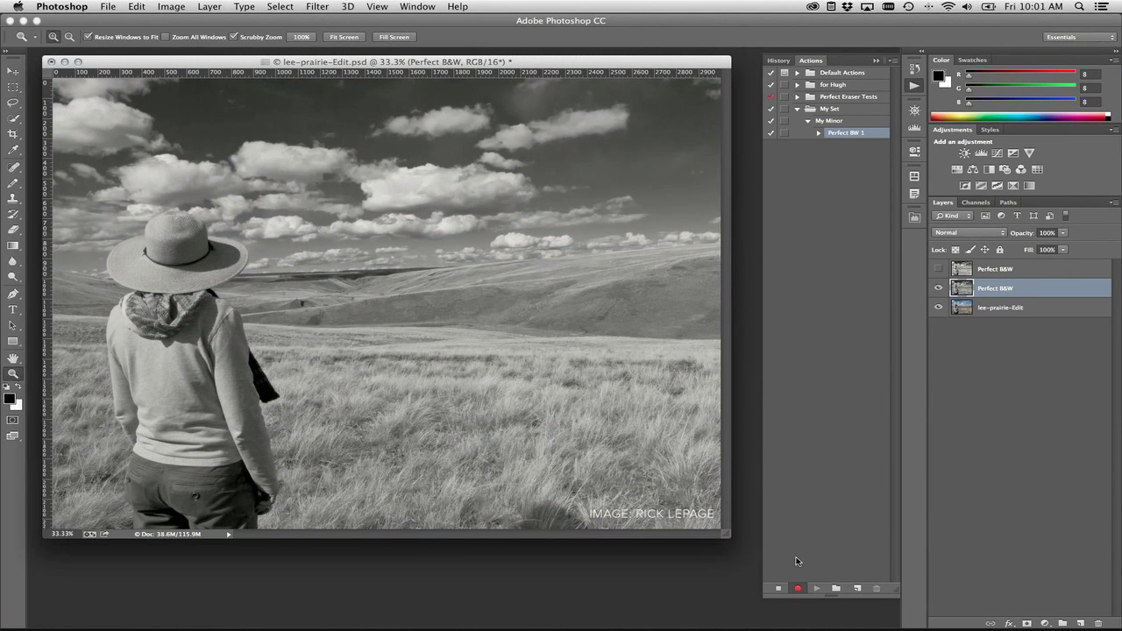
Step: Stop recording the My Minor action and check its recorded Perfect BW 1 step
left_click(778, 589)
left_click(778, 590)
left_click(810, 125)
left_click(811, 124)
left_click(818, 134)
left_click(818, 133)
Step: Delete the newly generated Perfect B&W layer and play the My Minor action on the lee-prairie-Edit layer
key("Delete")
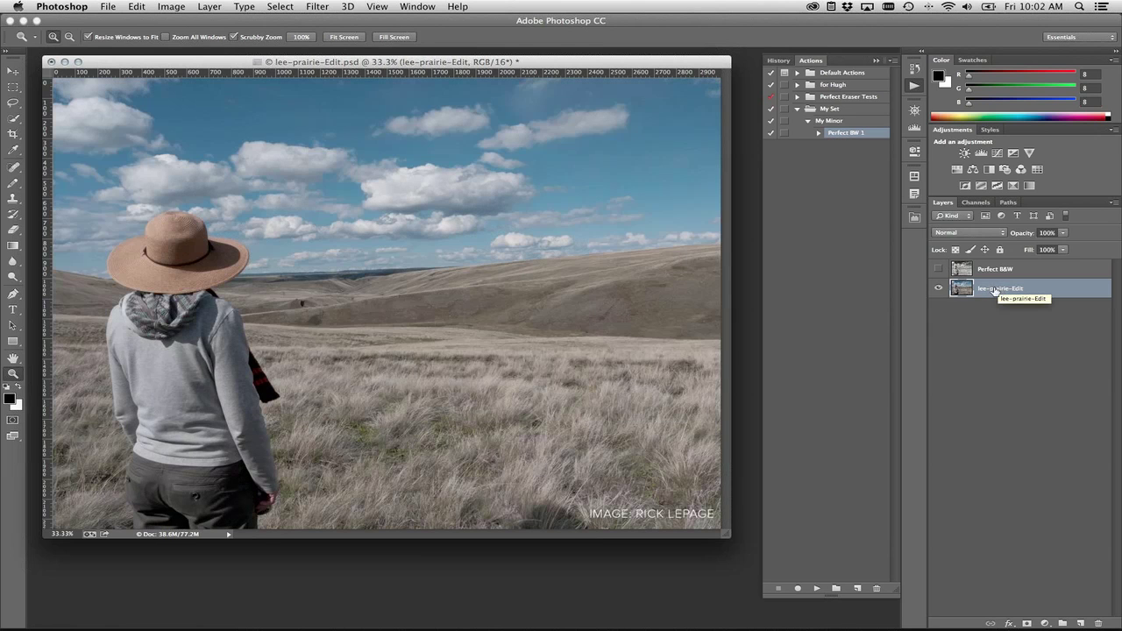
left_click(816, 588)
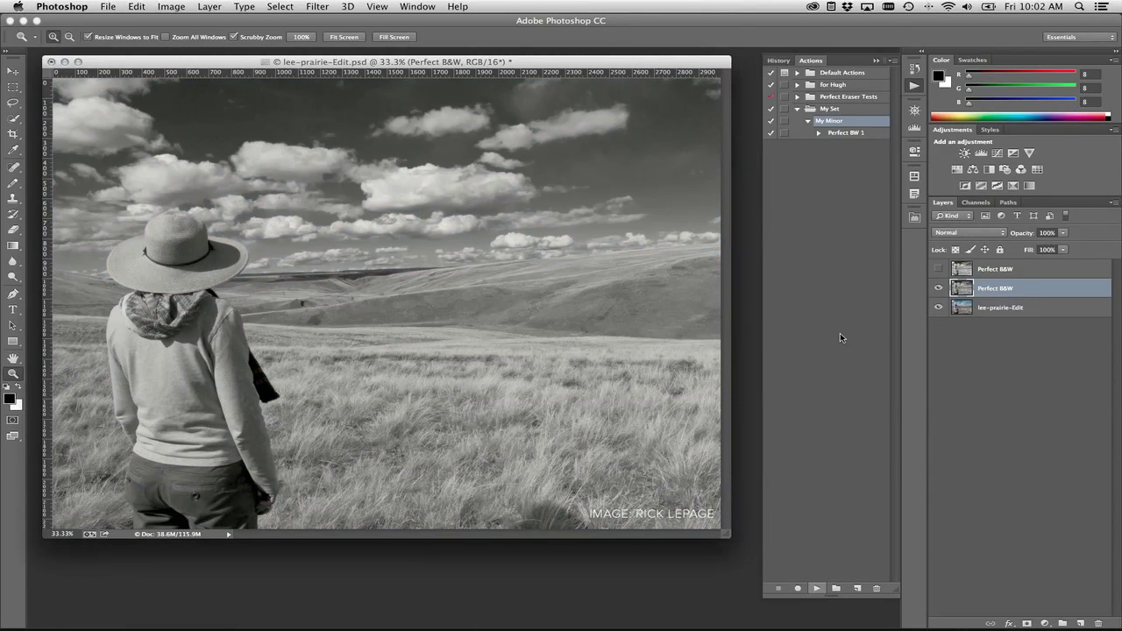
left_click(846, 132)
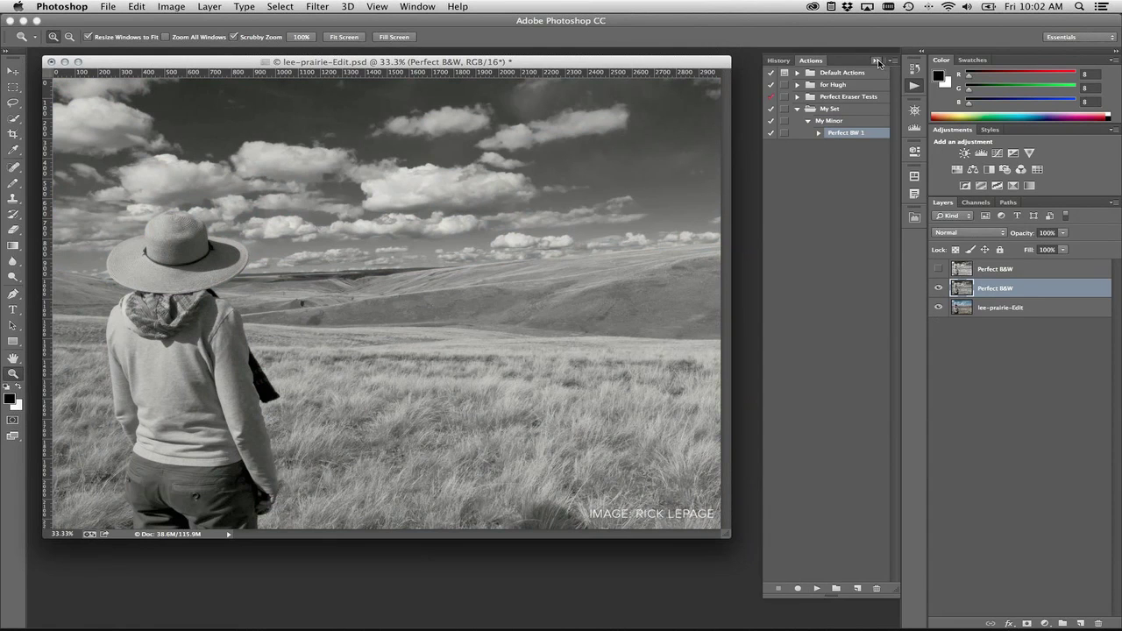
left_click(877, 62)
left_click(914, 68)
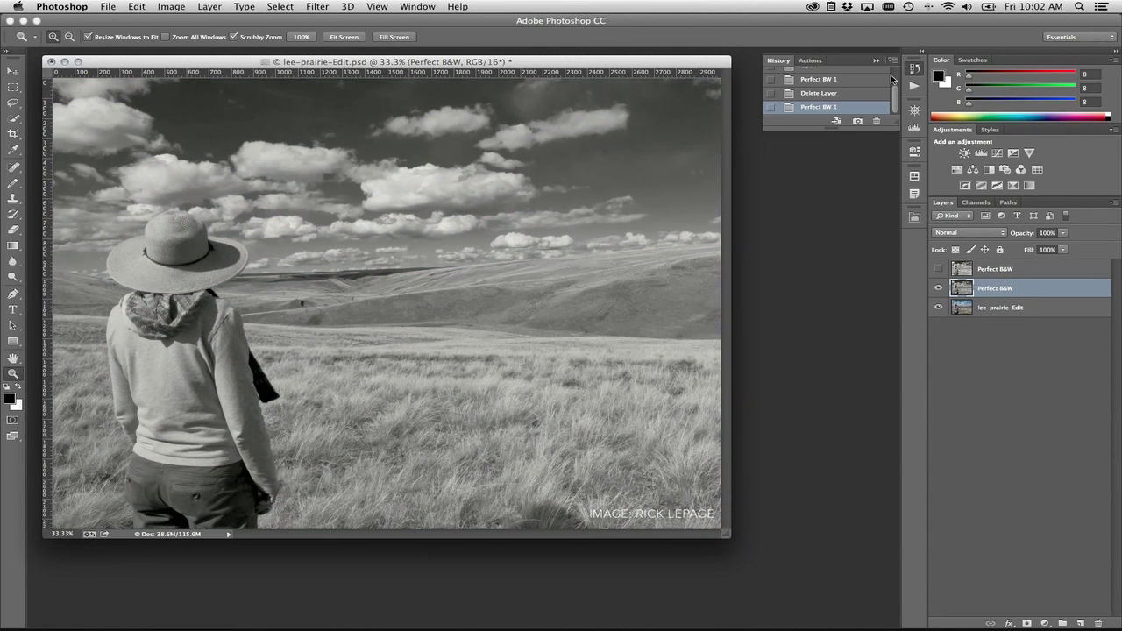
left_click(893, 62)
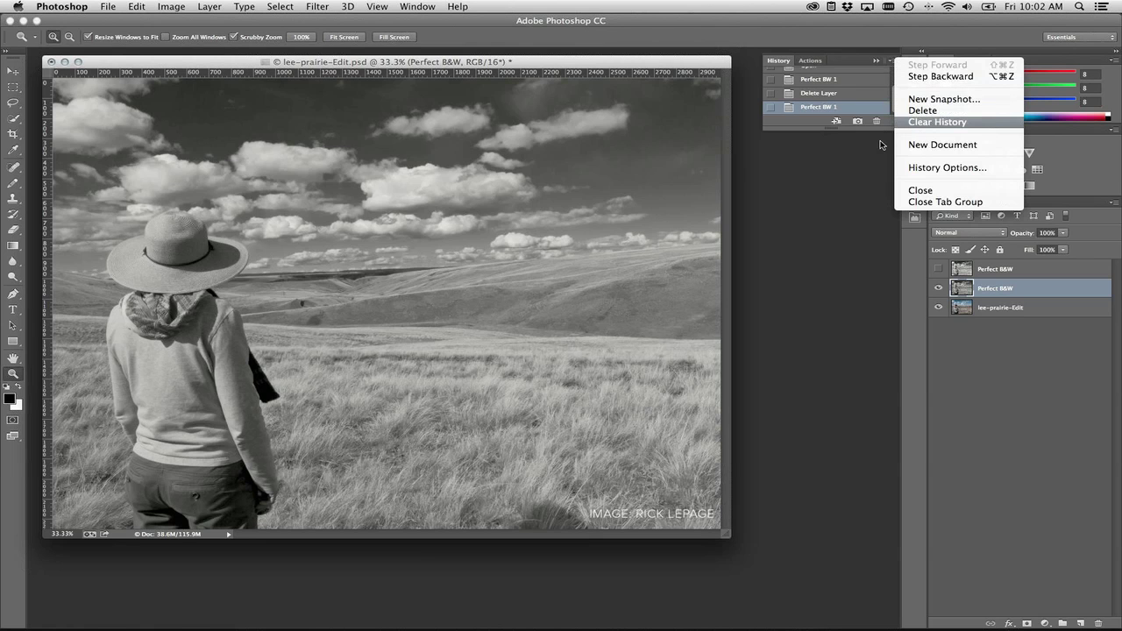
left_click(833, 108)
left_click(809, 60)
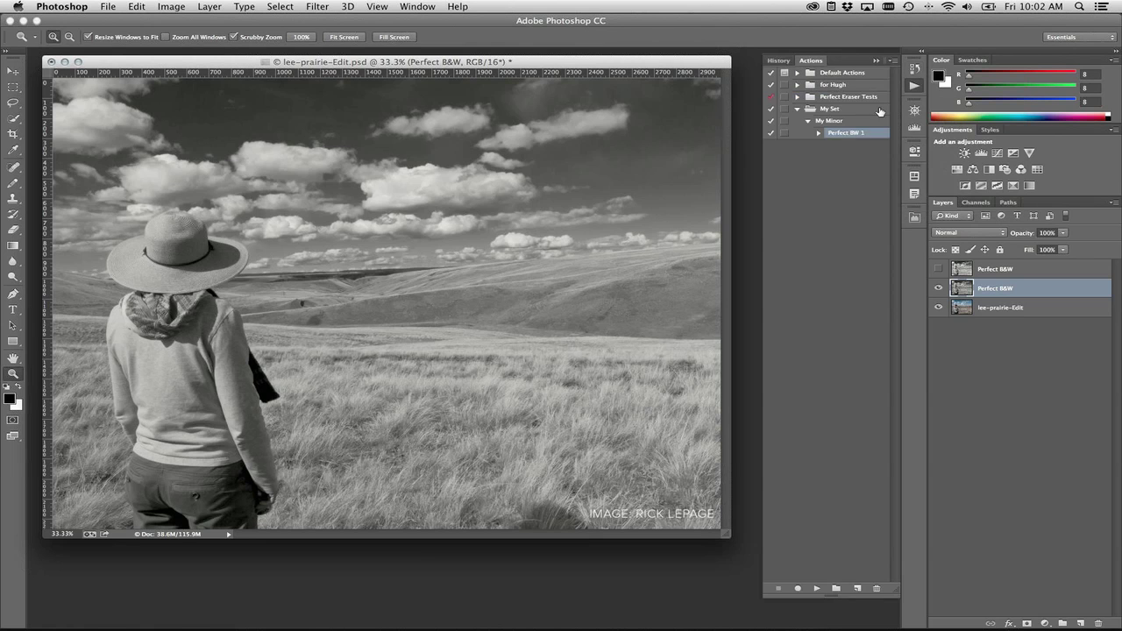
left_click(893, 61)
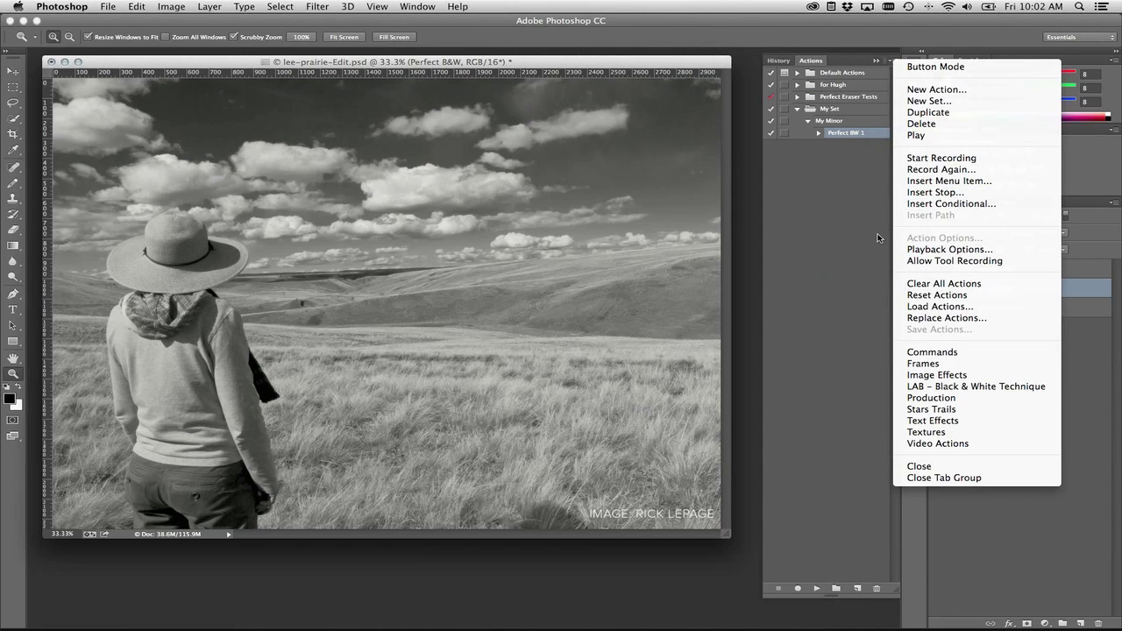
left_click(840, 301)
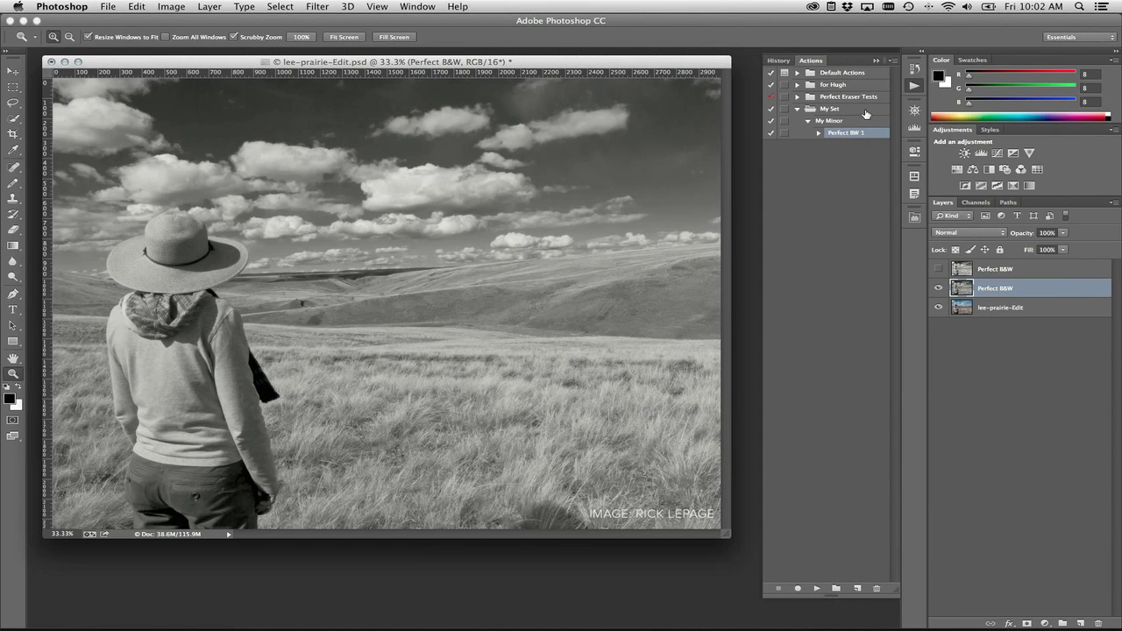
left_click(891, 61)
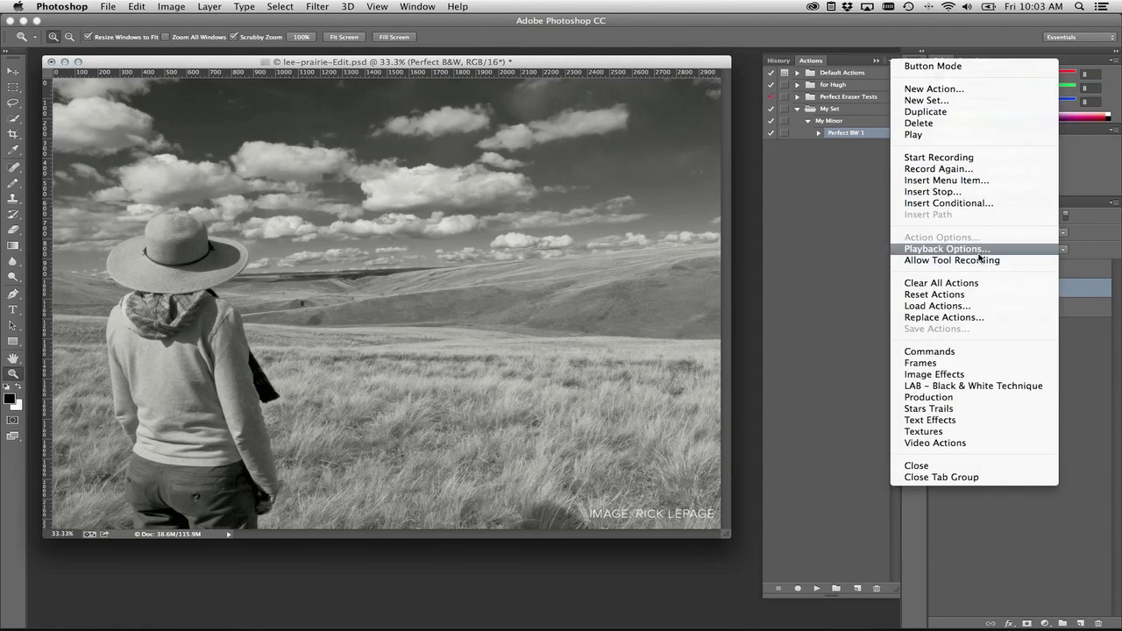
left_click(947, 249)
left_click(892, 417)
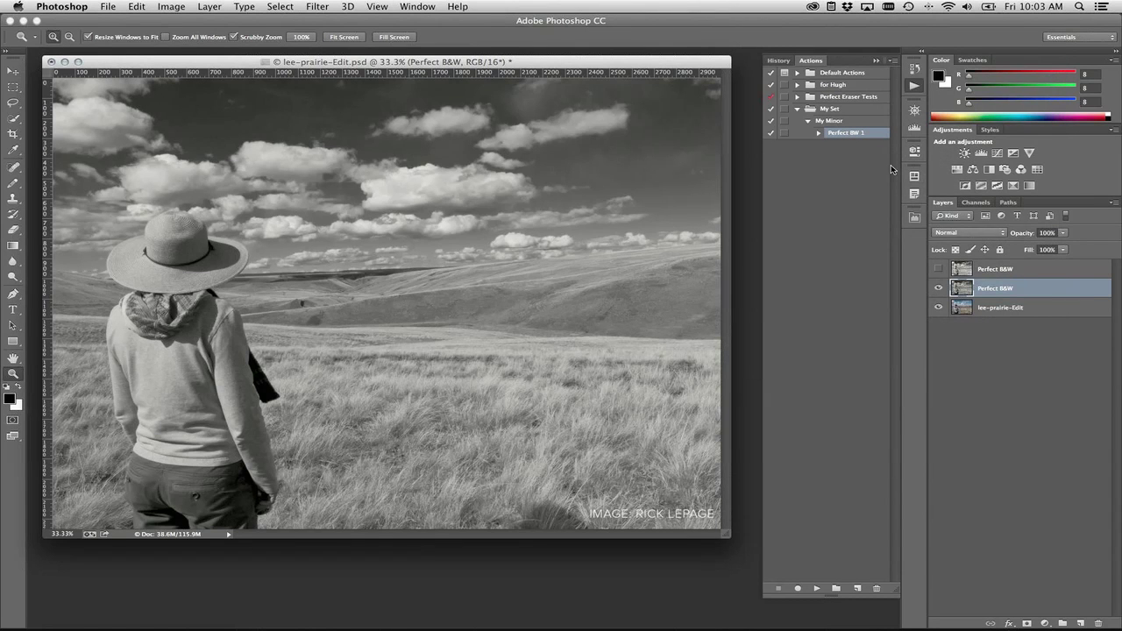
left_click(891, 61)
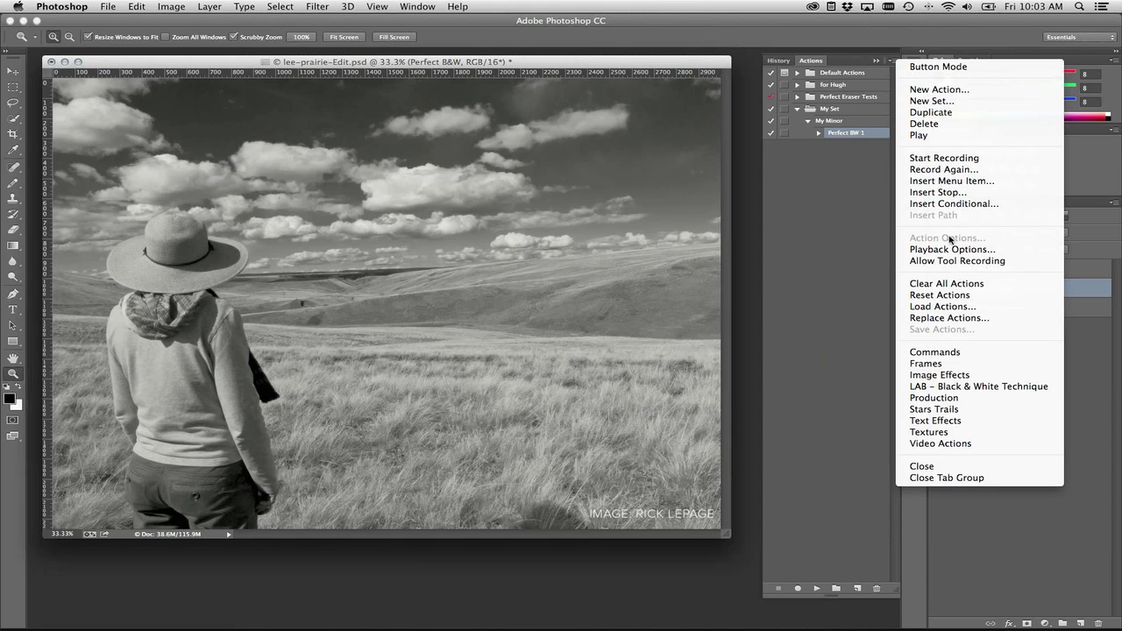
left_click(831, 125)
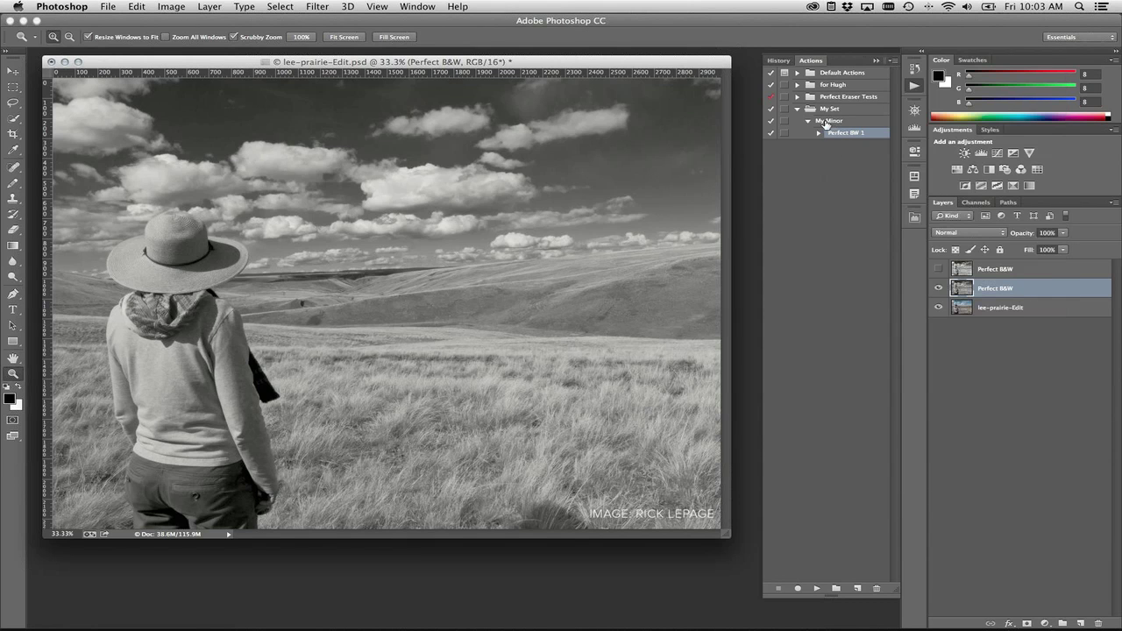
Step: Assign function key F8 with the Shift and Command modifiers to the My Minor action
left_click(827, 123)
left_click(891, 61)
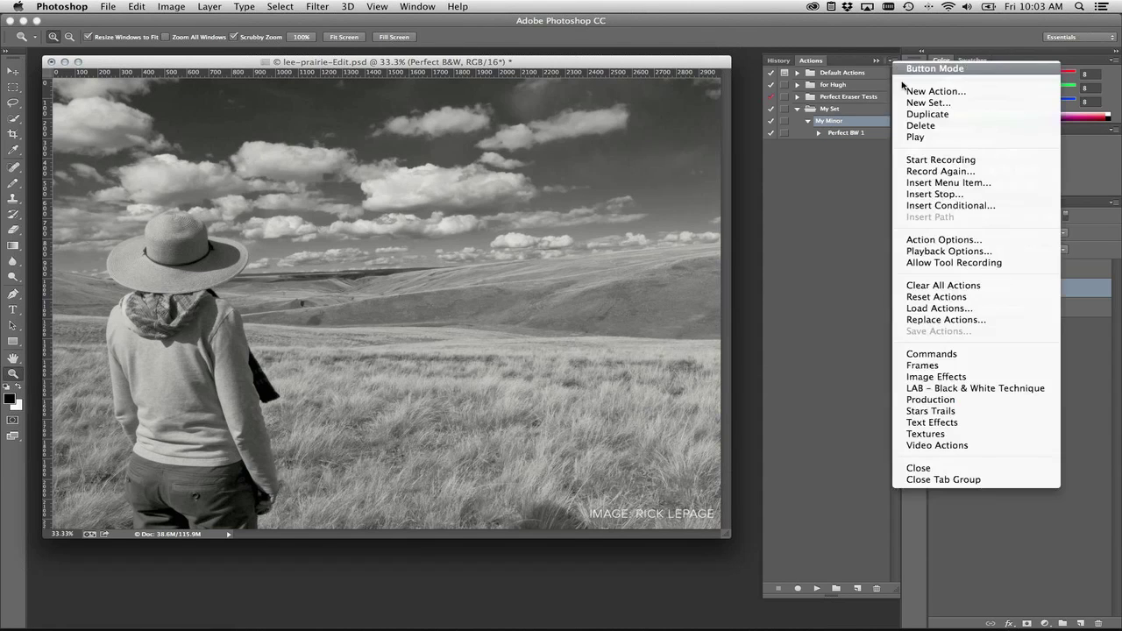
left_click(943, 241)
left_click(799, 429)
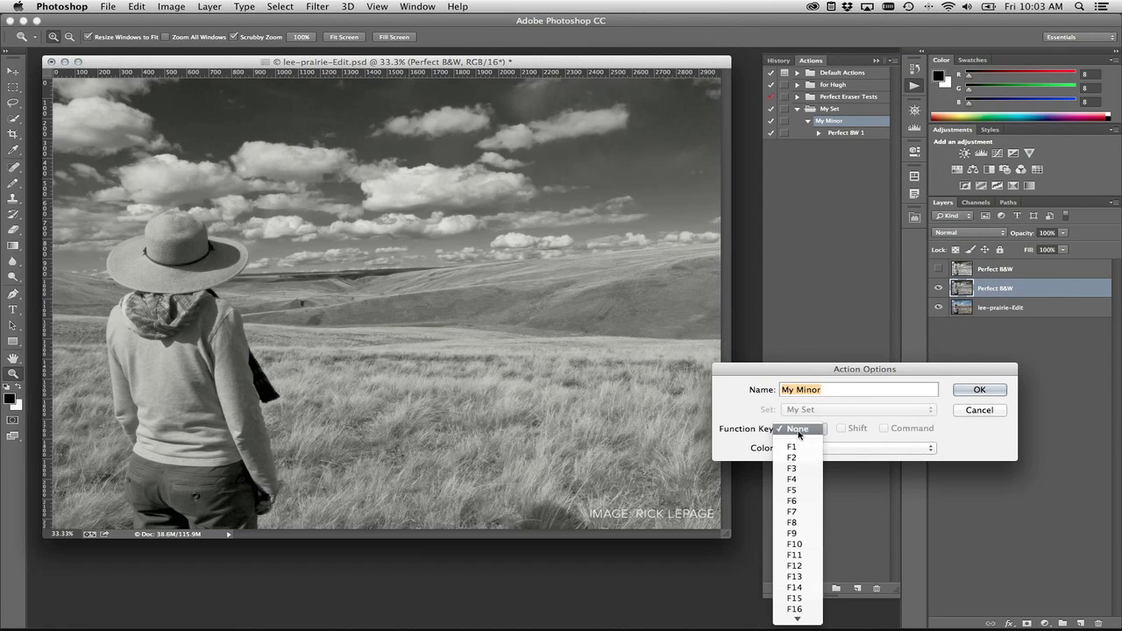
left_click(793, 523)
left_click(858, 433)
left_click(883, 429)
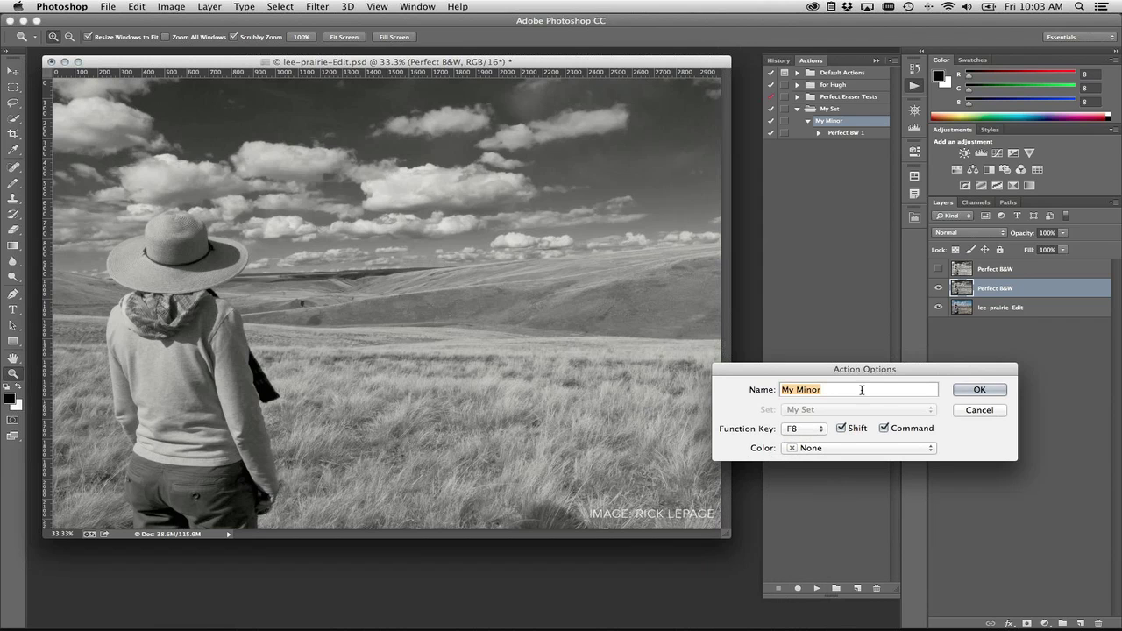
left_click(979, 390)
Step: Delete the Perfect B&W layer made by the action and run My Minor again through its assigned shortcut
key("Delete")
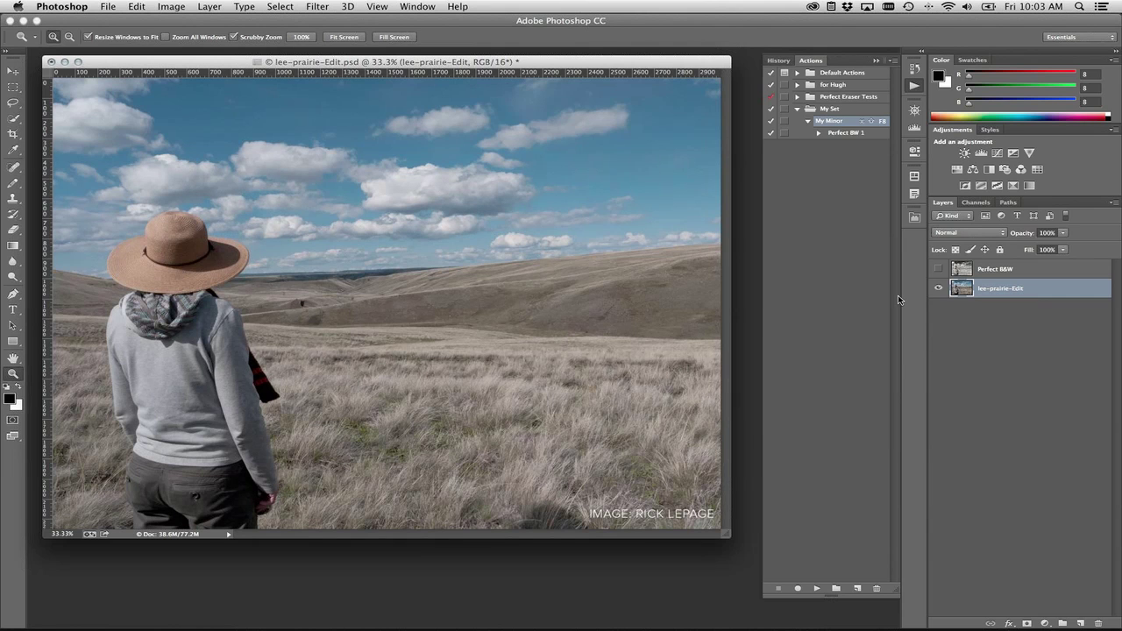
key("F8")
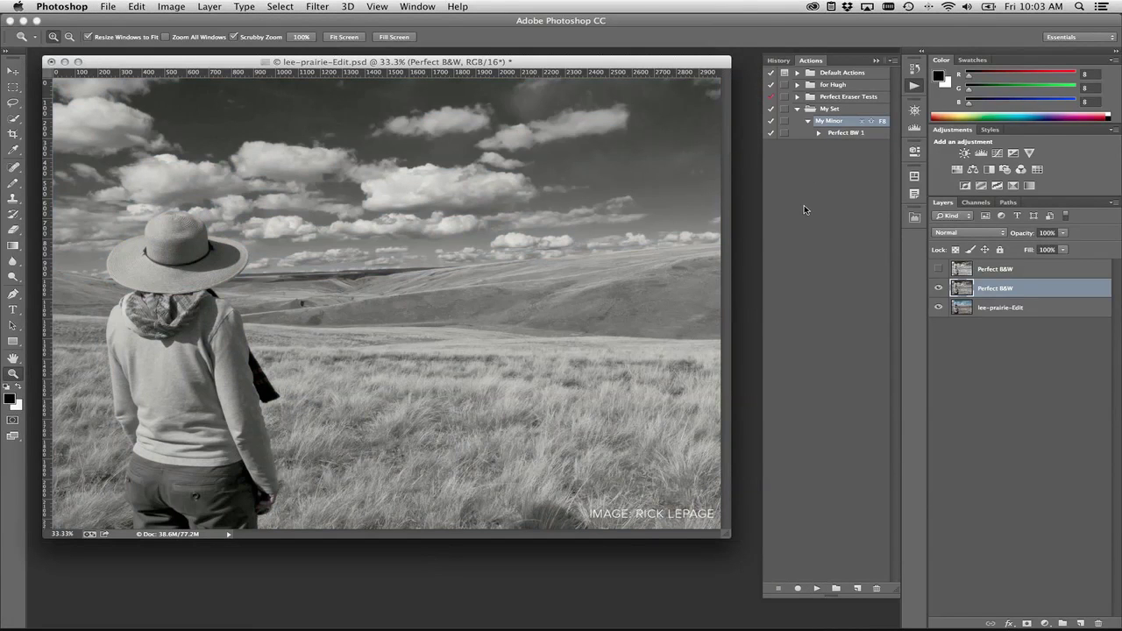
Step: Open the Batch automation dialog, examine its settings for running the My Minor action from My Set, and close it without running
left_click(108, 8)
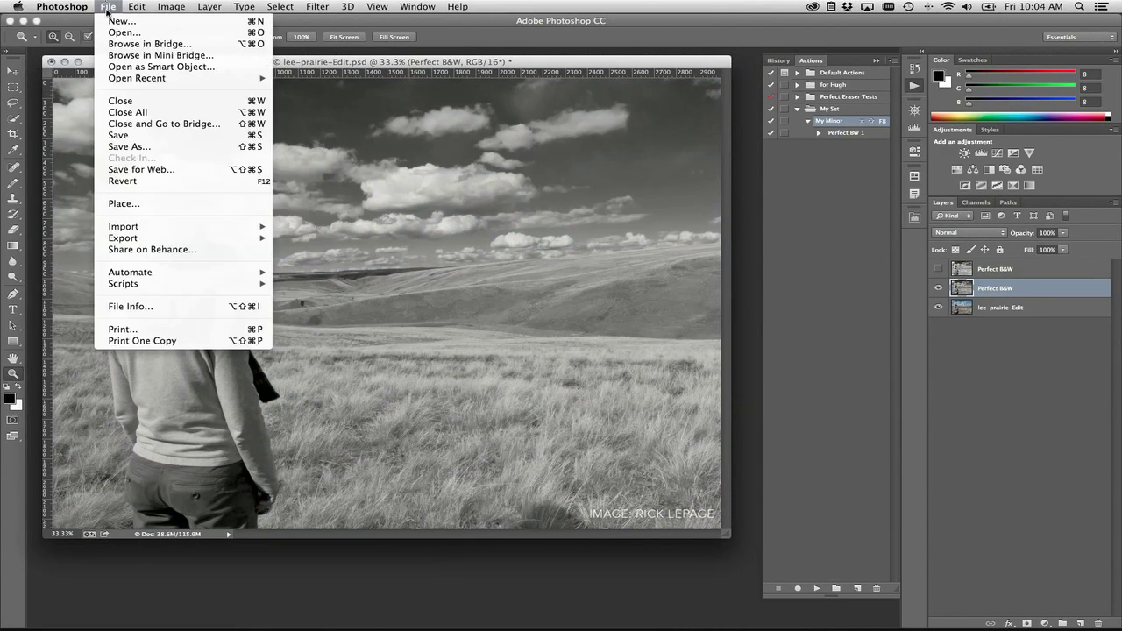
mouse_move(178, 272)
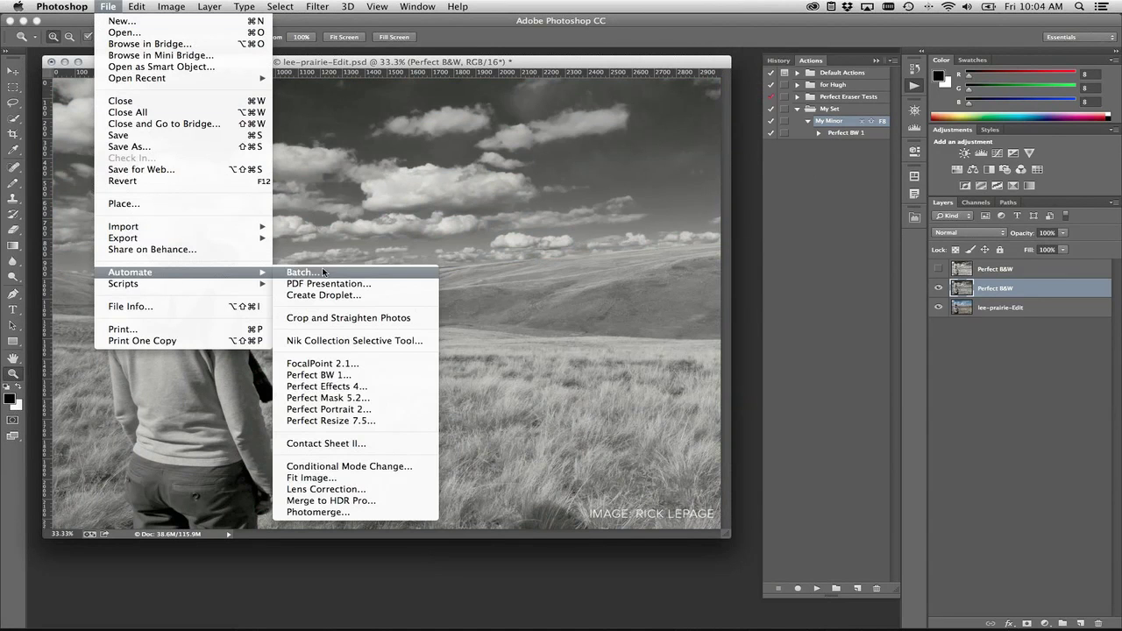
left_click(321, 274)
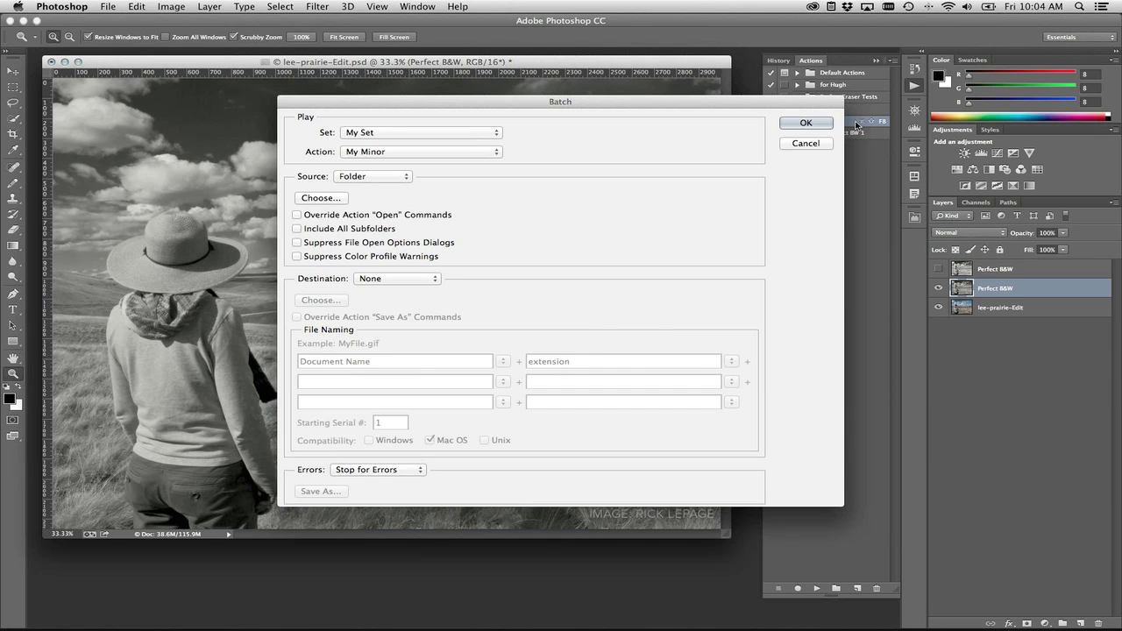
left_click(806, 143)
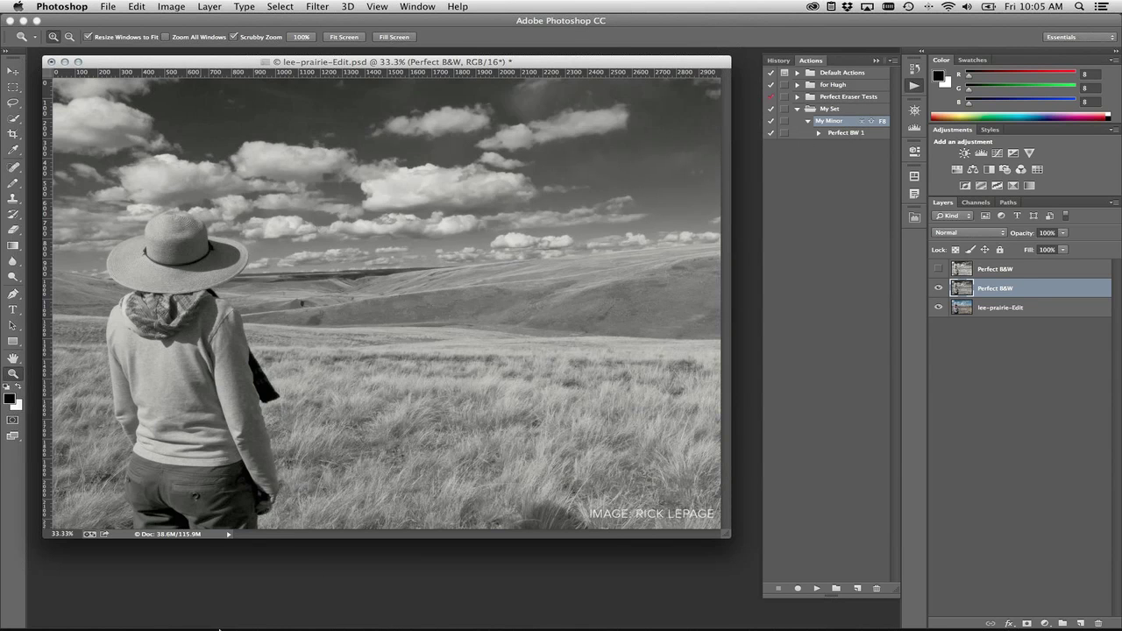
mouse_move(225, 603)
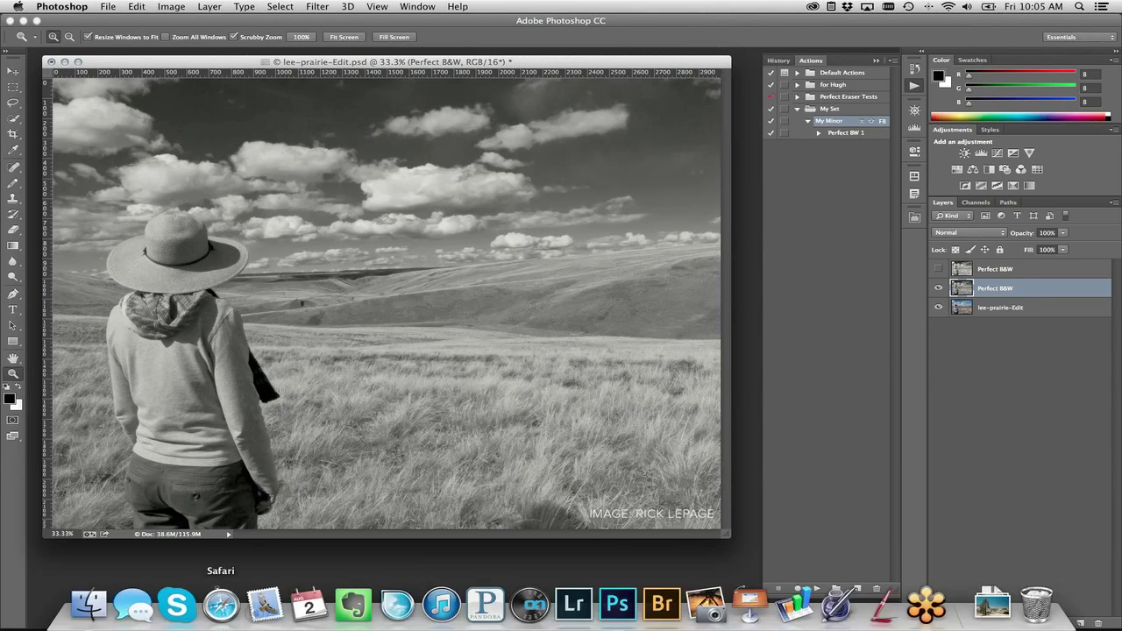
left_click(224, 603)
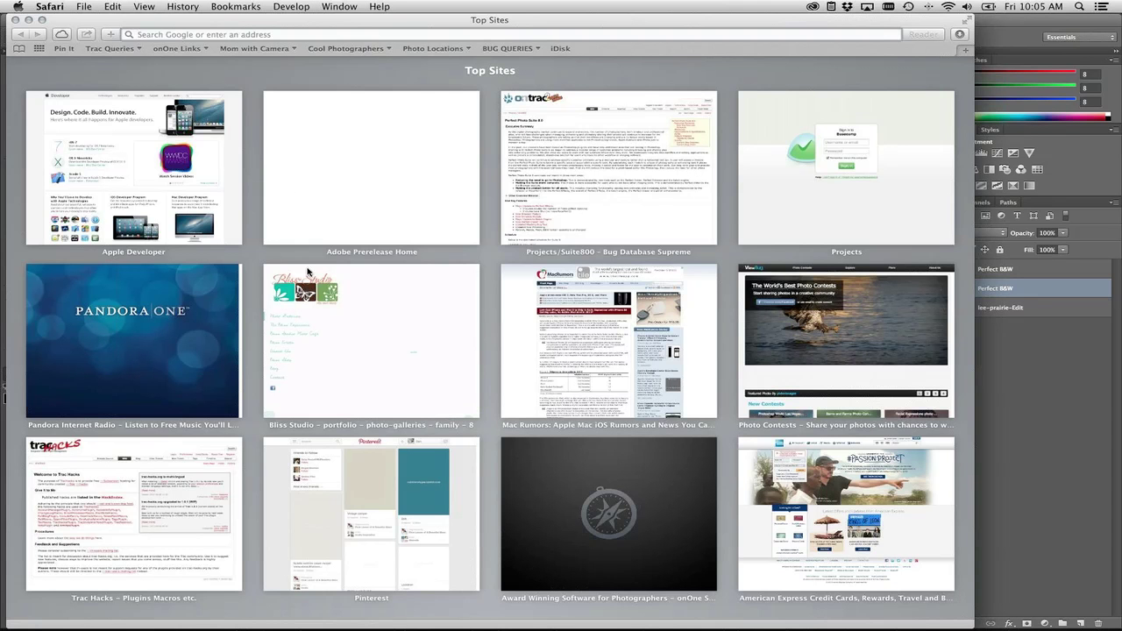
type("w")
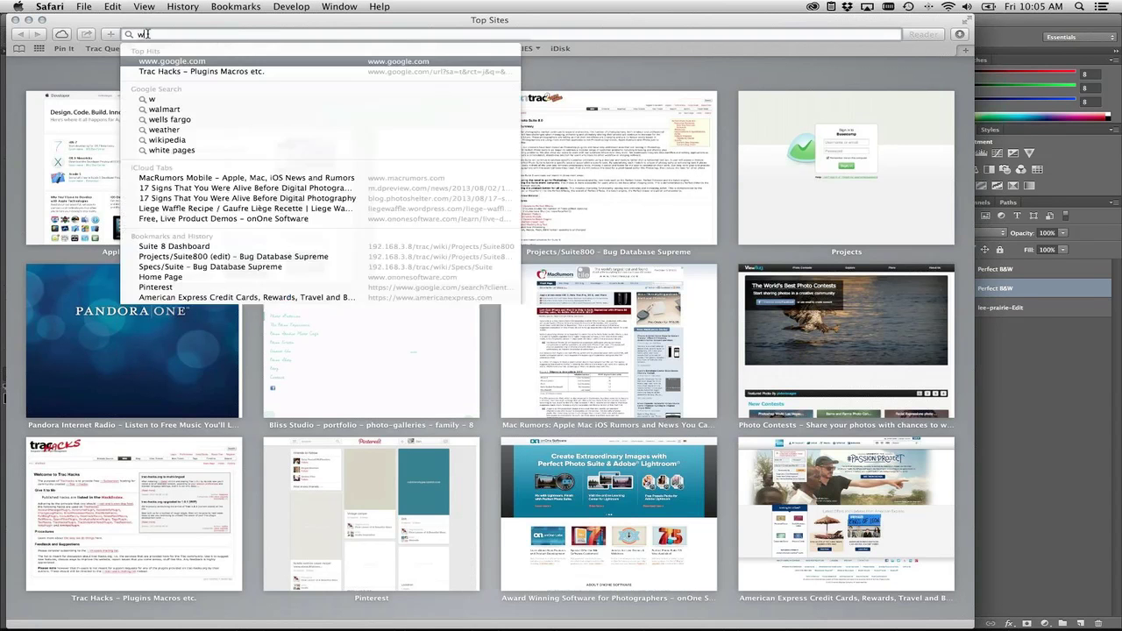
type("ww.ononesoftware.com")
key("Return")
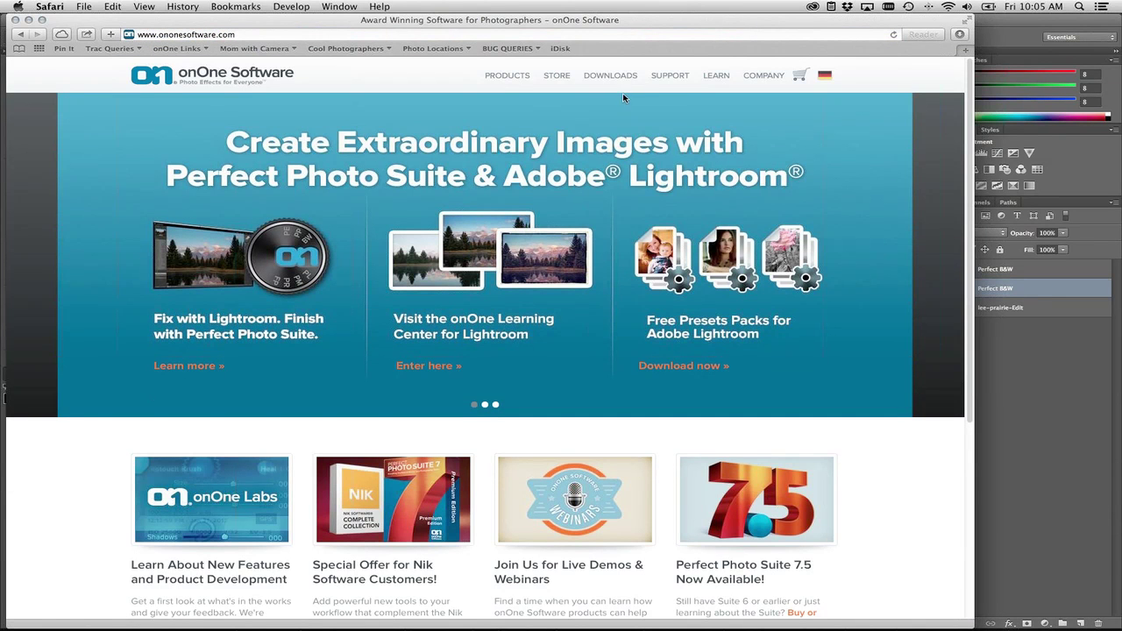
Step: Open onOne Software's Recorded Demos playlist and look through the archived webinars
mouse_move(706, 84)
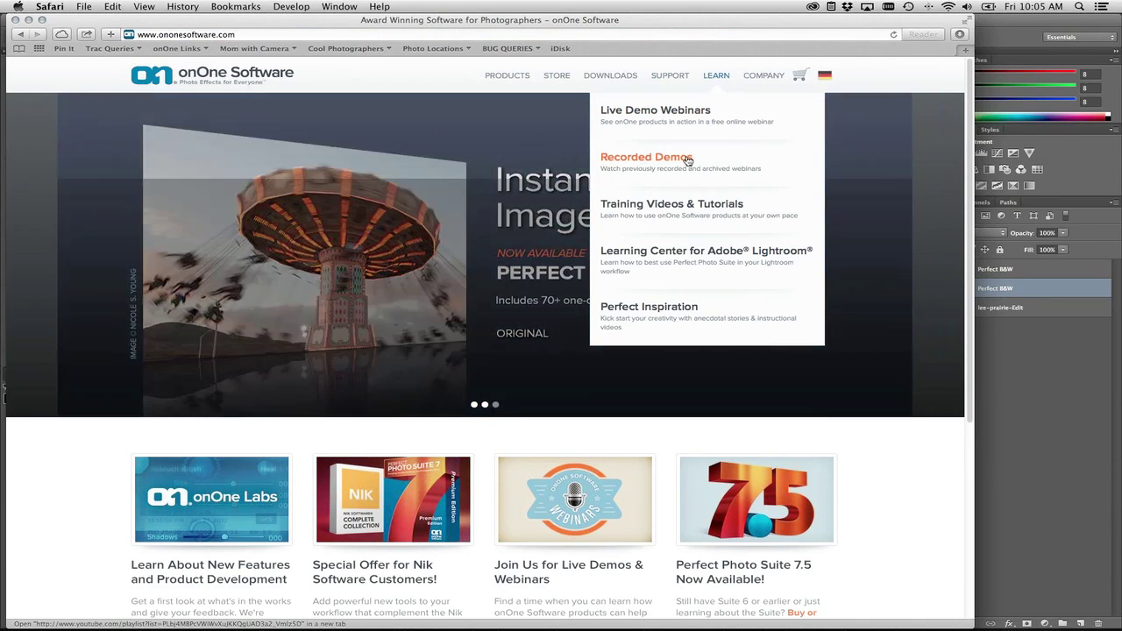
left_click(689, 158)
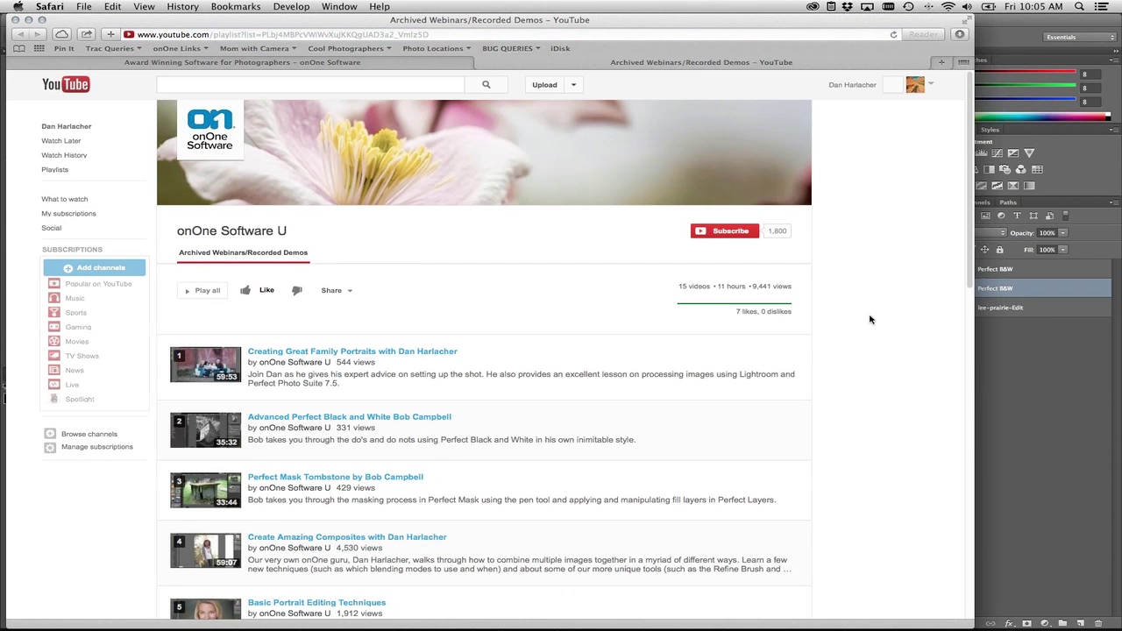
scroll(870, 319, "down", 3)
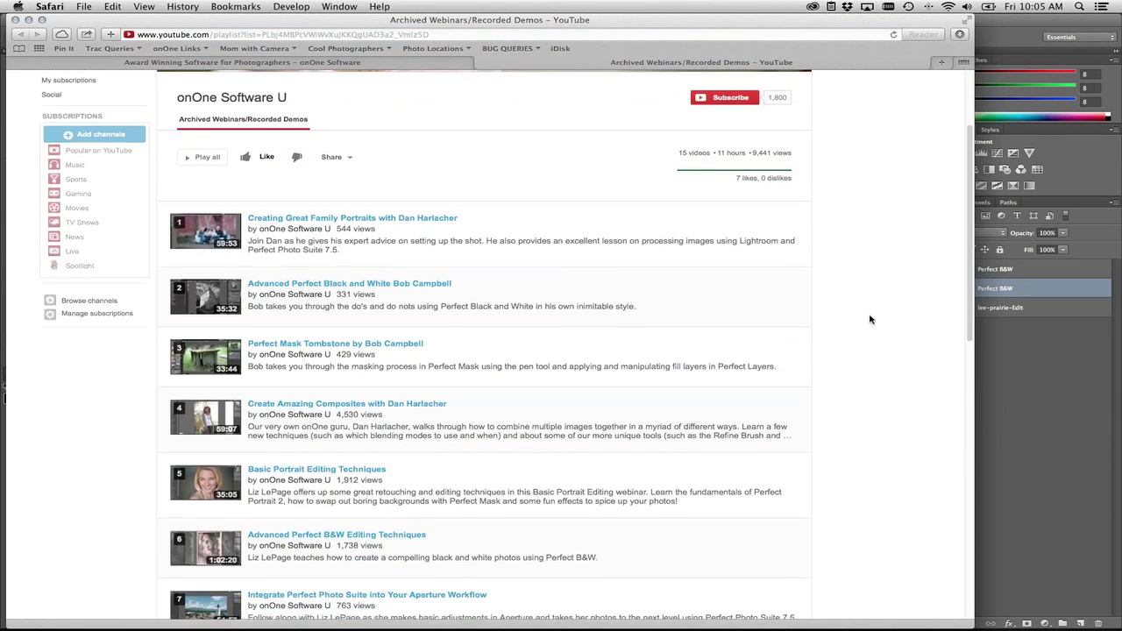
scroll(870, 319, "down", 4)
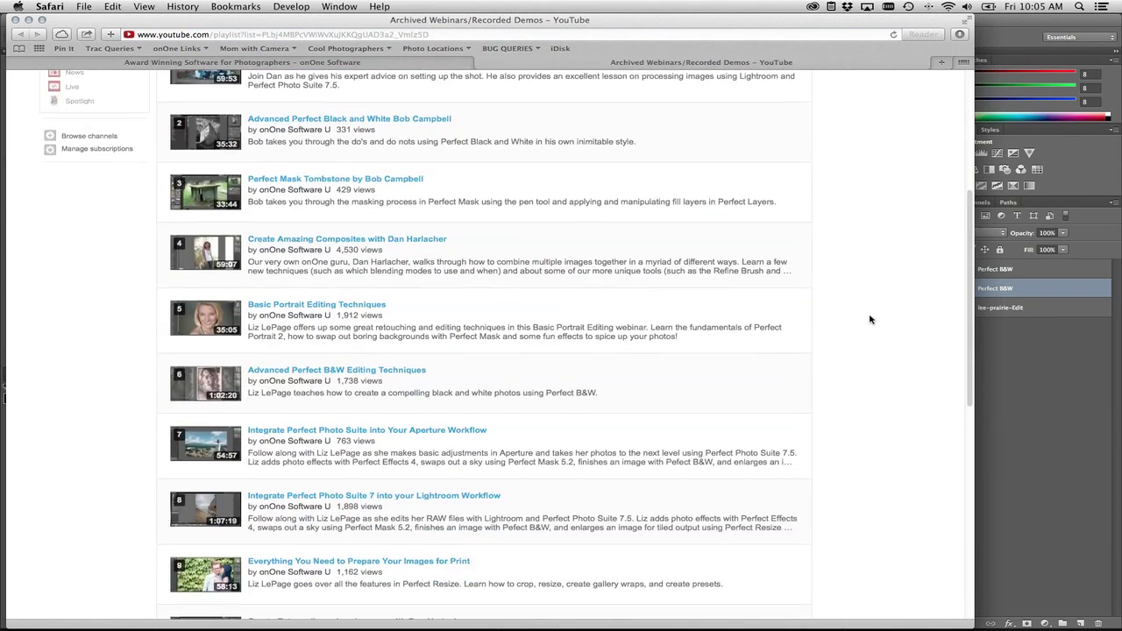
scroll(870, 319, "down", 4)
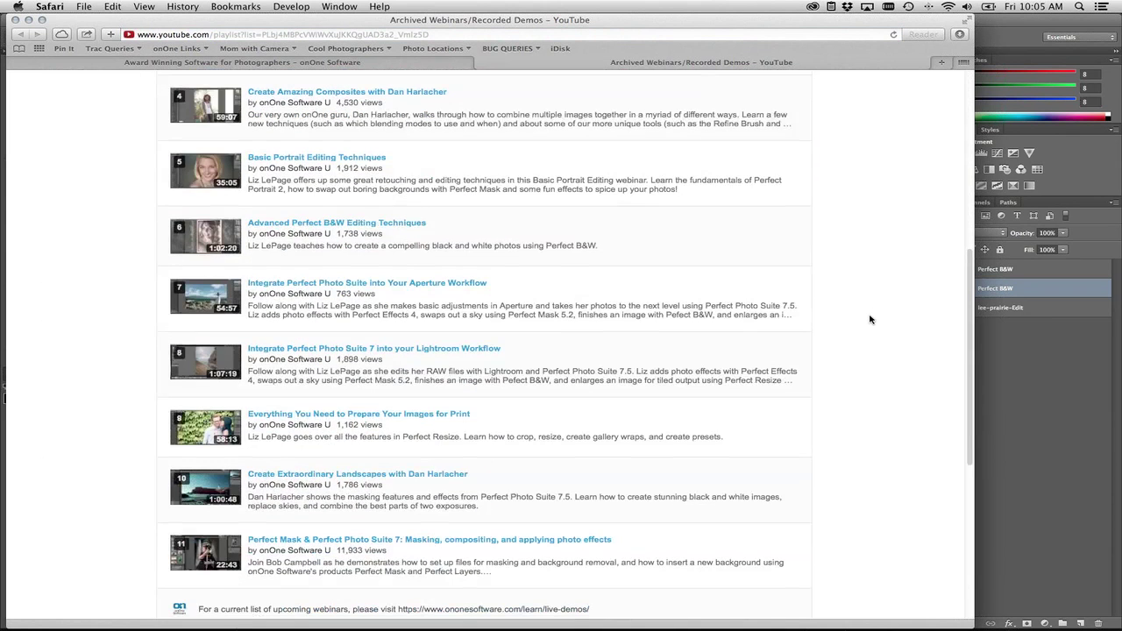
scroll(870, 319, "up", 10)
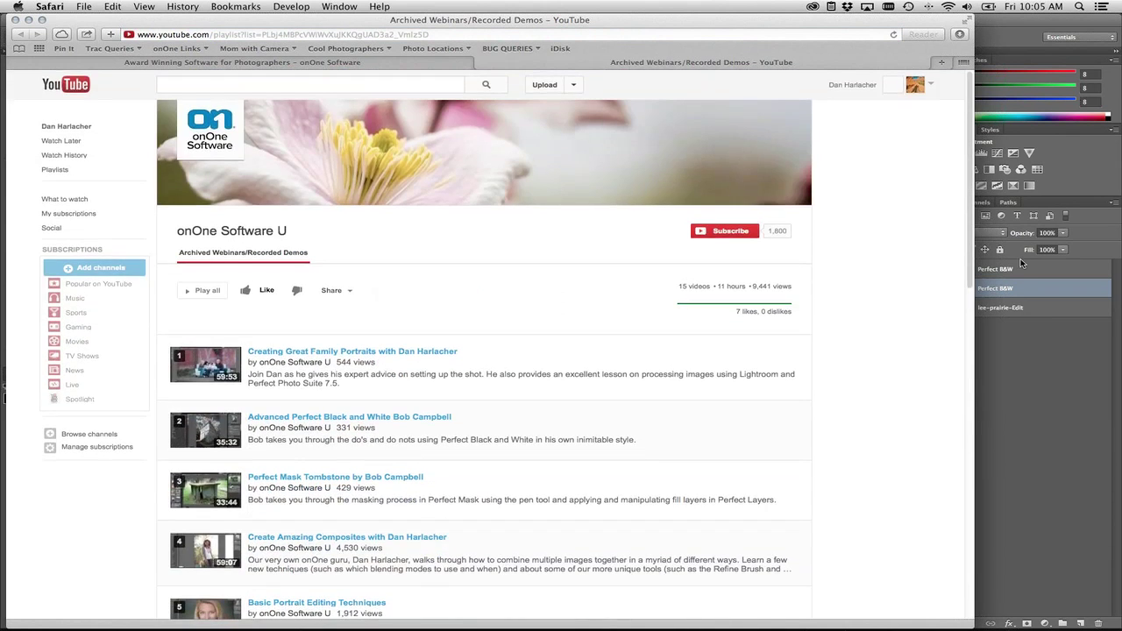